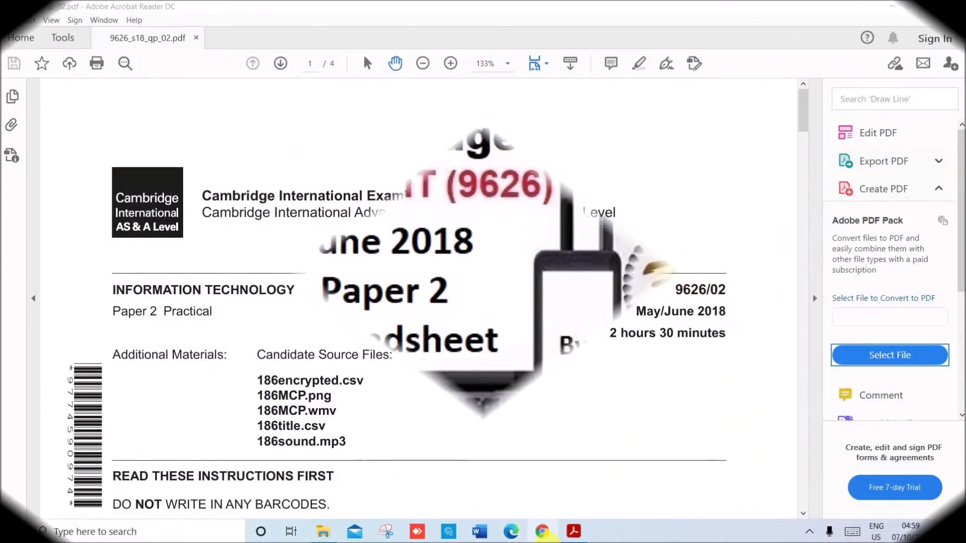
With the Selection tool, highlight the subject, paper details and paper code on page 1
{"action": "left_click", "coordinate": [366, 63]}
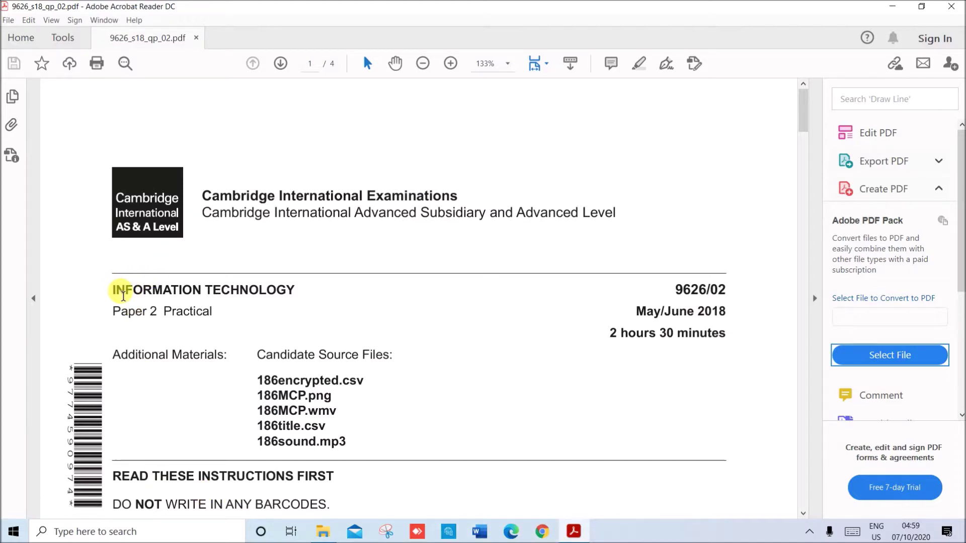
{"action": "left_click_drag", "start_coordinate": [118, 291], "coordinate": [212, 312]}
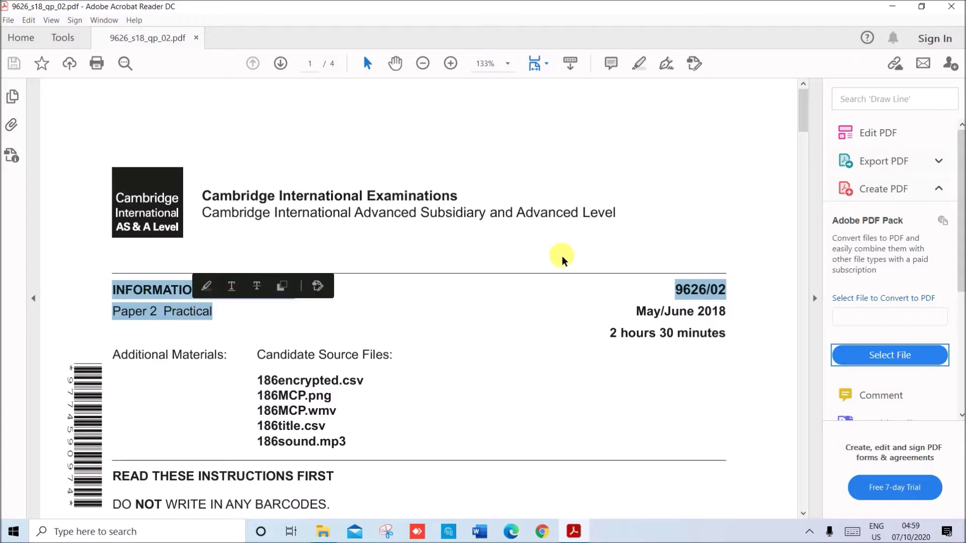
{"action": "left_click_drag", "start_coordinate": [681, 316], "coordinate": [711, 295]}
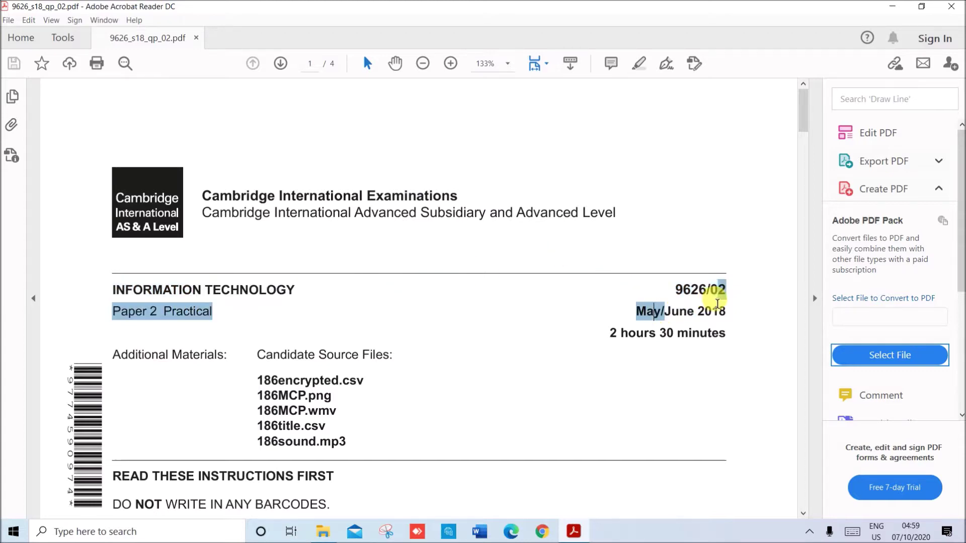
On page 2, highlight the bank scenario and requirements: efficient methods, one portrait page, 12-point rows, currency display
{"action": "key", "text": "Right"}
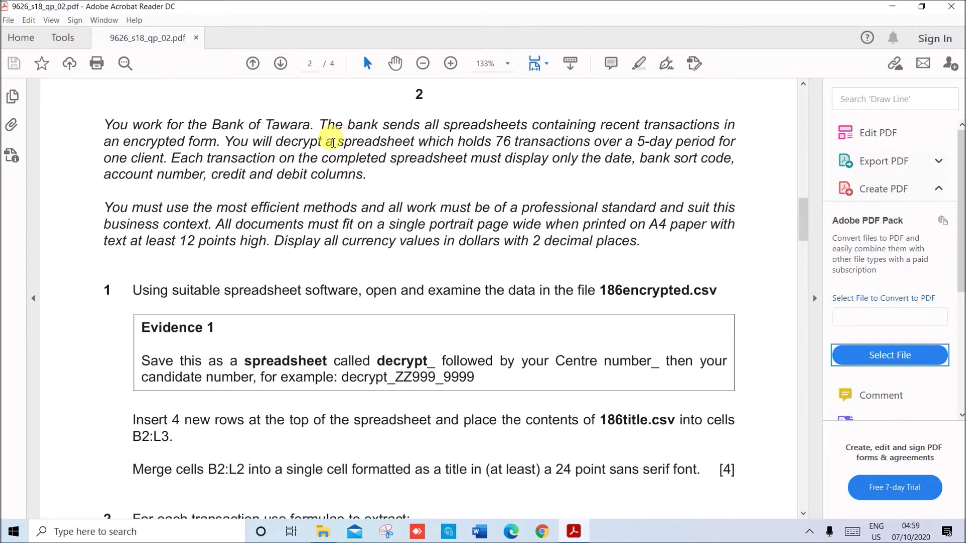
{"action": "left_click_drag", "start_coordinate": [323, 130], "coordinate": [684, 147]}
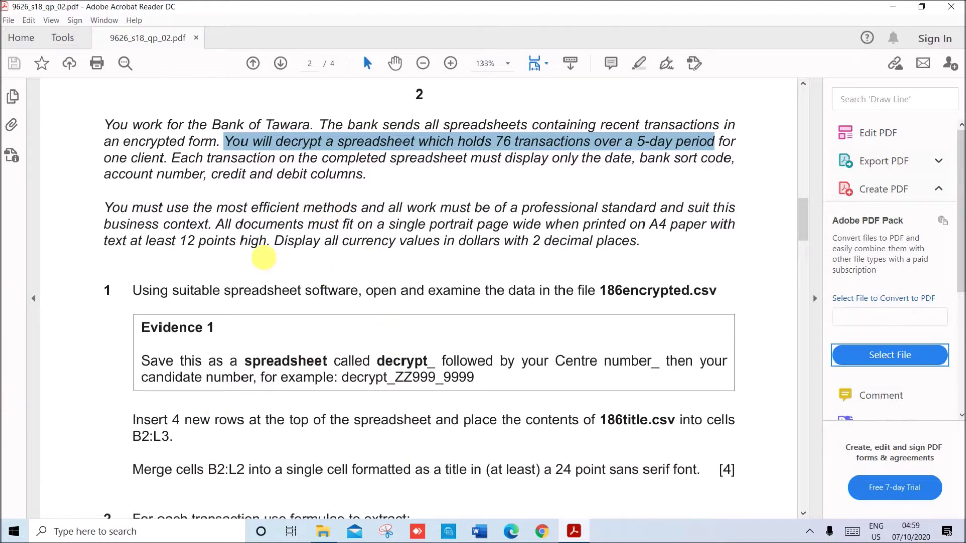
{"action": "left_click_drag", "start_coordinate": [217, 207], "coordinate": [402, 210]}
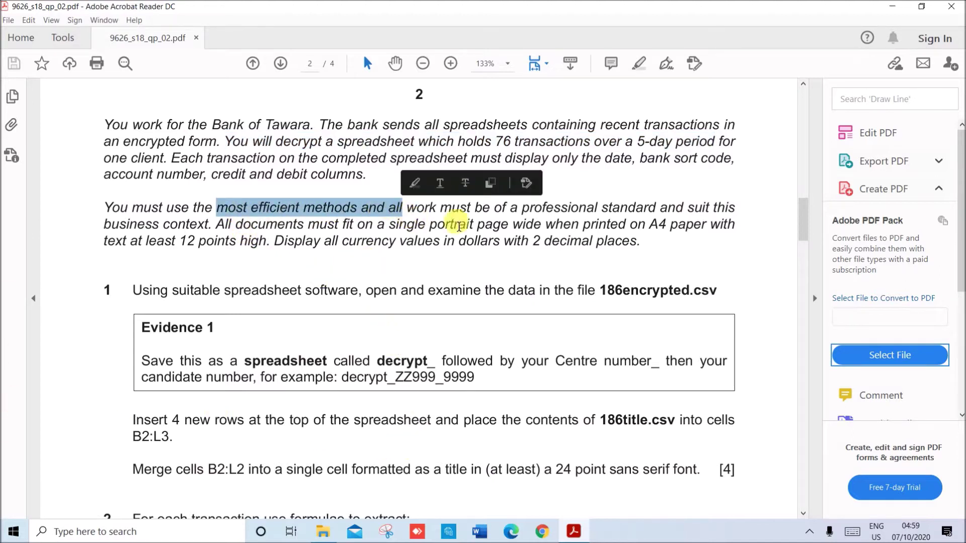
{"action": "left_click", "coordinate": [488, 232]}
{"action": "left_click_drag", "start_coordinate": [511, 234], "coordinate": [690, 226]}
{"action": "left_click_drag", "start_coordinate": [180, 242], "coordinate": [251, 241]}
{"action": "mouse_move", "coordinate": [454, 241]}
{"action": "left_mouse_down"}
{"action": "mouse_move", "coordinate": [521, 225]}
{"action": "mouse_move", "coordinate": [635, 246]}
{"action": "left_mouse_up"}
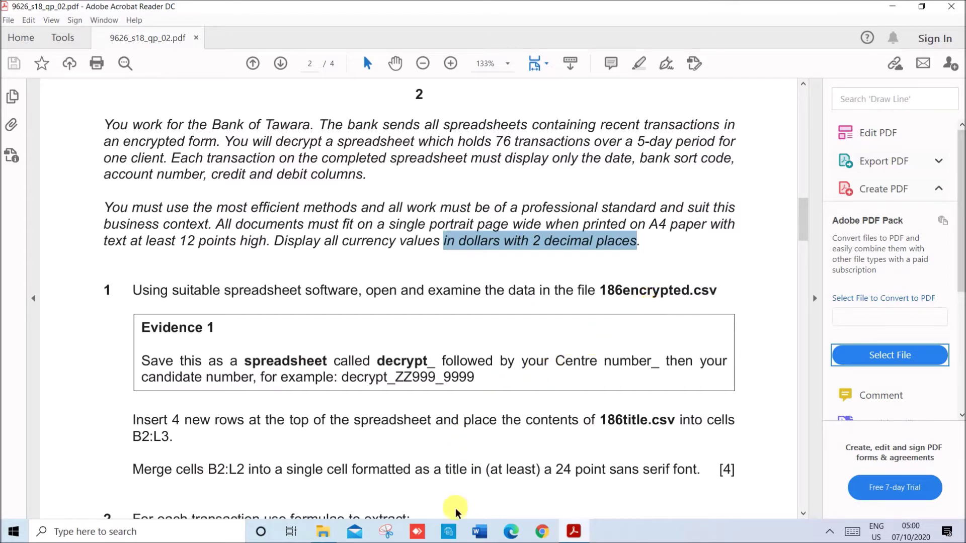
{"action": "left_click", "coordinate": [328, 534]}
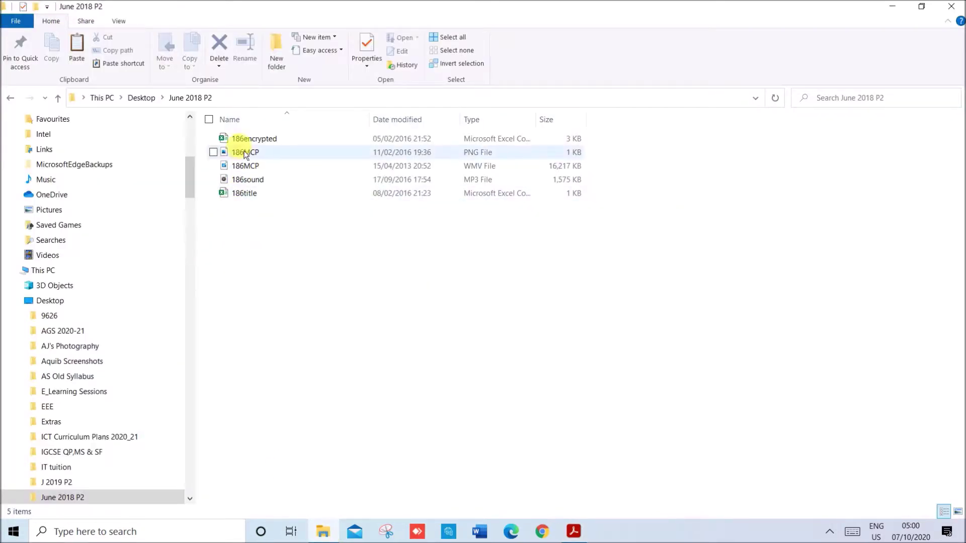
Open 186encrypted in Excel and note the required decrypt_ file name in the paper
{"action": "left_click", "coordinate": [243, 146]}
{"action": "double_click", "coordinate": [245, 149]}
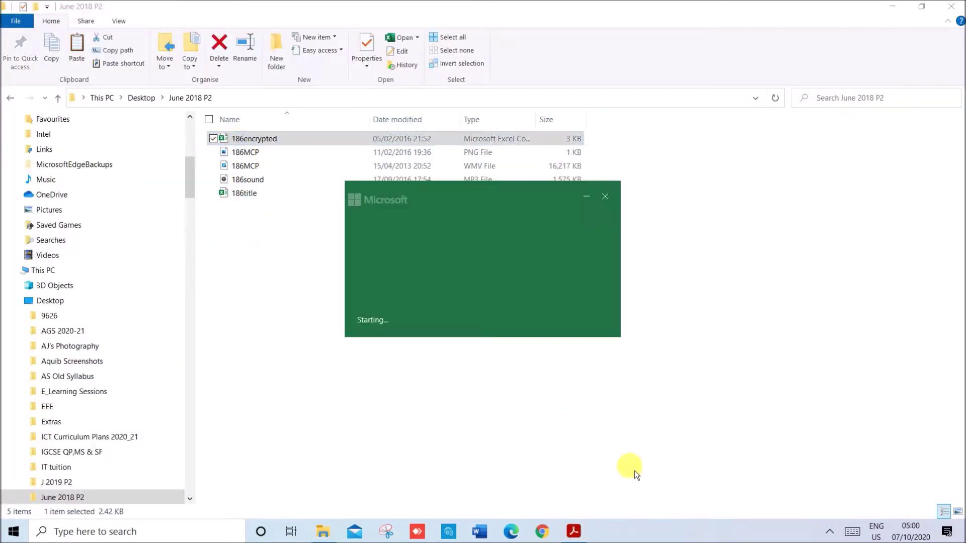
{"action": "key", "text": "alt+Tab"}
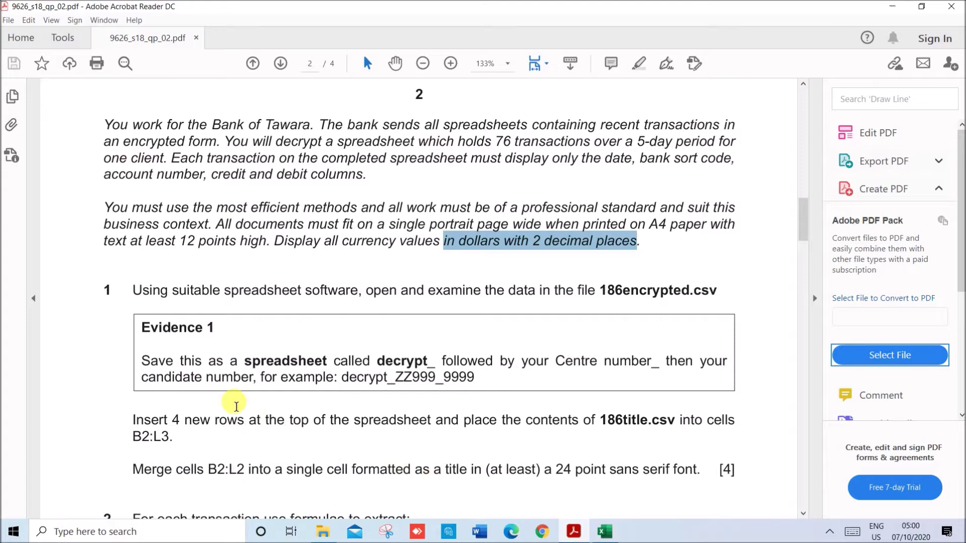
{"action": "left_click_drag", "start_coordinate": [378, 365], "coordinate": [493, 363]}
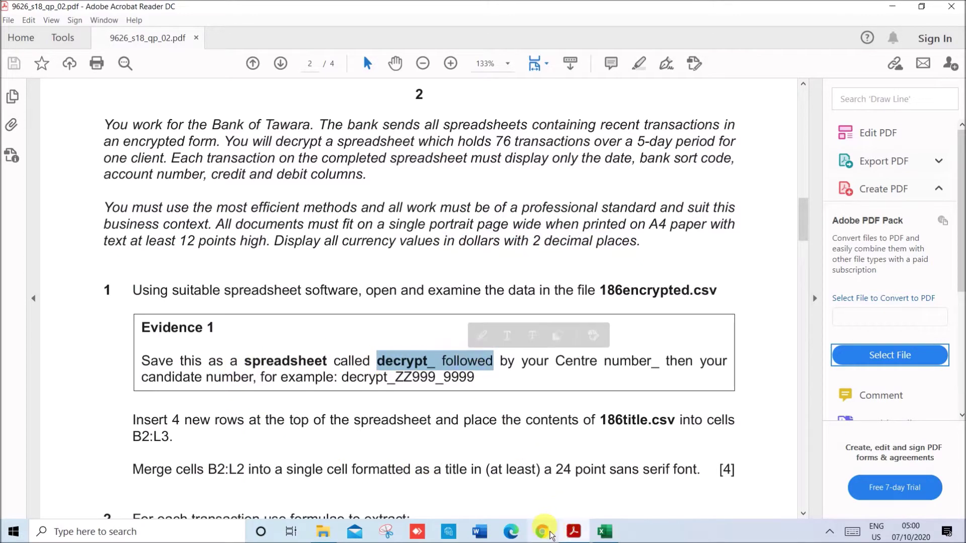
{"action": "left_click", "coordinate": [605, 531]}
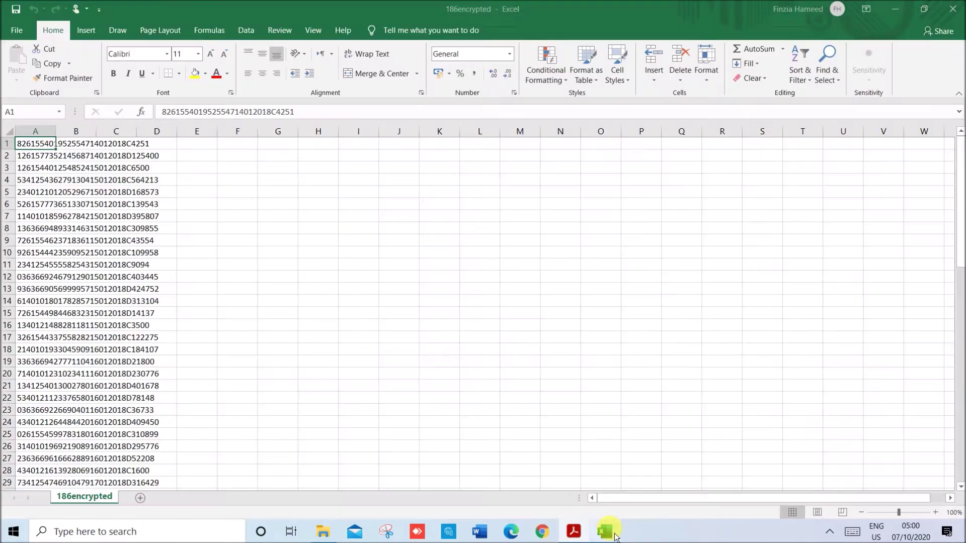
Save the data as an Excel Workbook named decrypt_ZZ123_1234
{"action": "left_click", "coordinate": [24, 33]}
{"action": "left_click", "coordinate": [71, 196]}
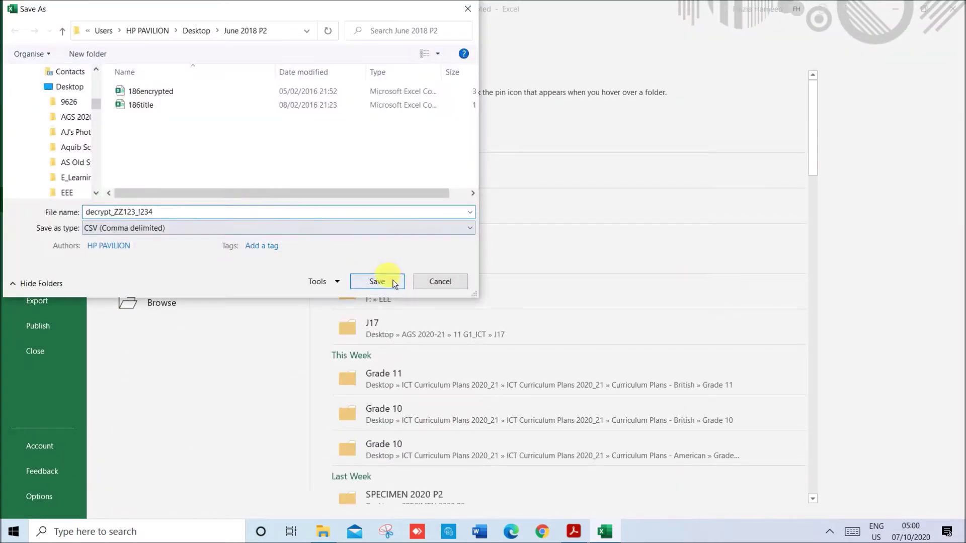
{"action": "left_click", "coordinate": [272, 232]}
{"action": "left_click", "coordinate": [176, 241]}
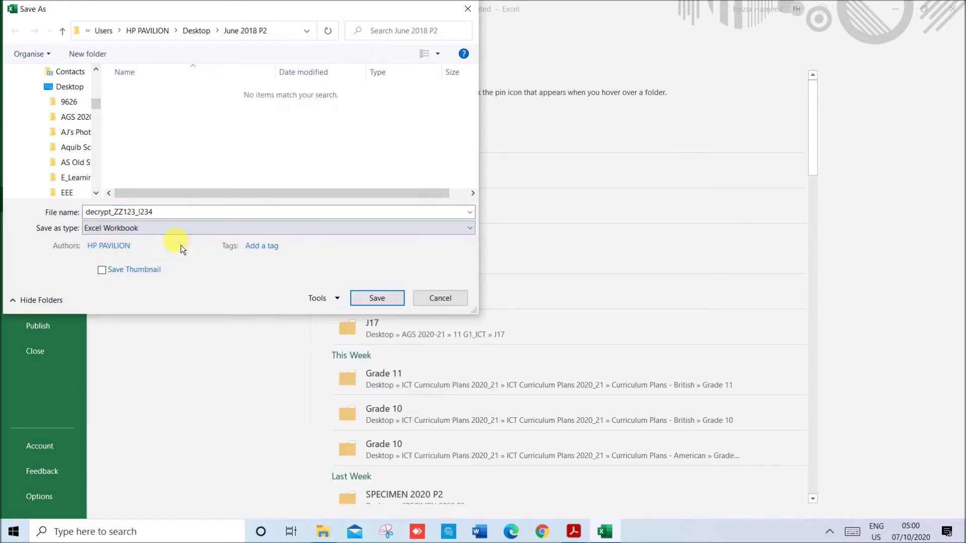
{"action": "left_click", "coordinate": [384, 301]}
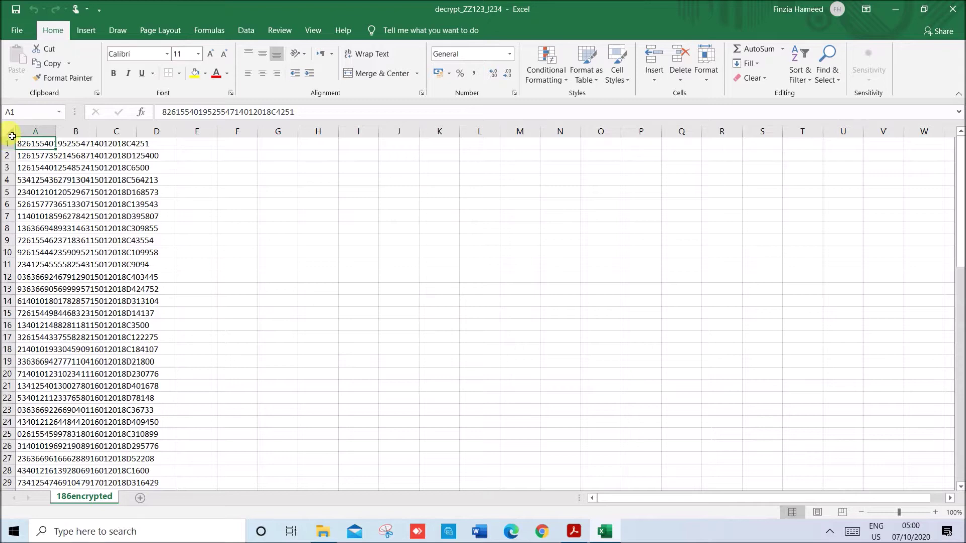
Autofit column A so the encrypted strings are fully visible
{"action": "left_click", "coordinate": [10, 132]}
{"action": "double_click", "coordinate": [58, 135]}
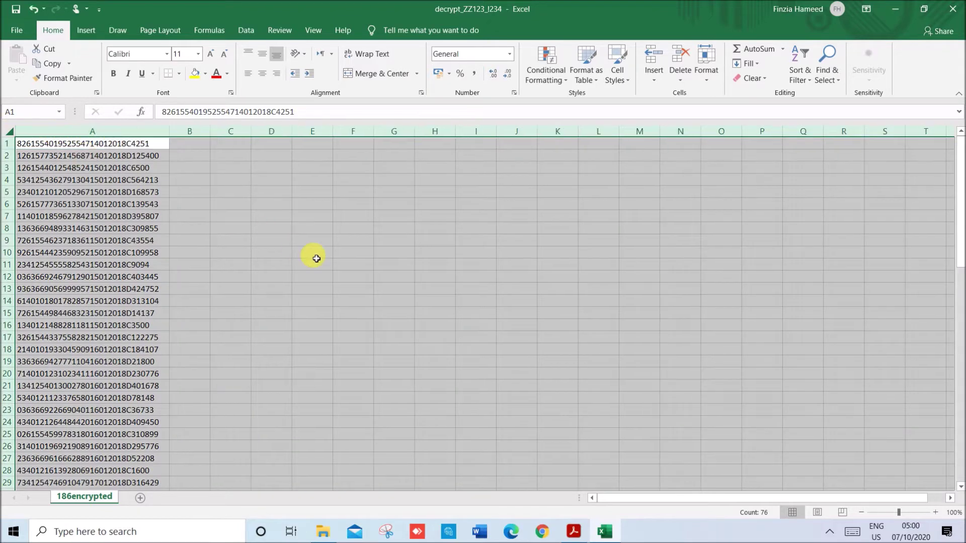
{"action": "left_click", "coordinate": [312, 252]}
{"action": "left_click", "coordinate": [582, 539]}
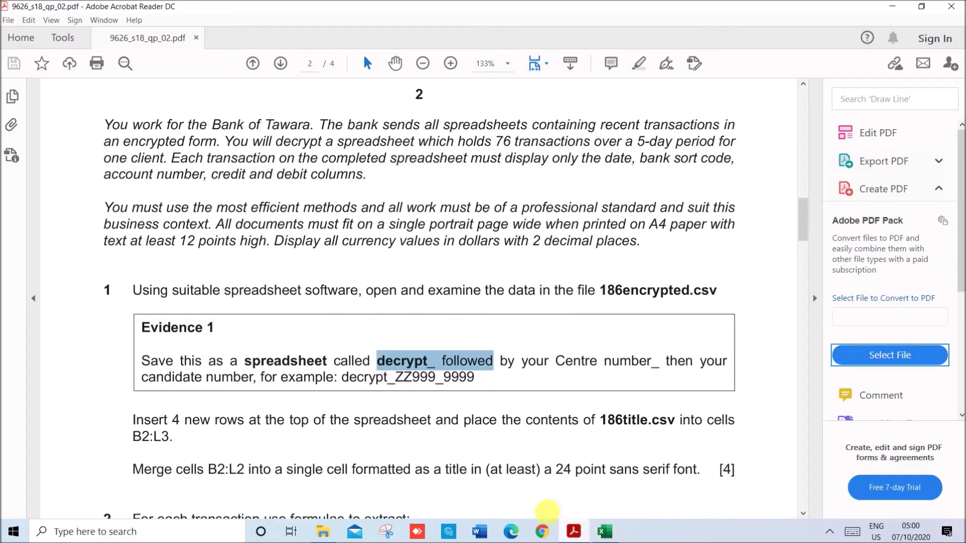
Find and highlight the question 1 instruction to insert 4 new rows
{"action": "scroll", "coordinate": [338, 399], "scroll_direction": "down", "scroll_amount": 2}
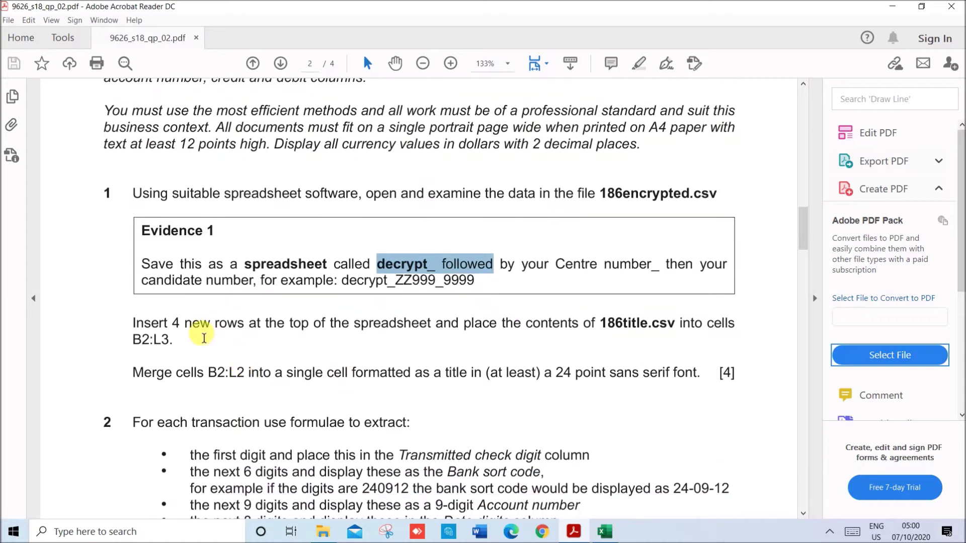
{"action": "left_click_drag", "start_coordinate": [184, 326], "coordinate": [669, 330]}
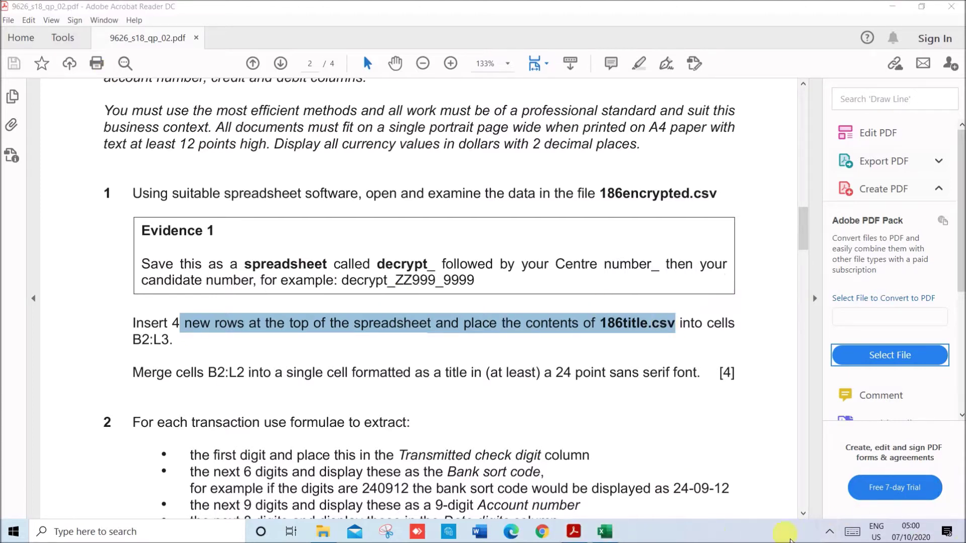
{"action": "left_click", "coordinate": [601, 537]}
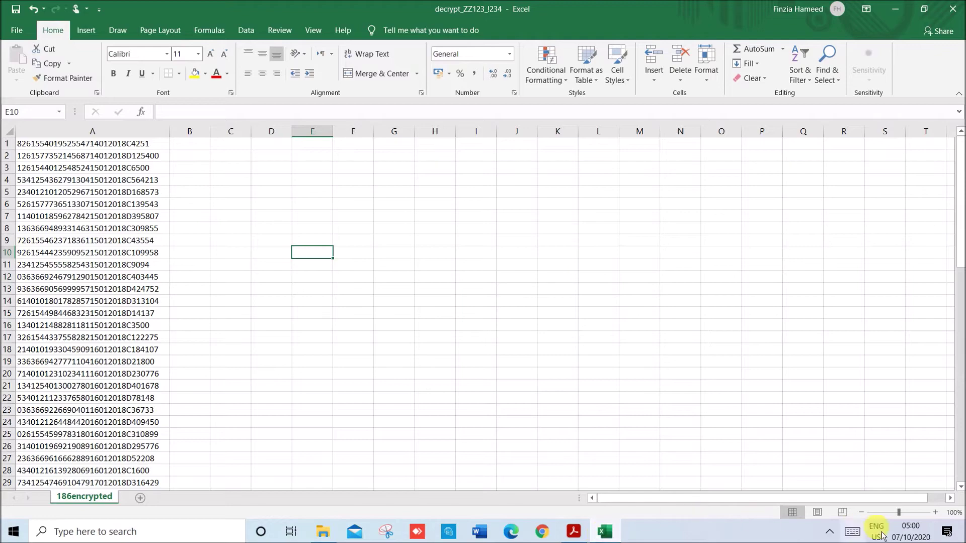
Zoom in on the sheet and insert four blank rows at rows 1–4 above the data
{"action": "left_click", "coordinate": [935, 512]}
{"action": "left_click", "coordinate": [935, 512]}
{"action": "left_click", "coordinate": [936, 512]}
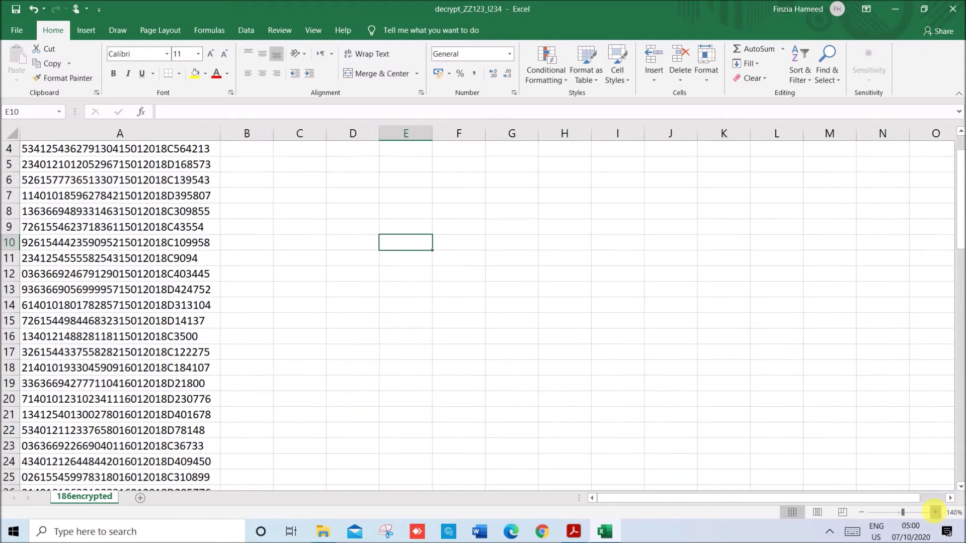
{"action": "left_click", "coordinate": [935, 512]}
{"action": "scroll", "coordinate": [373, 391], "scroll_direction": "up", "scroll_amount": 2}
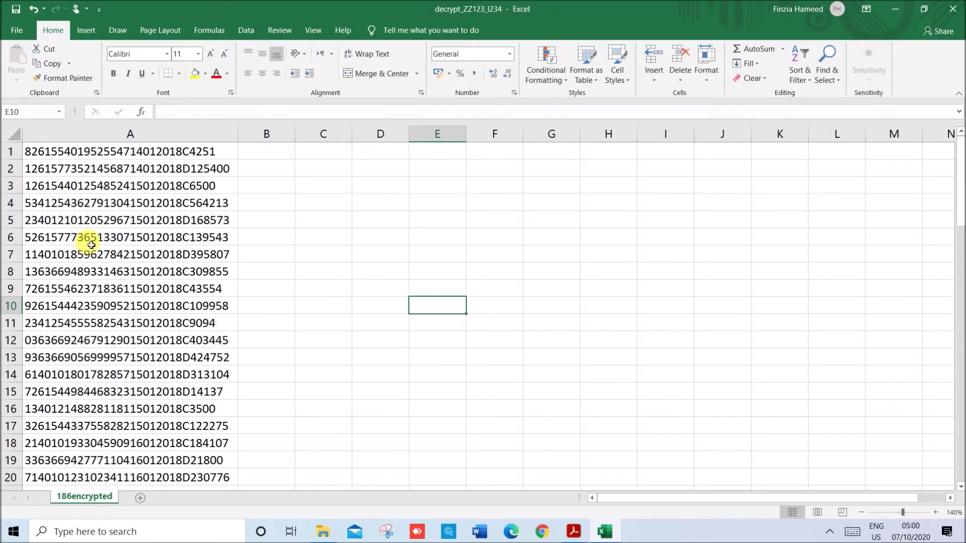
{"action": "left_click_drag", "start_coordinate": [20, 160], "coordinate": [27, 211]}
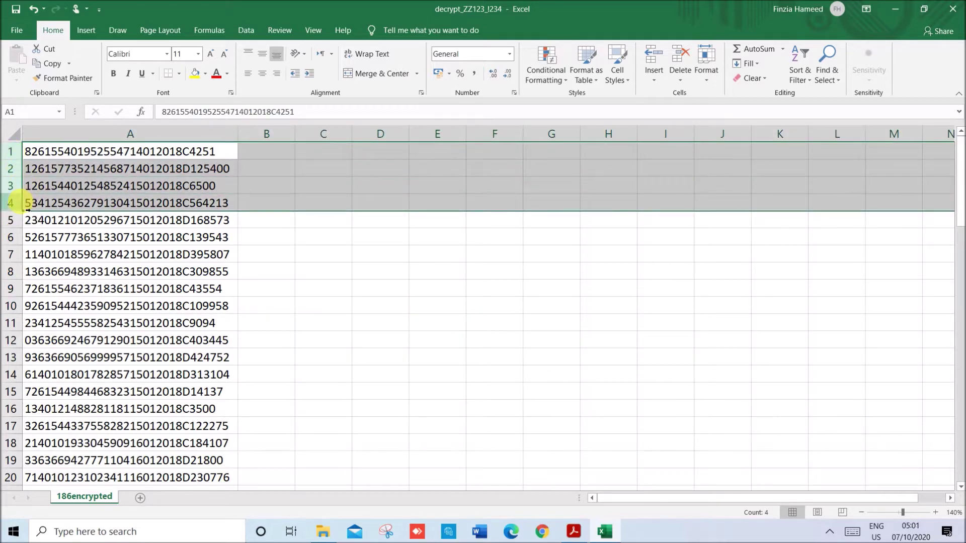
{"action": "right_click", "coordinate": [10, 182]}
{"action": "key", "text": "Escape"}
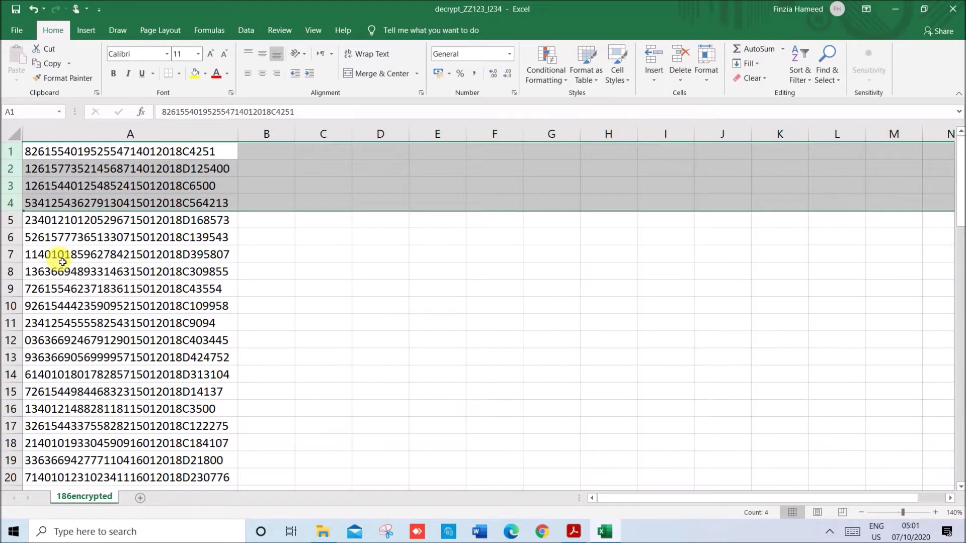
{"action": "left_click", "coordinate": [64, 152]}
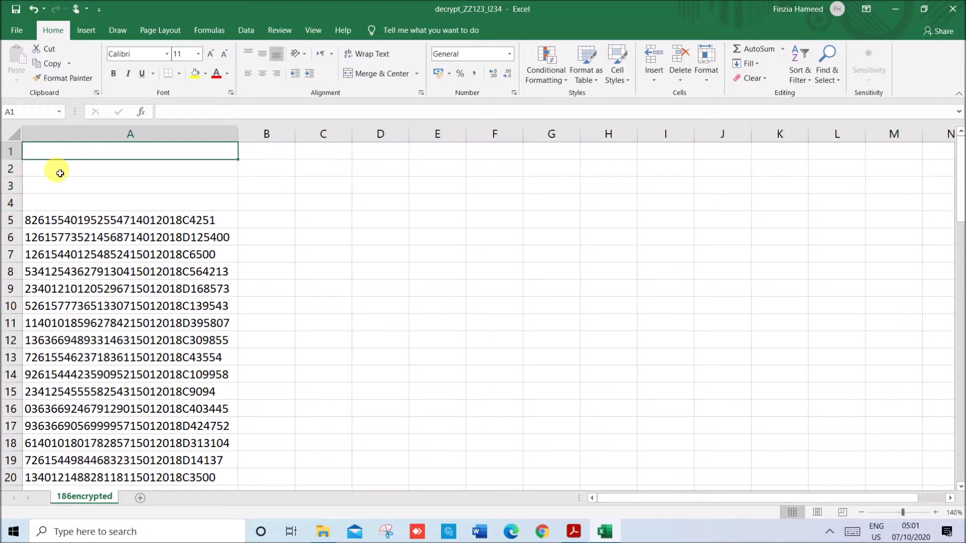
{"action": "left_click", "coordinate": [323, 532]}
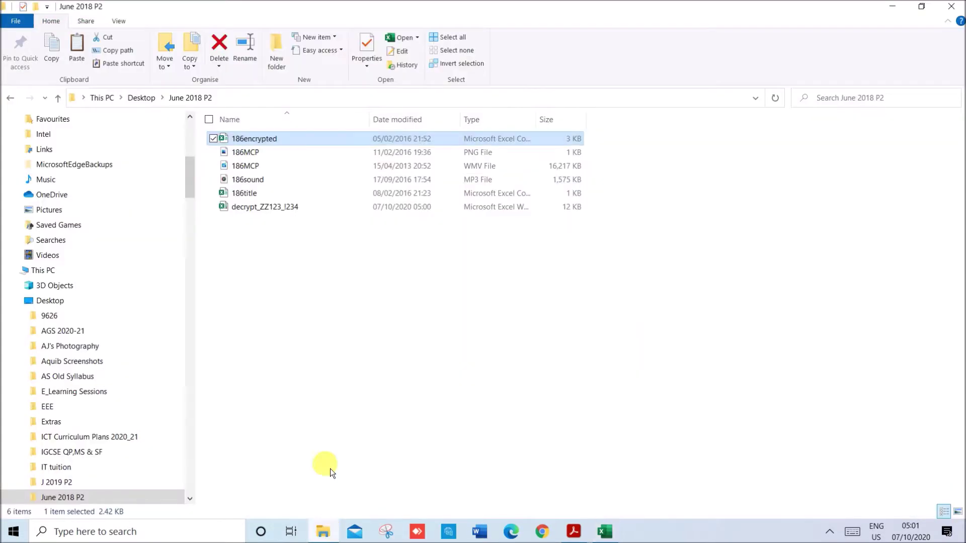
Open 186title from the June 2018 P2 folder and bring its Excel window forward
{"action": "left_click", "coordinate": [237, 195]}
{"action": "key", "text": "alt+Tab"}
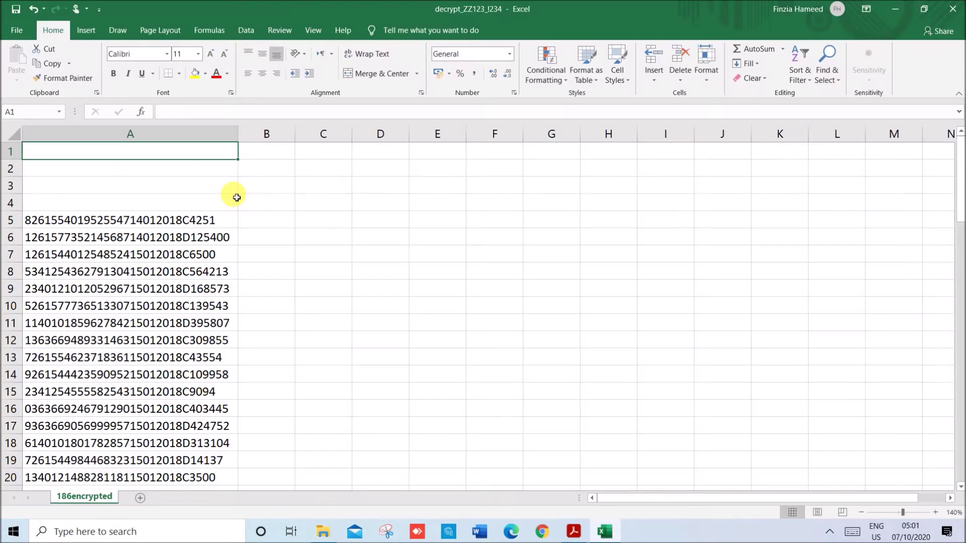
{"action": "key", "text": "alt+Tab"}
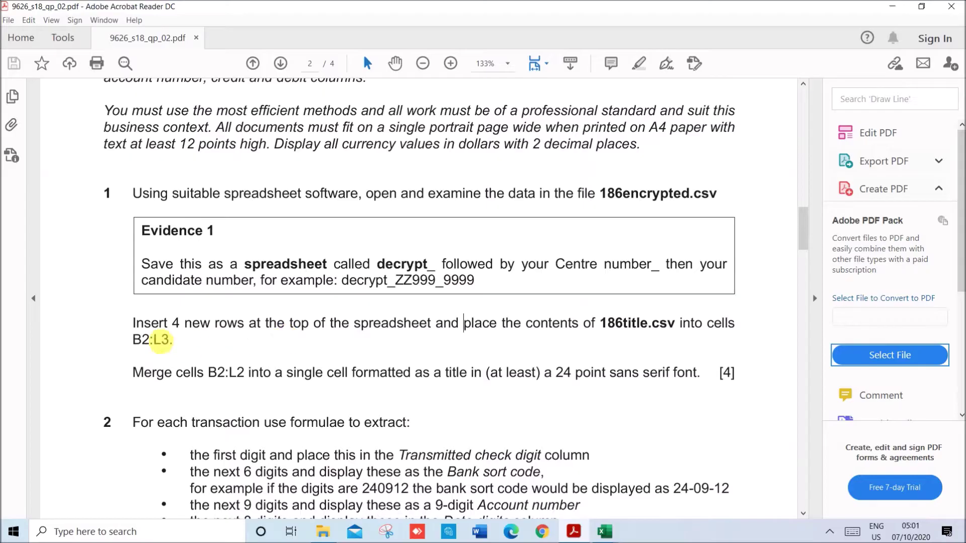
{"action": "left_click", "coordinate": [617, 537]}
{"action": "left_click", "coordinate": [652, 495]}
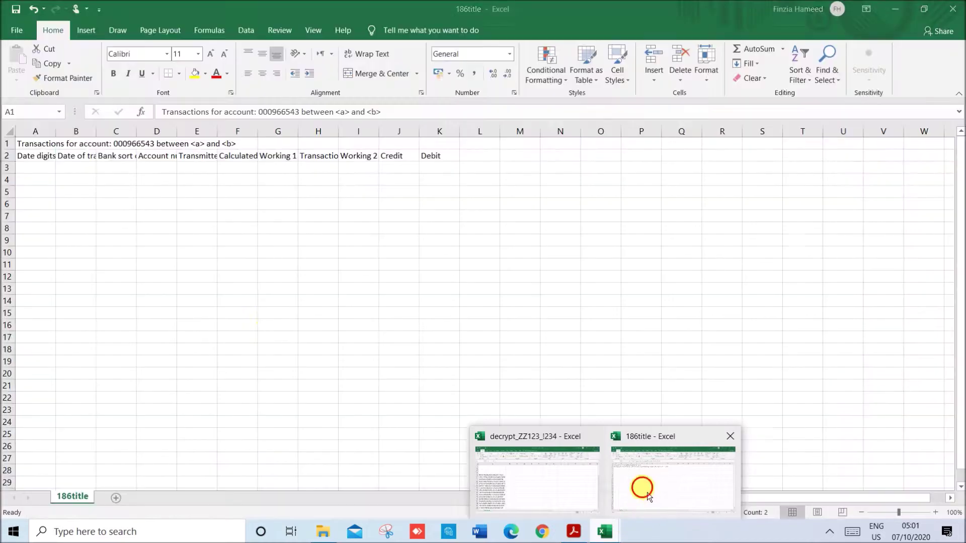
Copy the title and heading cells A1:K2 from 186title
{"action": "left_click", "coordinate": [39, 145]}
{"action": "left_click_drag", "start_coordinate": [42, 149], "coordinate": [426, 157]}
{"action": "right_click", "coordinate": [427, 157]}
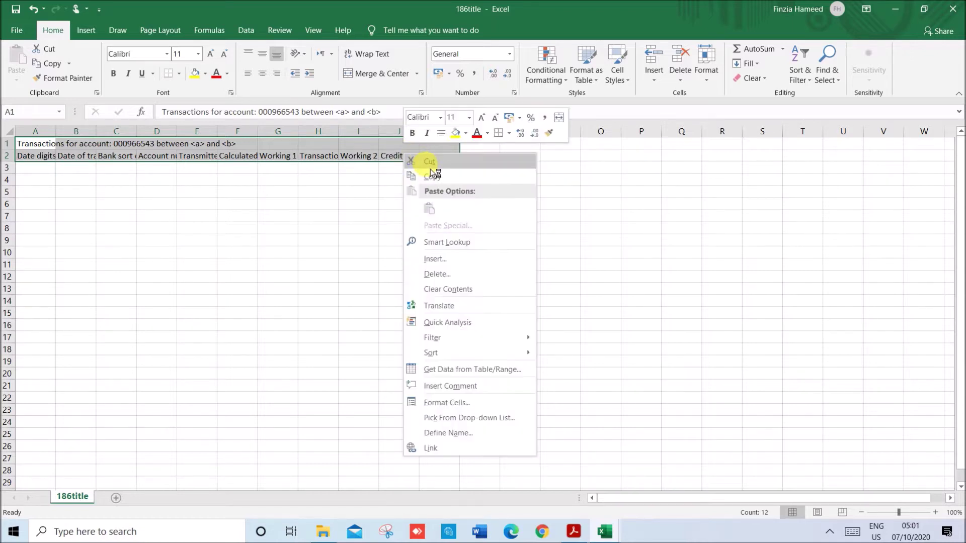
{"action": "left_click", "coordinate": [431, 174]}
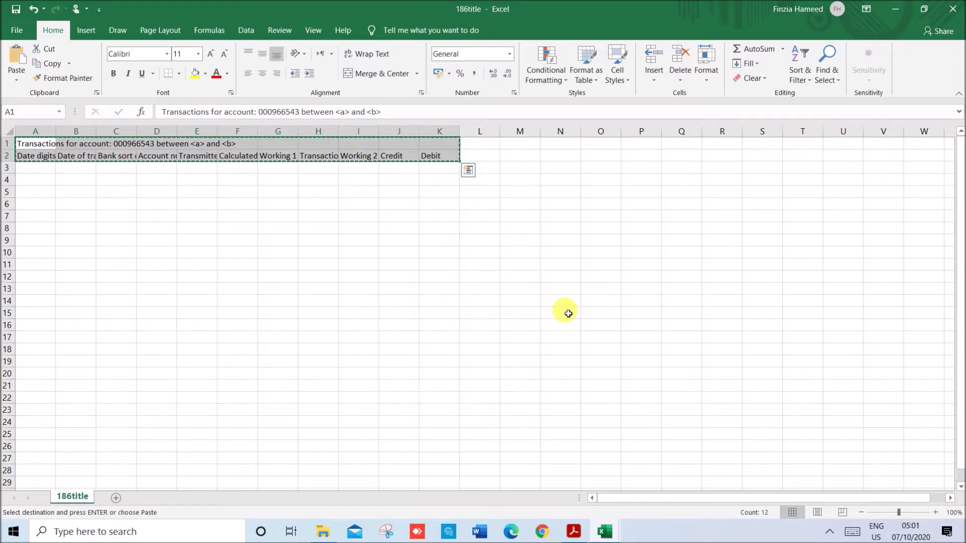
Paste the copied title rows into the decrypt workbook starting at cell B2
{"action": "left_click", "coordinate": [612, 539]}
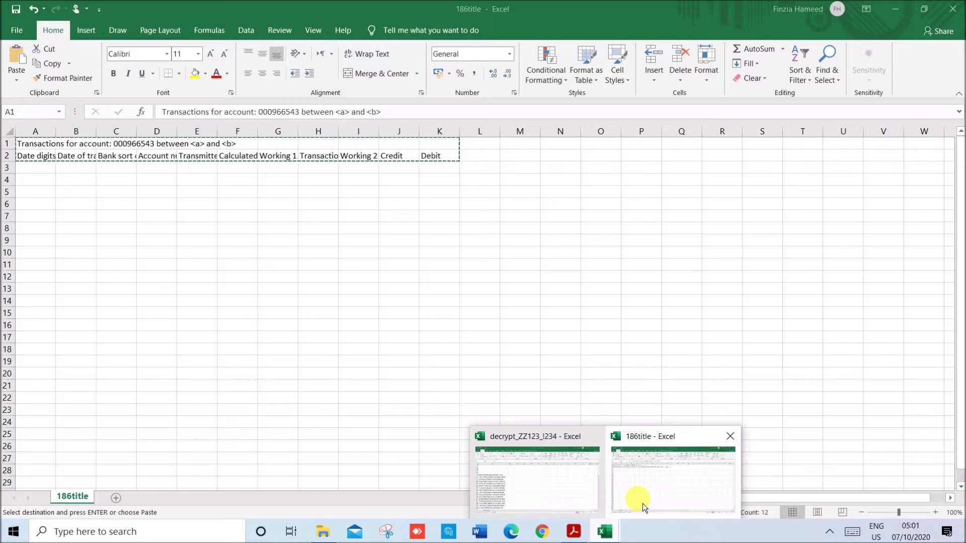
{"action": "left_click", "coordinate": [591, 503]}
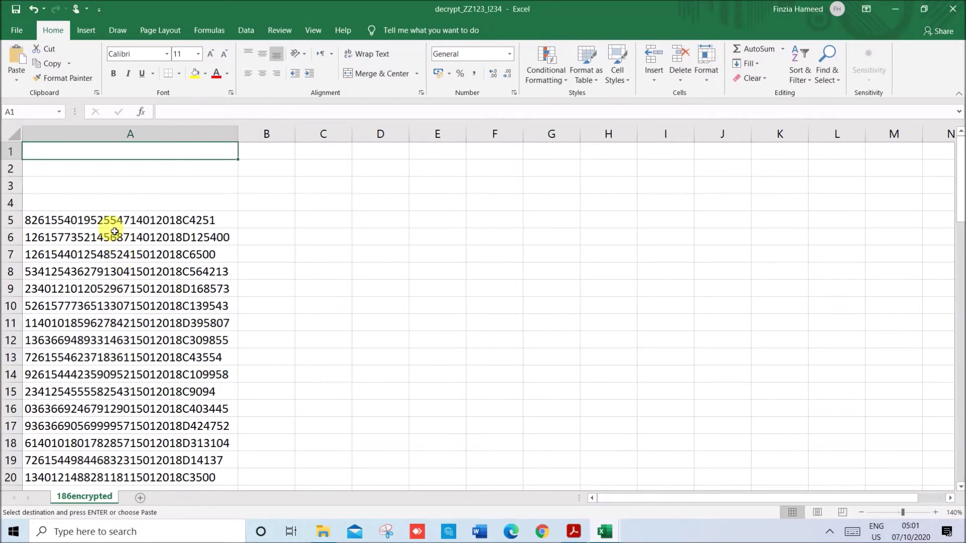
{"action": "left_click", "coordinate": [268, 172]}
{"action": "right_click", "coordinate": [268, 172]}
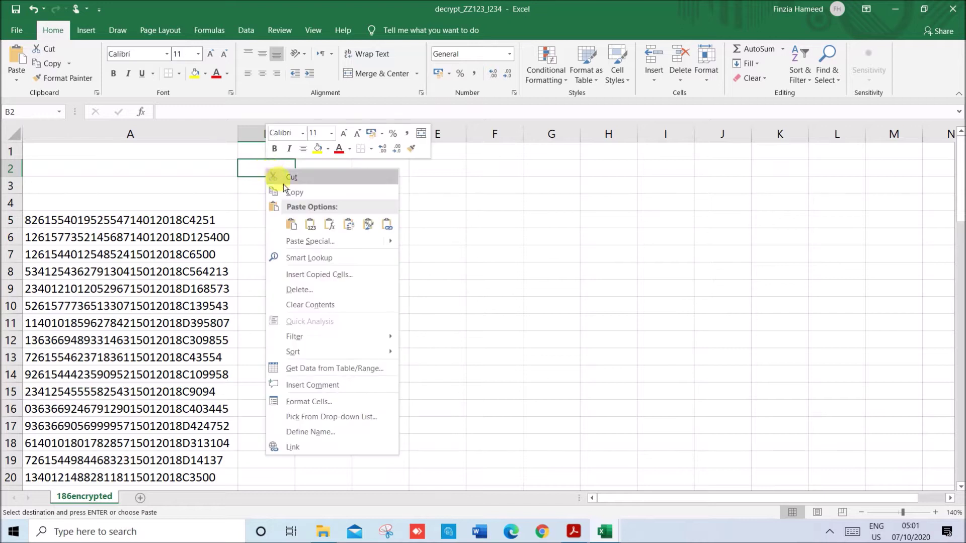
{"action": "left_click", "coordinate": [302, 226]}
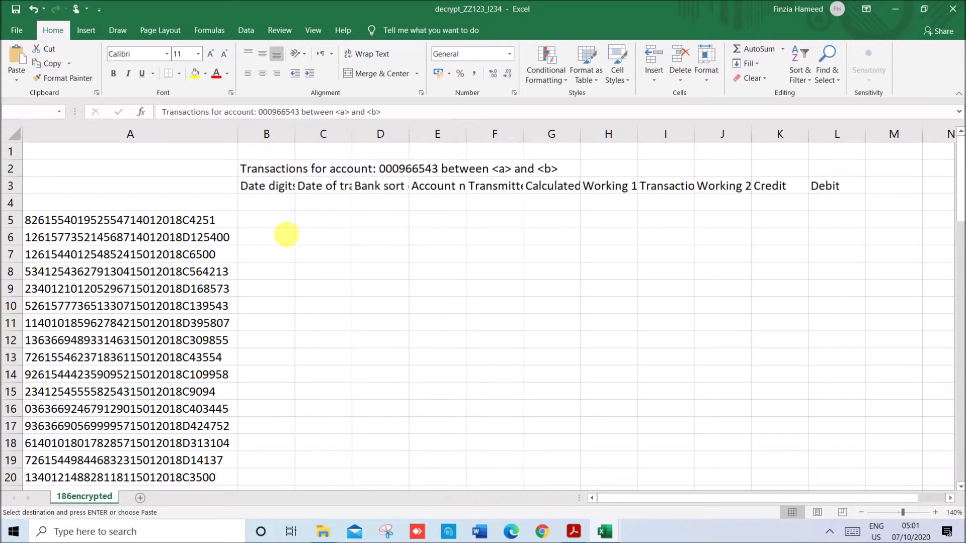
{"action": "left_click", "coordinate": [447, 305]}
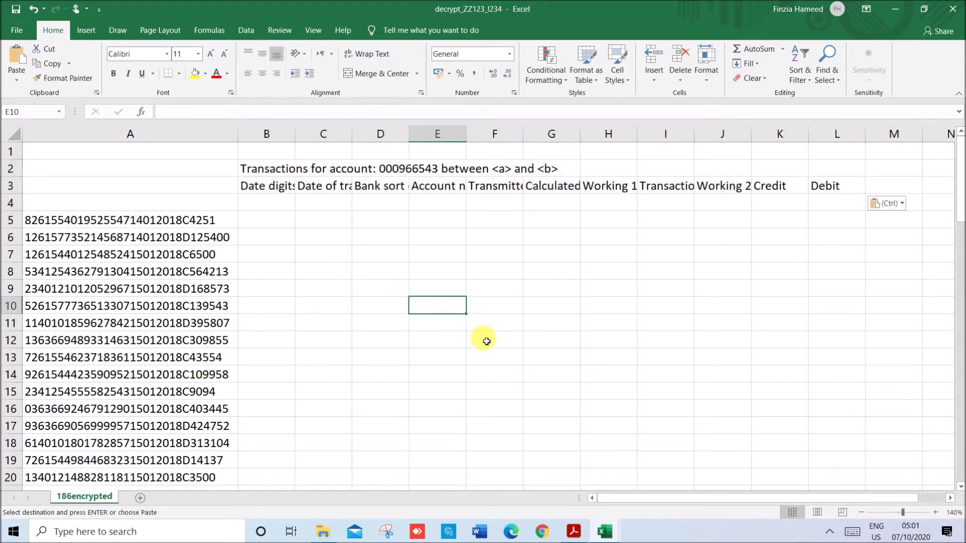
{"action": "left_click", "coordinate": [574, 533]}
{"action": "scroll", "coordinate": [406, 363], "scroll_direction": "down", "scroll_amount": 1}
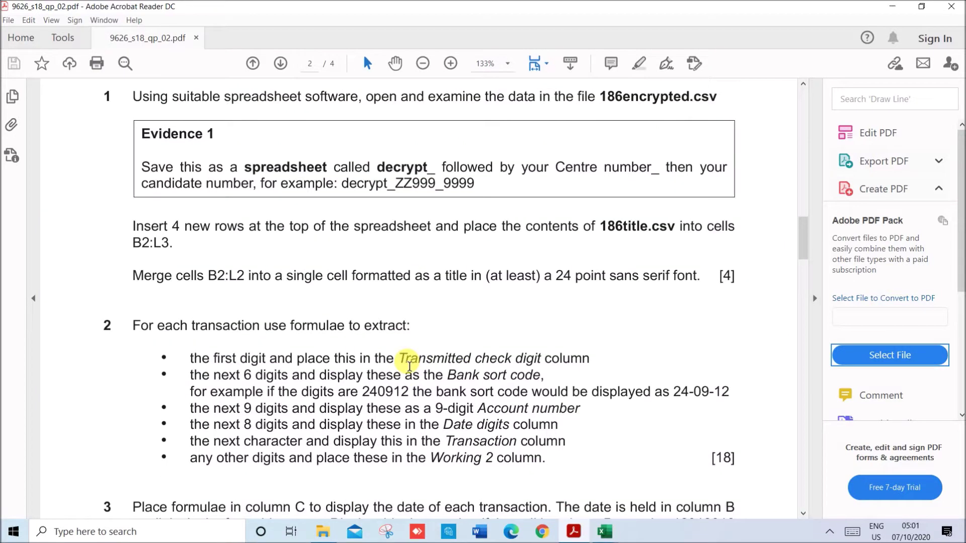
Highlight the sentence about merging B2:L2 into a 24-point sans serif title
{"action": "left_click_drag", "start_coordinate": [217, 278], "coordinate": [685, 285]}
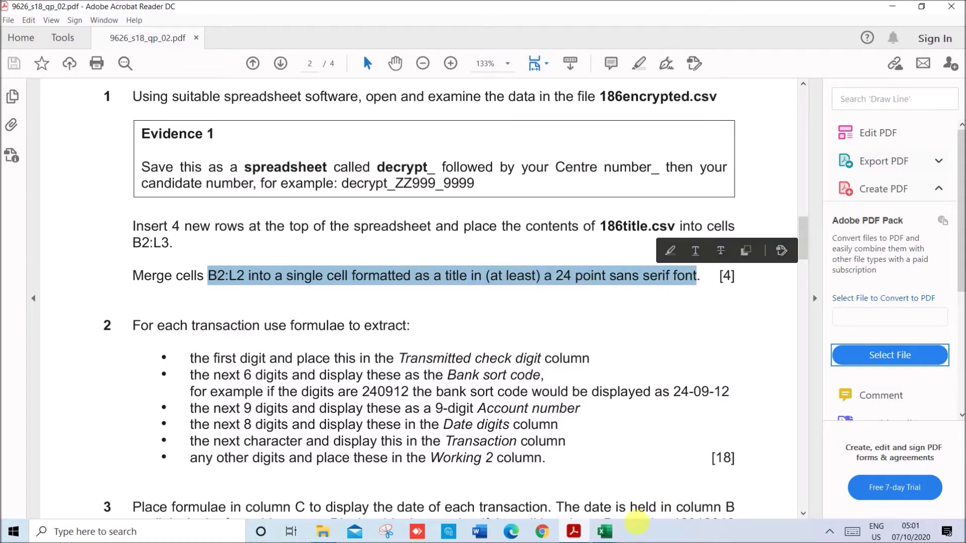
Merge and centre cells B2:L2 and format the title as Arial, 24 point
{"action": "mouse_move", "coordinate": [614, 540]}
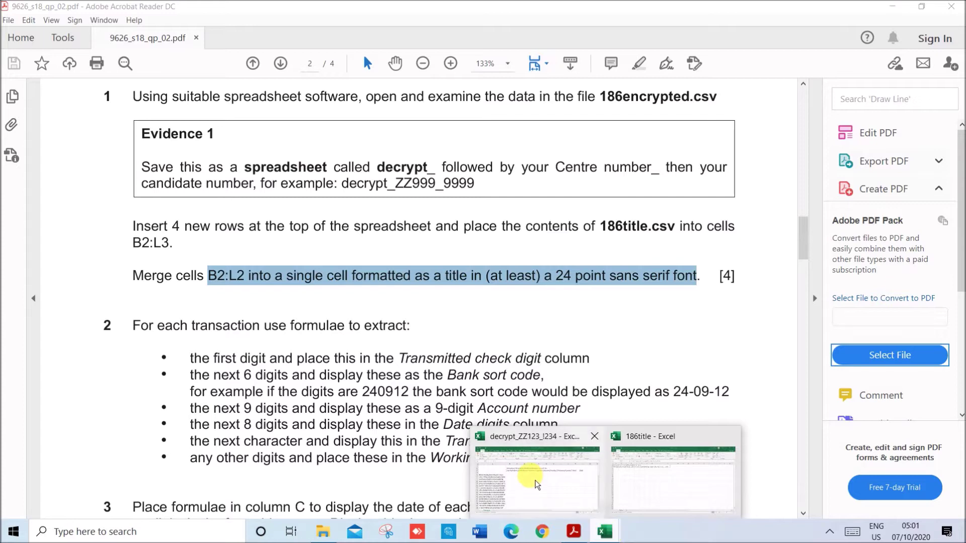
{"action": "left_click", "coordinate": [536, 480]}
{"action": "left_click_drag", "start_coordinate": [270, 173], "coordinate": [821, 171]}
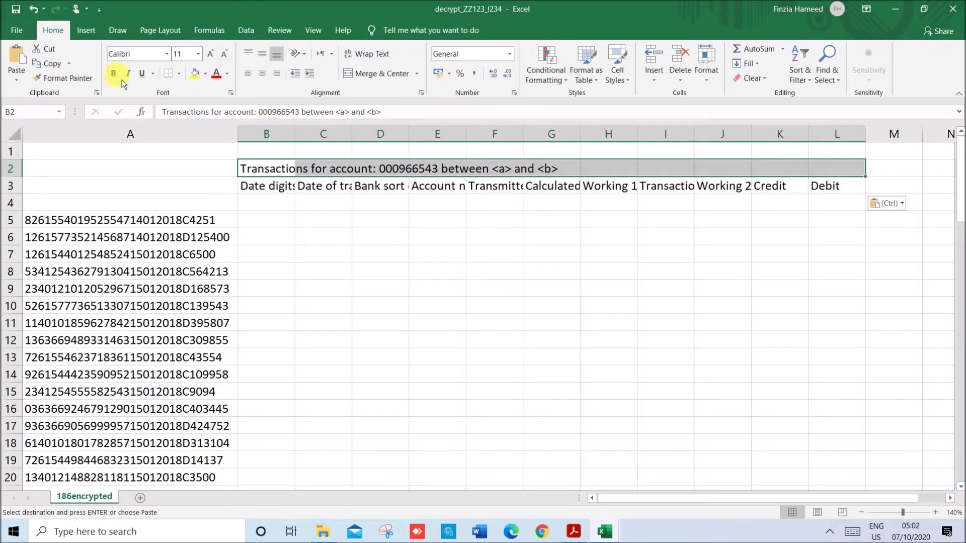
{"action": "left_click", "coordinate": [377, 74]}
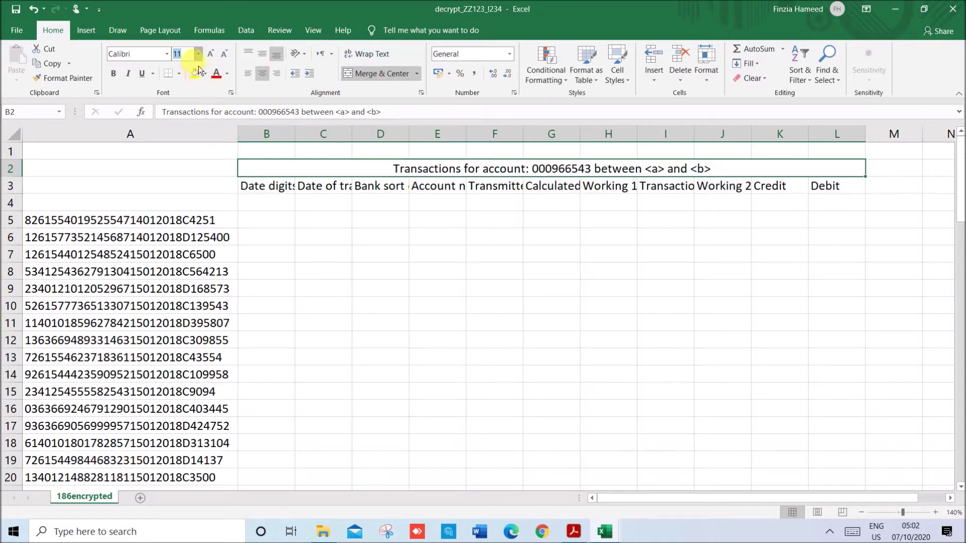
{"action": "left_click", "coordinate": [198, 54]}
{"action": "left_click", "coordinate": [185, 192]}
{"action": "left_click", "coordinate": [152, 56]}
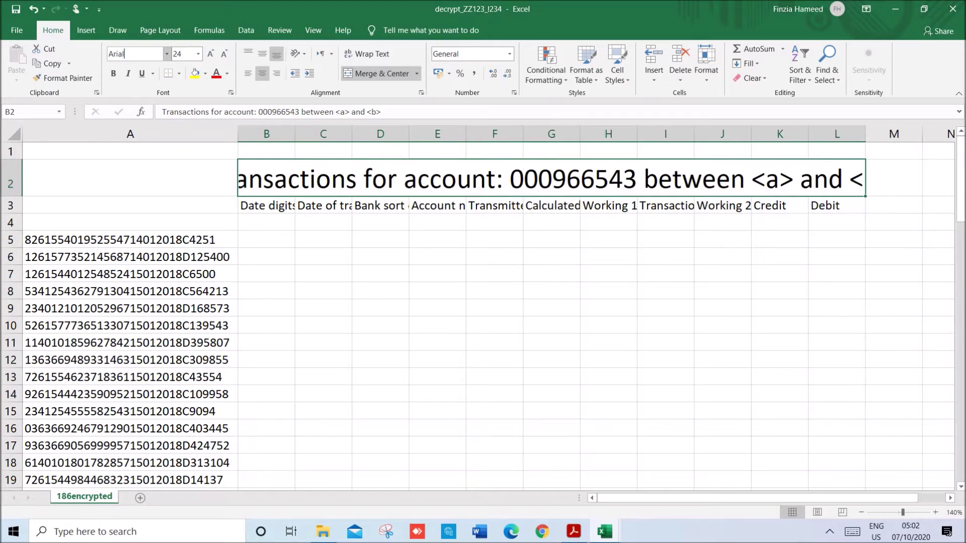
{"action": "left_click", "coordinate": [152, 56]}
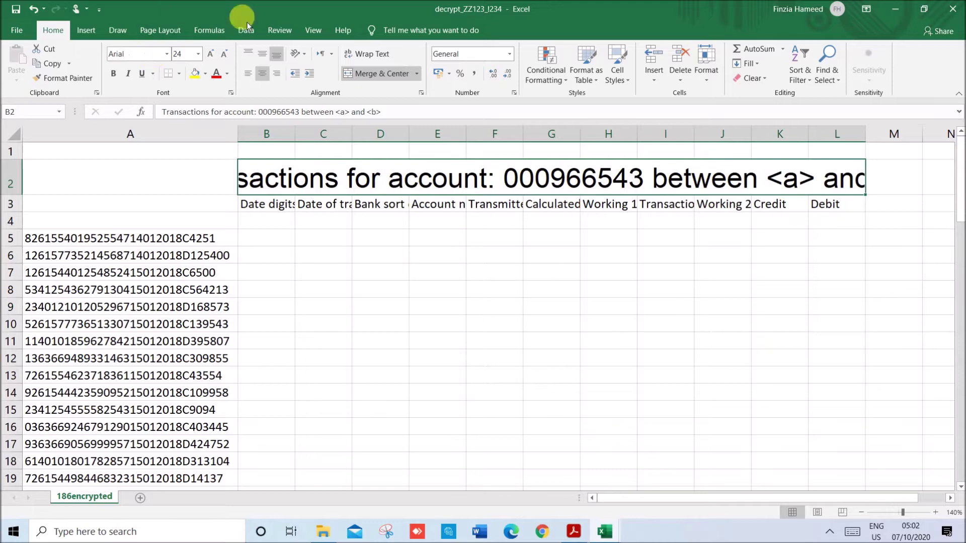
{"action": "left_click", "coordinate": [437, 374]}
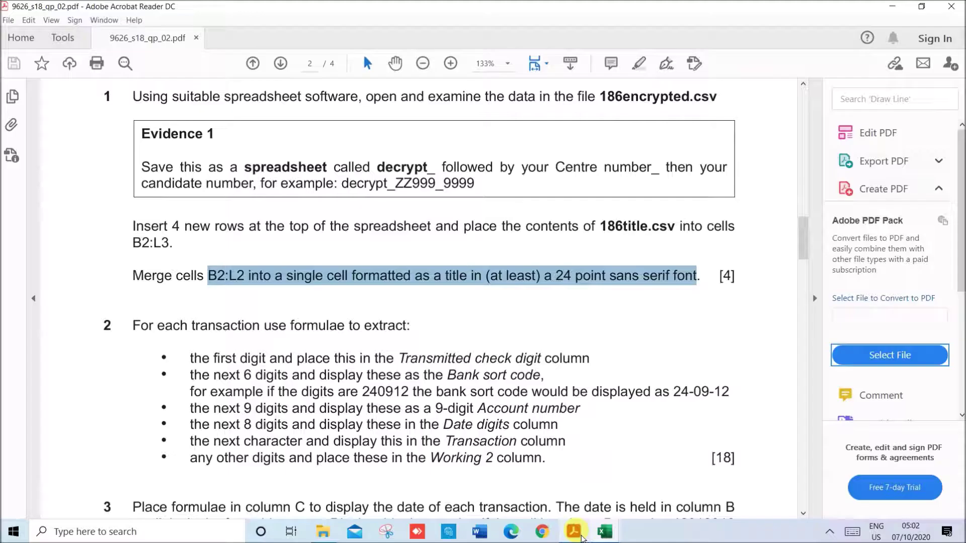
Highlight question 2's introduction and its rule placing the first digit in Transmitted check digit
{"action": "left_click", "coordinate": [573, 531]}
{"action": "scroll", "coordinate": [388, 411], "scroll_direction": "down", "scroll_amount": 1}
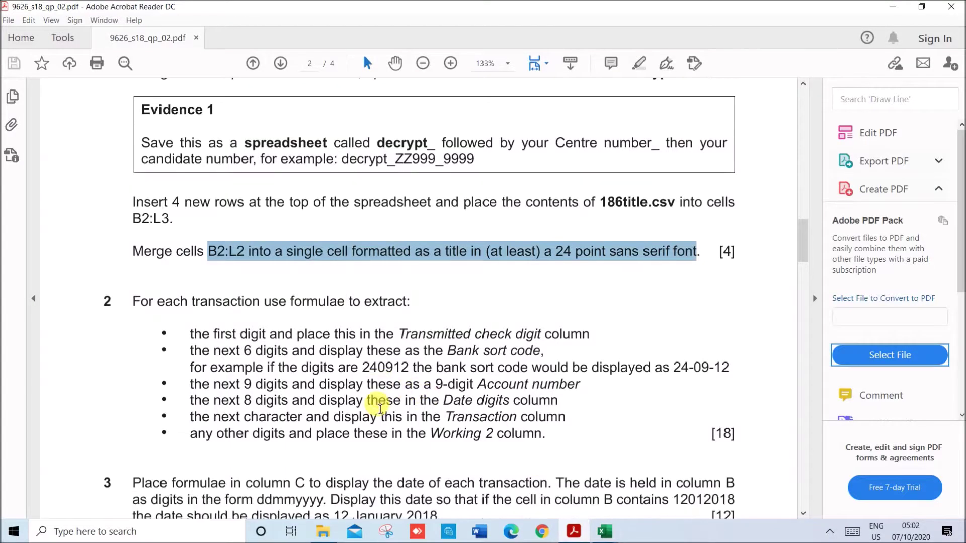
{"action": "left_click", "coordinate": [299, 383]}
{"action": "left_click_drag", "start_coordinate": [200, 304], "coordinate": [410, 302]}
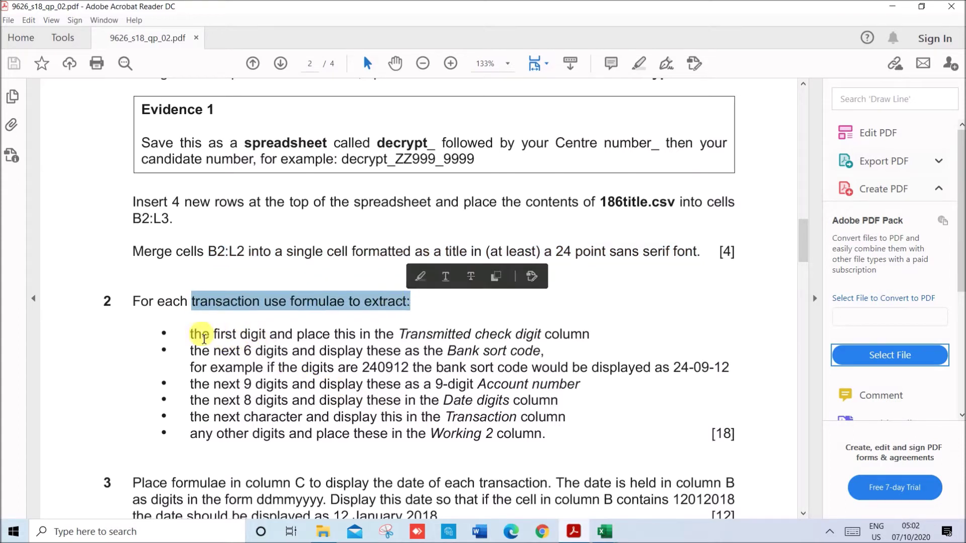
{"action": "left_click_drag", "start_coordinate": [191, 334], "coordinate": [575, 329]}
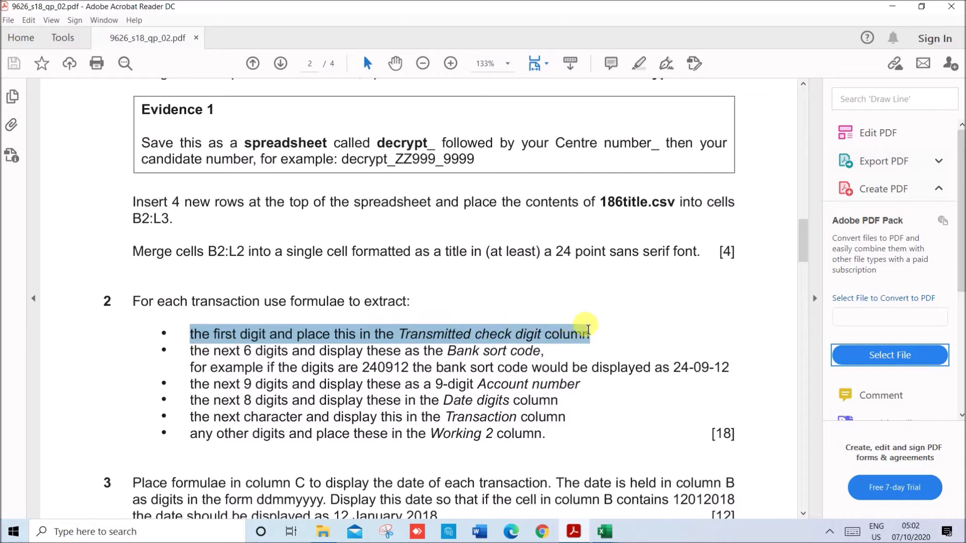
{"action": "mouse_move", "coordinate": [603, 526]}
{"action": "left_click", "coordinate": [572, 496]}
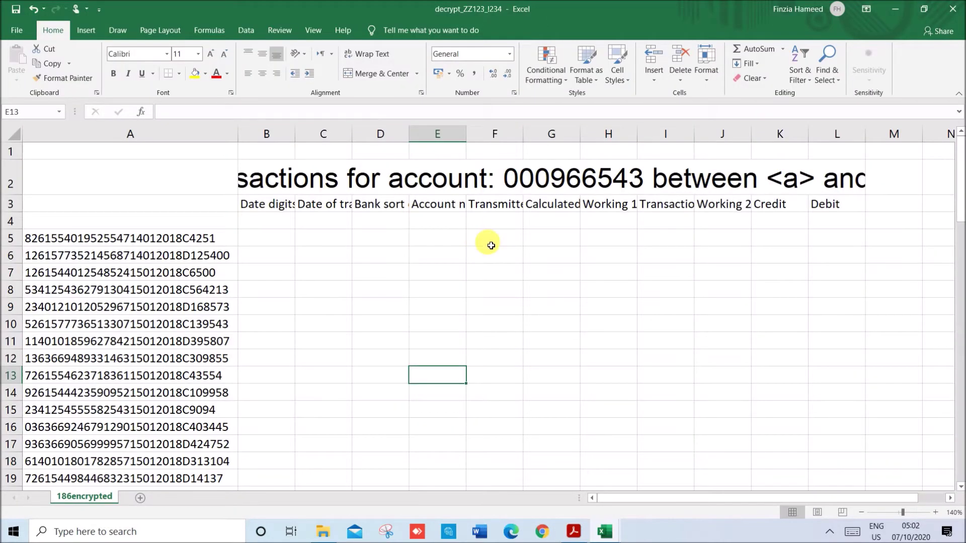
AutoFit every worksheet column so headings like Transmitted check digit show in full
{"action": "left_click", "coordinate": [11, 138]}
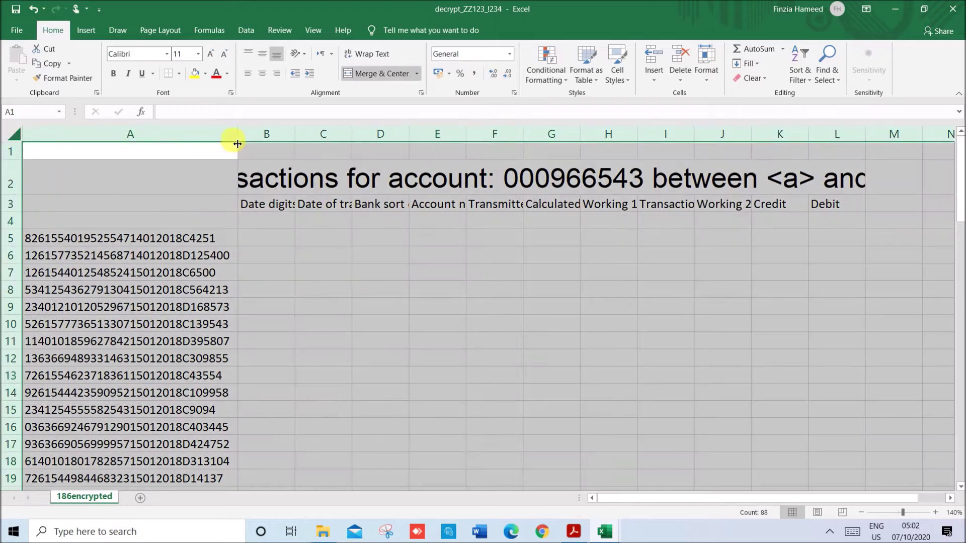
{"action": "double_click", "coordinate": [240, 141]}
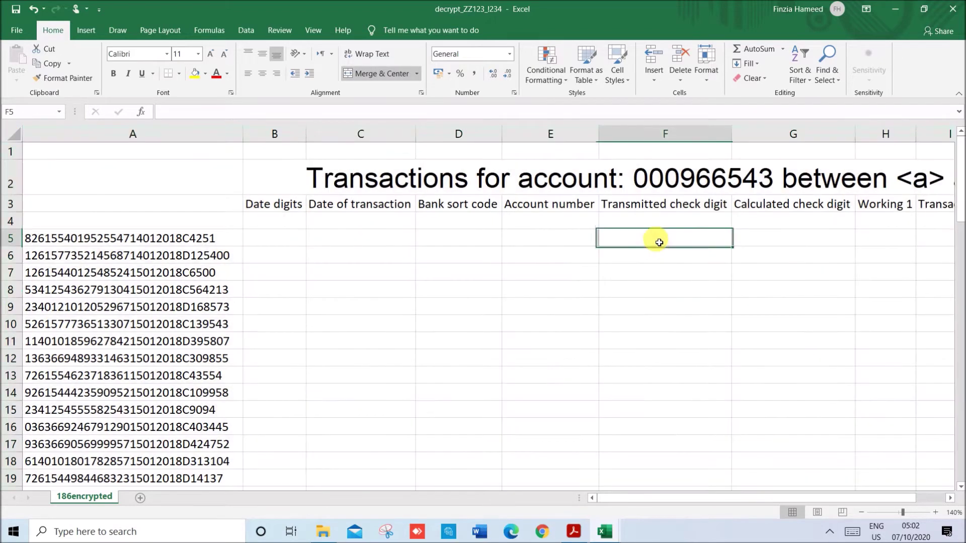
{"action": "left_click", "coordinate": [659, 243]}
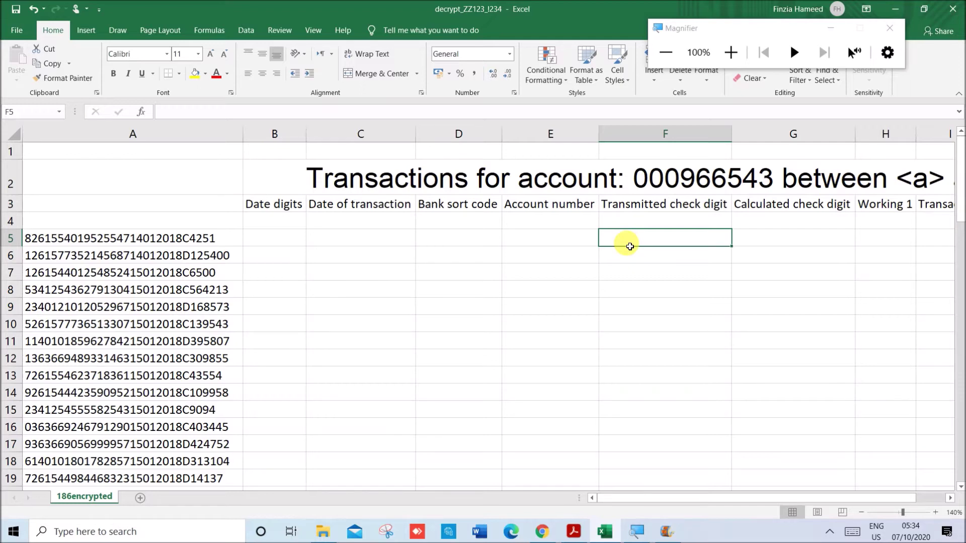
Enter =VALUE(LEFT(A5,1)) in F5 to get the first digit of A5 as a number
{"action": "type", "text": "=L"}
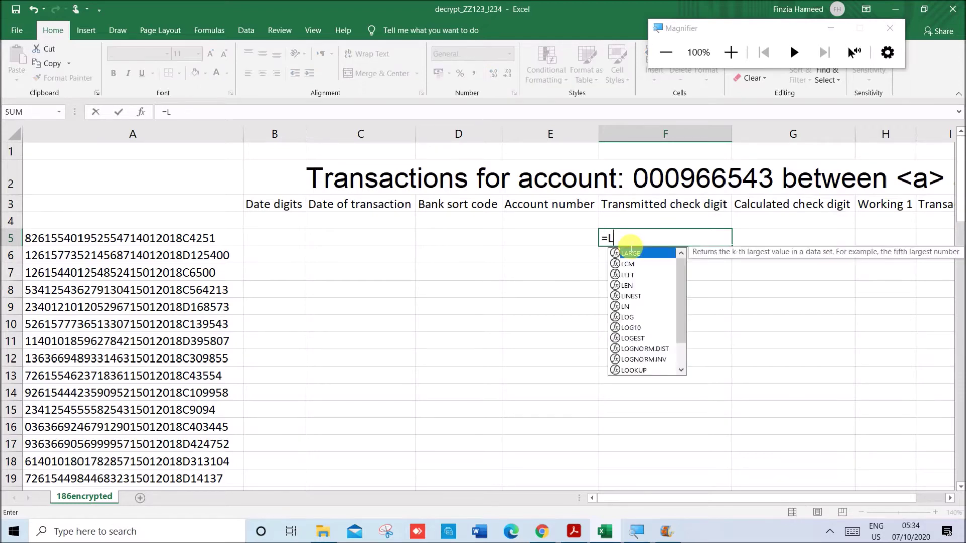
{"action": "type", "text": "EFT("}
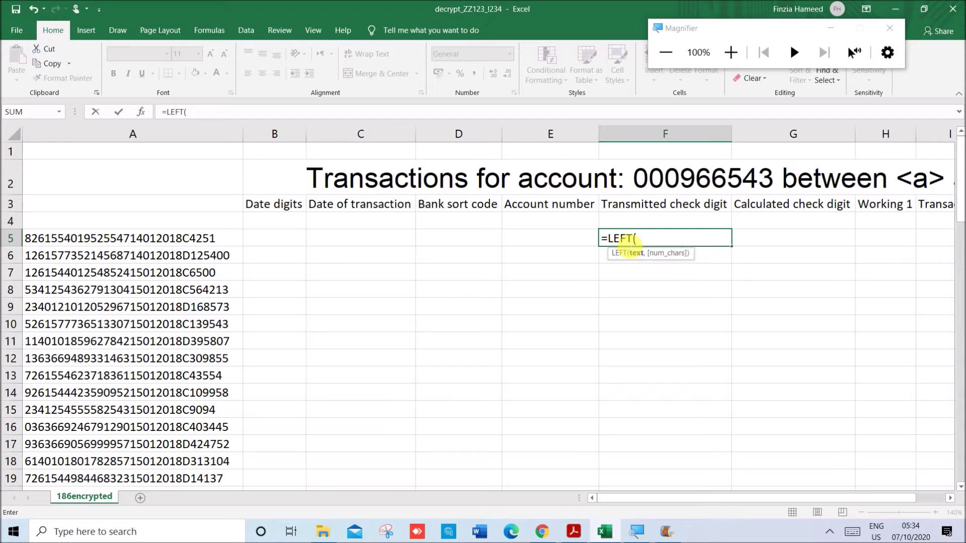
{"action": "left_click", "coordinate": [235, 244]}
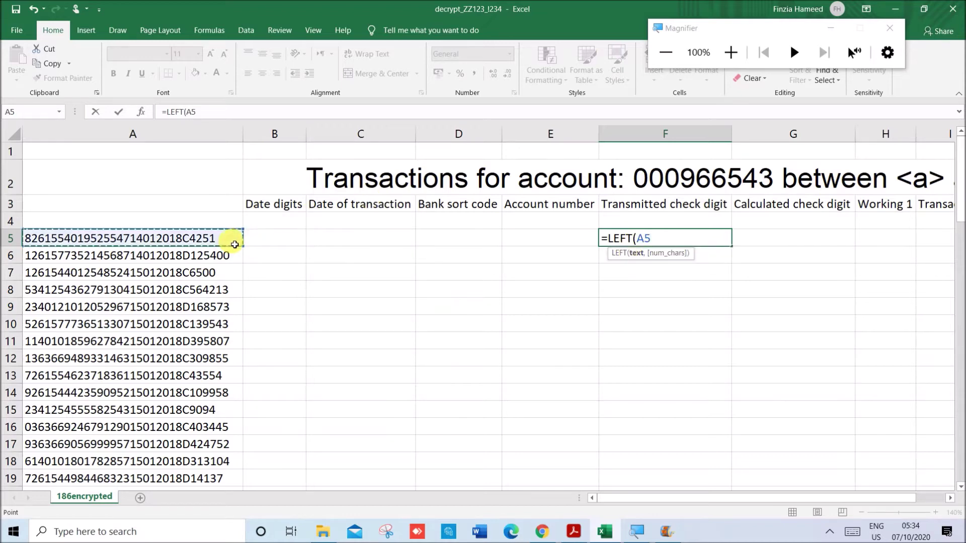
{"action": "type", "text": ",1"}
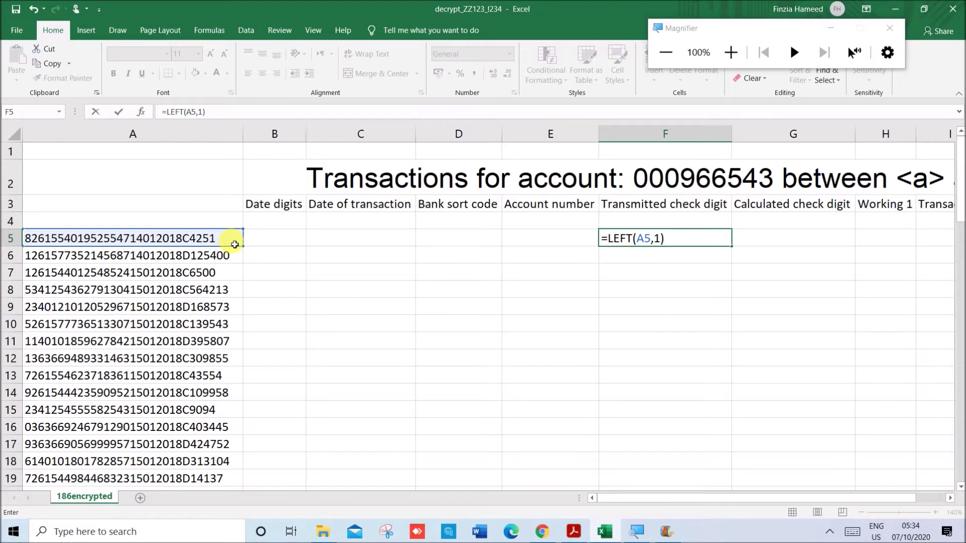
{"action": "key", "text": "Return"}
{"action": "double_click", "coordinate": [627, 239]}
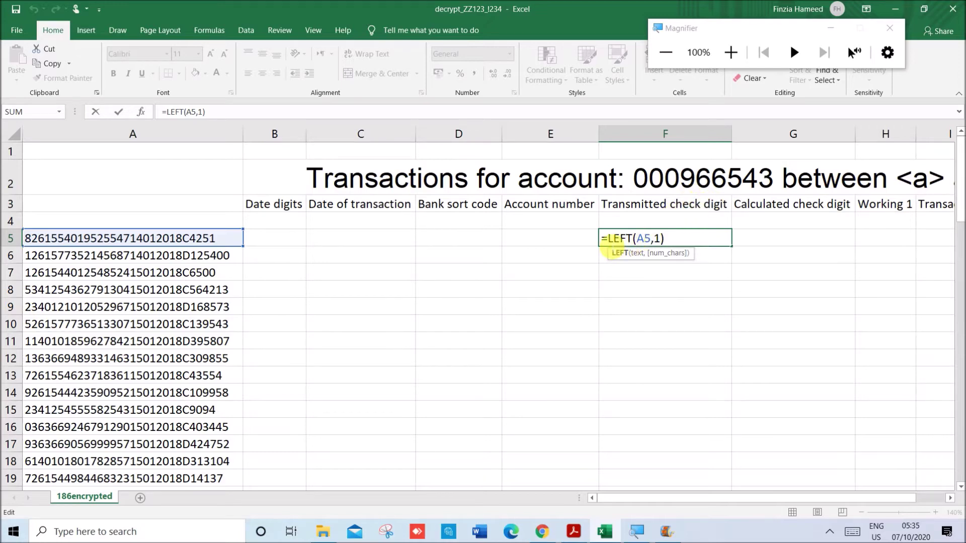
{"action": "left_click", "coordinate": [615, 237]}
{"action": "type", "text": "VALUE"}
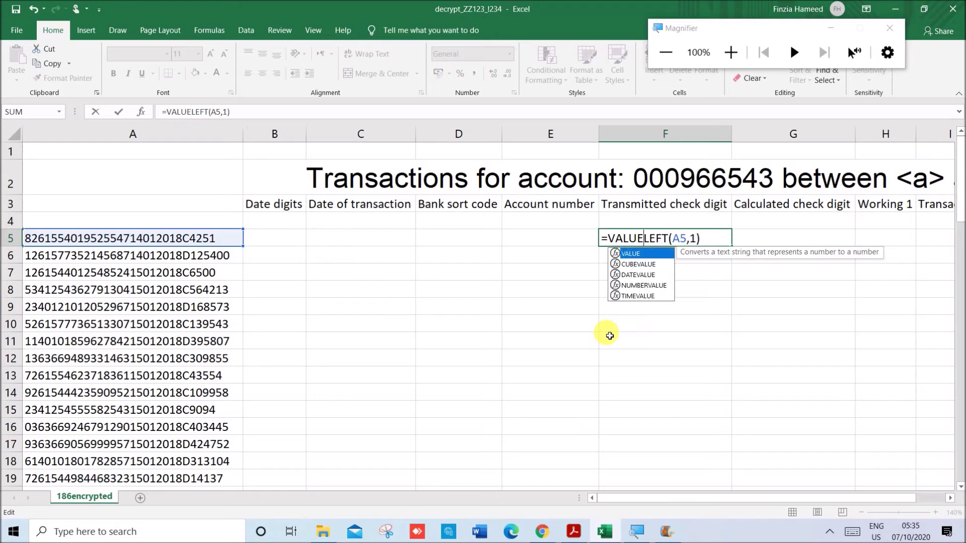
{"action": "type", "text": "("}
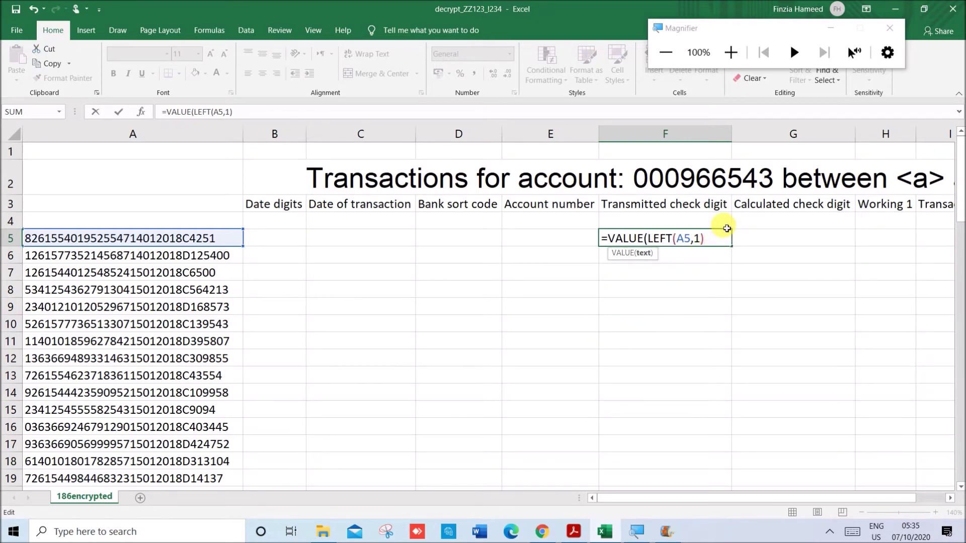
{"action": "type", "text": ")"}
{"action": "key", "text": "Return"}
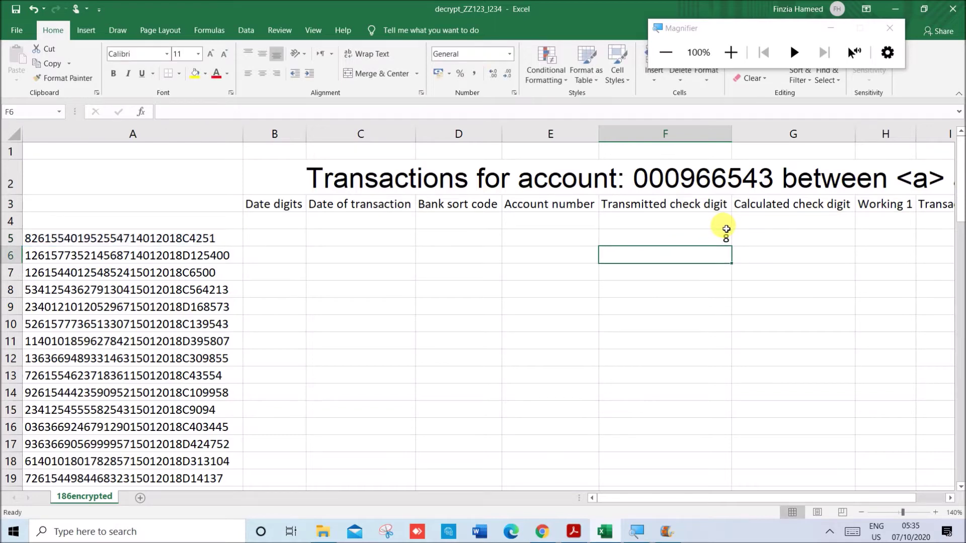
Fill the F5 formula down column F to row 80
{"action": "left_click", "coordinate": [724, 240]}
{"action": "left_click_drag", "start_coordinate": [731, 246], "coordinate": [675, 449]}
{"action": "scroll", "coordinate": [647, 352], "scroll_direction": "up", "scroll_amount": 5}
{"action": "scroll", "coordinate": [644, 343], "scroll_direction": "up", "scroll_amount": 15}
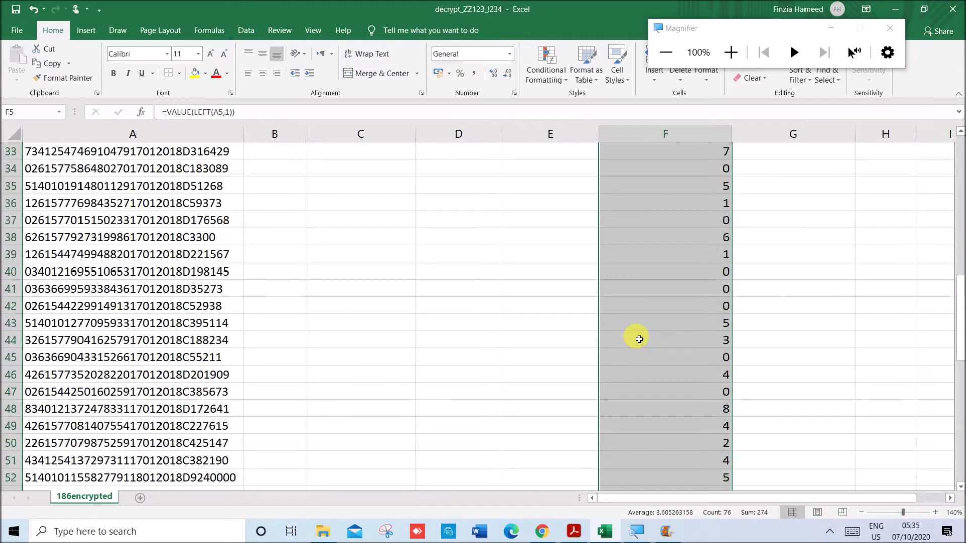
Read the bank sort code rule in the question paper, example 240912 shown as 24-09-12
{"action": "left_click", "coordinate": [576, 533]}
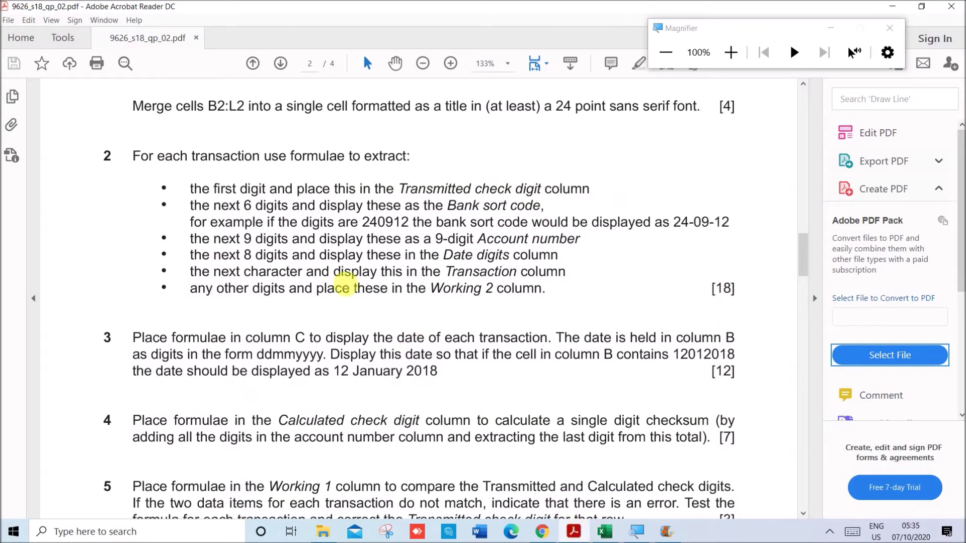
{"action": "left_click_drag", "start_coordinate": [192, 206], "coordinate": [568, 222]}
{"action": "left_click_drag", "start_coordinate": [362, 222], "coordinate": [442, 239]}
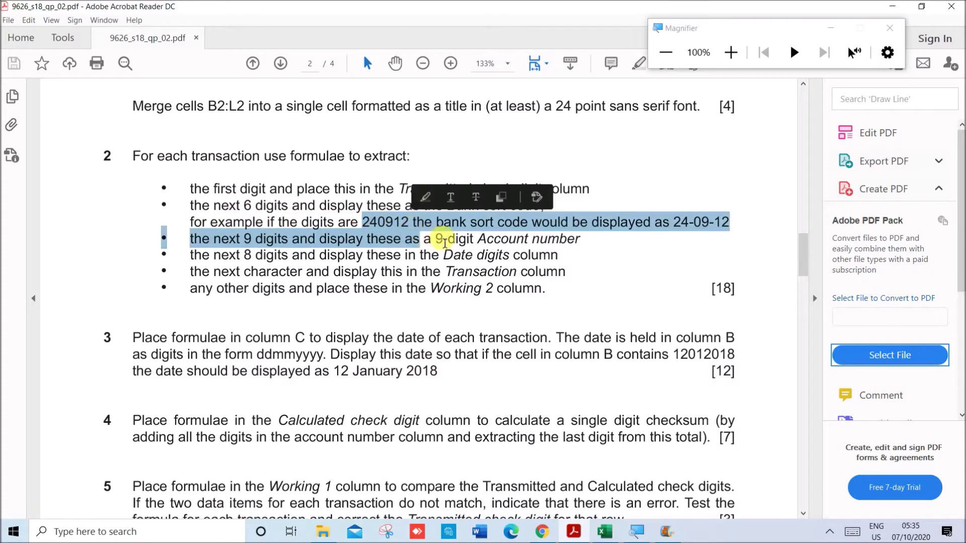
{"action": "left_click", "coordinate": [669, 217]}
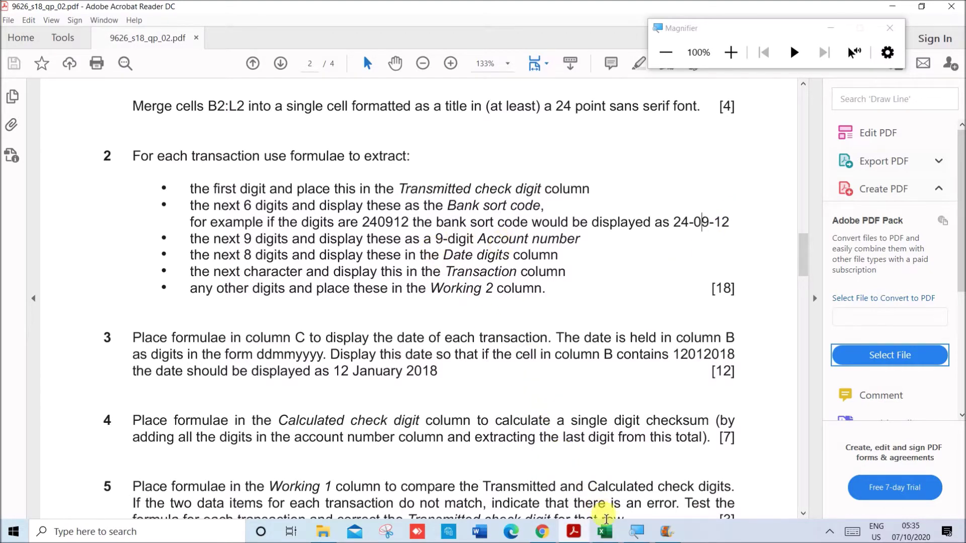
{"action": "left_click", "coordinate": [605, 532]}
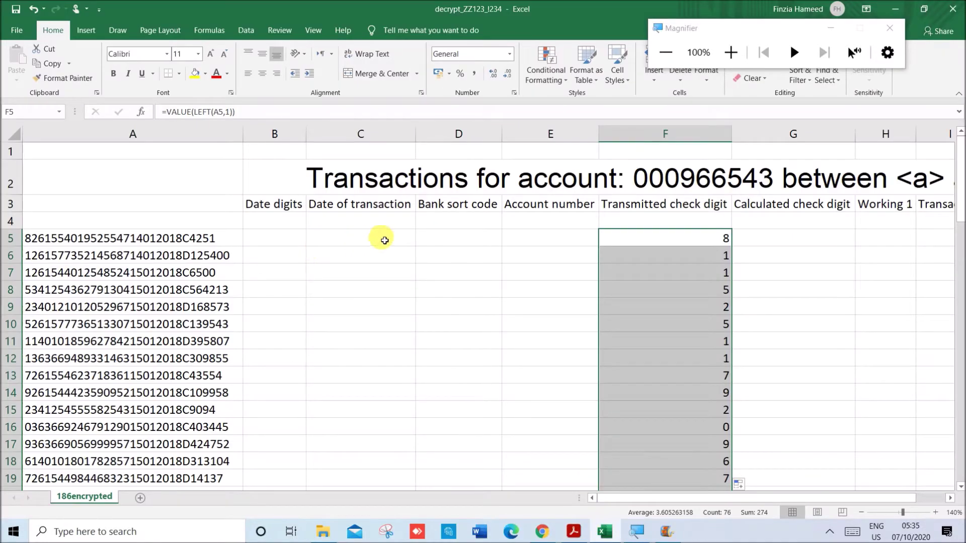
Start a CONCATENATE formula in D5 and bring up its Function Arguments dialog
{"action": "left_click", "coordinate": [452, 242]}
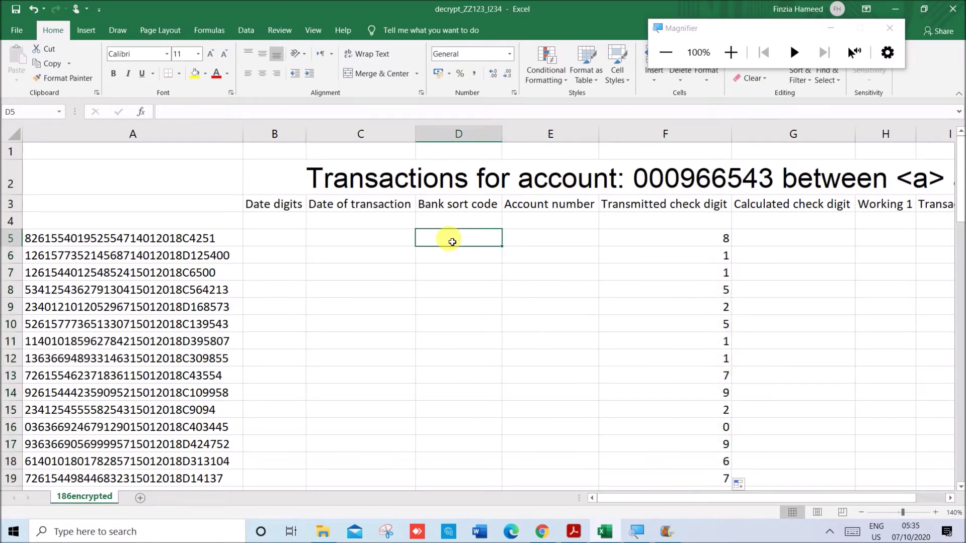
{"action": "type", "text": "="}
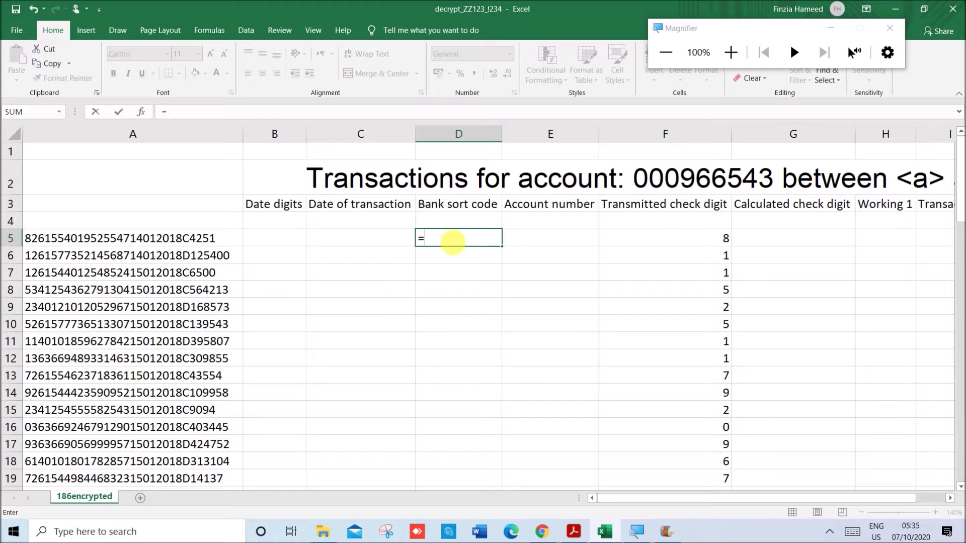
{"action": "type", "text": "CONCATE"}
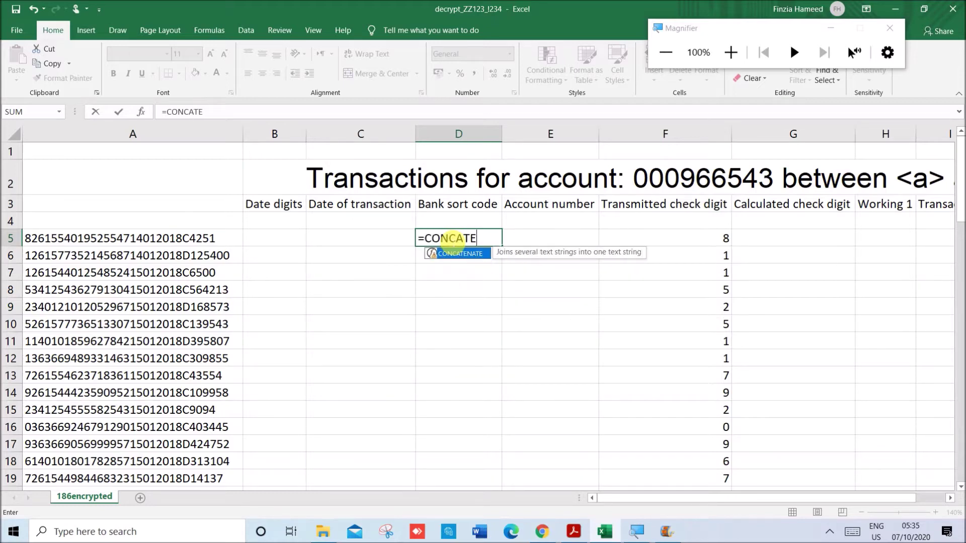
{"action": "double_click", "coordinate": [476, 264]}
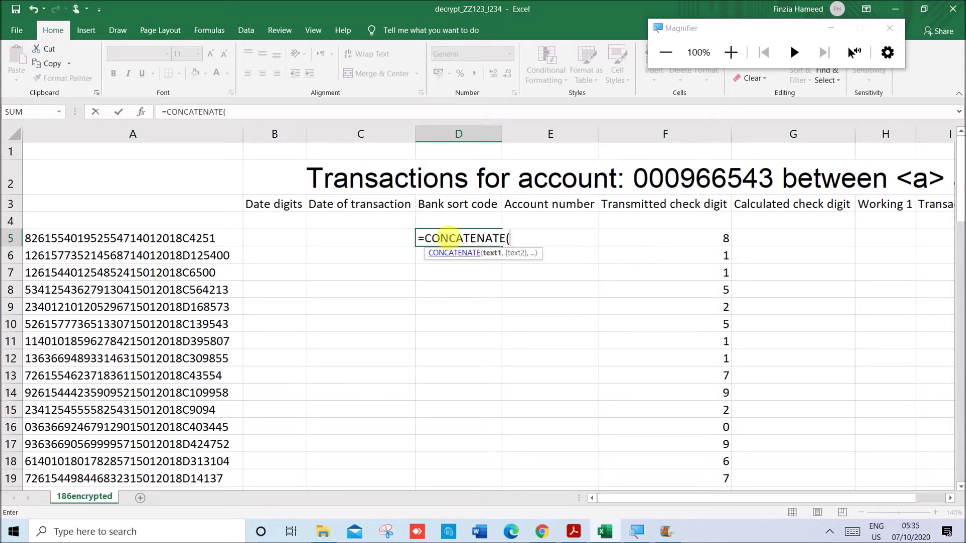
{"action": "left_click", "coordinate": [141, 114]}
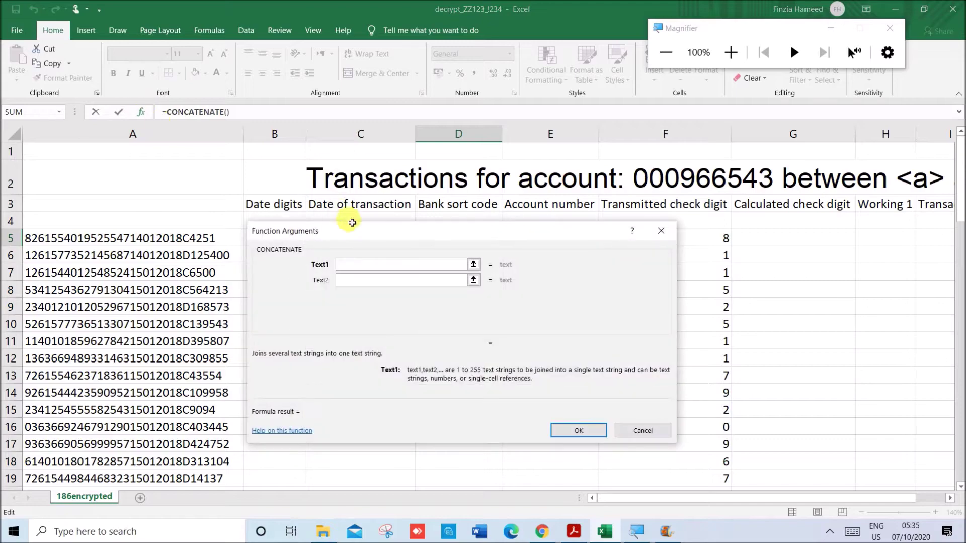
{"action": "left_click", "coordinate": [722, 53]}
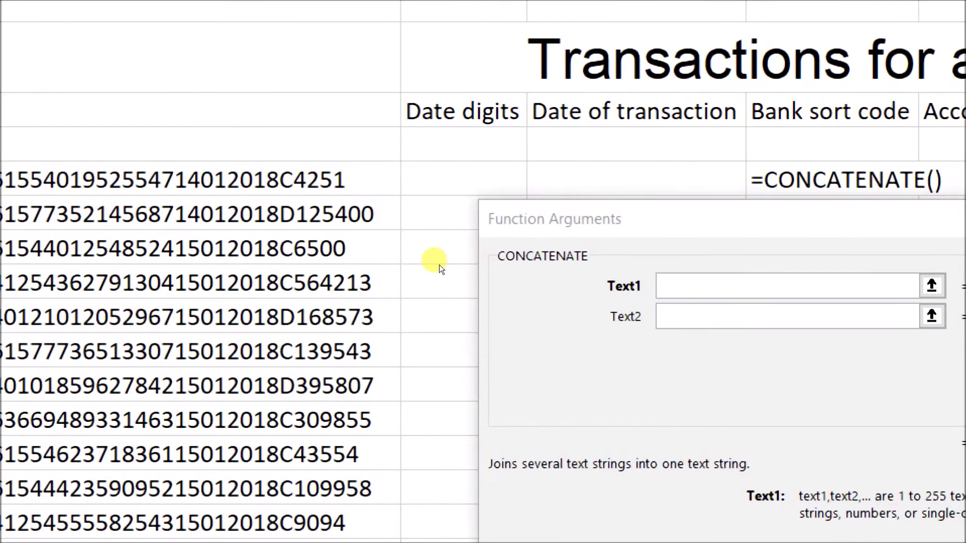
{"action": "left_click_drag", "start_coordinate": [554, 268], "coordinate": [239, 322]}
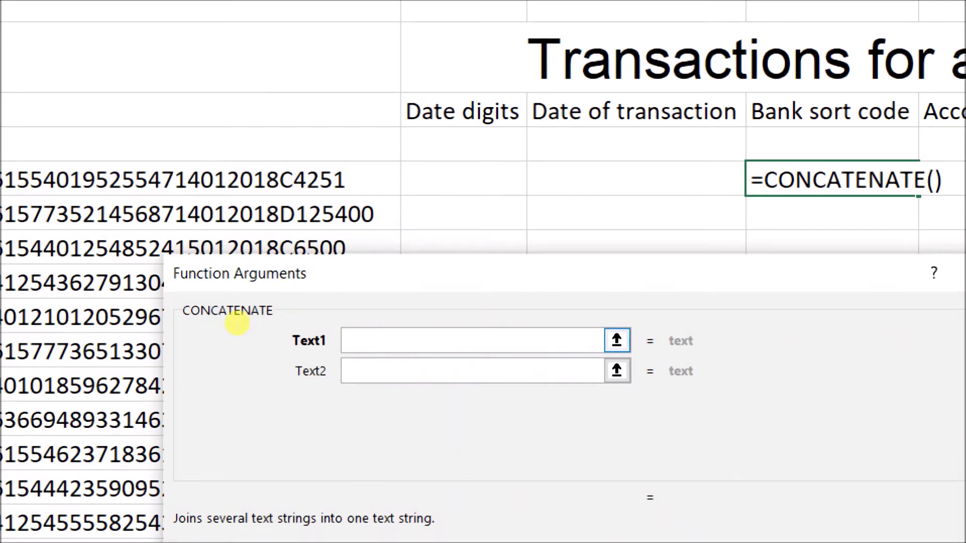
Join MID(A5,2,2), MID(A5,4,2) and MID(A5,6,2) with dashes as the sort code
{"action": "type", "text": "MI"}
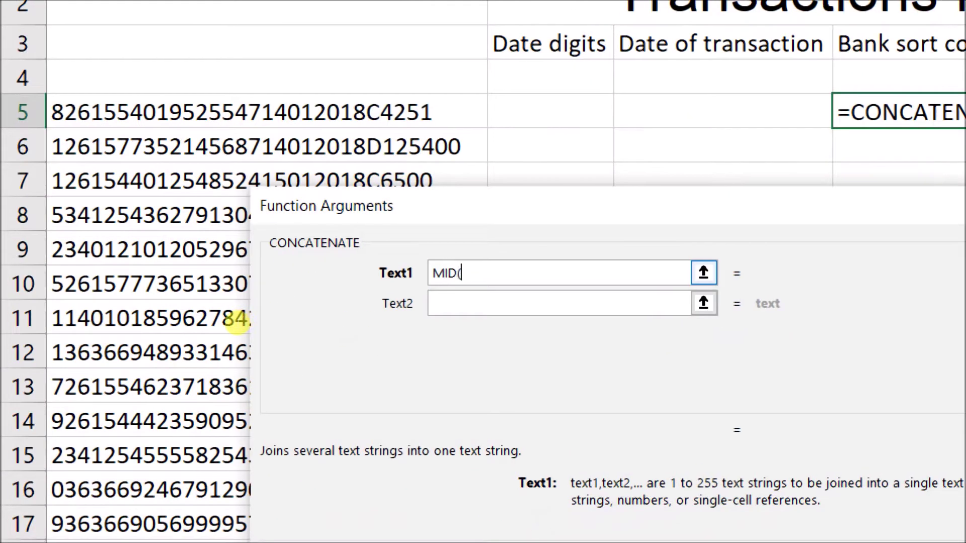
{"action": "type", "text": "D(A5"}
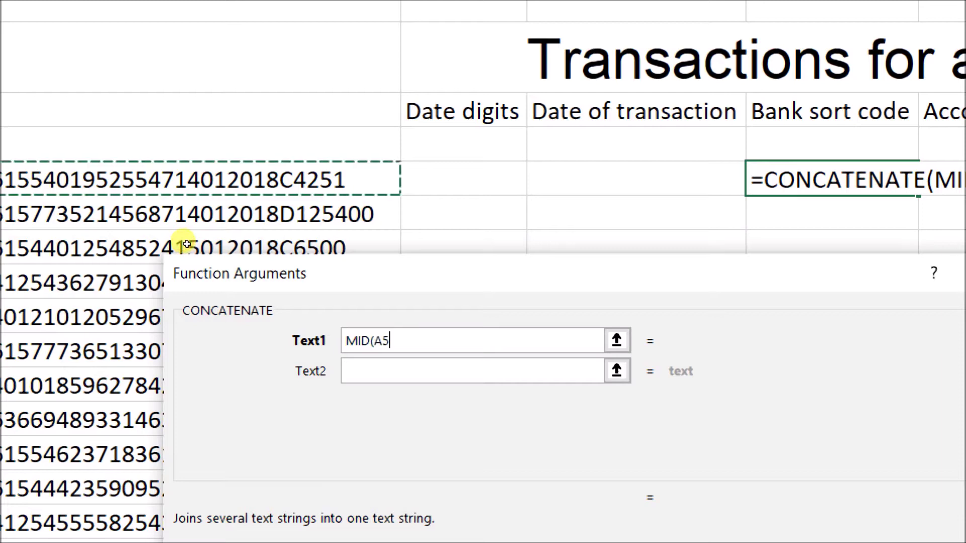
{"action": "type", "text": ","}
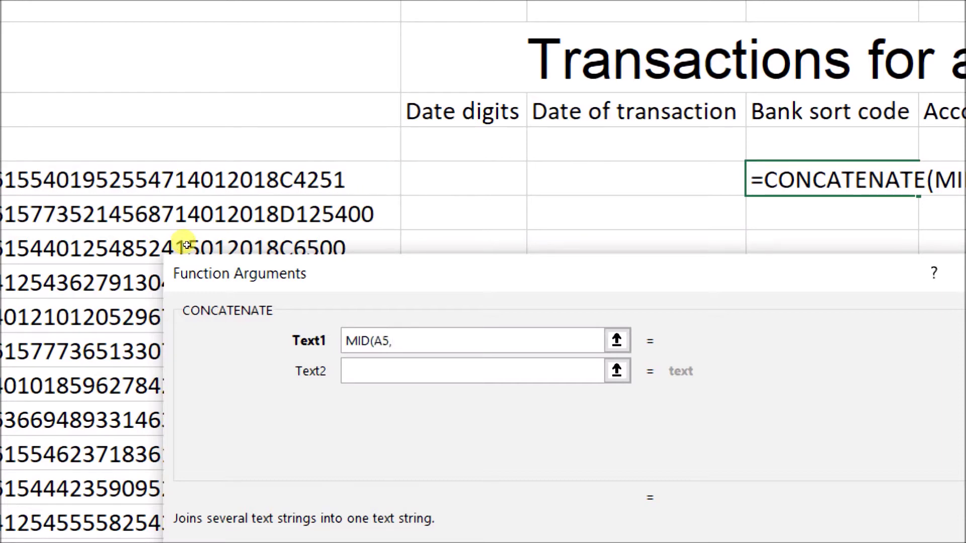
{"action": "type", "text": "2"}
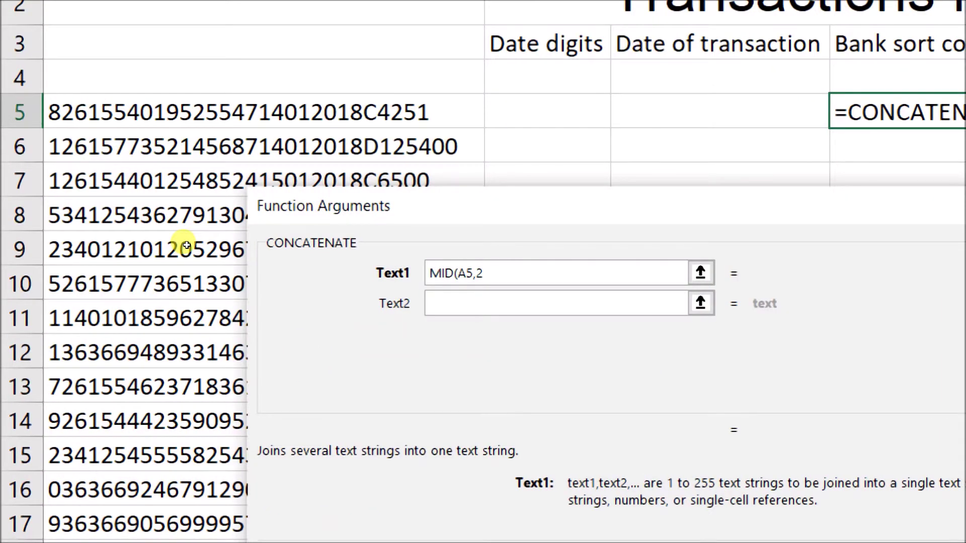
{"action": "type", "text": ","}
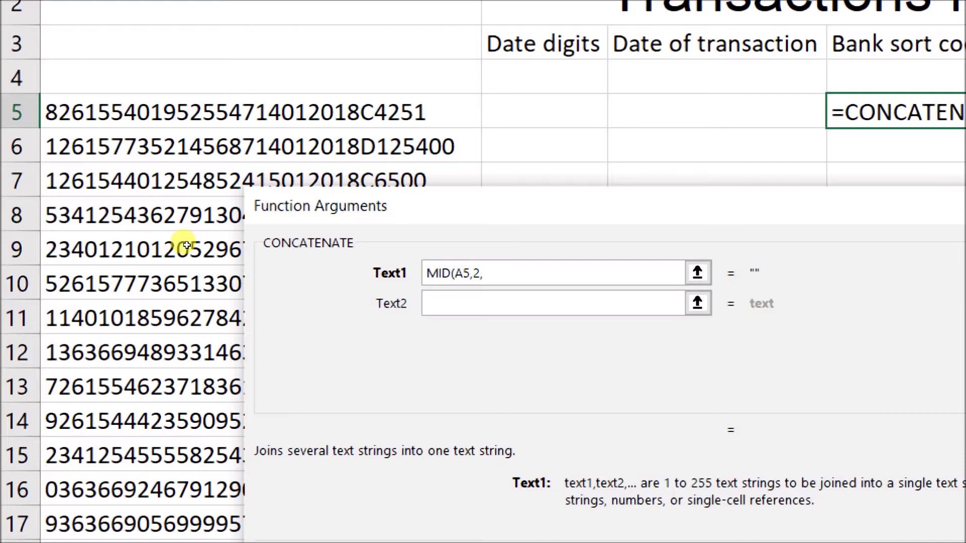
{"action": "type", "text": "2)"}
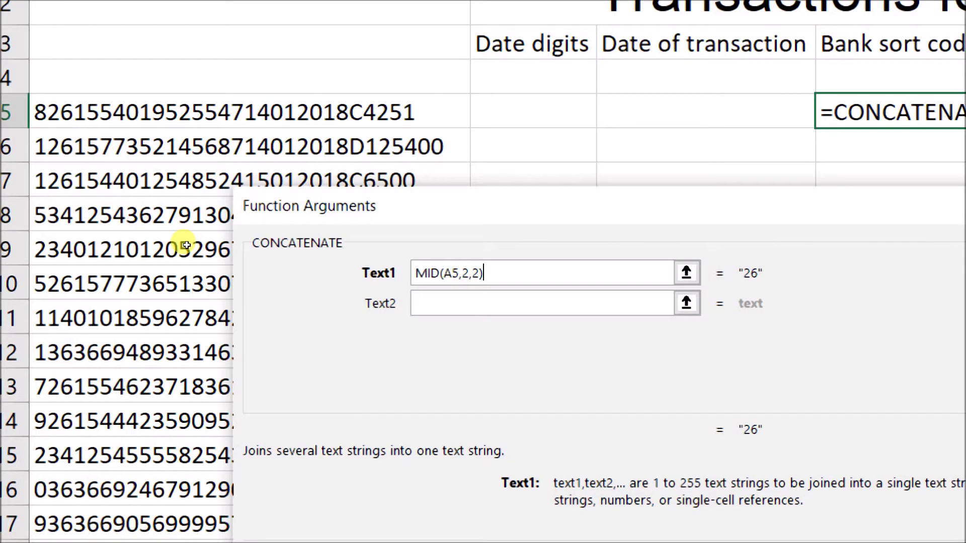
{"action": "key", "text": "Tab"}
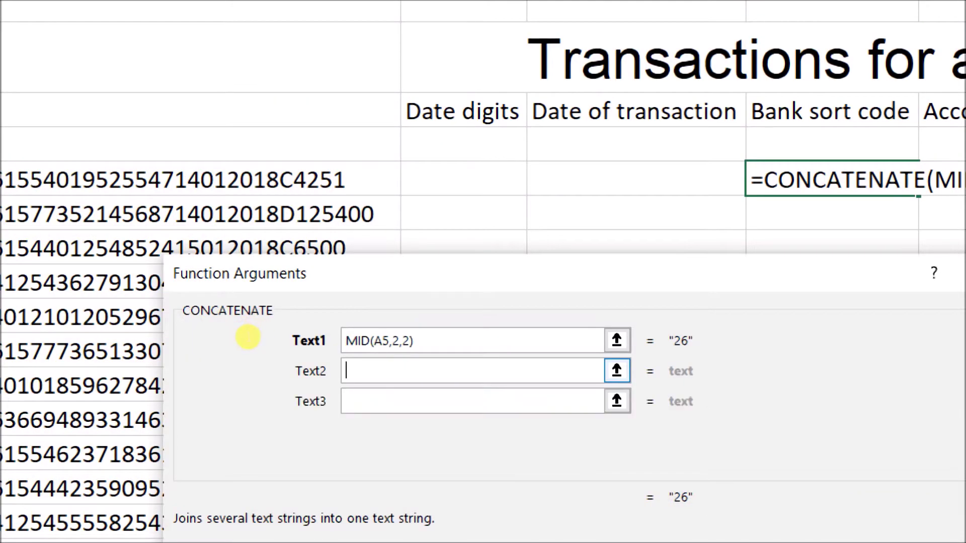
{"action": "type", "text": "-"}
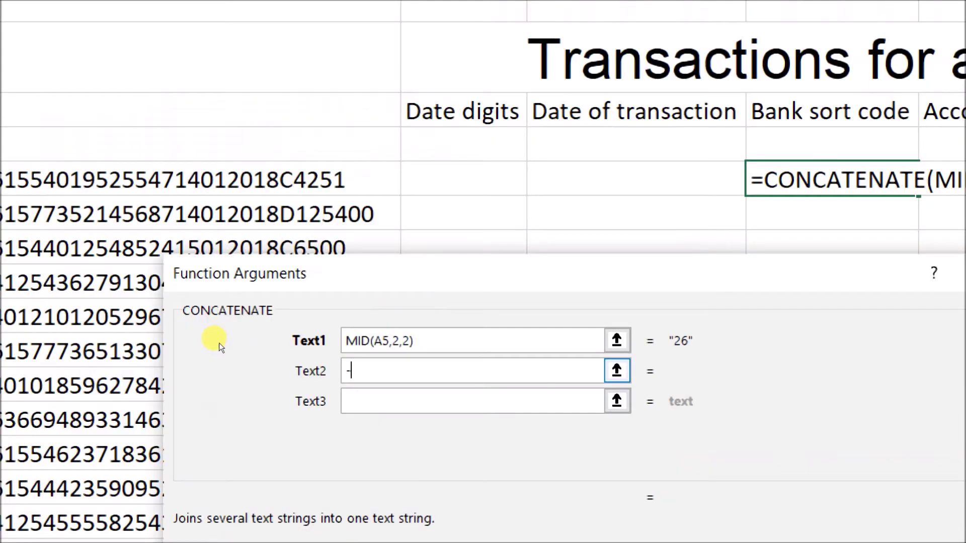
{"action": "key", "text": "Tab"}
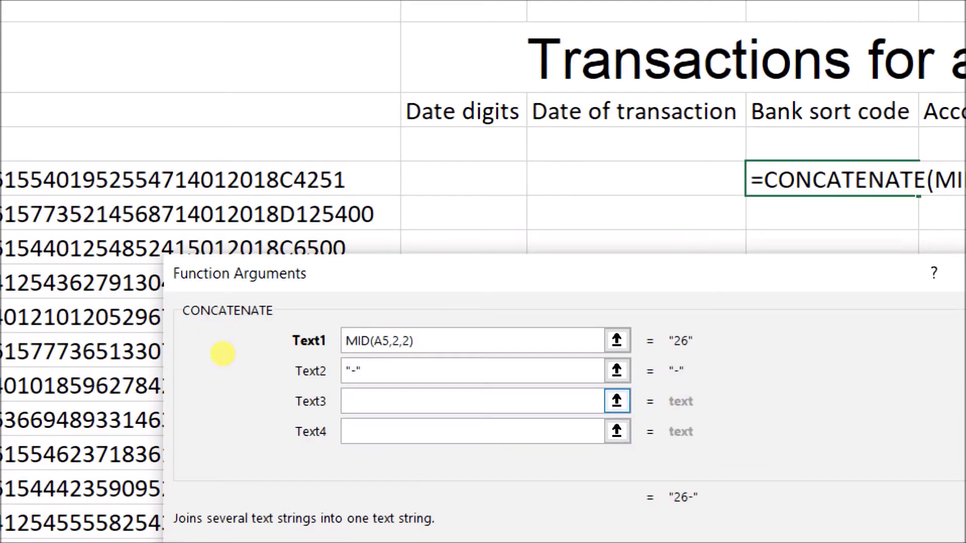
{"action": "type", "text": "MI"}
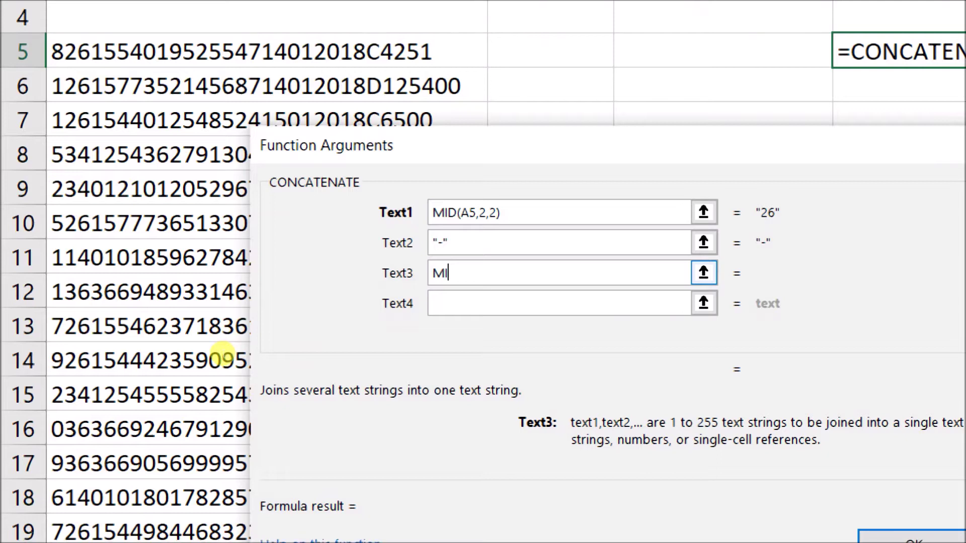
{"action": "type", "text": "D(A5"}
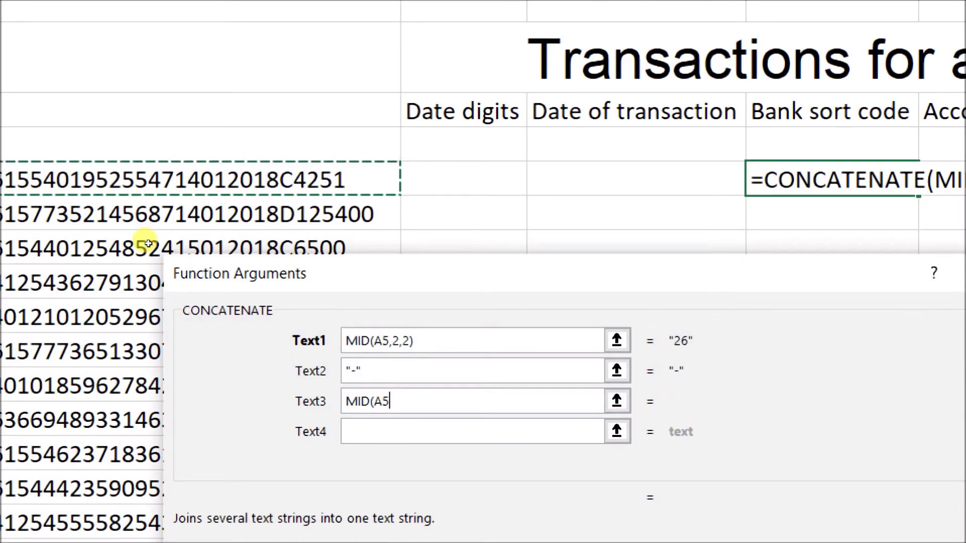
{"action": "type", "text": ","}
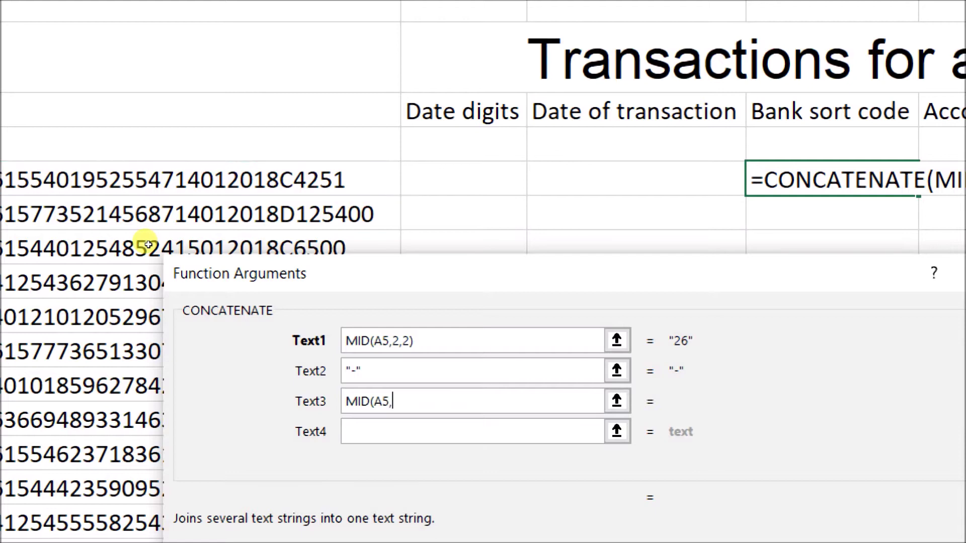
{"action": "type", "text": "4,"}
{"action": "type", "text": "2)"}
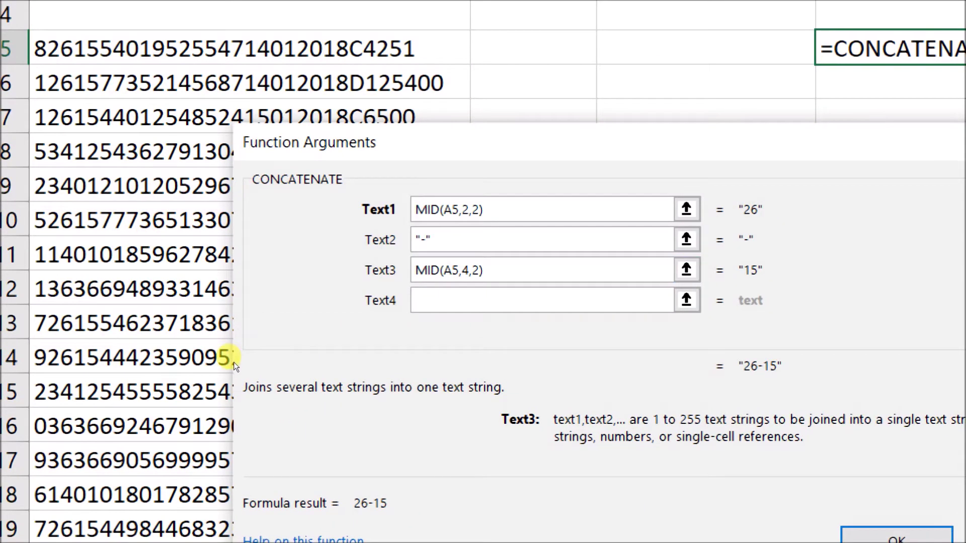
{"action": "key", "text": "Tab"}
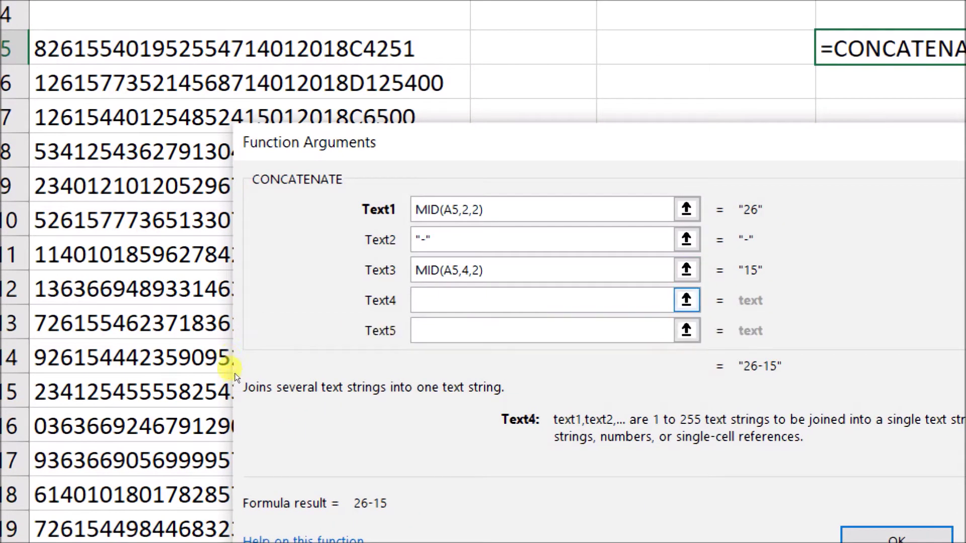
{"action": "type", "text": "-"}
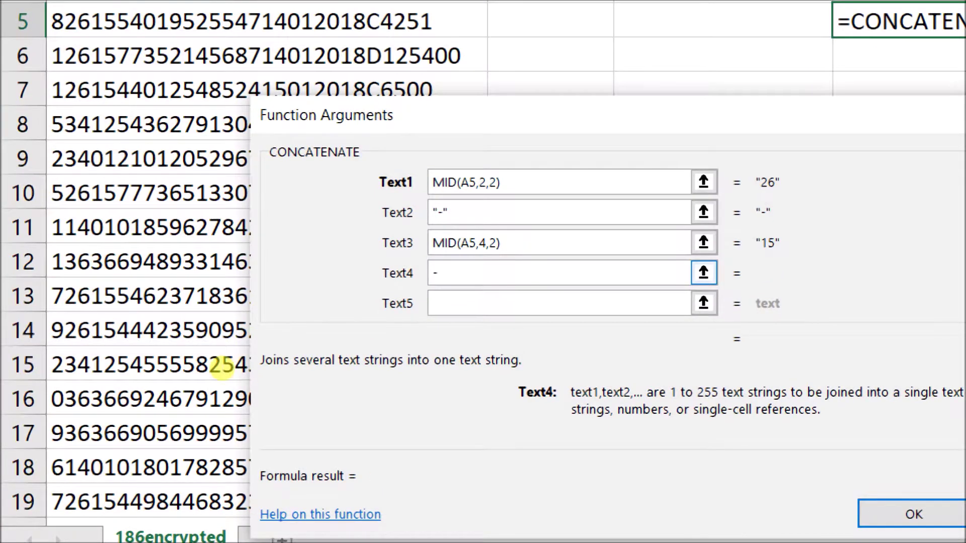
{"action": "key", "text": "Tab"}
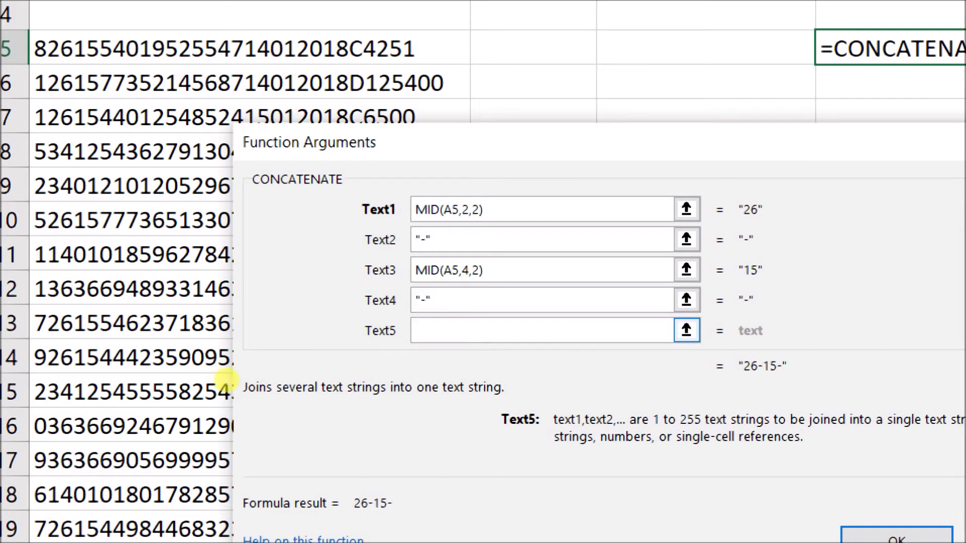
{"action": "type", "text": "MID("}
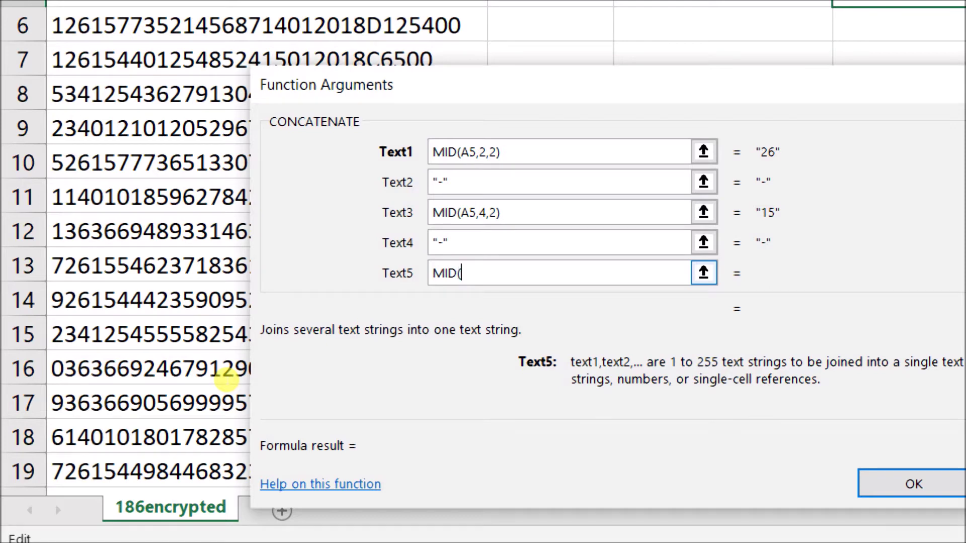
{"action": "type", "text": "A5"}
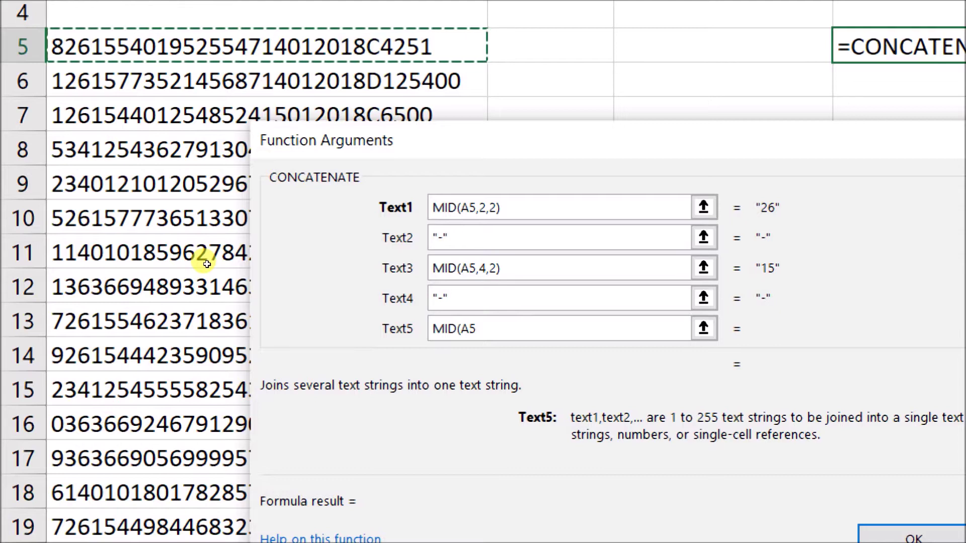
{"action": "type", "text": ","}
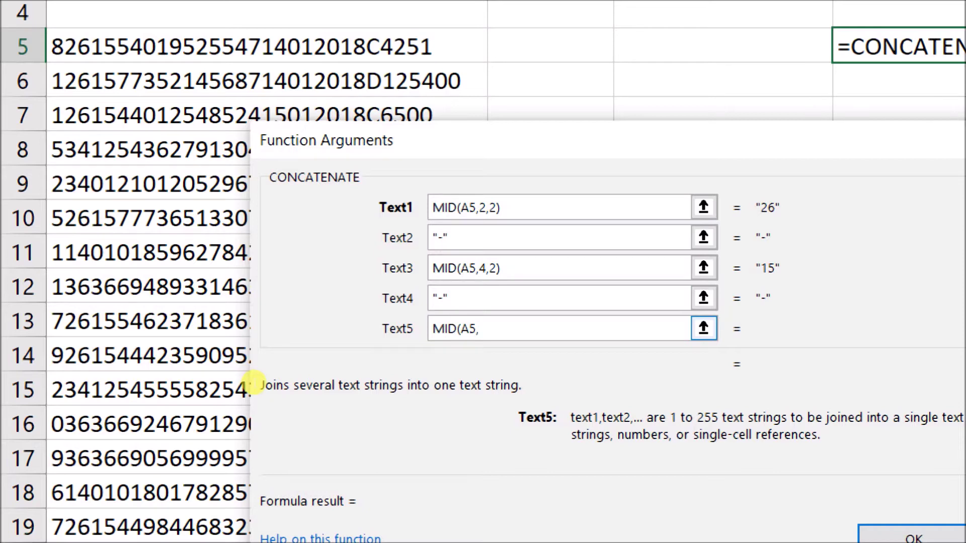
{"action": "type", "text": "6"}
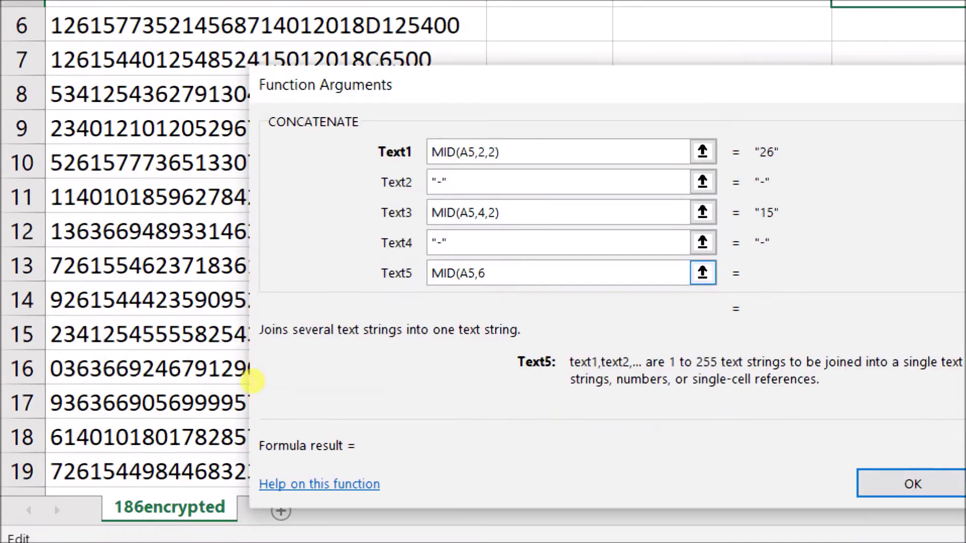
{"action": "type", "text": ","}
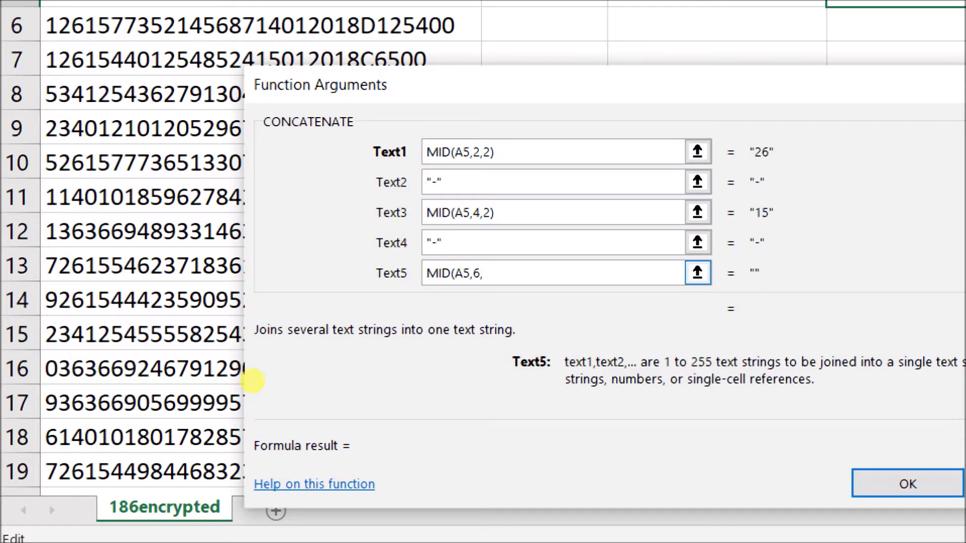
{"action": "type", "text": "2)"}
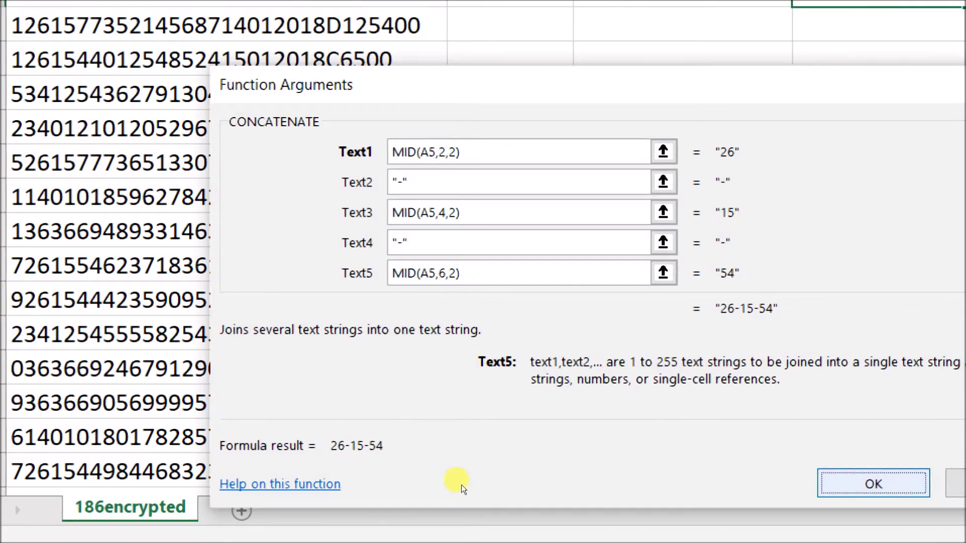
{"action": "left_click", "coordinate": [897, 486]}
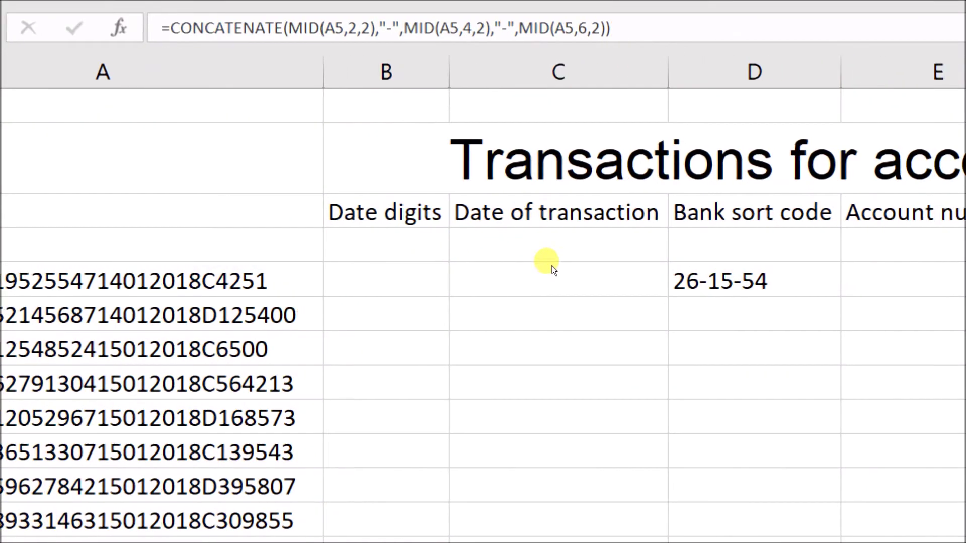
Copy the D5 sort code formula down column D
{"action": "key", "text": "super+plus"}
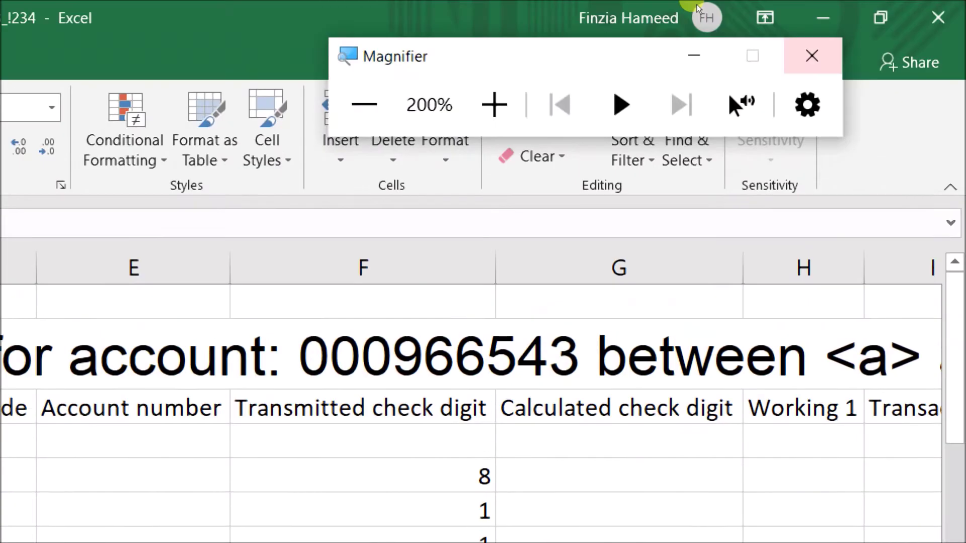
{"action": "key", "text": "super+minus"}
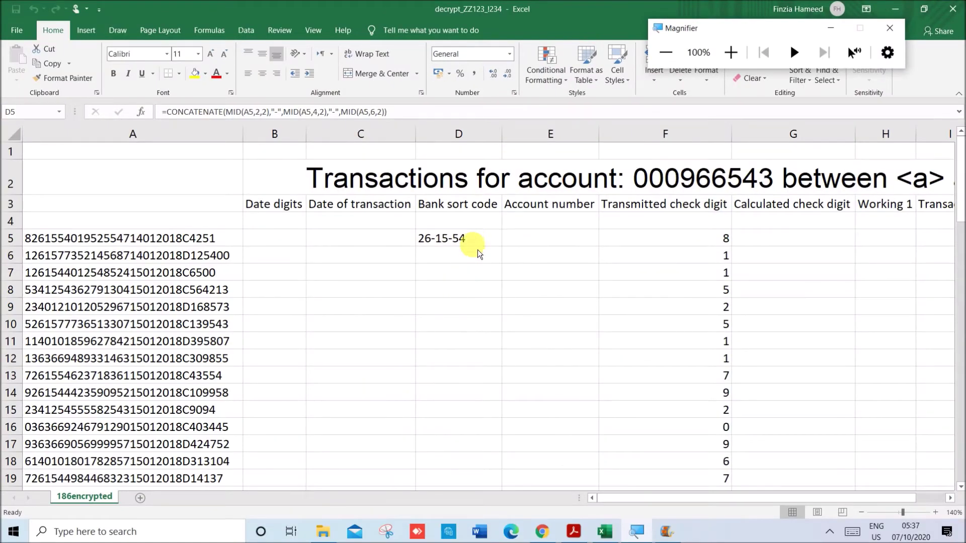
{"action": "left_click", "coordinate": [76, 435]}
{"action": "left_click_drag", "start_coordinate": [505, 250], "coordinate": [477, 440]}
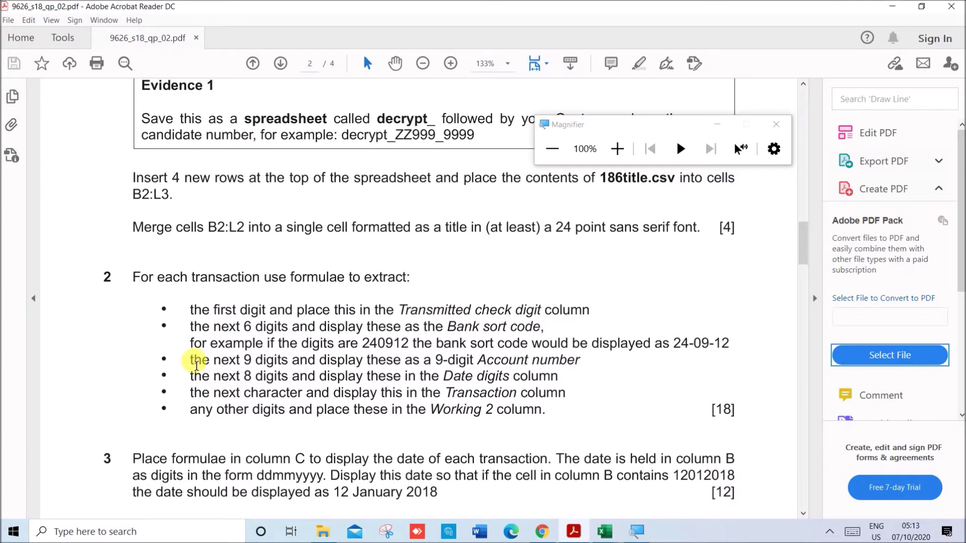
Highlight the 9-digit Account number rule in the question paper and return to the workbook
{"action": "left_click_drag", "start_coordinate": [196, 364], "coordinate": [581, 368]}
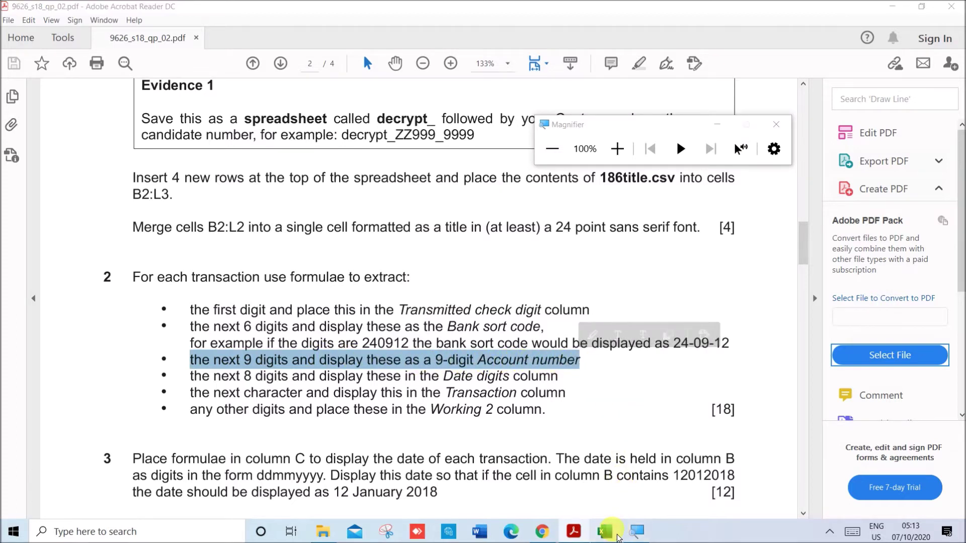
{"action": "mouse_move", "coordinate": [616, 537]}
{"action": "left_click", "coordinate": [664, 491]}
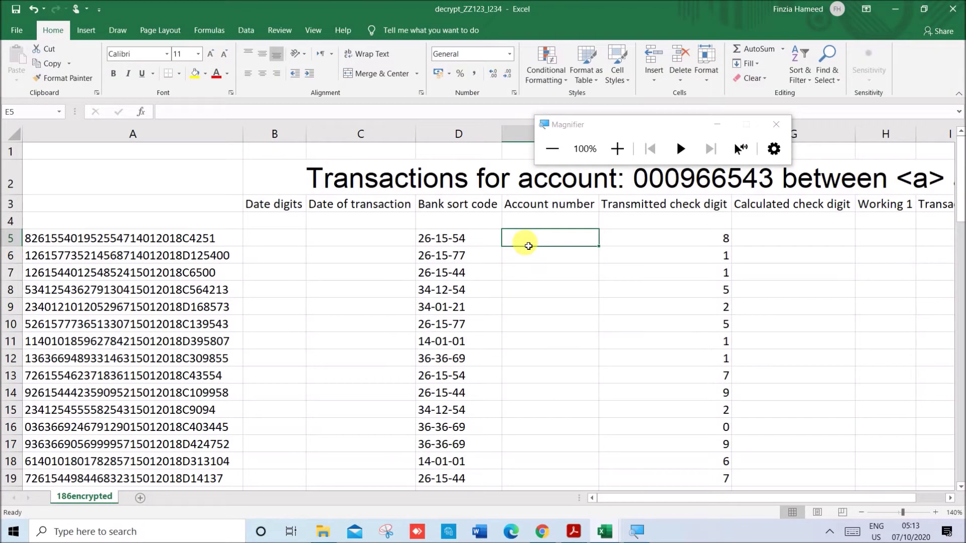
Enter =MID(A5,8,9) in E5 and fill it down the Account number column
{"action": "type", "text": "=MID("}
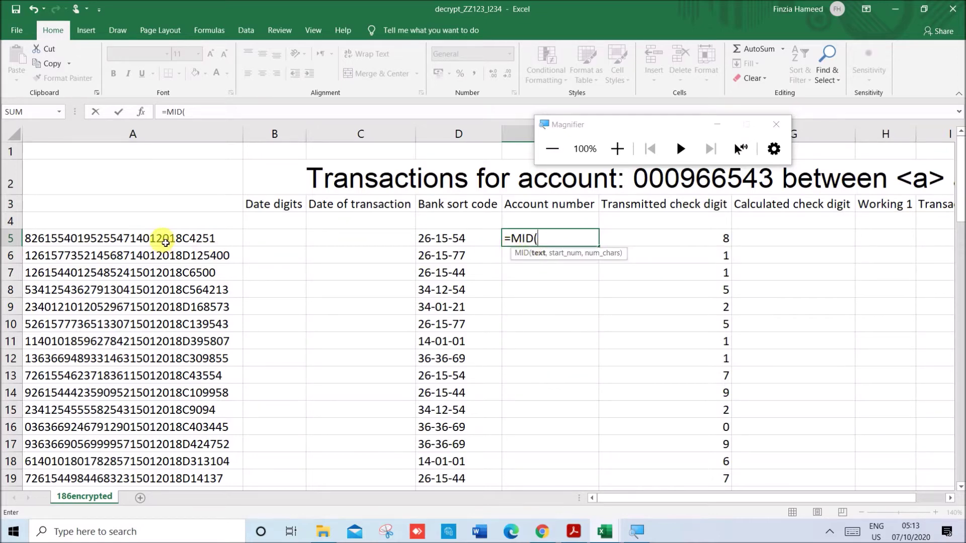
{"action": "left_click", "coordinate": [166, 243]}
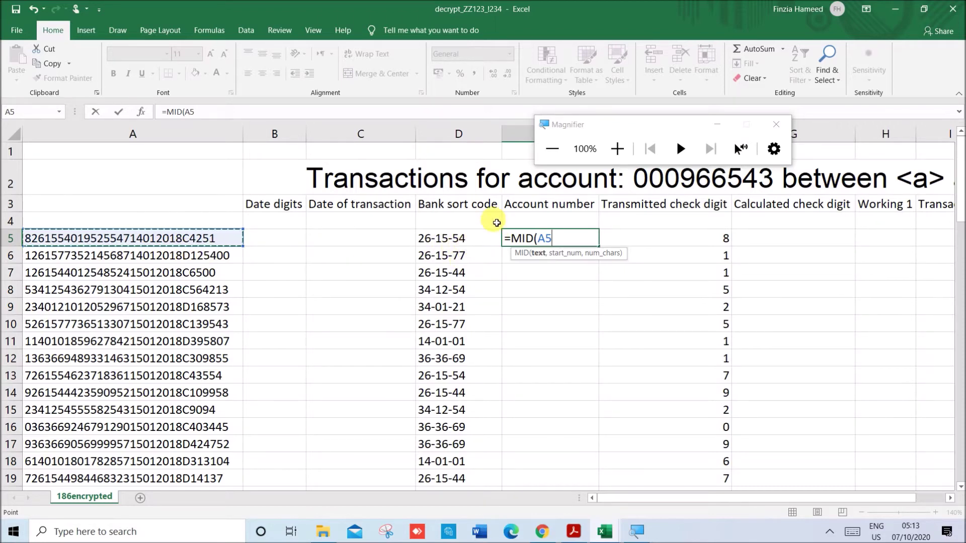
{"action": "type", "text": ",8"}
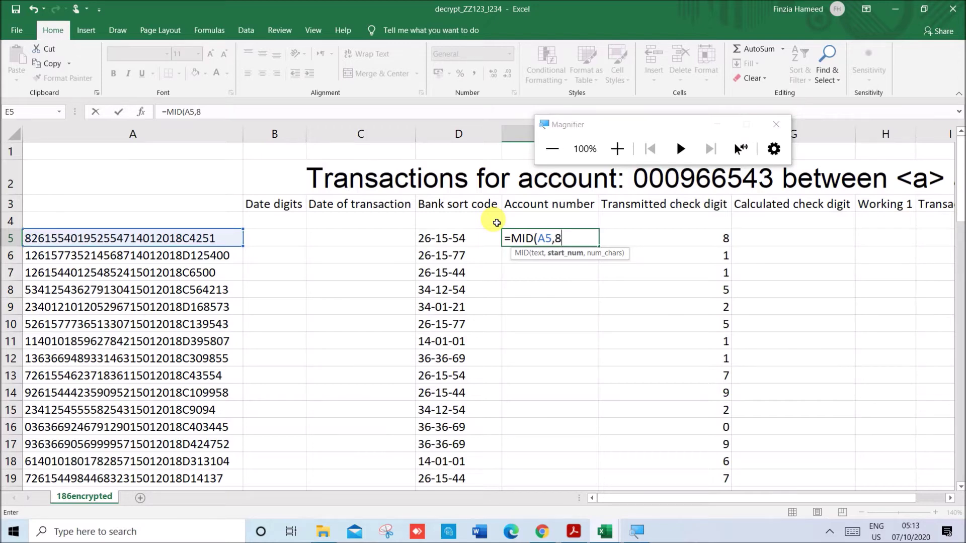
{"action": "type", "text": ",9"}
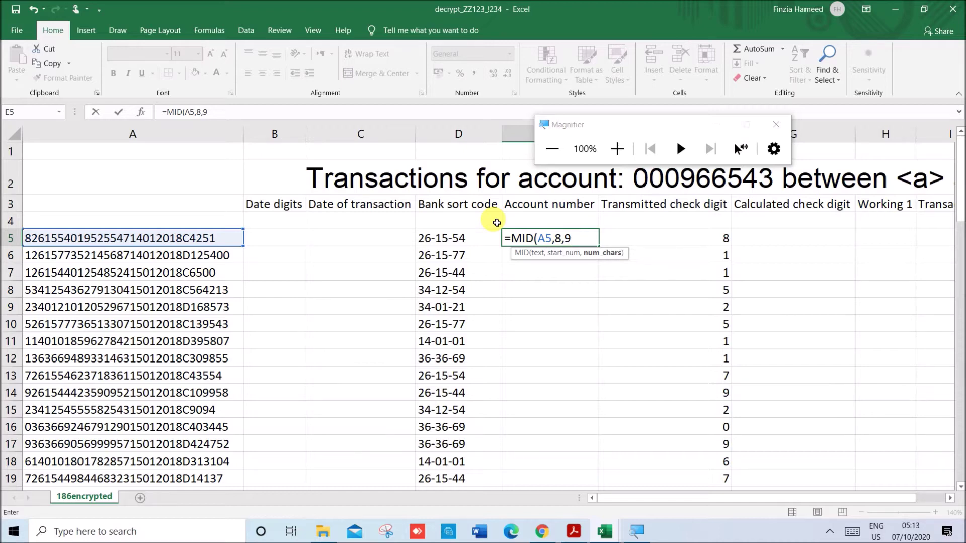
{"action": "type", "text": ")"}
{"action": "key", "text": "Return"}
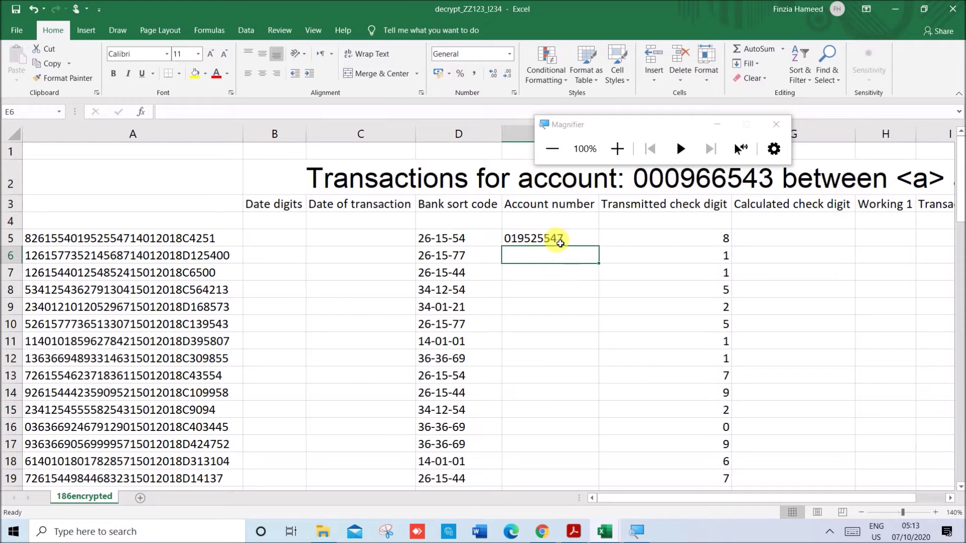
{"action": "left_click", "coordinate": [558, 241]}
{"action": "double_click", "coordinate": [598, 248]}
Highlight the Date digits rule in the question paper and return to the workbook
{"action": "left_click", "coordinate": [573, 531]}
{"action": "left_click", "coordinate": [314, 397]}
{"action": "left_click_drag", "start_coordinate": [191, 375], "coordinate": [561, 377]}
{"action": "mouse_move", "coordinate": [615, 536]}
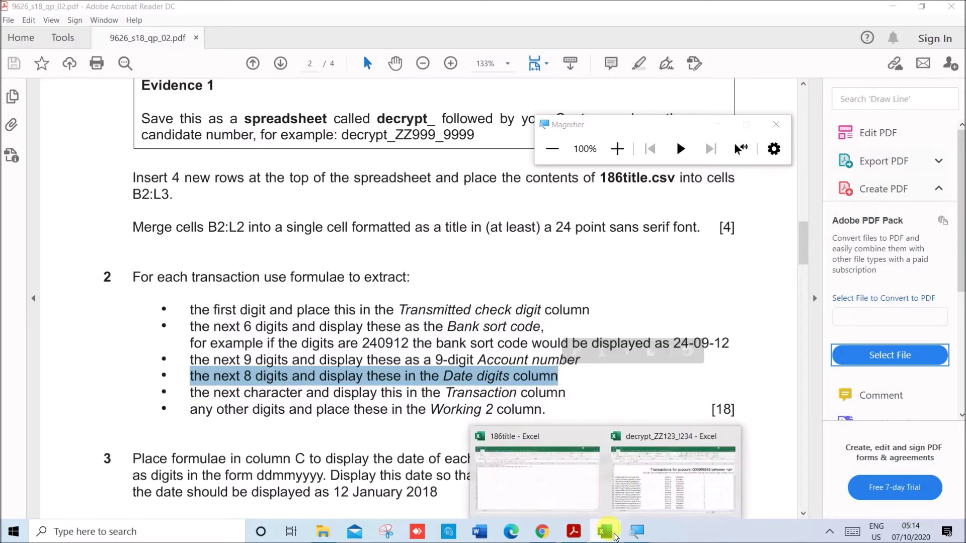
{"action": "left_click", "coordinate": [647, 482]}
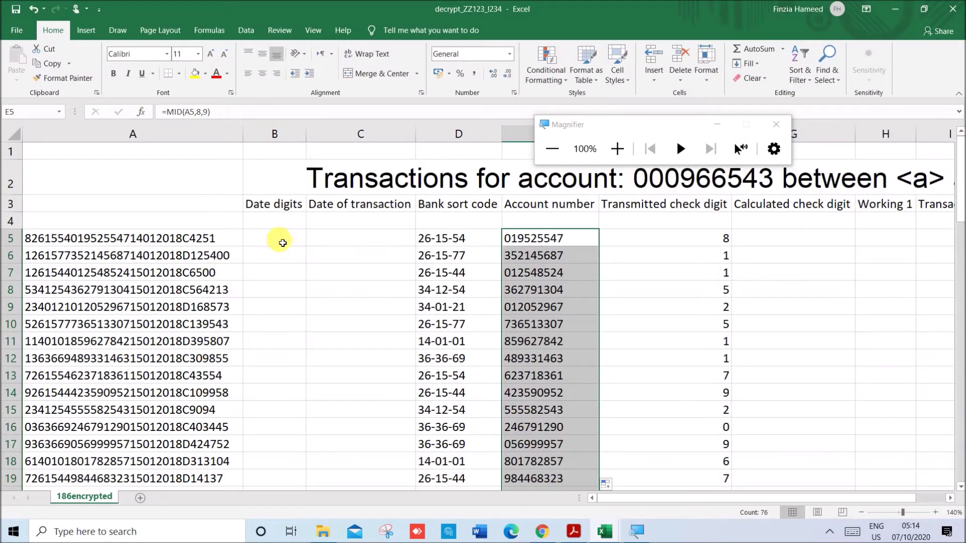
Enter =MID(A5,17,8) in B5 and fill it down the Date digits column
{"action": "left_click", "coordinate": [283, 242]}
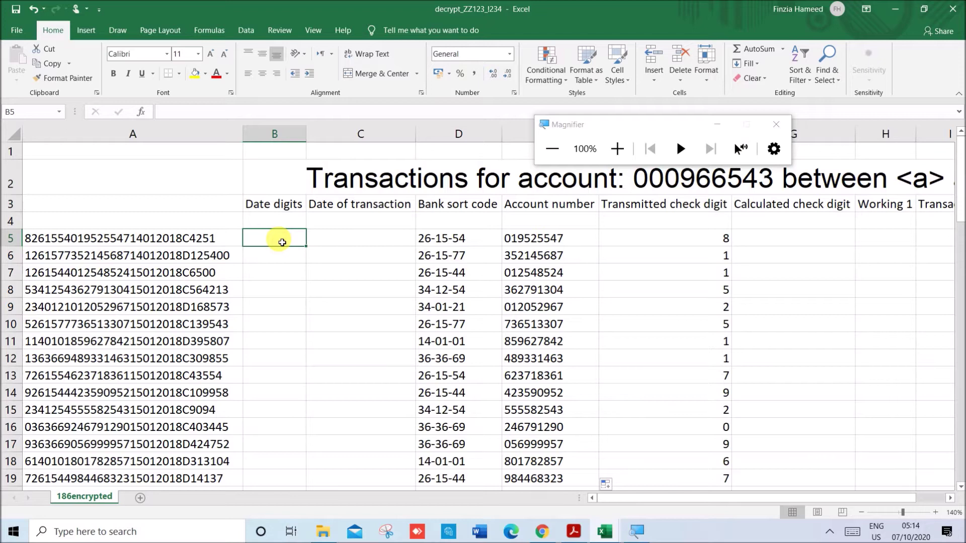
{"action": "type", "text": "=MID("}
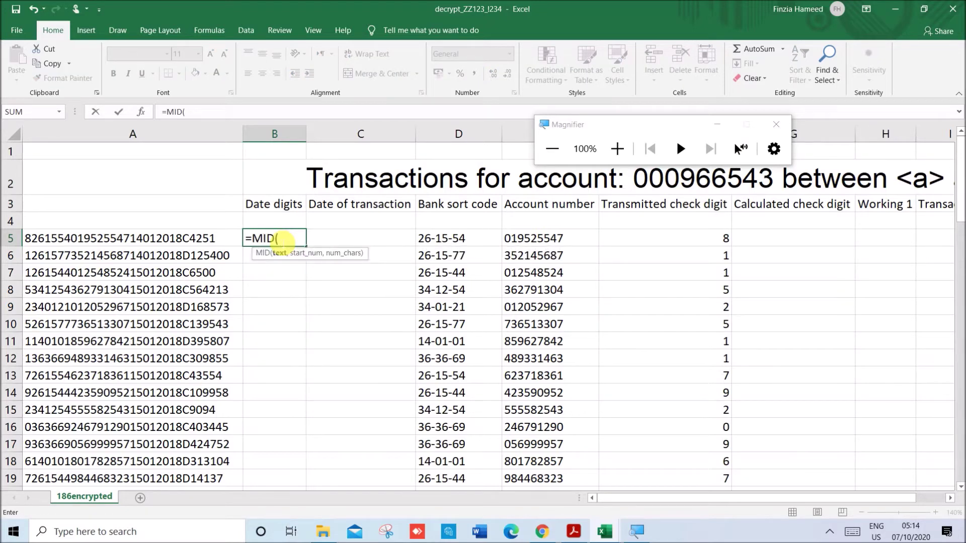
{"action": "left_click", "coordinate": [218, 242]}
{"action": "type", "text": ",17"}
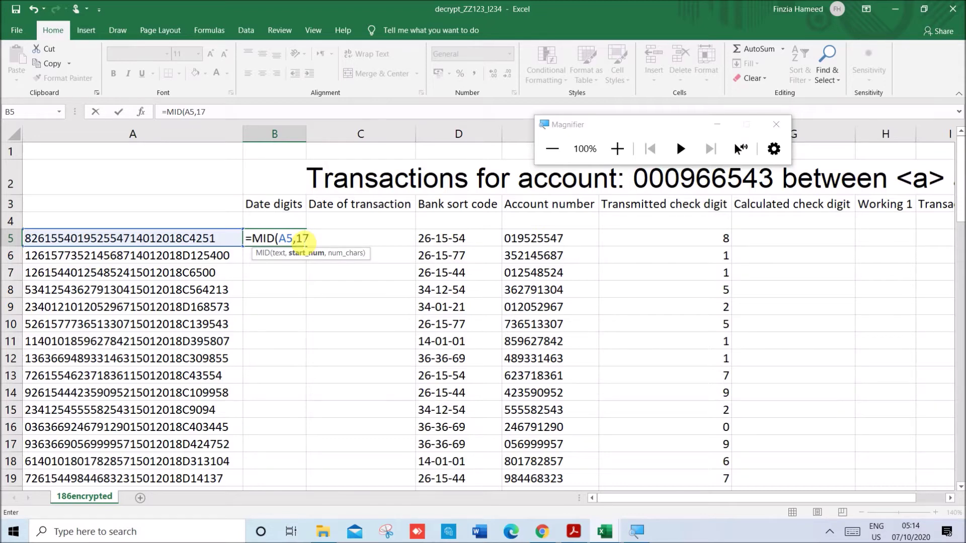
{"action": "type", "text": ","}
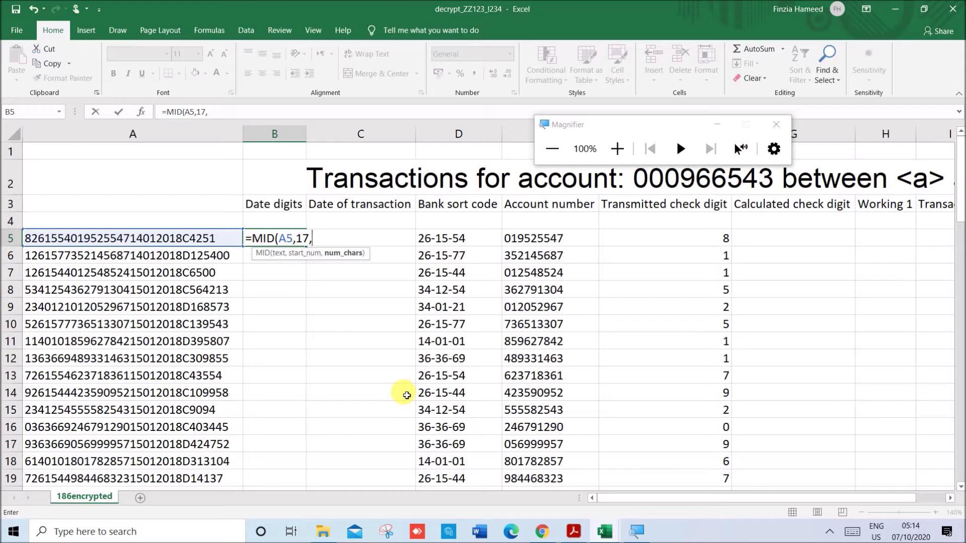
{"action": "type", "text": "8)"}
{"action": "key", "text": "Return"}
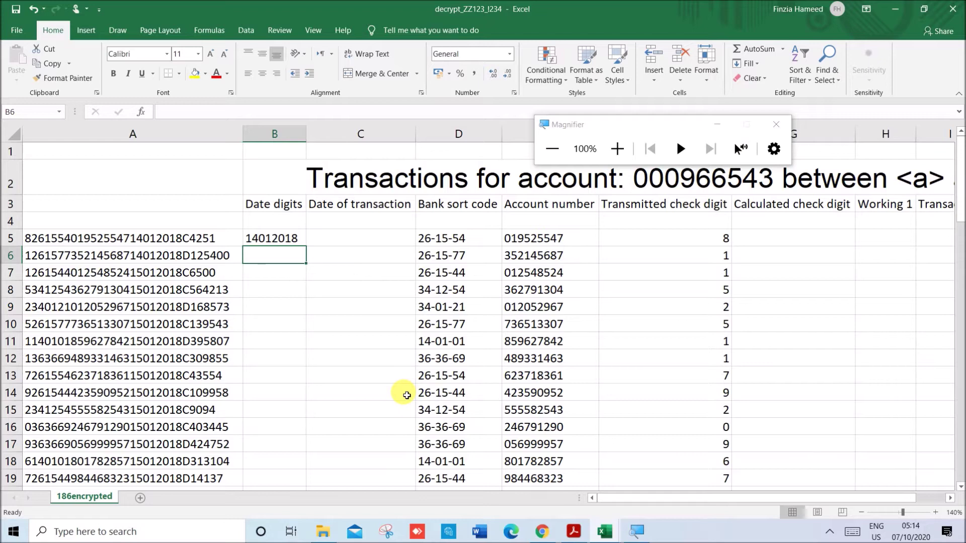
{"action": "left_click", "coordinate": [290, 240]}
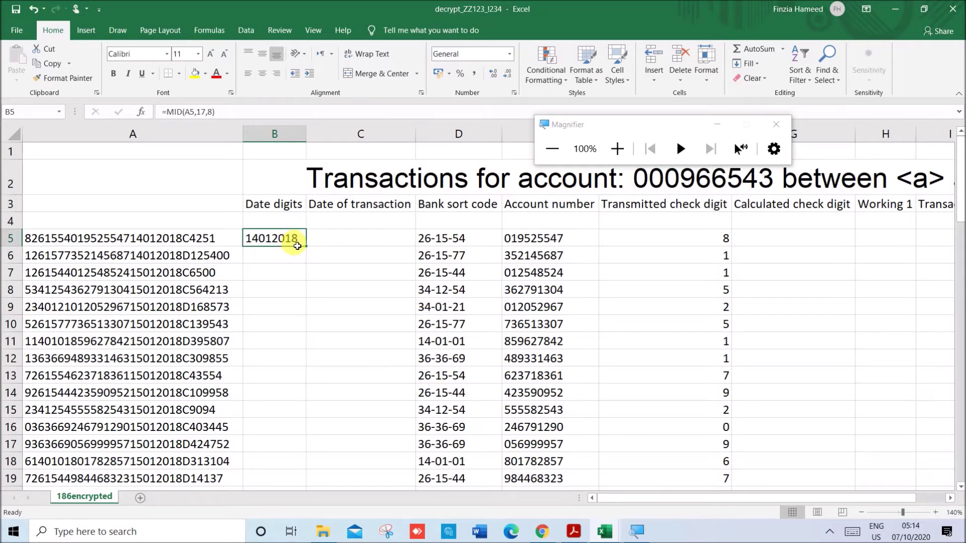
{"action": "double_click", "coordinate": [309, 251]}
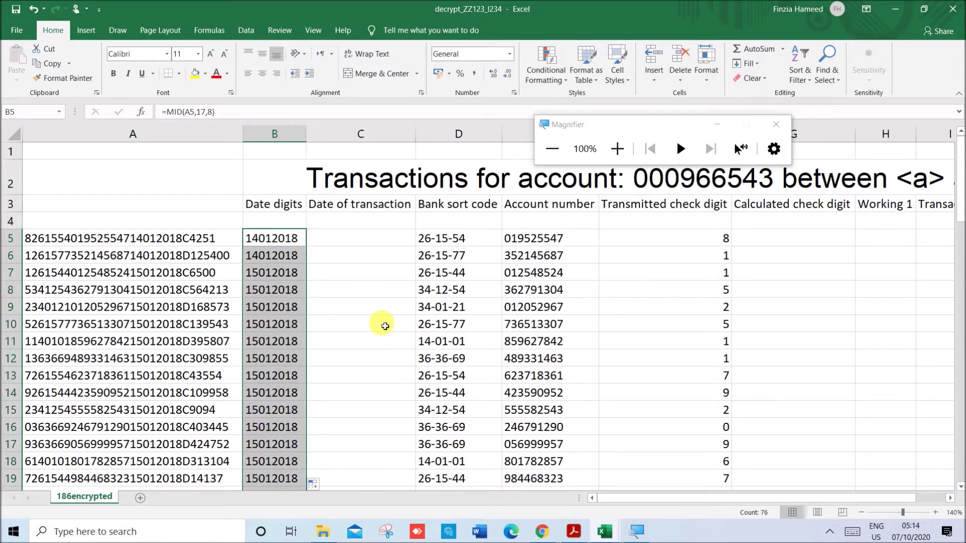
{"action": "left_click", "coordinate": [573, 531]}
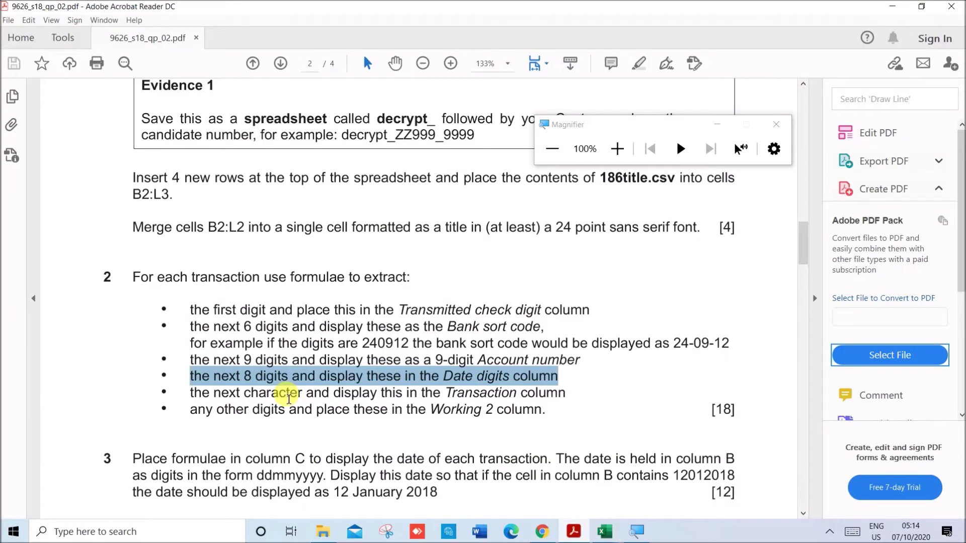
Highlight the next-character Transaction column rule in the paper and return to the workbook
{"action": "left_click", "coordinate": [277, 397]}
{"action": "left_click_drag", "start_coordinate": [190, 391], "coordinate": [563, 402]}
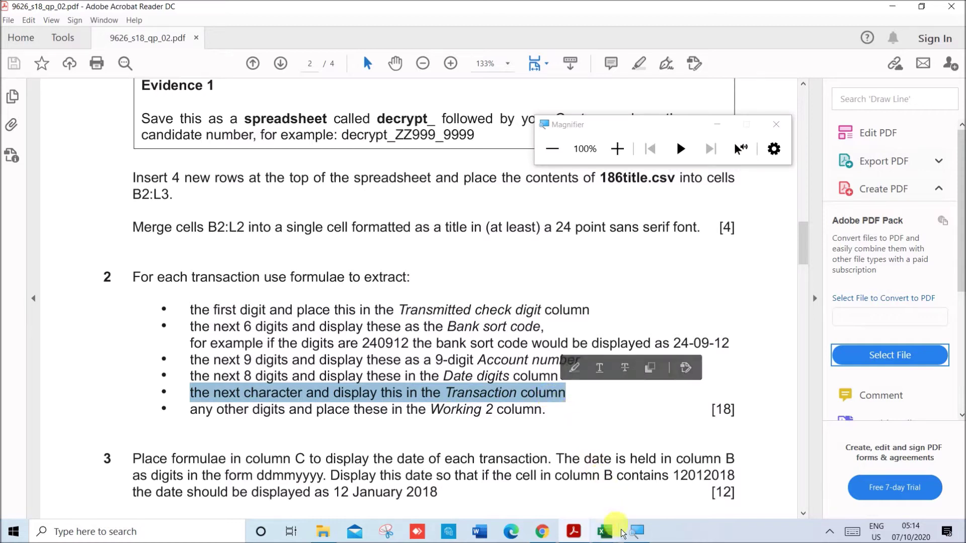
{"action": "mouse_move", "coordinate": [610, 538]}
{"action": "left_click", "coordinate": [649, 486]}
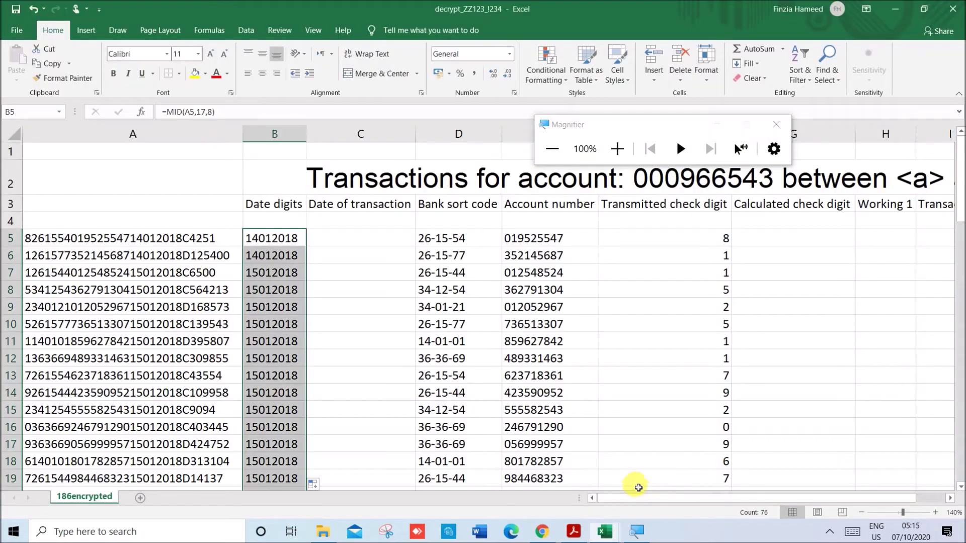
{"action": "left_click", "coordinate": [286, 244]}
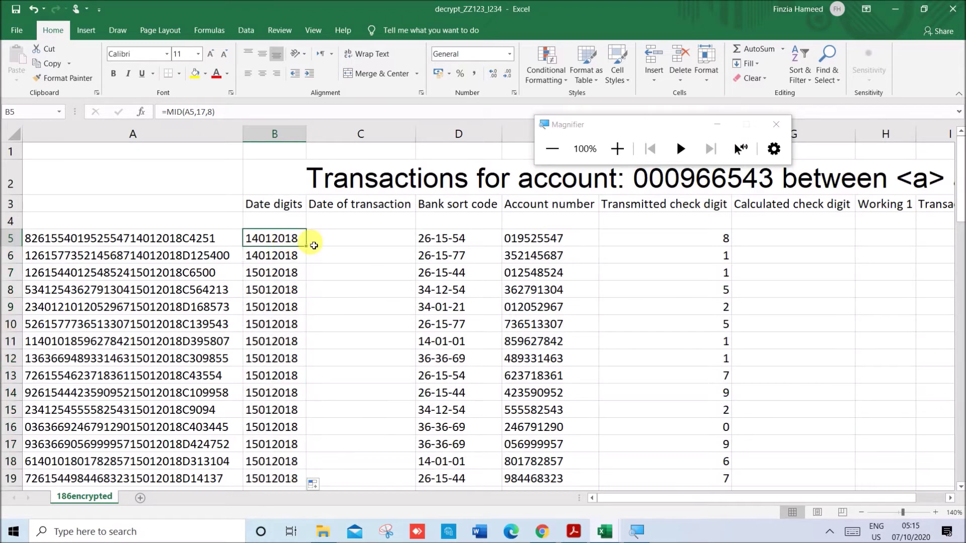
{"action": "left_click_drag", "start_coordinate": [804, 500], "coordinate": [835, 498]}
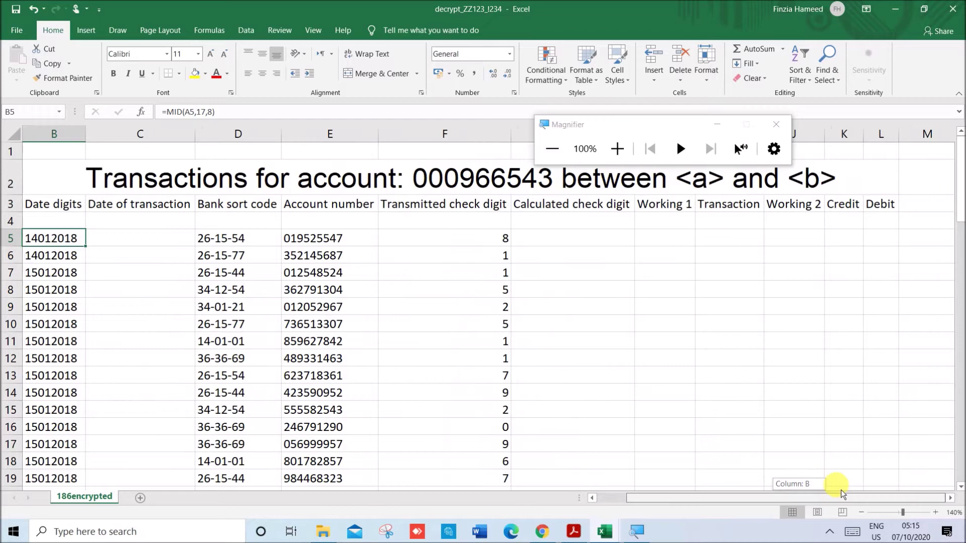
{"action": "left_click", "coordinate": [720, 241]}
{"action": "left_click_drag", "start_coordinate": [713, 503], "coordinate": [675, 499]}
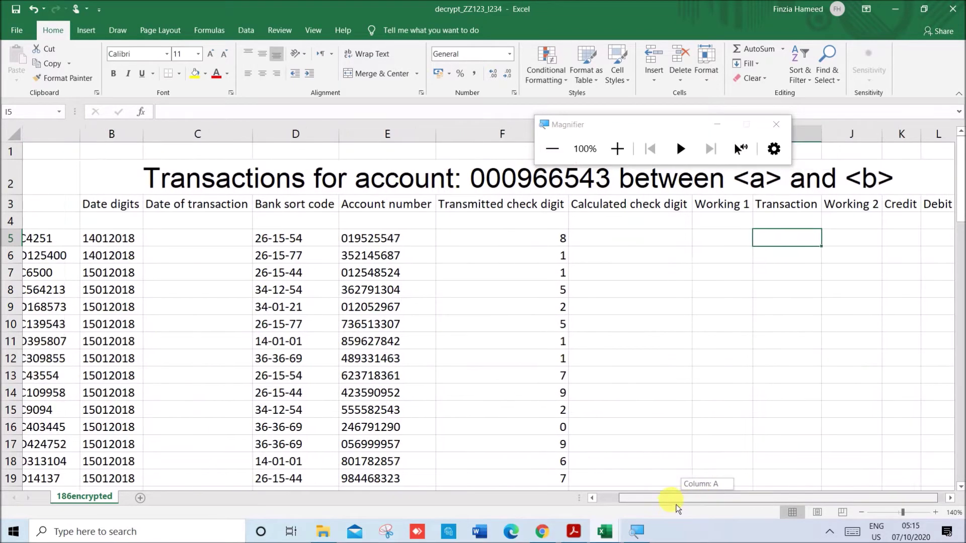
{"action": "double_click", "coordinate": [251, 239]}
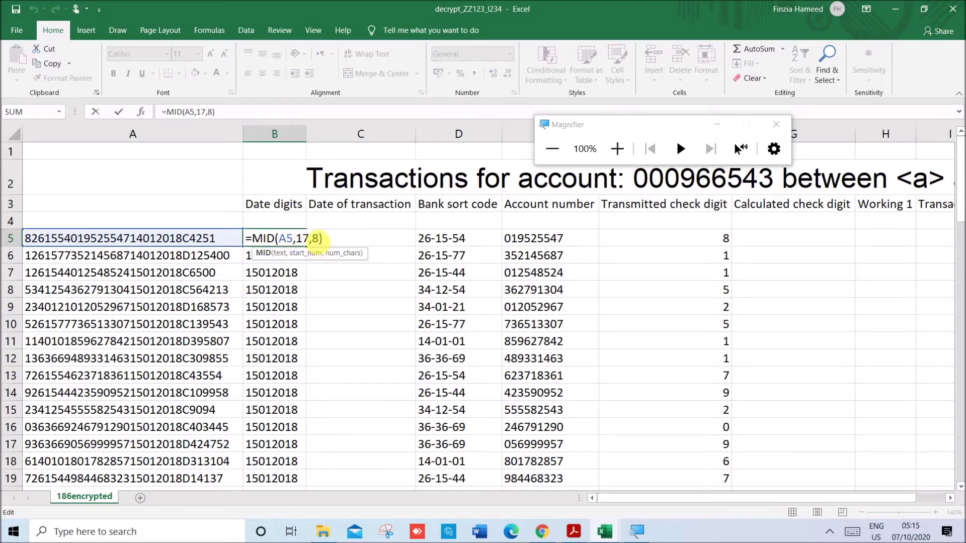
{"action": "left_click", "coordinate": [317, 240]}
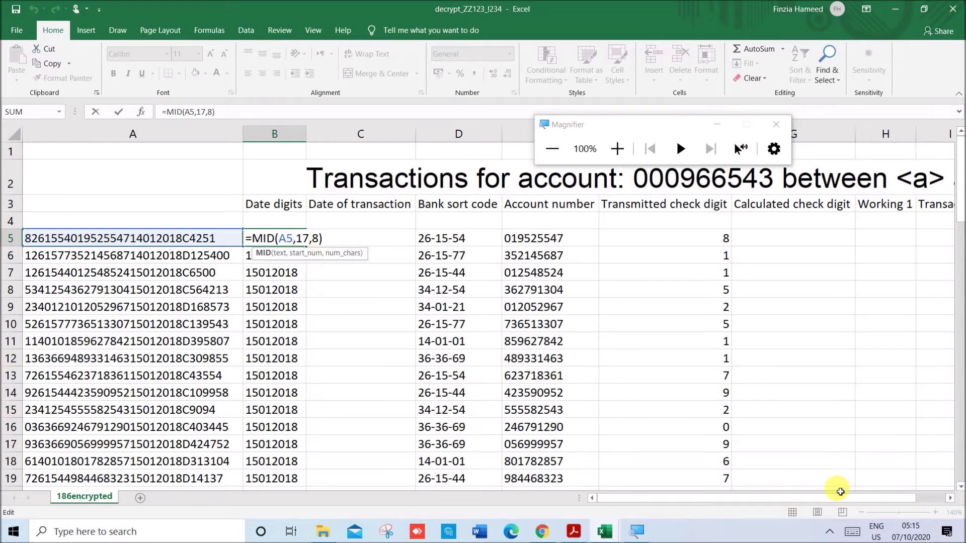
{"action": "left_click_drag", "start_coordinate": [850, 498], "coordinate": [892, 496]}
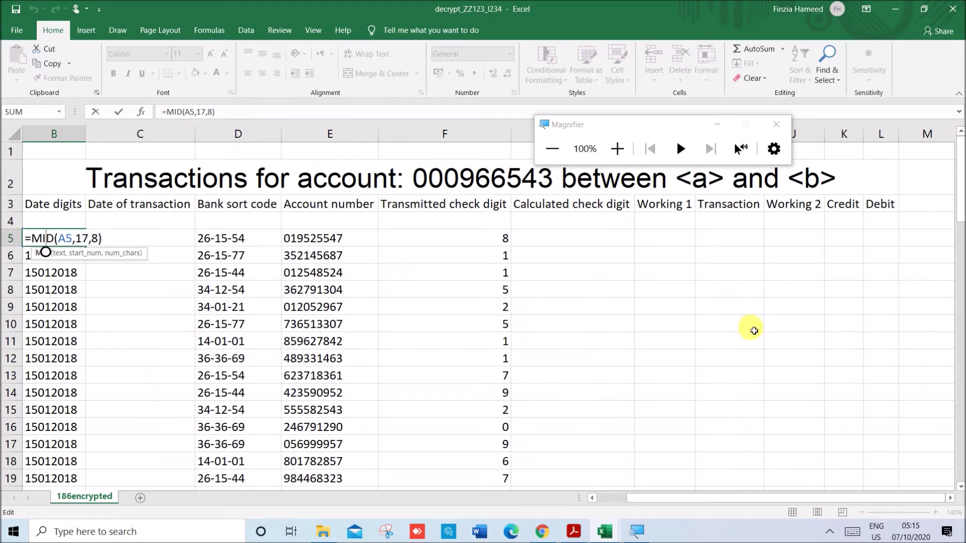
{"action": "left_click", "coordinate": [710, 239]}
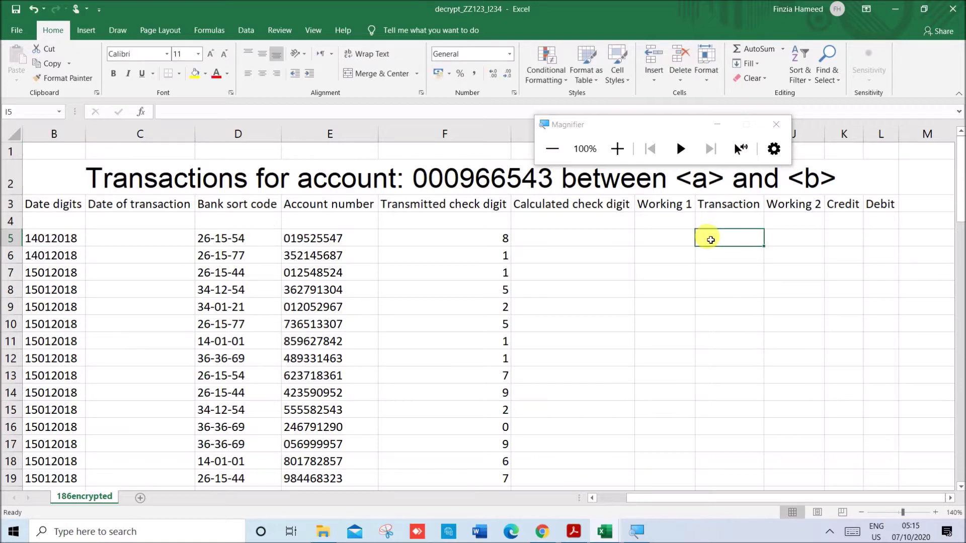
Enter =MID(A5,25,1) in I5 and fill it down the Transaction column
{"action": "type", "text": "="}
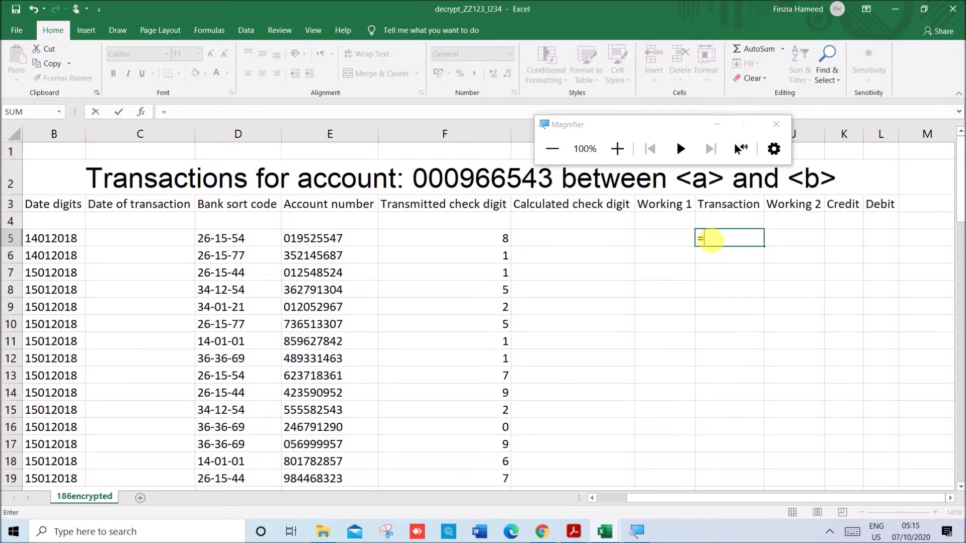
{"action": "type", "text": "MID("}
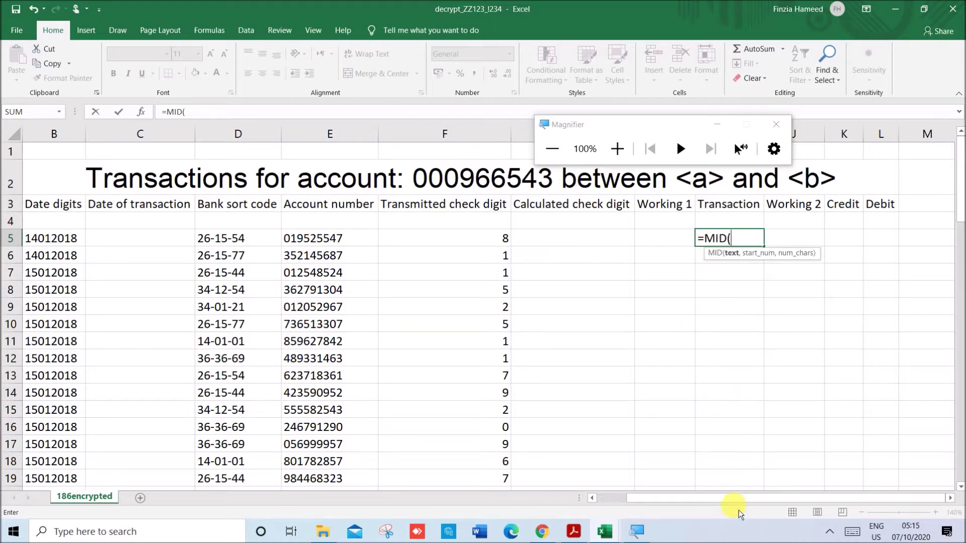
{"action": "left_click_drag", "start_coordinate": [733, 503], "coordinate": [705, 503]}
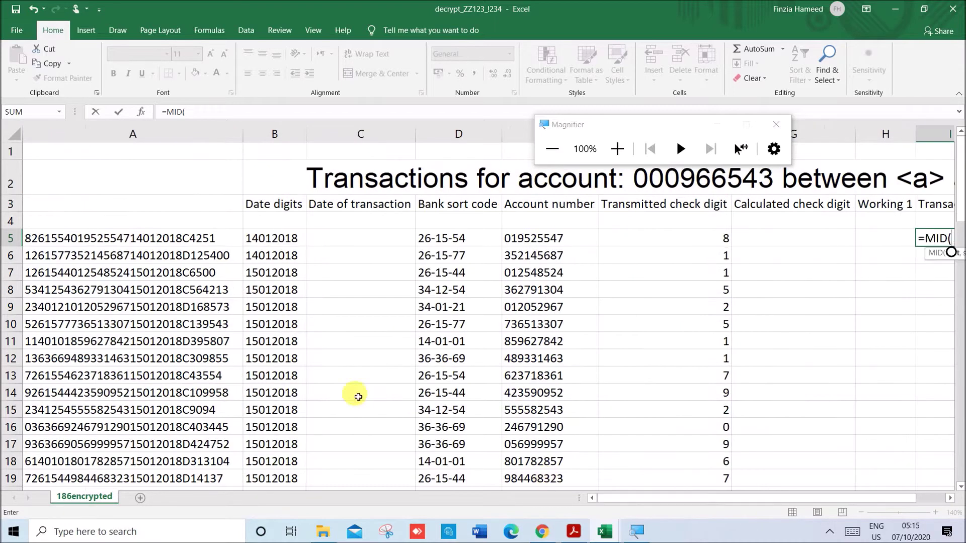
{"action": "left_click", "coordinate": [215, 245]}
{"action": "left_click_drag", "start_coordinate": [624, 503], "coordinate": [768, 513]}
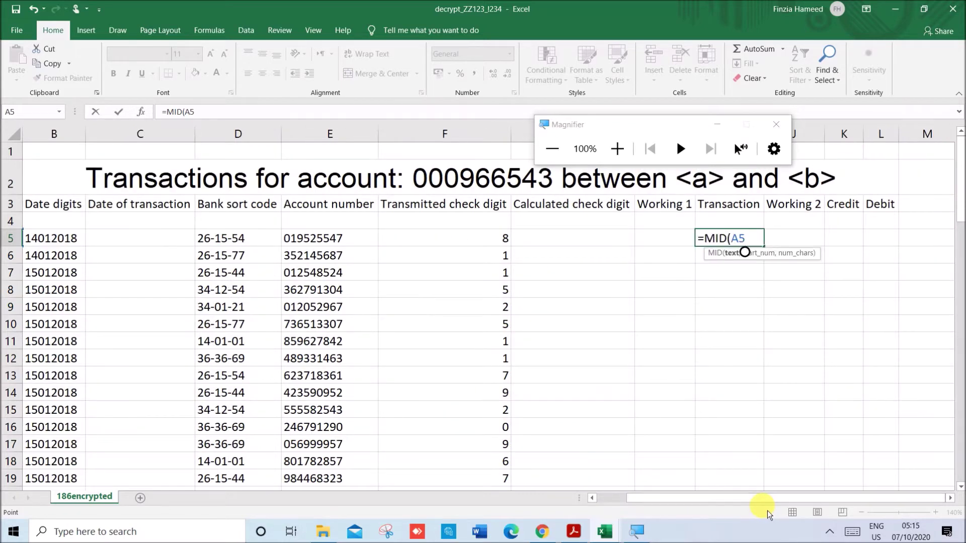
{"action": "type", "text": ",25,1)"}
{"action": "key", "text": "Return"}
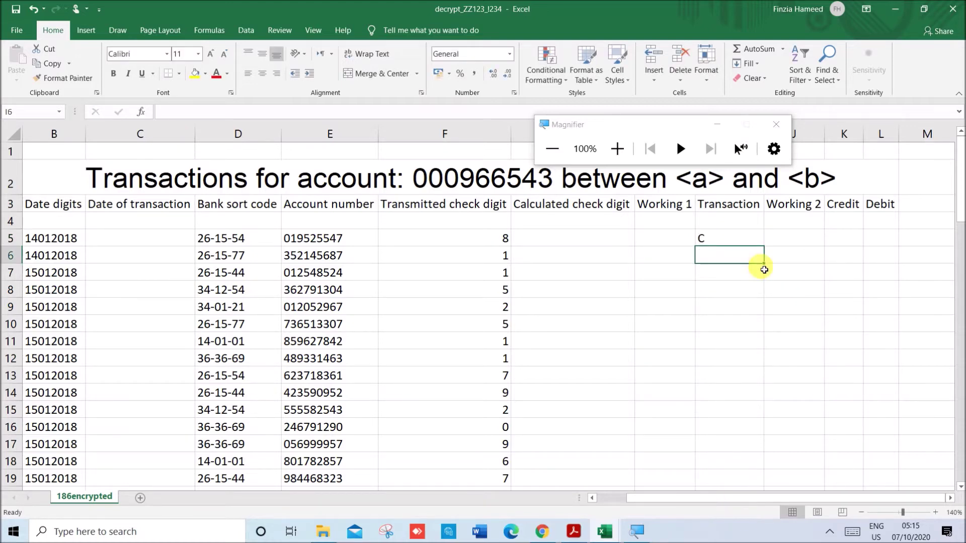
{"action": "left_click", "coordinate": [727, 238]}
{"action": "left_click_drag", "start_coordinate": [764, 246], "coordinate": [785, 496]}
{"action": "left_click", "coordinate": [573, 532]}
Highlight the Working 2 column rule in the paper, then go to cell J5 in Excel
{"action": "left_click", "coordinate": [336, 410]}
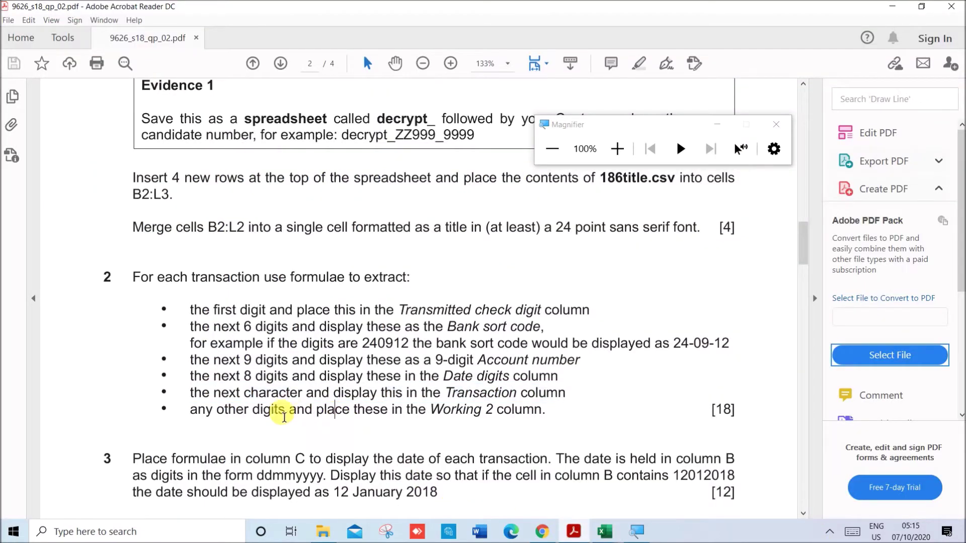
{"action": "left_click_drag", "start_coordinate": [190, 405], "coordinate": [545, 428]}
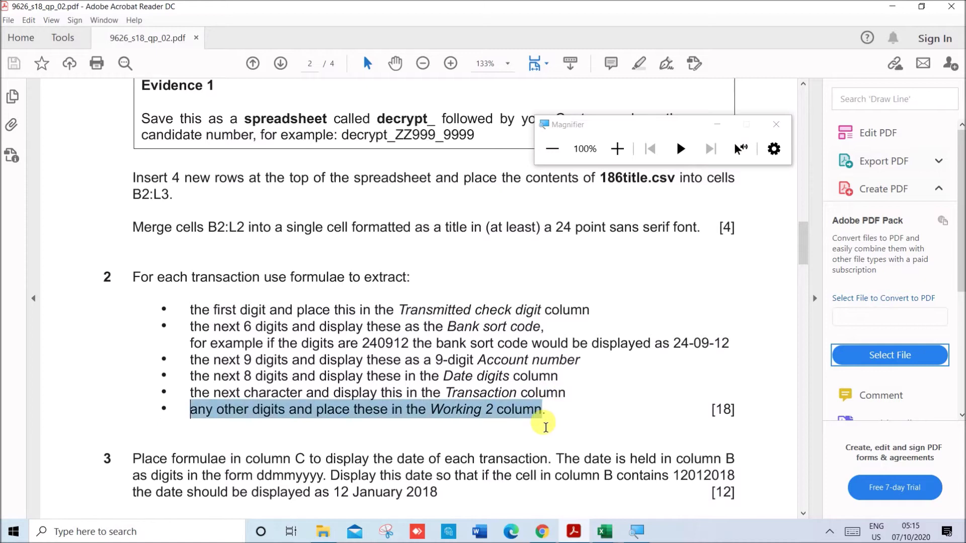
{"action": "key", "text": "alt+Tab"}
{"action": "left_click", "coordinate": [780, 240]}
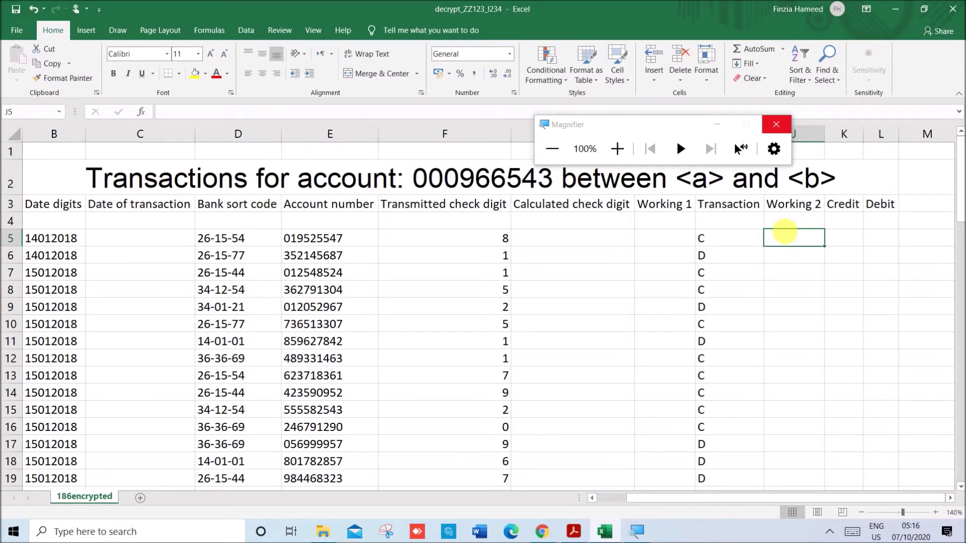
{"action": "left_click", "coordinate": [718, 243]}
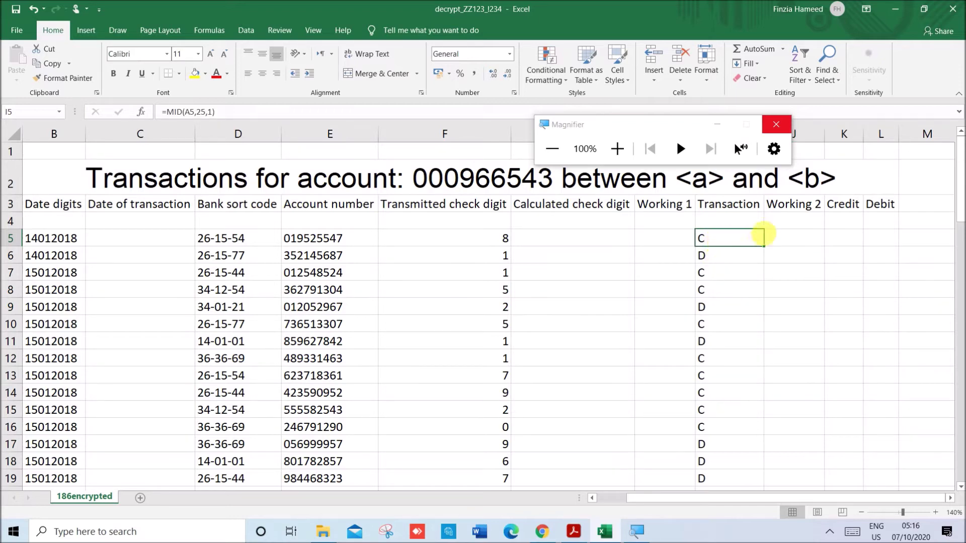
{"action": "left_click", "coordinate": [789, 244]}
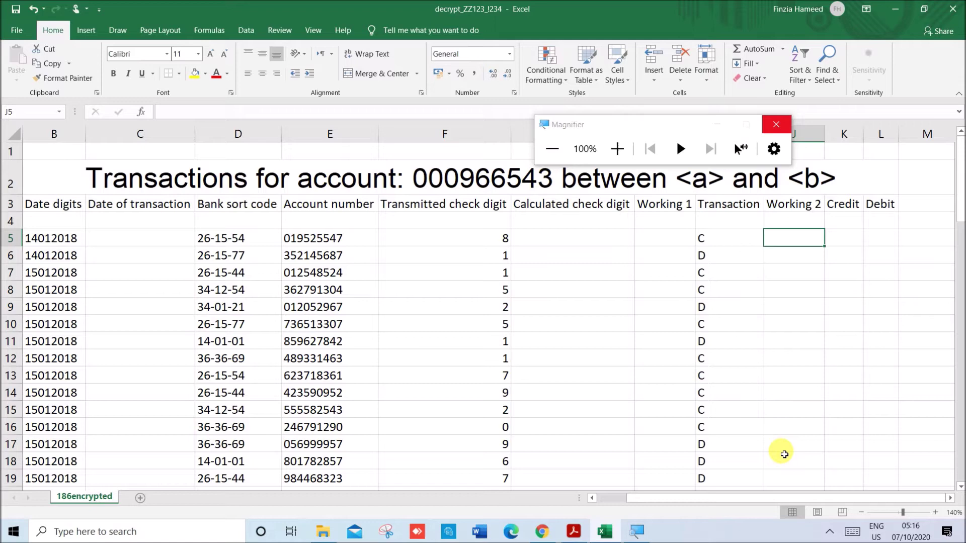
{"action": "left_click_drag", "start_coordinate": [763, 503], "coordinate": [679, 501]}
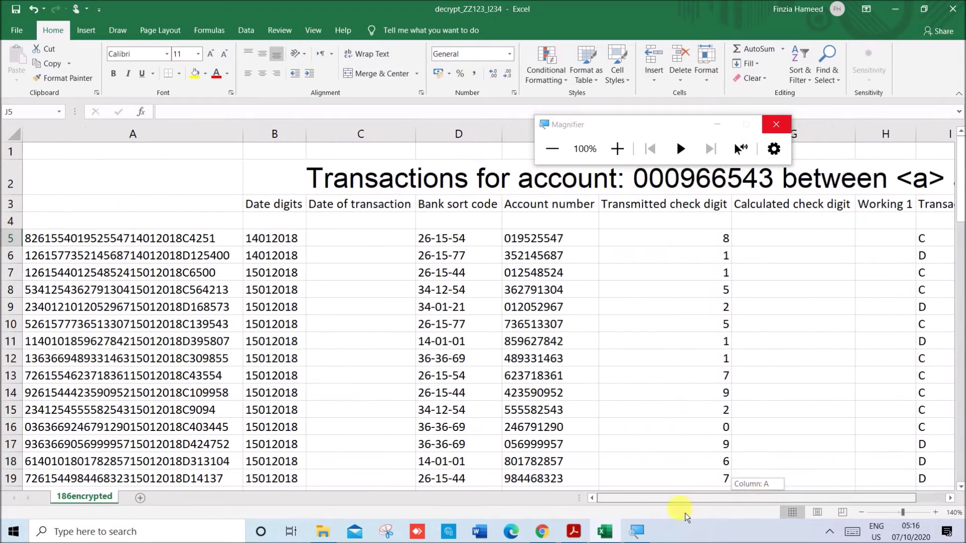
{"action": "left_click", "coordinate": [211, 240]}
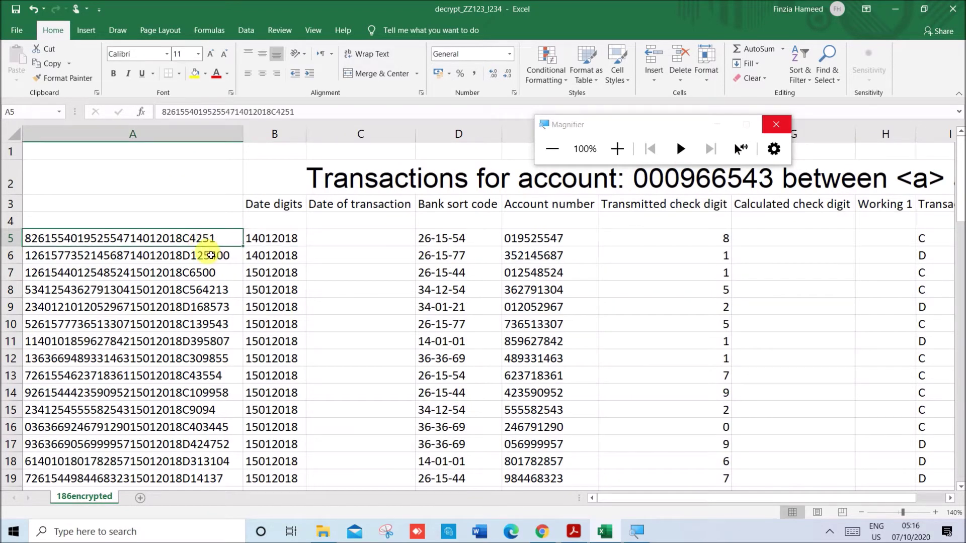
{"action": "left_click_drag", "start_coordinate": [805, 503], "coordinate": [906, 499]}
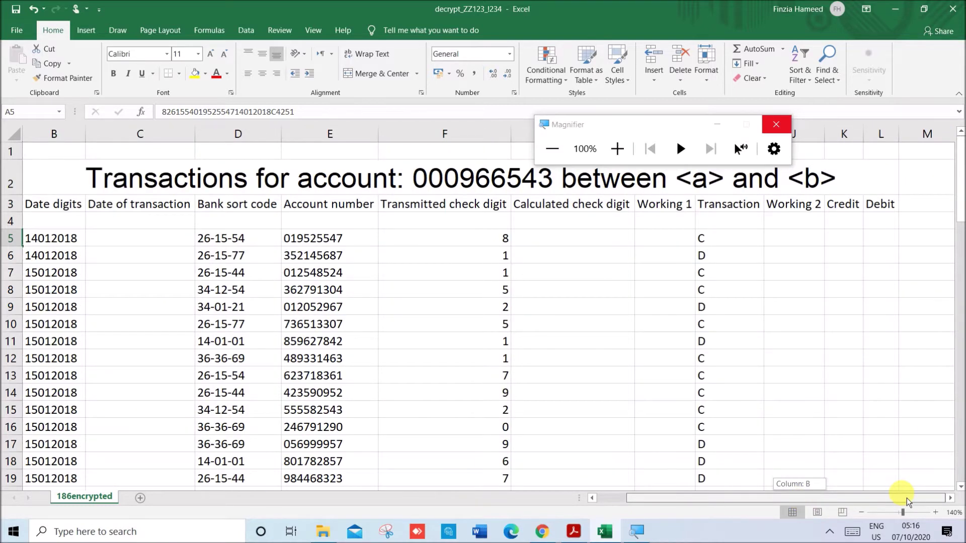
{"action": "left_click_drag", "start_coordinate": [907, 499], "coordinate": [906, 498]}
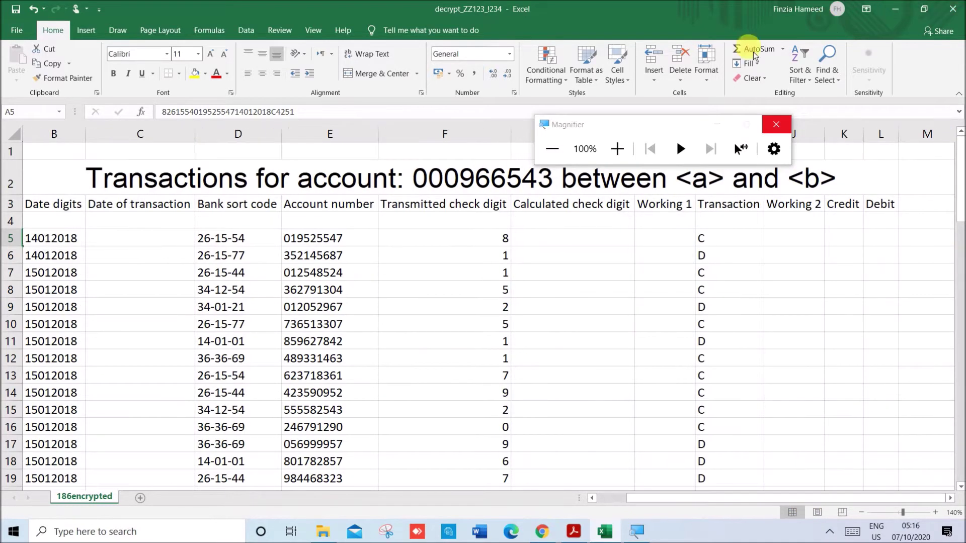
{"action": "left_click_drag", "start_coordinate": [683, 498], "coordinate": [627, 497]}
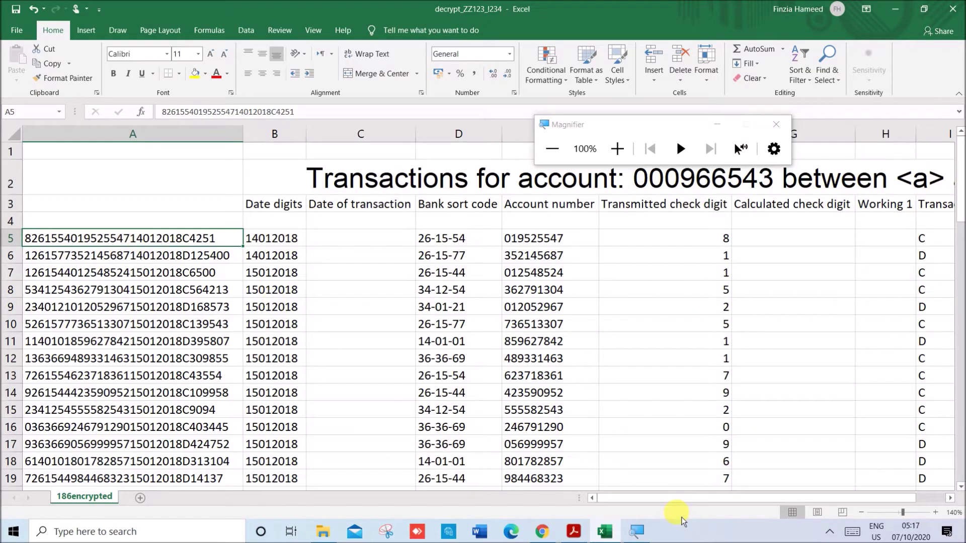
{"action": "left_click_drag", "start_coordinate": [683, 504], "coordinate": [774, 514]}
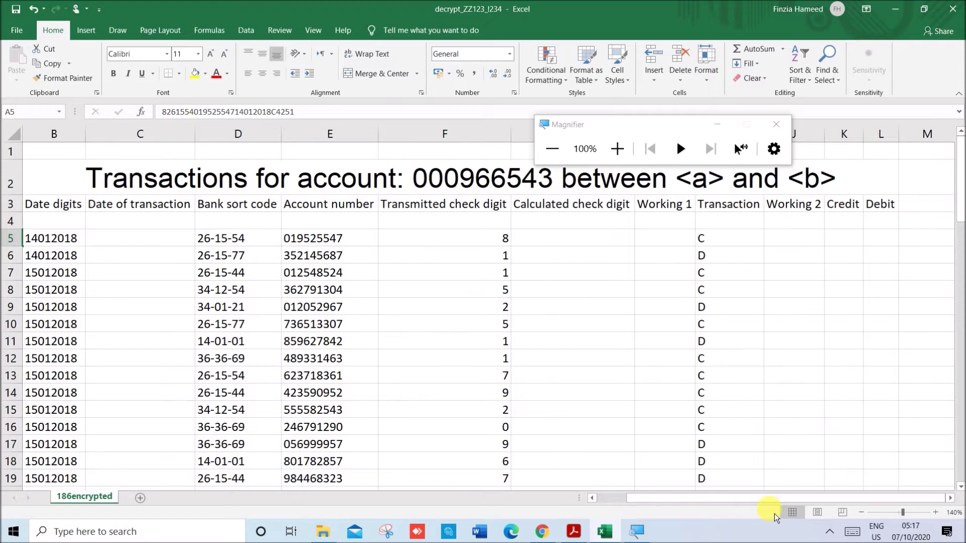
{"action": "left_click", "coordinate": [788, 237]}
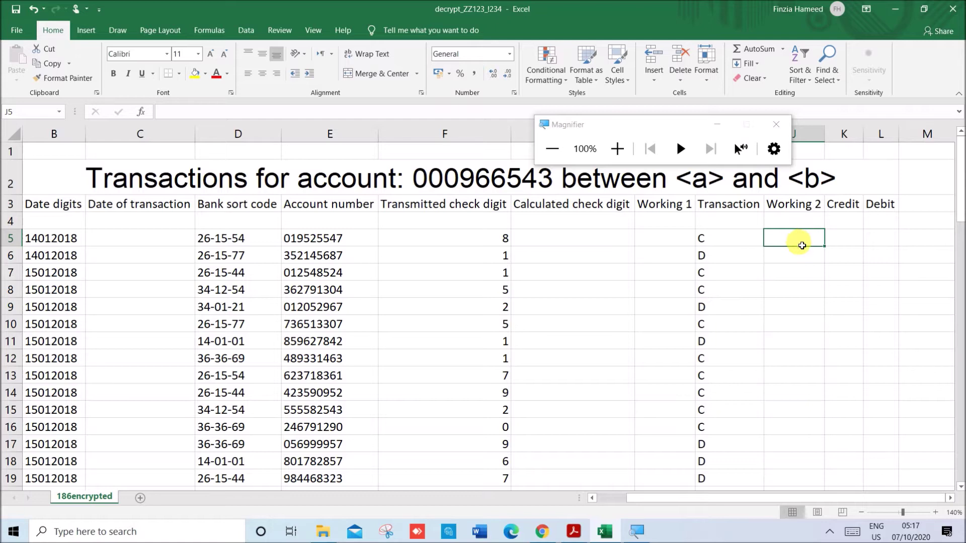
Enter =RIGHT(A5,LEN(A5)-25) in J5 of the Working 2 column, returning 4251
{"action": "type", "text": "=RIG"}
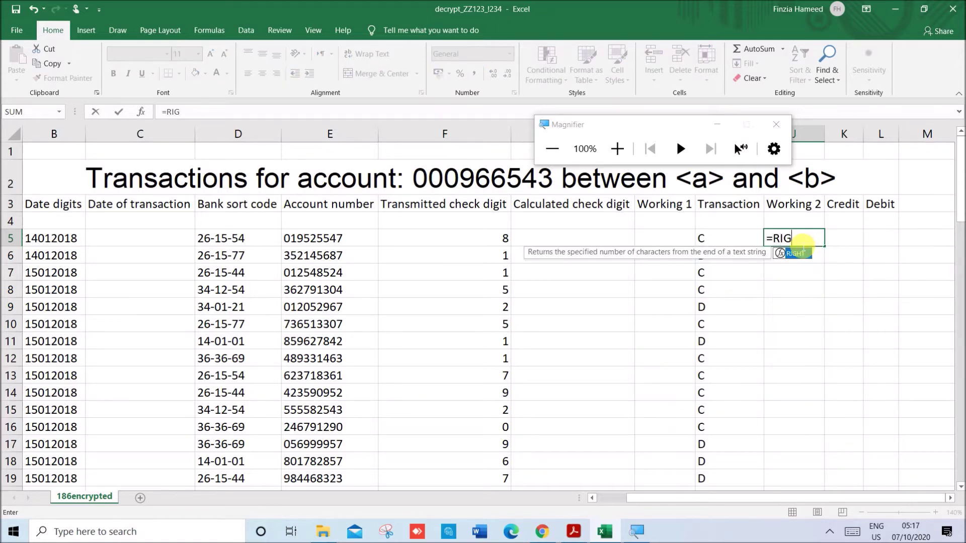
{"action": "type", "text": "HT("}
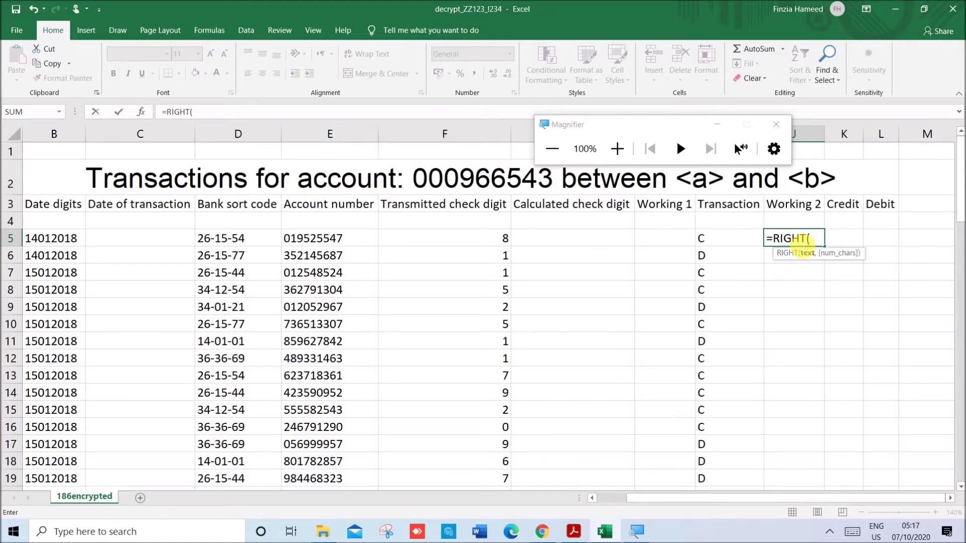
{"action": "left_click_drag", "start_coordinate": [711, 499], "coordinate": [680, 499]}
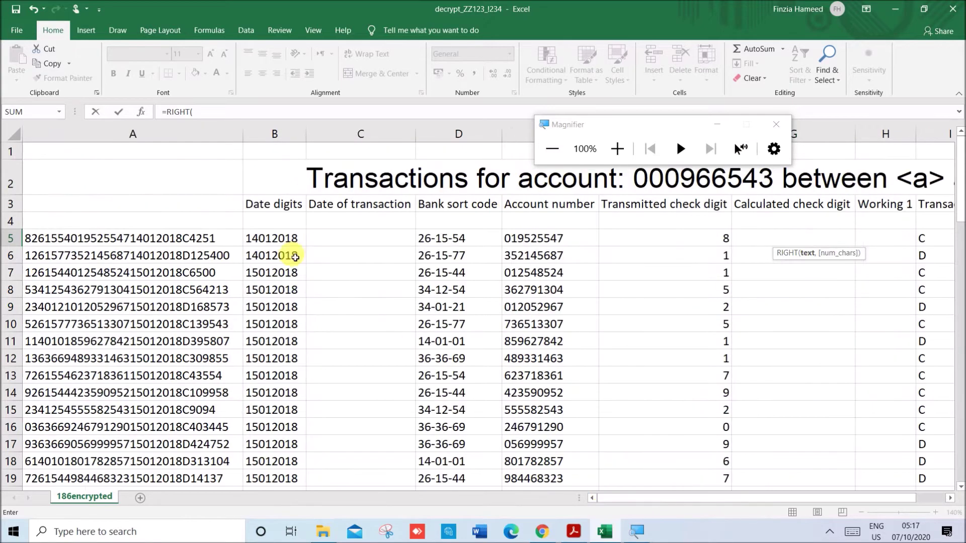
{"action": "left_click", "coordinate": [203, 239]}
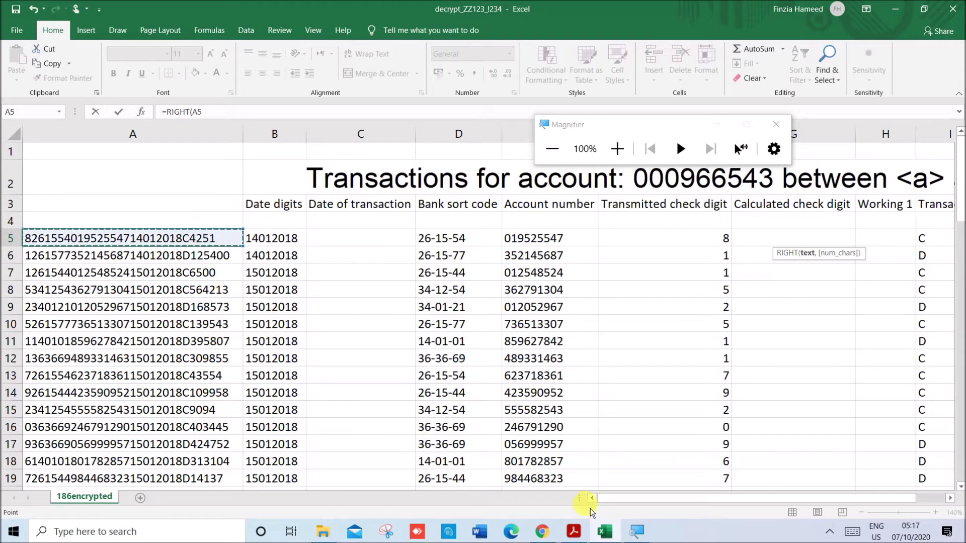
{"action": "left_click_drag", "start_coordinate": [647, 500], "coordinate": [795, 515]}
{"action": "type", "text": ","}
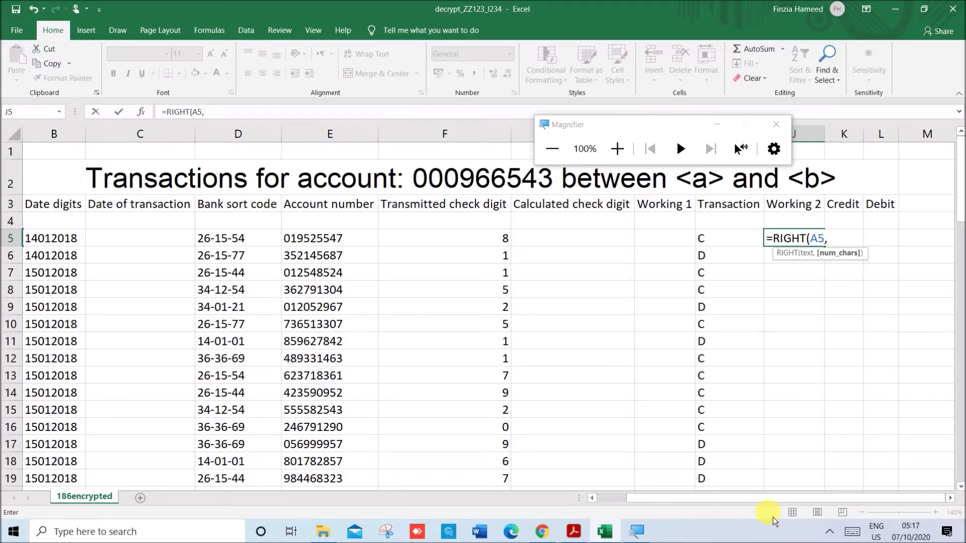
{"action": "type", "text": "LE"}
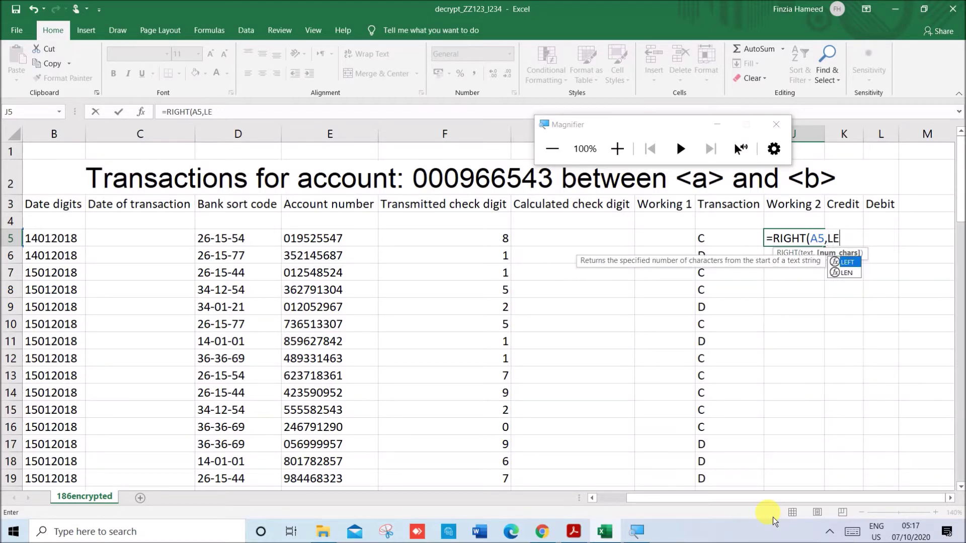
{"action": "type", "text": "N("}
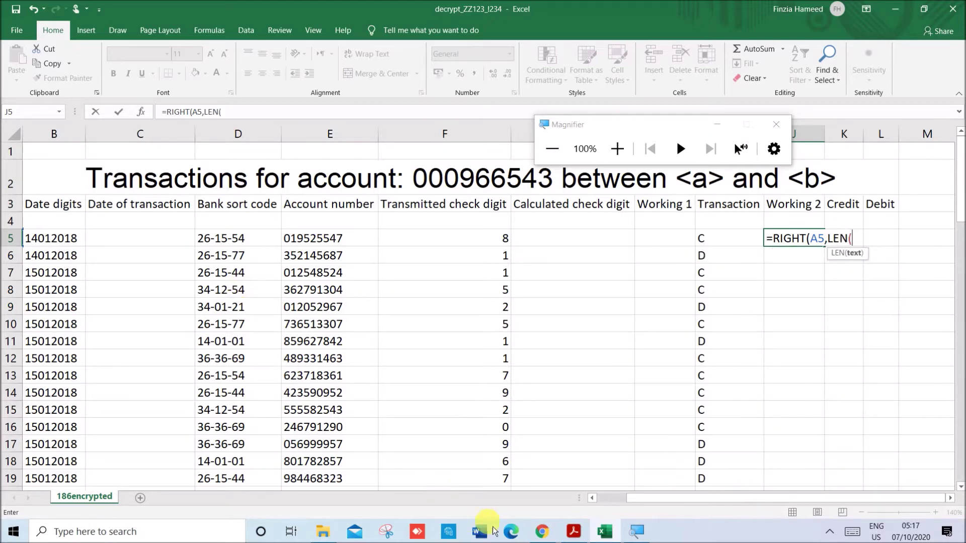
{"action": "left_click_drag", "start_coordinate": [635, 498], "coordinate": [578, 497]}
{"action": "left_click", "coordinate": [238, 237]}
{"action": "left_click_drag", "start_coordinate": [611, 499], "coordinate": [641, 499]}
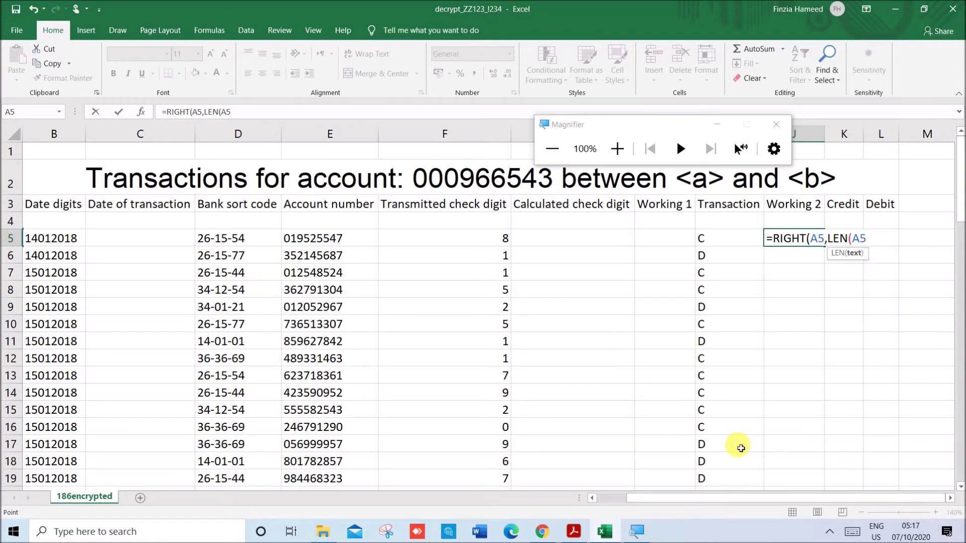
{"action": "type", "text": ")"}
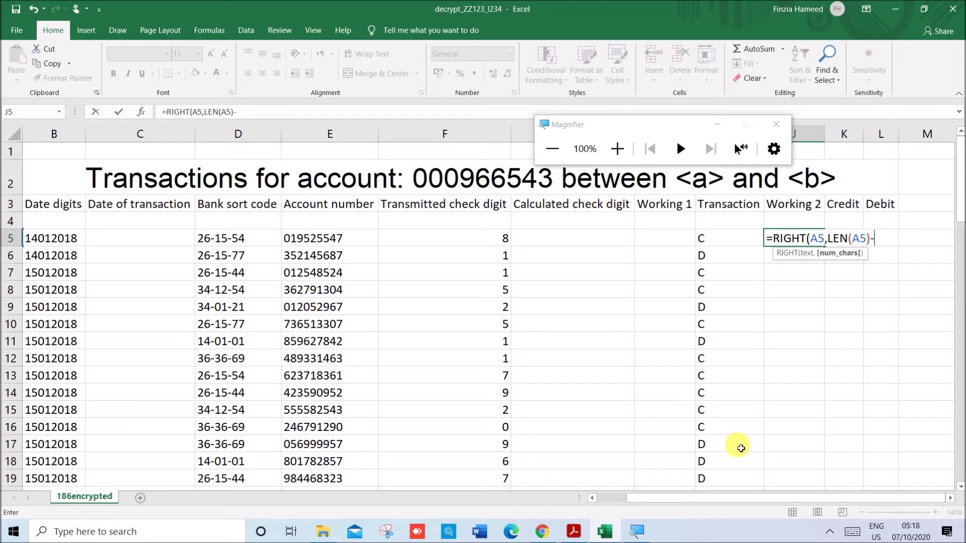
{"action": "type", "text": "-25)"}
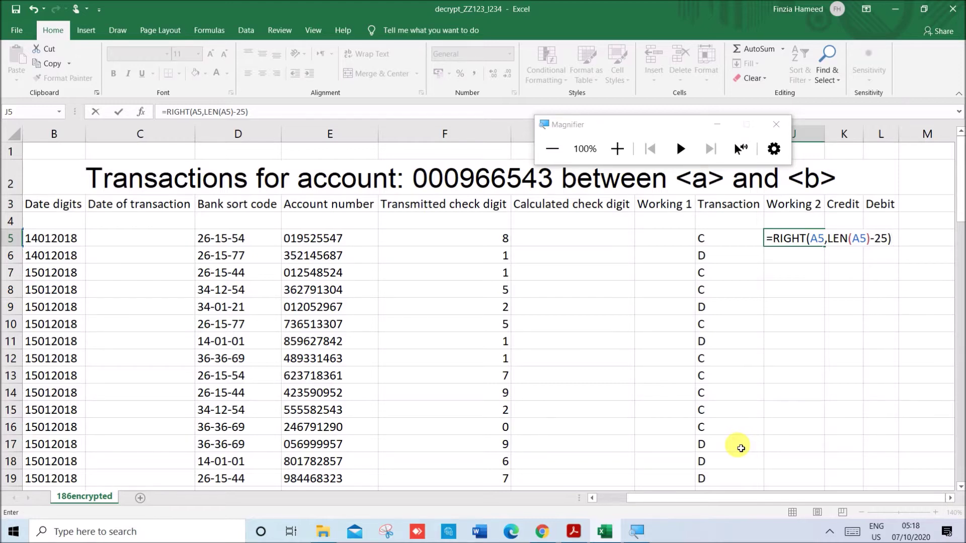
{"action": "key", "text": "Return"}
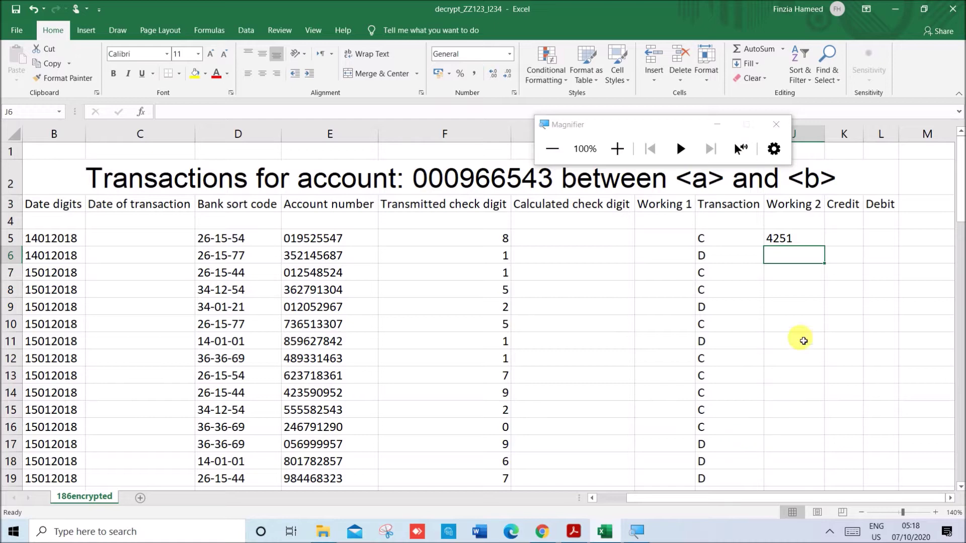
Review J5's RIGHT formula, then fill it down every row of Working 2
{"action": "double_click", "coordinate": [807, 244]}
{"action": "left_click", "coordinate": [804, 238]}
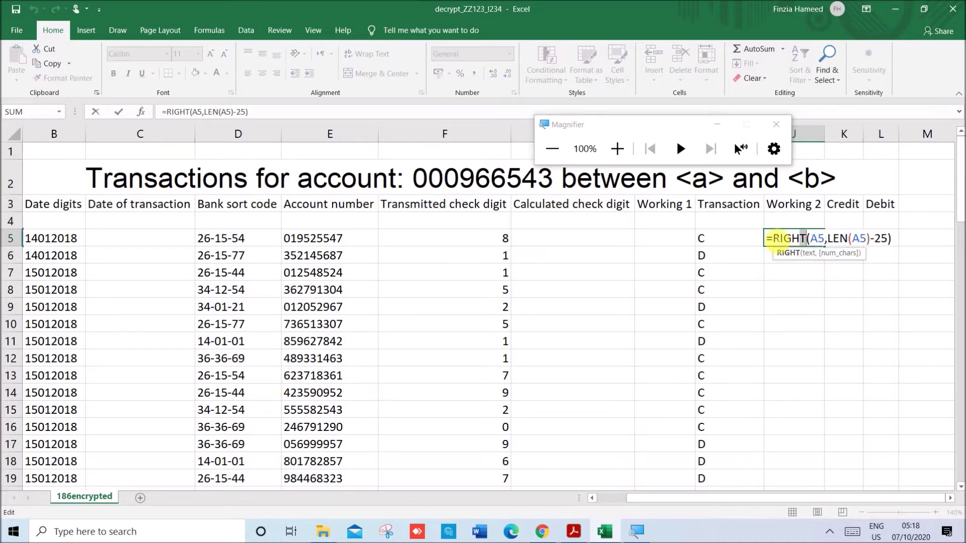
{"action": "key", "text": "Return"}
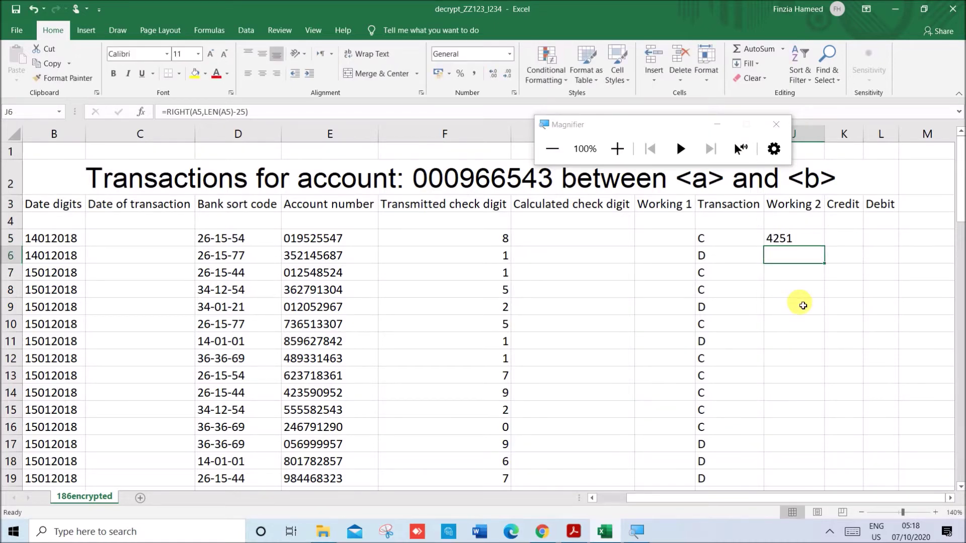
{"action": "double_click", "coordinate": [800, 238]}
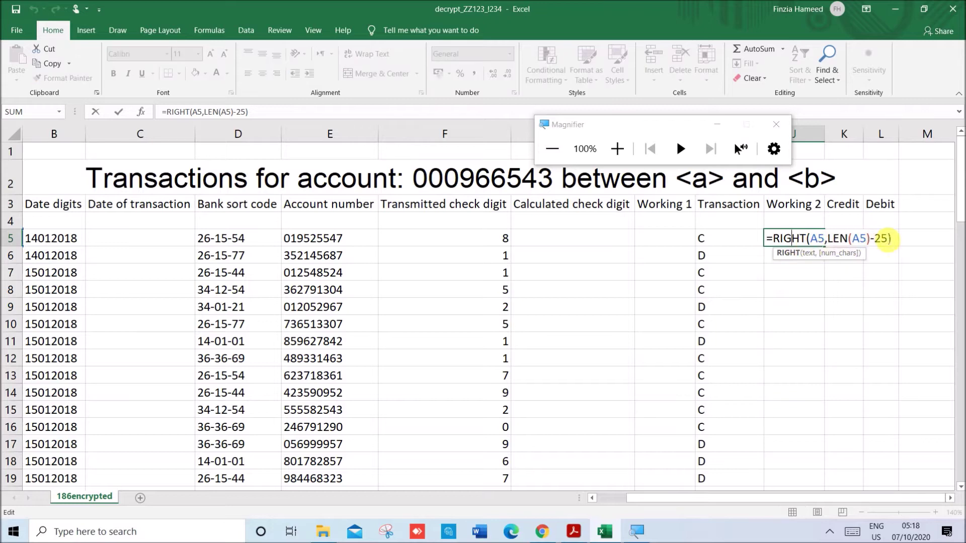
{"action": "left_click", "coordinate": [896, 243]}
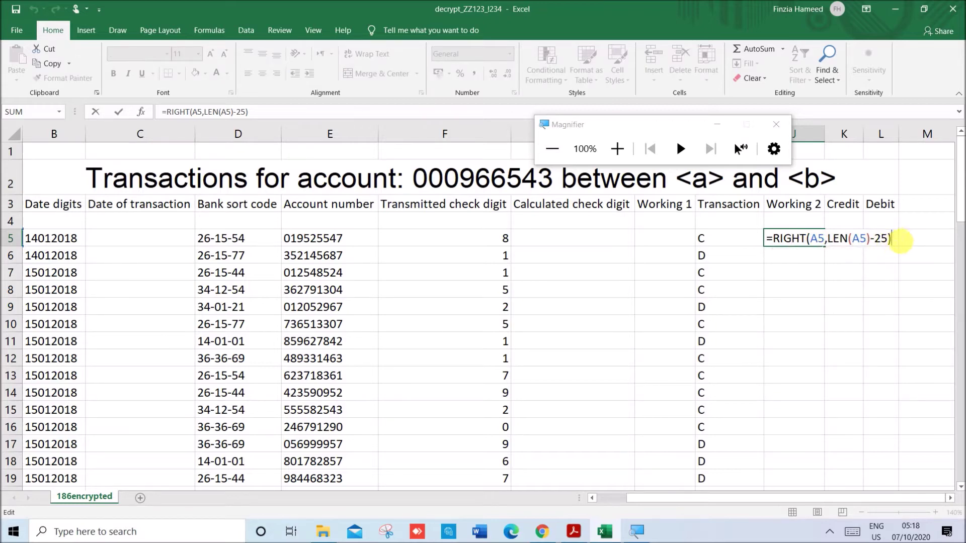
{"action": "key", "text": "Return"}
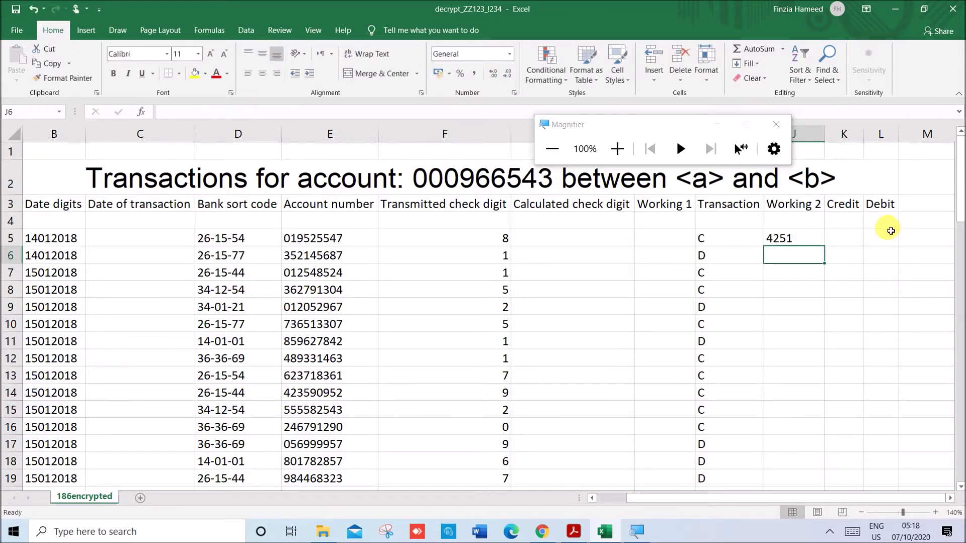
{"action": "left_click", "coordinate": [806, 235]}
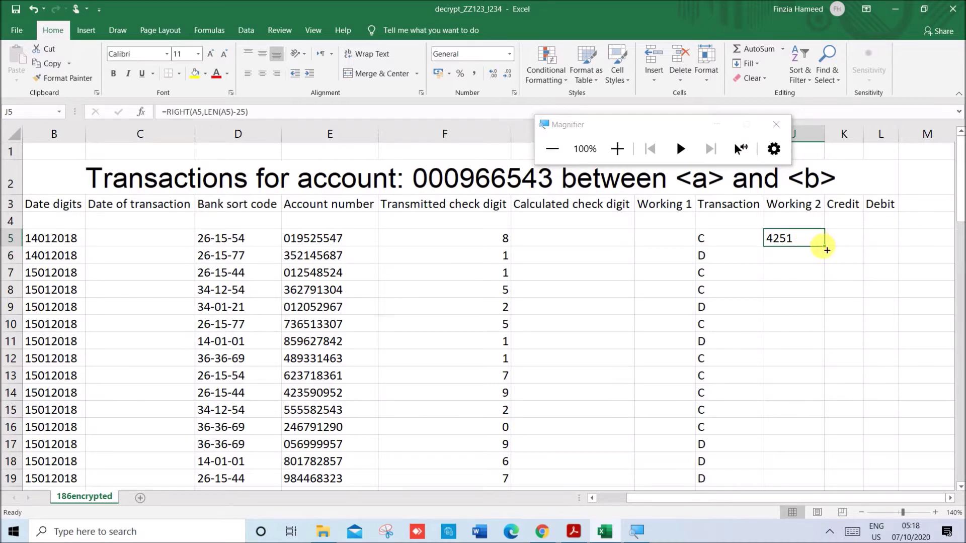
{"action": "double_click", "coordinate": [826, 249]}
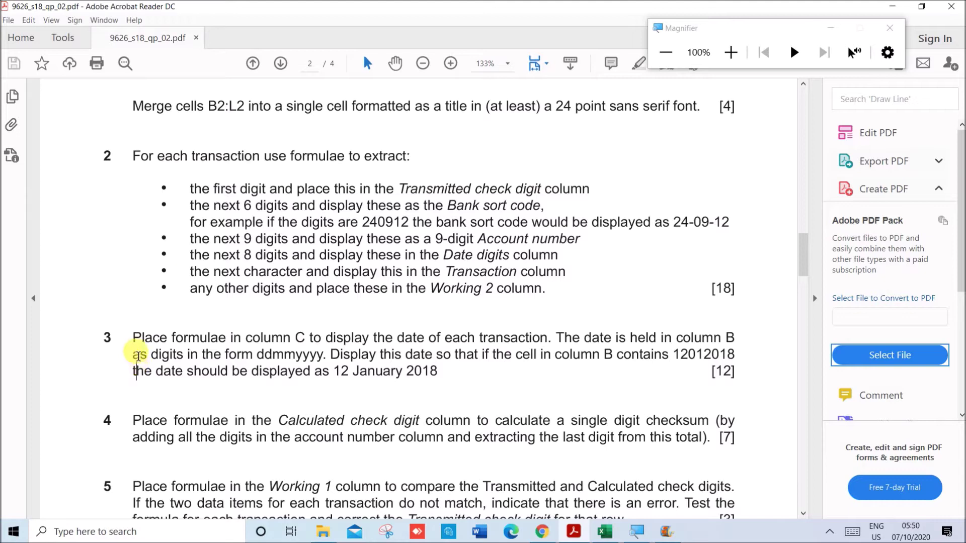
Read question 3's rule to display dates as 12 January 2018, then return to Excel
{"action": "left_click_drag", "start_coordinate": [137, 343], "coordinate": [327, 362]}
{"action": "left_click", "coordinate": [303, 355]}
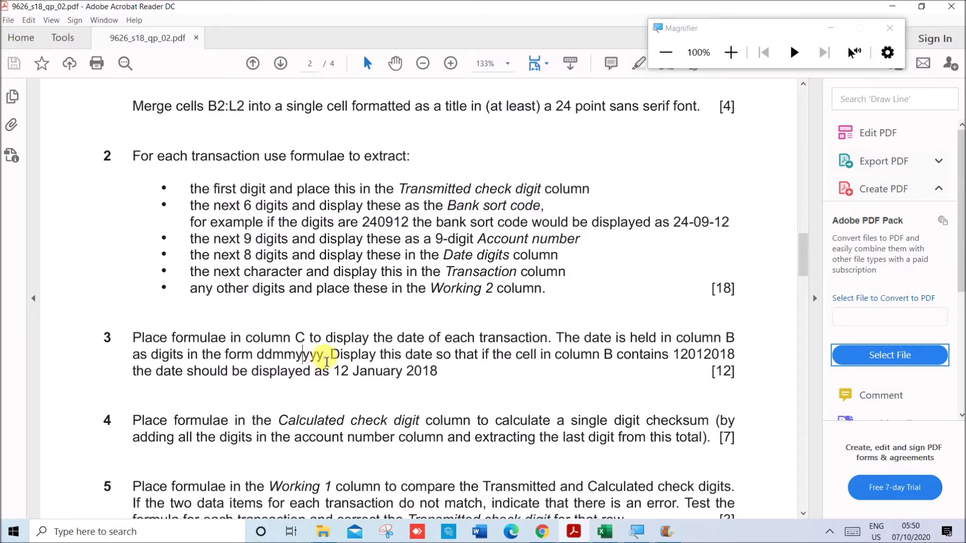
{"action": "left_click_drag", "start_coordinate": [363, 358], "coordinate": [734, 358]}
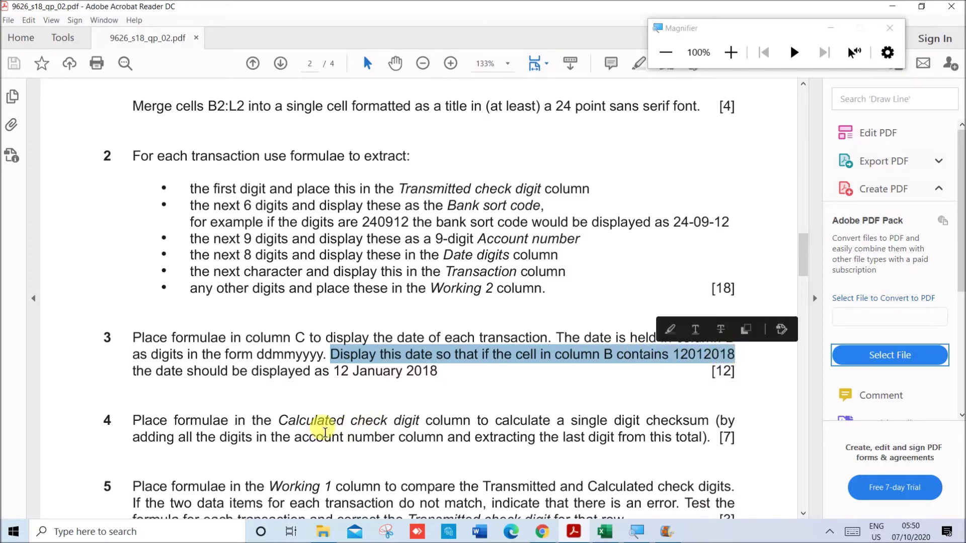
{"action": "left_click", "coordinate": [336, 371]}
{"action": "mouse_move", "coordinate": [343, 379]}
{"action": "left_mouse_down"}
{"action": "mouse_move", "coordinate": [449, 366]}
{"action": "mouse_move", "coordinate": [434, 376]}
{"action": "left_mouse_up"}
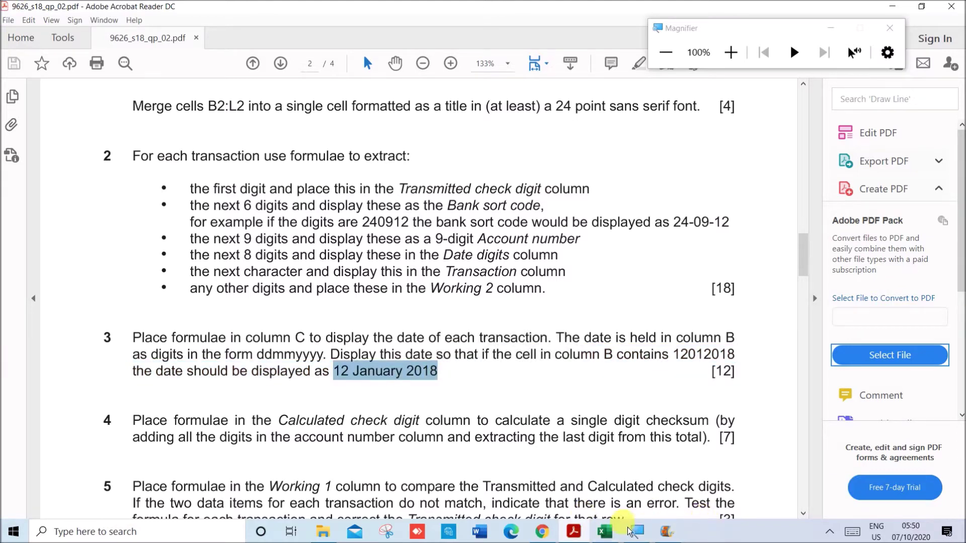
{"action": "left_click", "coordinate": [610, 536]}
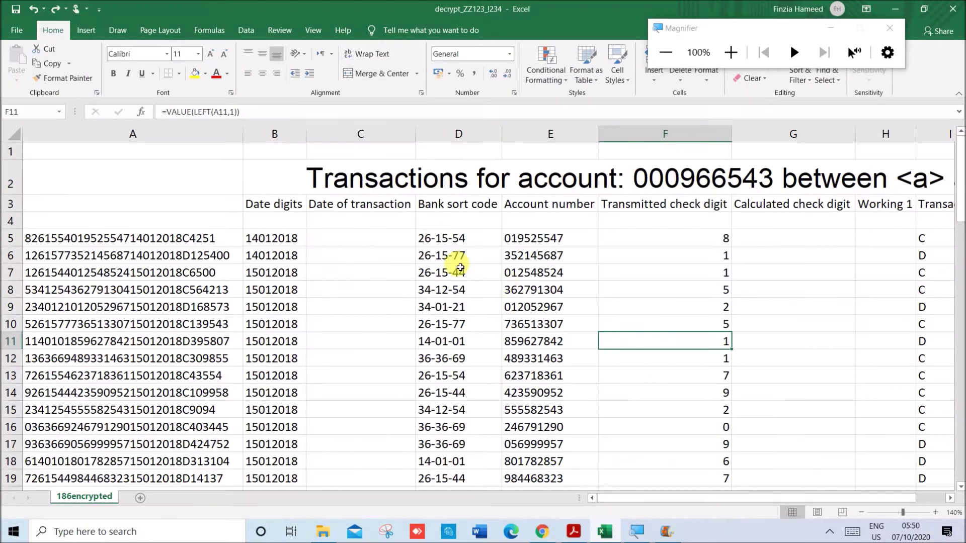
{"action": "left_click", "coordinate": [360, 242]}
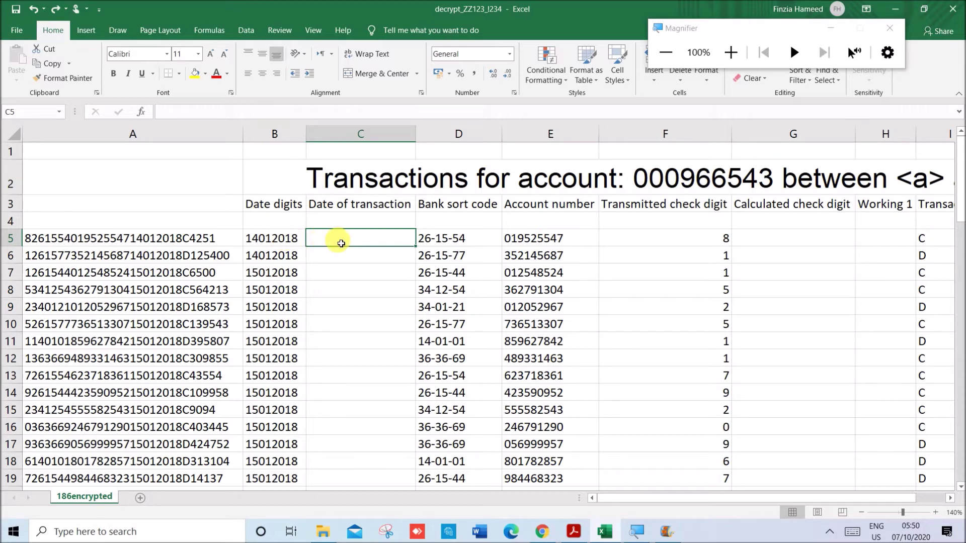
{"action": "left_click", "coordinate": [294, 247]}
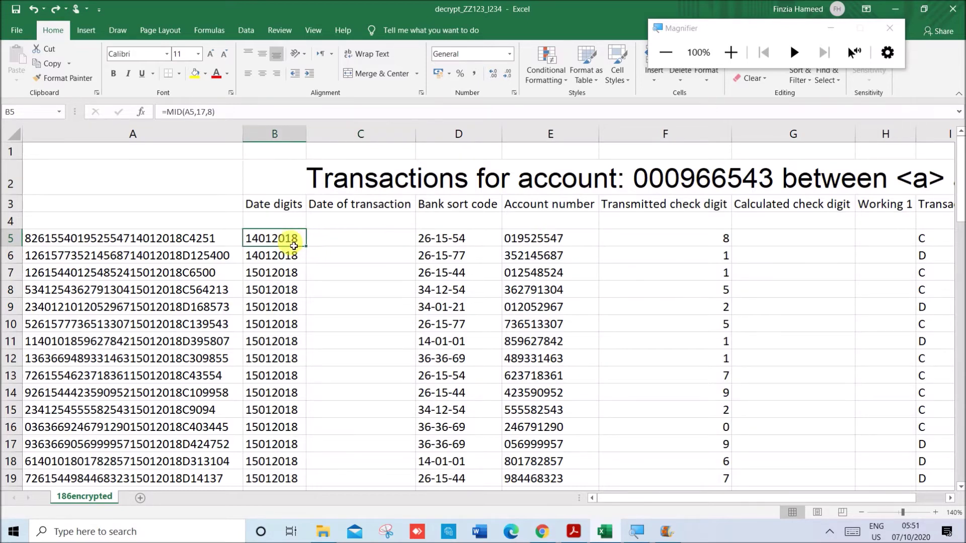
Start a DATE formula in C5 with RIGHT(B5,4) as its Year argument
{"action": "left_click", "coordinate": [338, 244]}
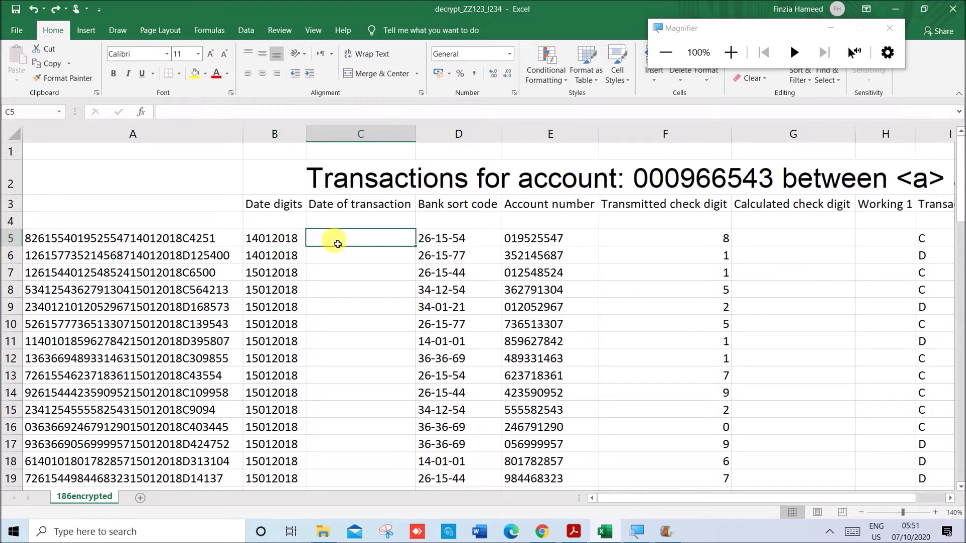
{"action": "type", "text": "=DA"}
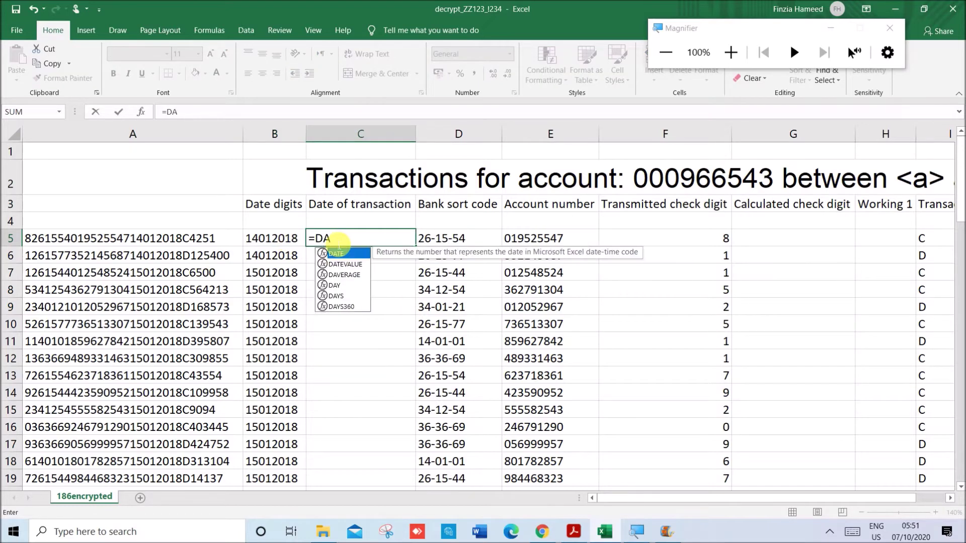
{"action": "type", "text": "TE("}
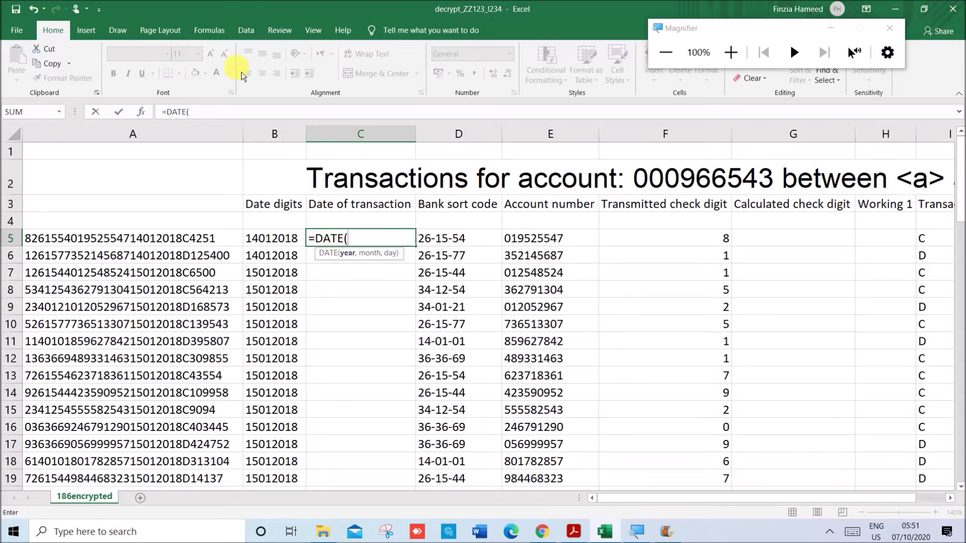
{"action": "left_click", "coordinate": [149, 119]}
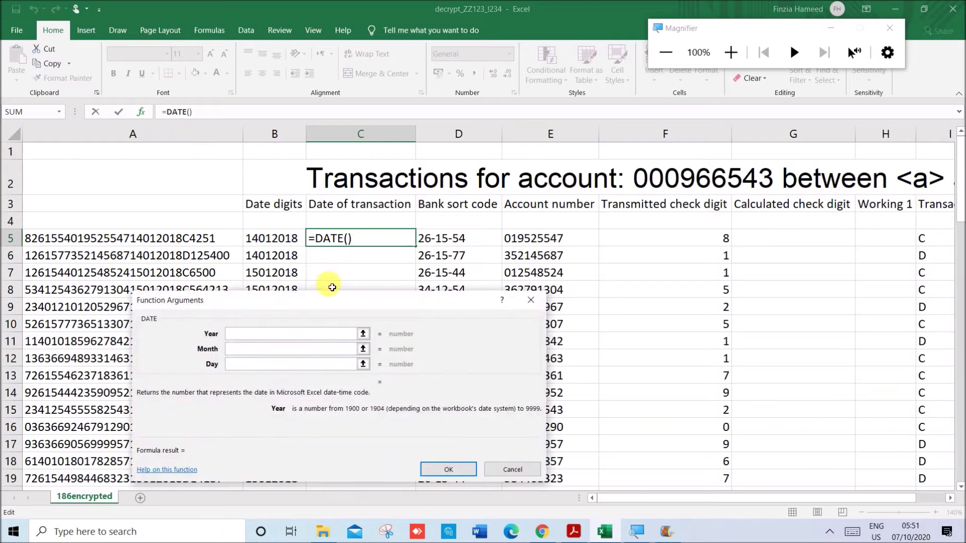
{"action": "left_click_drag", "start_coordinate": [324, 301], "coordinate": [504, 284]}
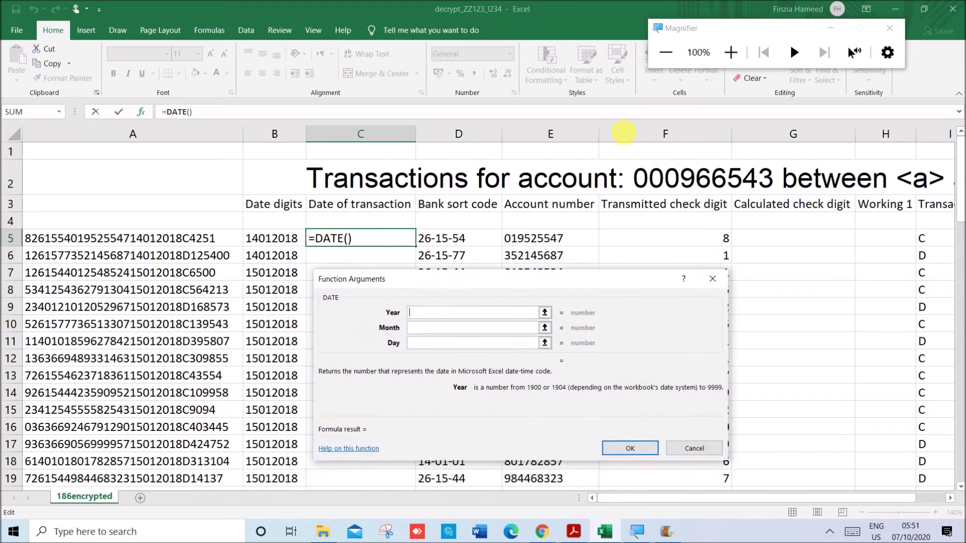
{"action": "left_click", "coordinate": [743, 54]}
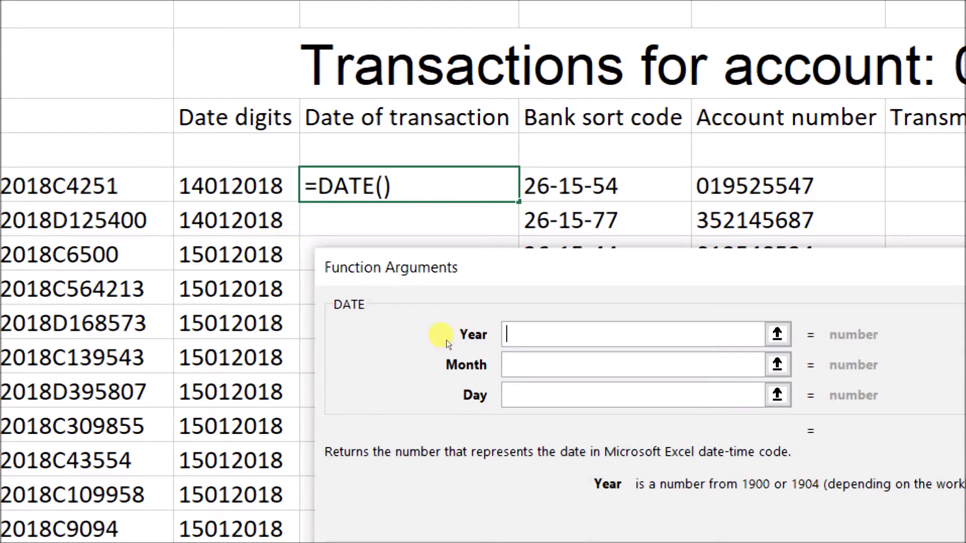
{"action": "type", "text": "RIGHT"}
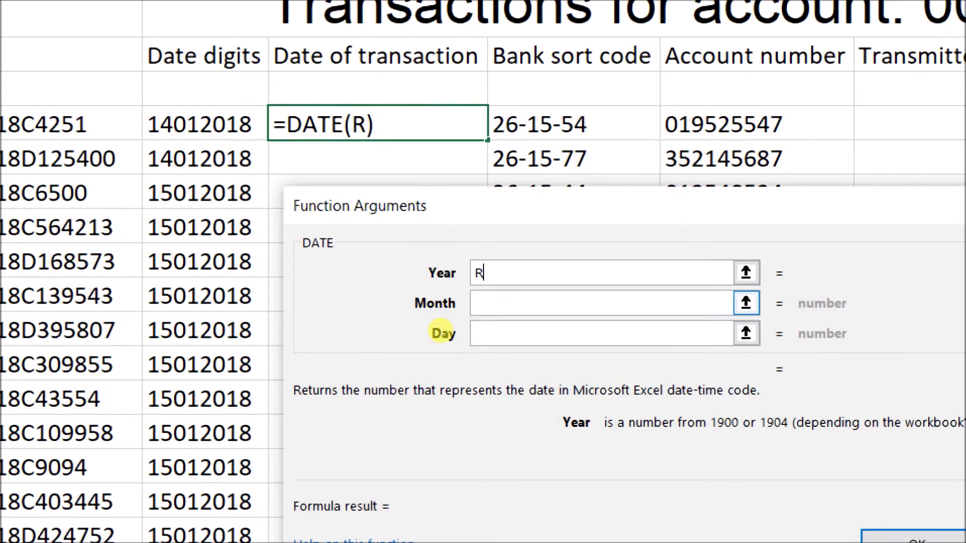
{"action": "type", "text": "("}
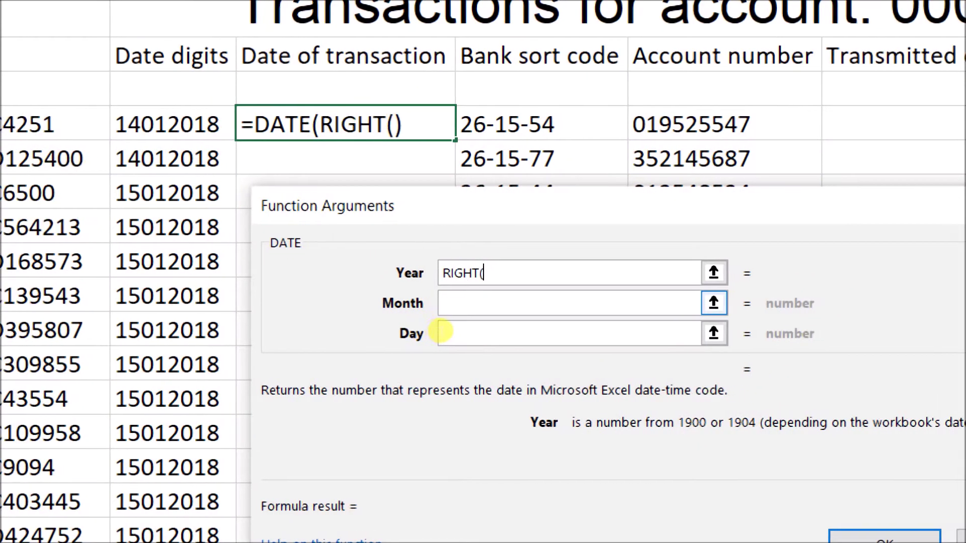
{"action": "type", "text": "B5"}
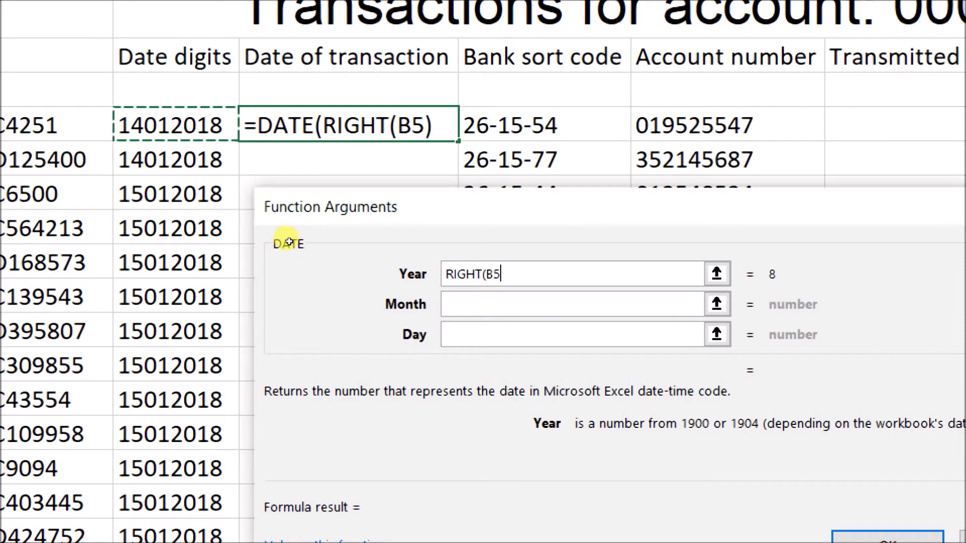
{"action": "type", "text": ",4)"}
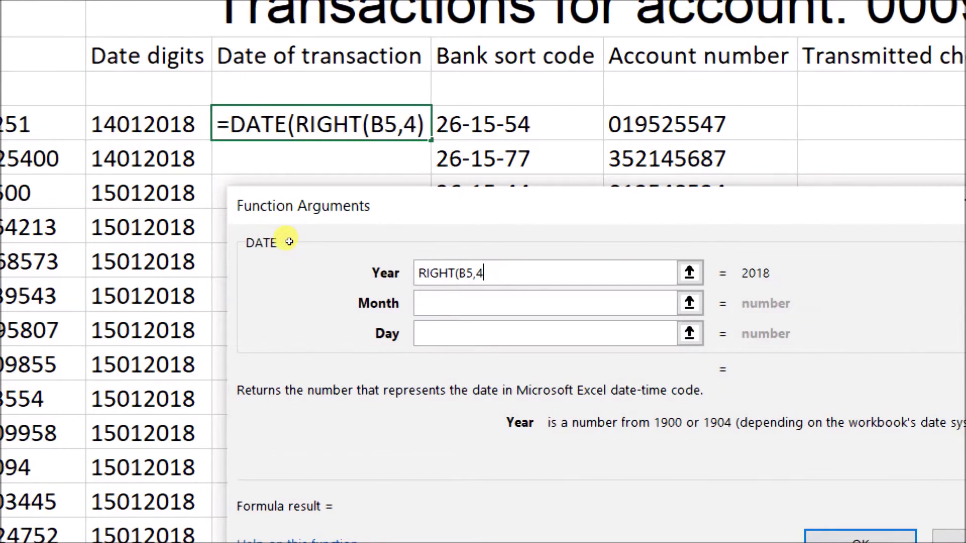
Fill in Month MID(B5,3,2) and Day LEFT(B5,2) so C5 shows 14/01/2018
{"action": "key", "text": "Tab"}
{"action": "key", "text": "Tab"}
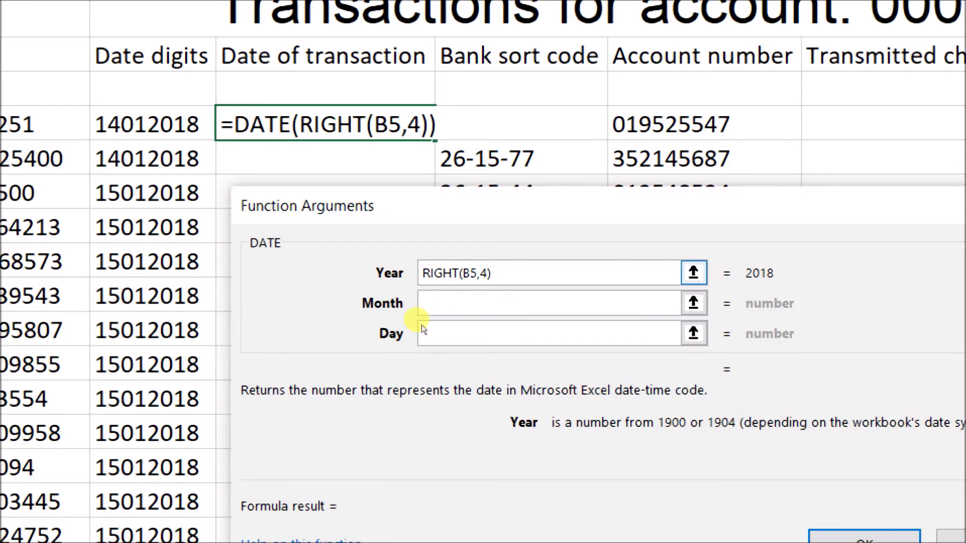
{"action": "key", "text": "shift+Tab"}
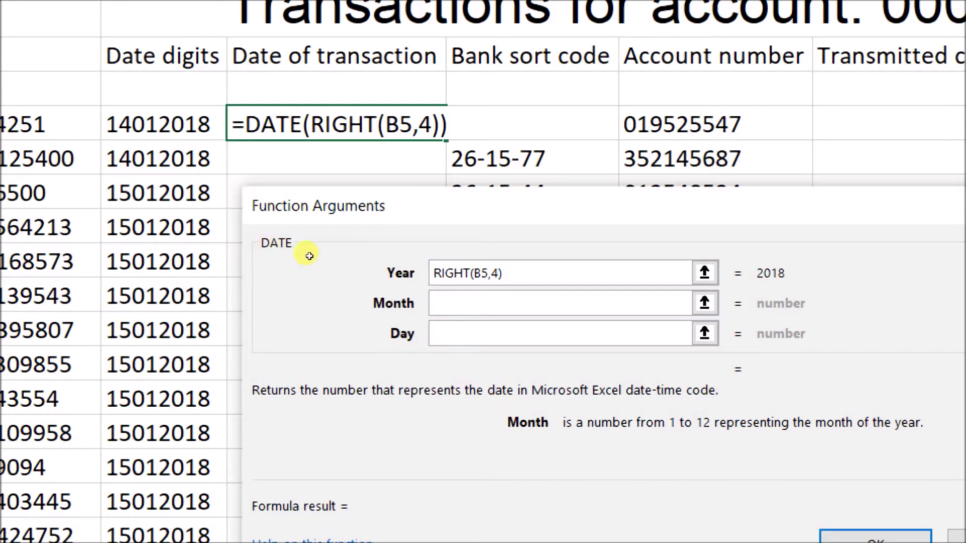
{"action": "type", "text": "MID("}
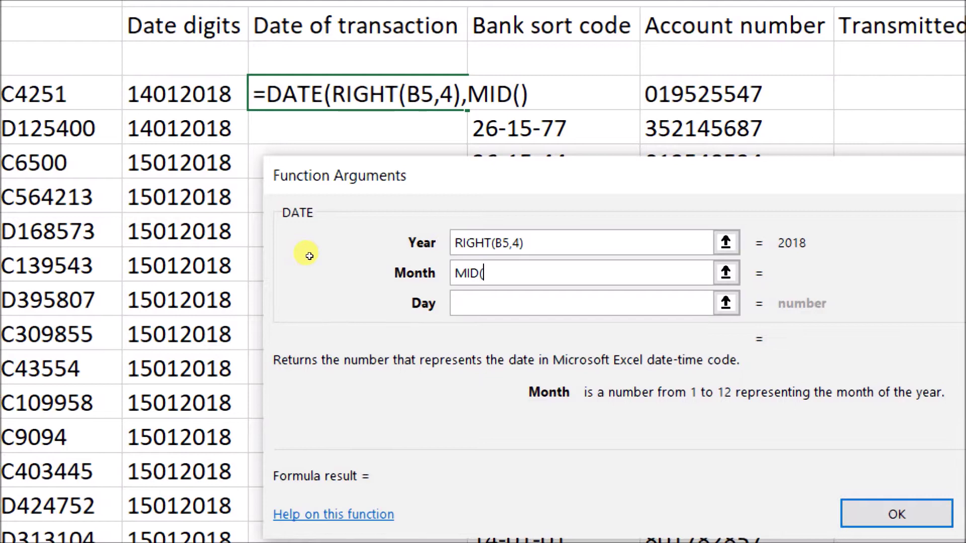
{"action": "type", "text": "B5"}
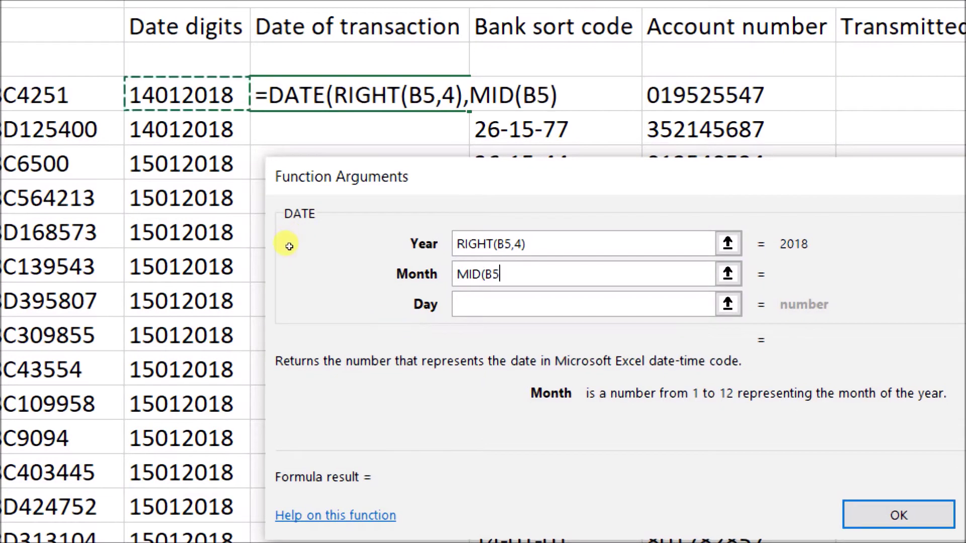
{"action": "type", "text": ","}
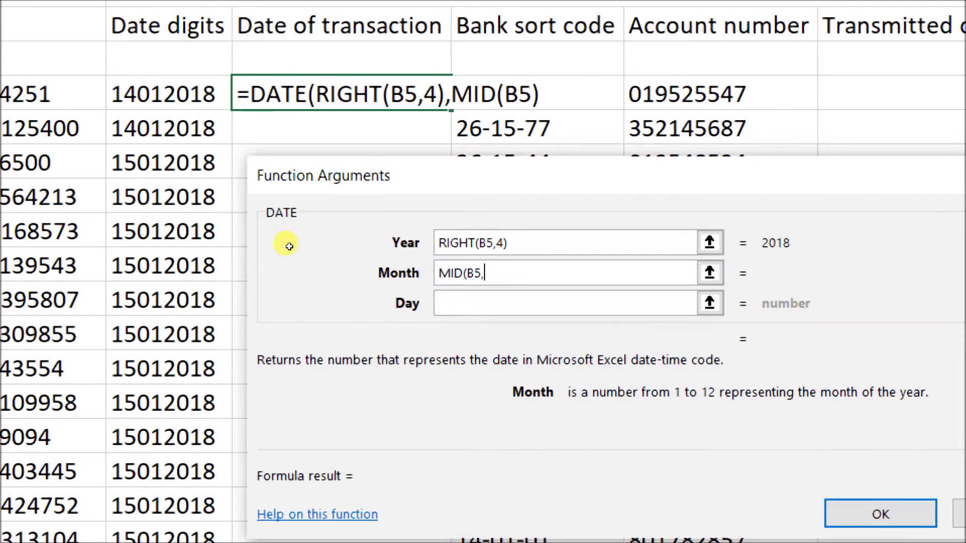
{"action": "type", "text": "3,2"}
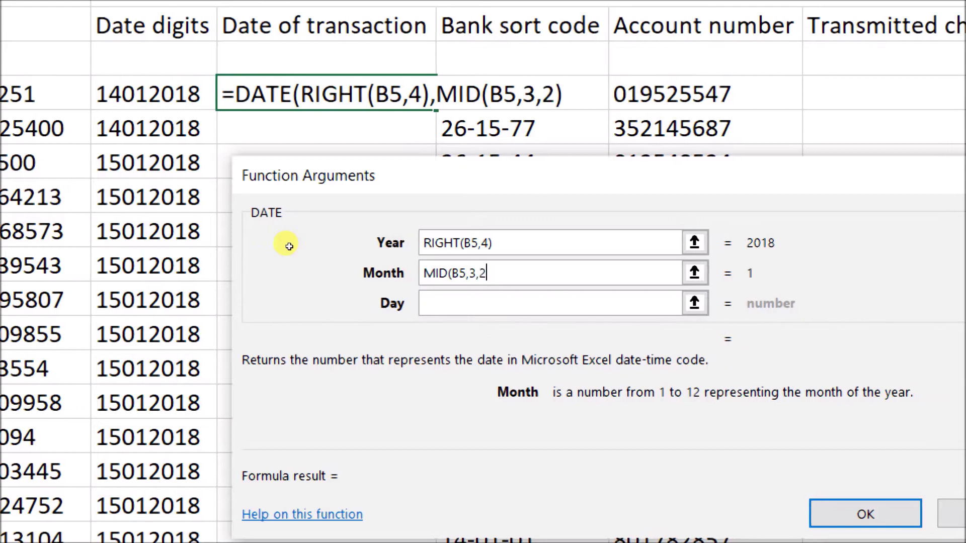
{"action": "type", "text": ")"}
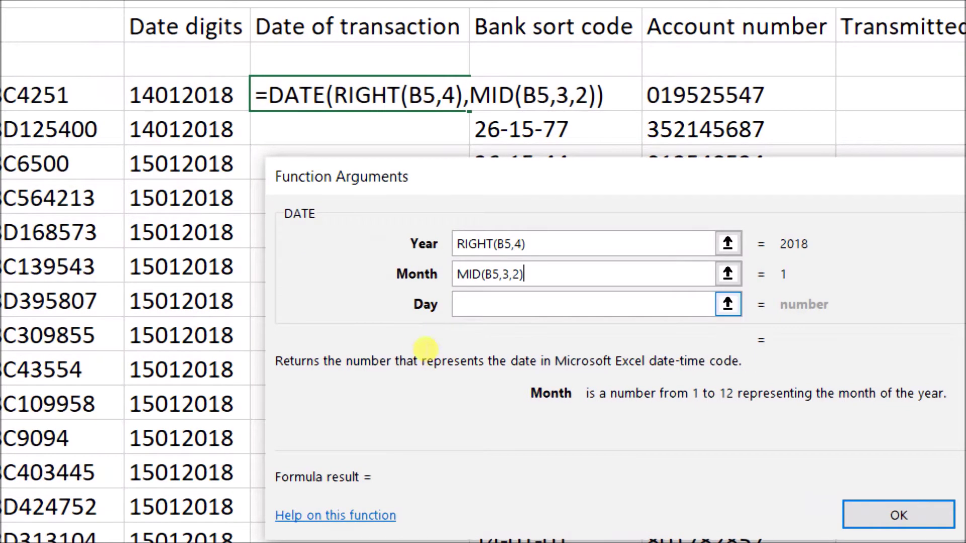
{"action": "key", "text": "Tab"}
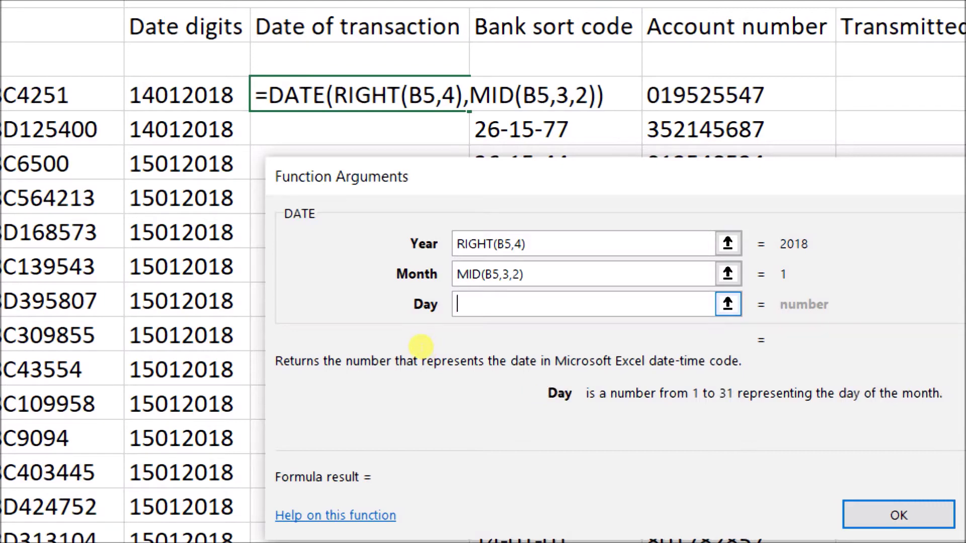
{"action": "type", "text": "LEFT("}
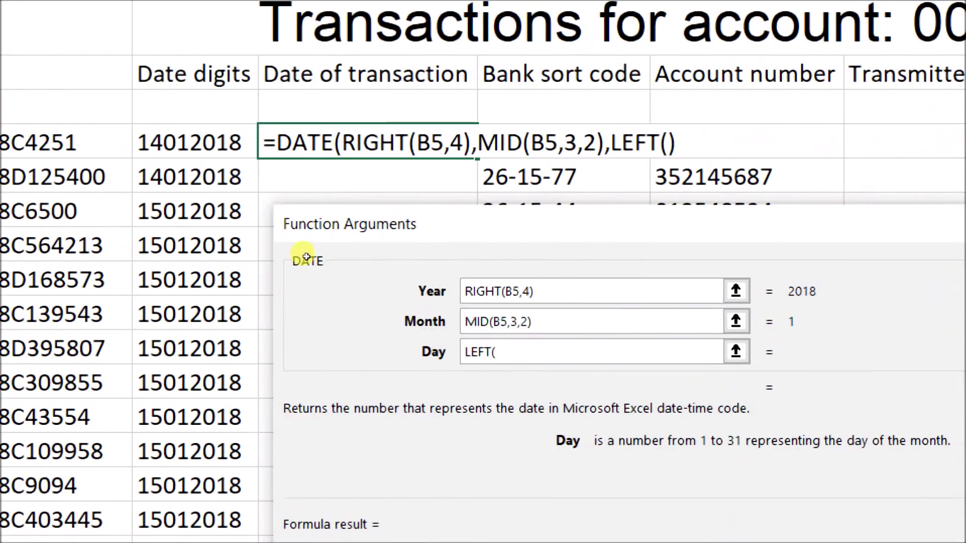
{"action": "type", "text": "B5,2"}
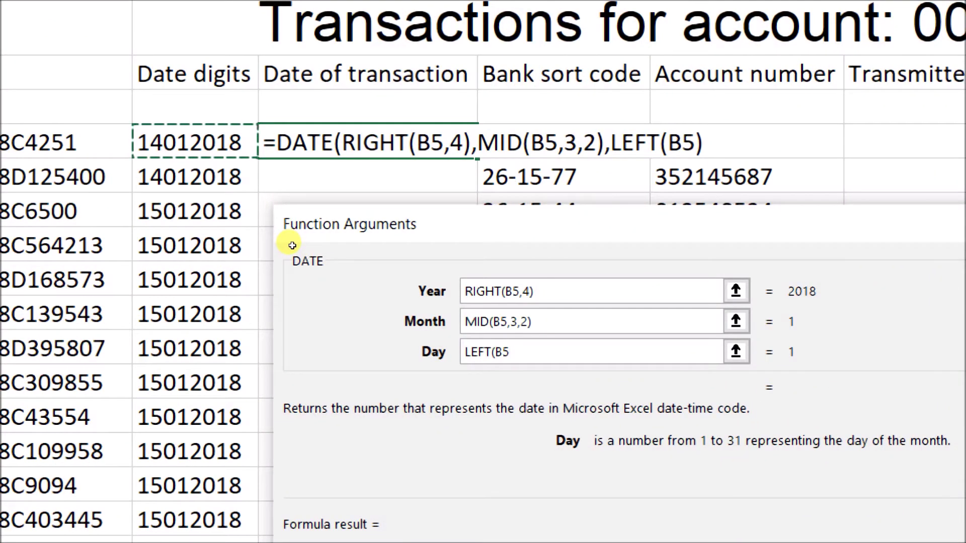
{"action": "type", "text": ")"}
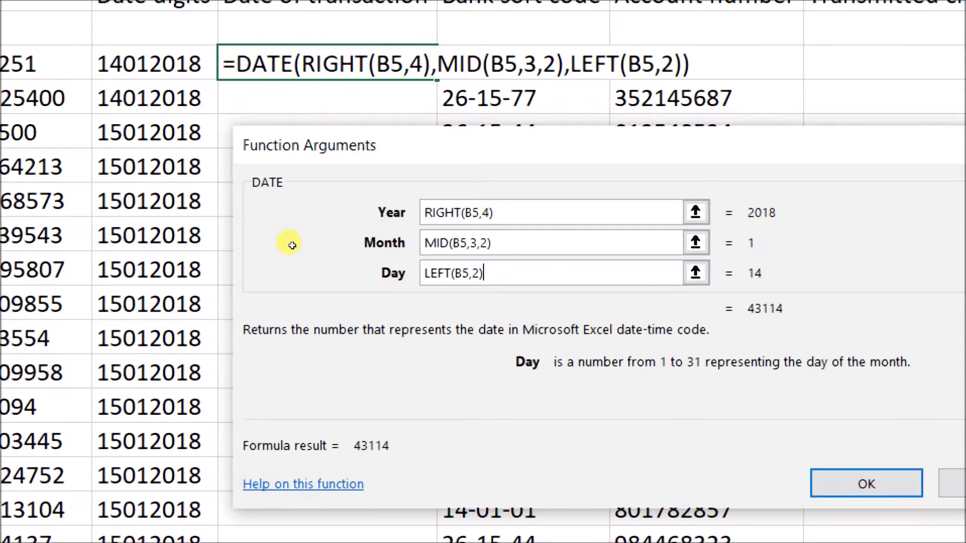
{"action": "key", "text": "shift+Tab"}
{"action": "key", "text": "shift+Tab"}
{"action": "key", "text": "shift+Tab"}
{"action": "key", "text": "Tab"}
{"action": "key", "text": "Tab"}
{"action": "key", "text": "Tab"}
{"action": "key", "text": "Tab"}
{"action": "key", "text": "shift+Tab"}
{"action": "key", "text": "shift+Tab"}
{"action": "key", "text": "shift+Tab"}
{"action": "key", "text": "shift+Tab"}
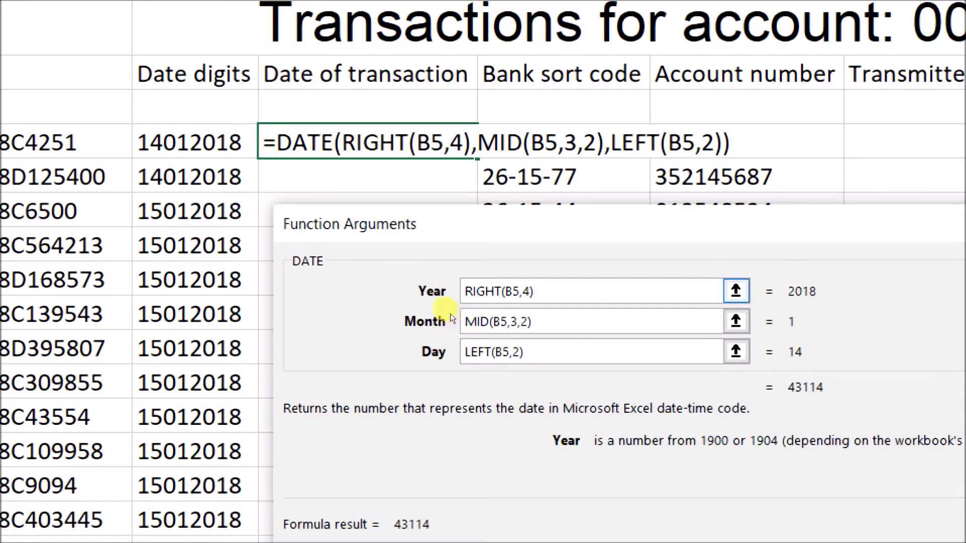
{"action": "key", "text": "Tab"}
{"action": "key", "text": "Tab"}
{"action": "key", "text": "shift+Tab"}
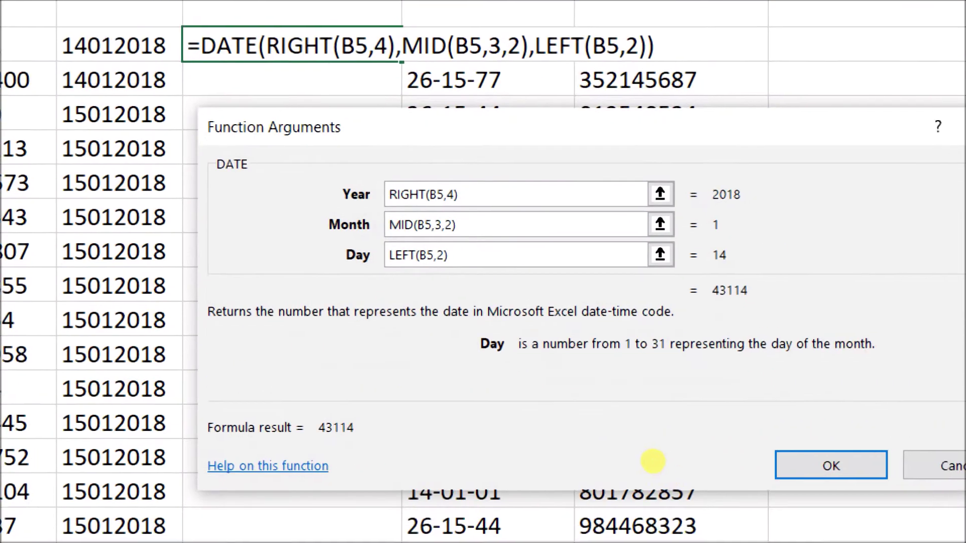
{"action": "key", "text": "Return"}
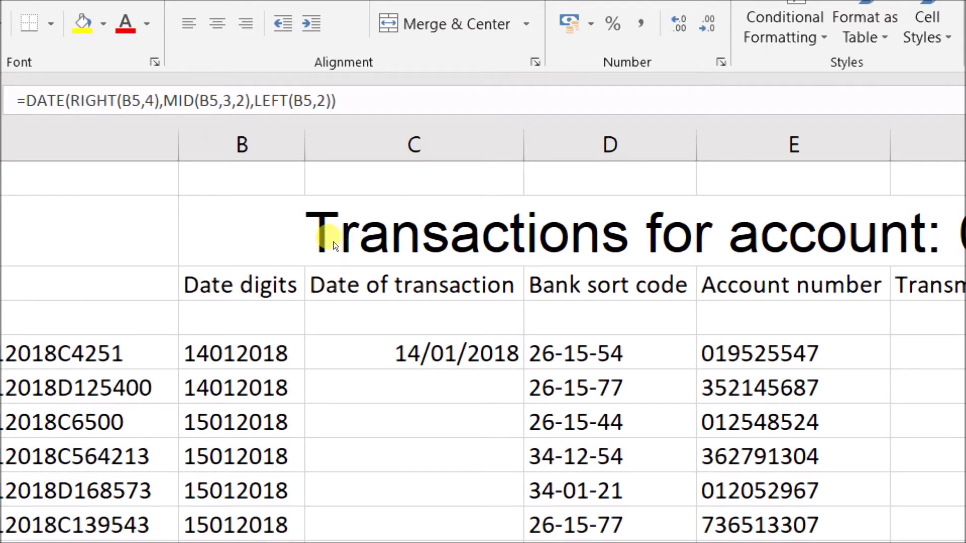
Wrap C5's DATE formula in a TEXT function and open its arguments
{"action": "key", "text": "F2"}
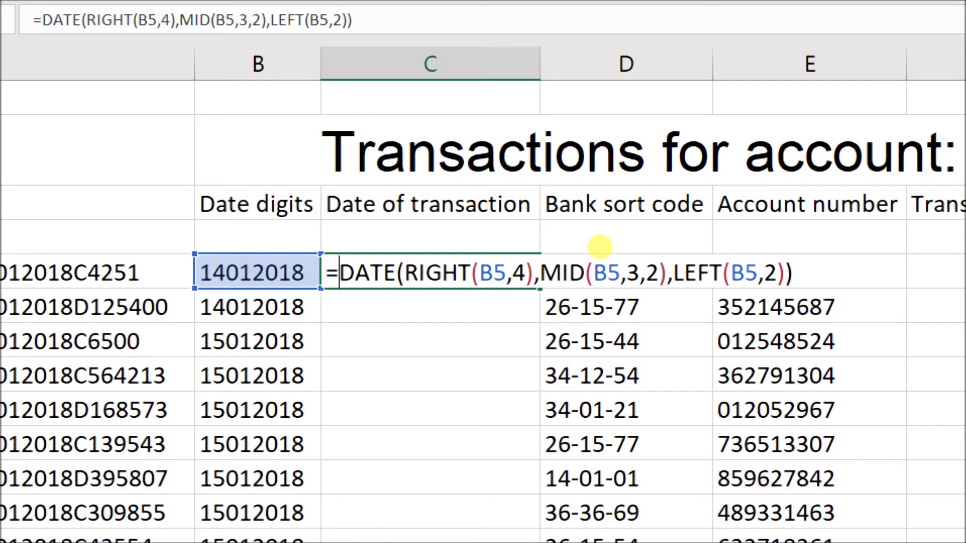
{"action": "type", "text": "TEXT"}
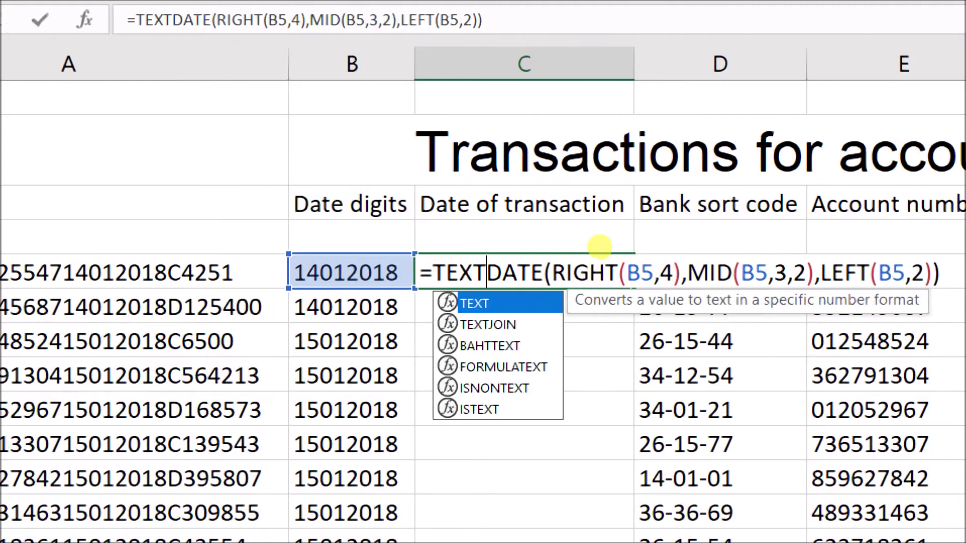
{"action": "type", "text": "("}
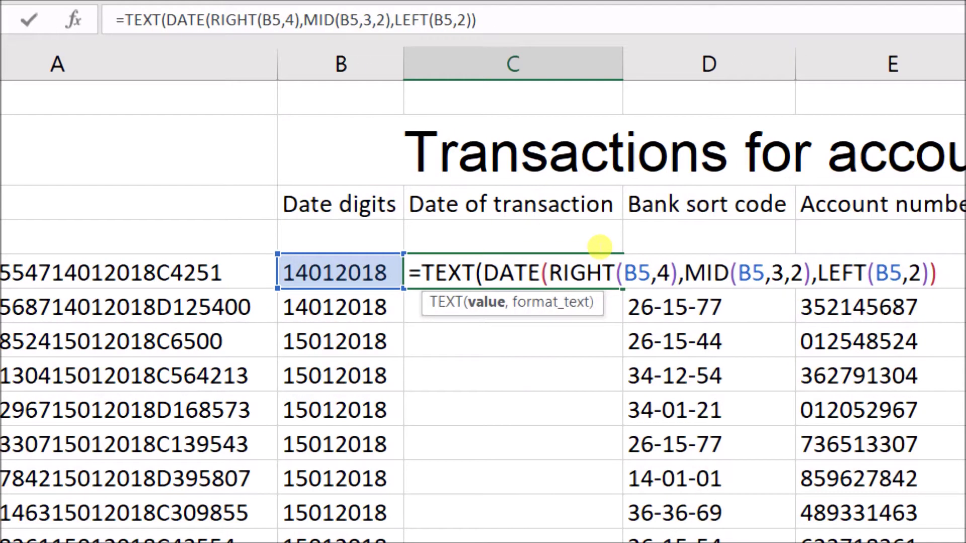
{"action": "key", "text": "Left"}
{"action": "key", "text": "Left"}
{"action": "key", "text": "Left"}
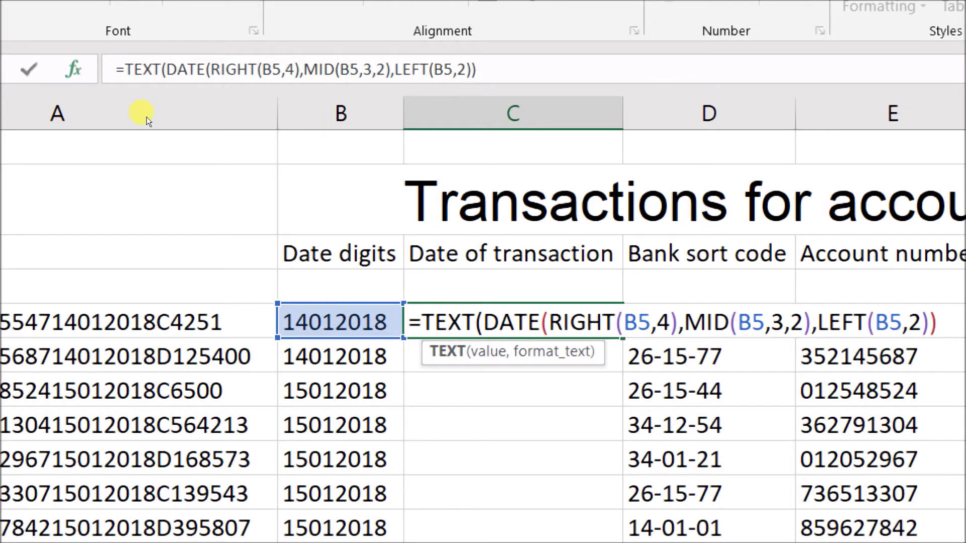
{"action": "key", "text": "ctrl+a"}
{"action": "left_click_drag", "start_coordinate": [495, 353], "coordinate": [397, 326]}
{"action": "key", "text": "Tab"}
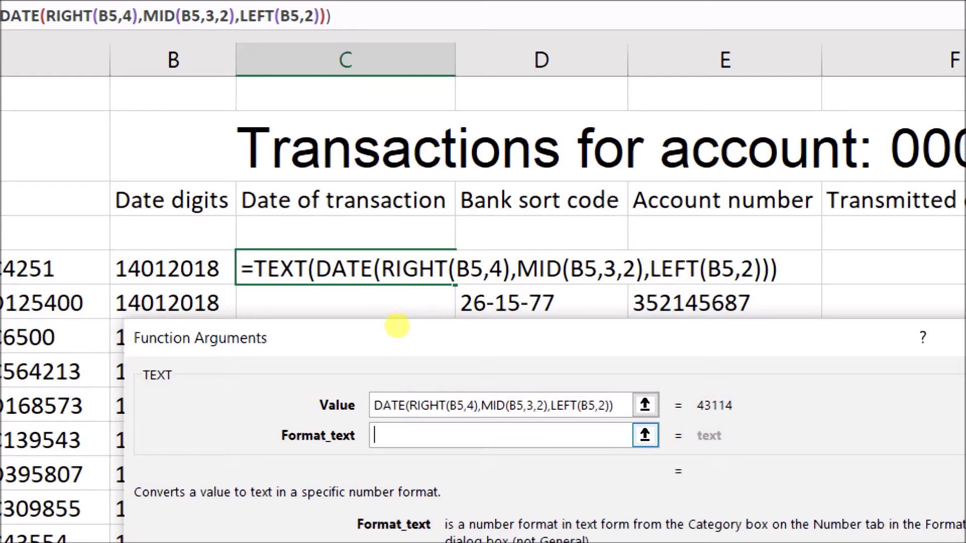
Give TEXT the format "dd mmmm yyyy" so C5 shows 14 January 2018
{"action": "key", "text": "shift+Tab"}
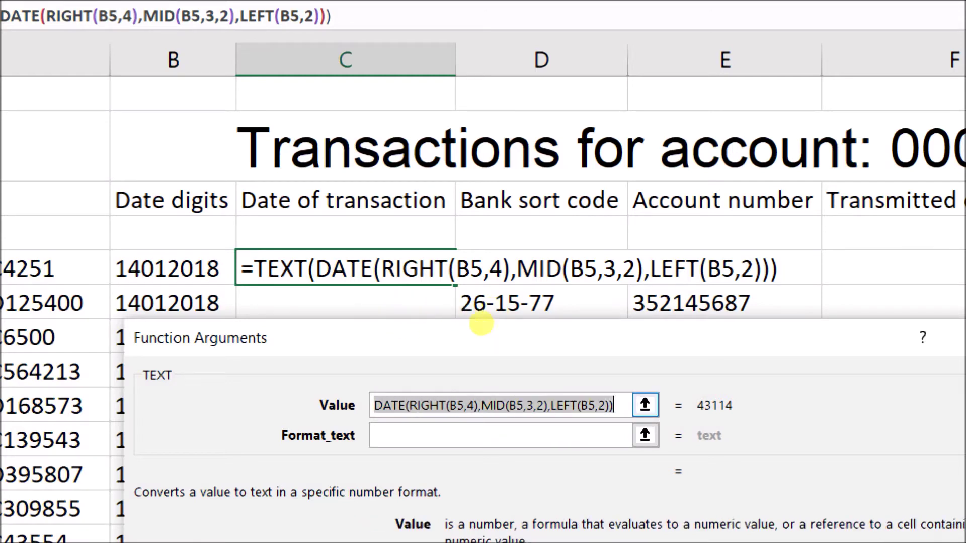
{"action": "key", "text": "Tab"}
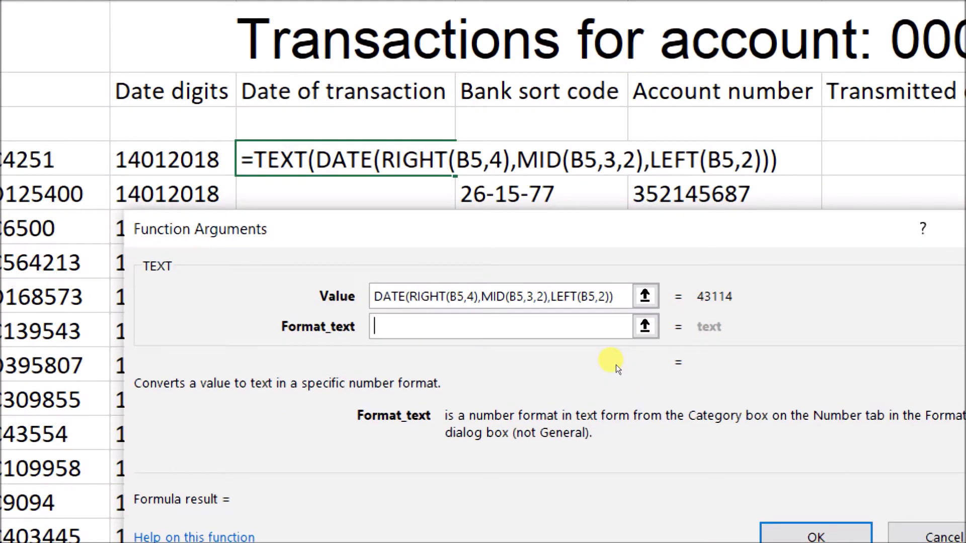
{"action": "type", "text": "\""}
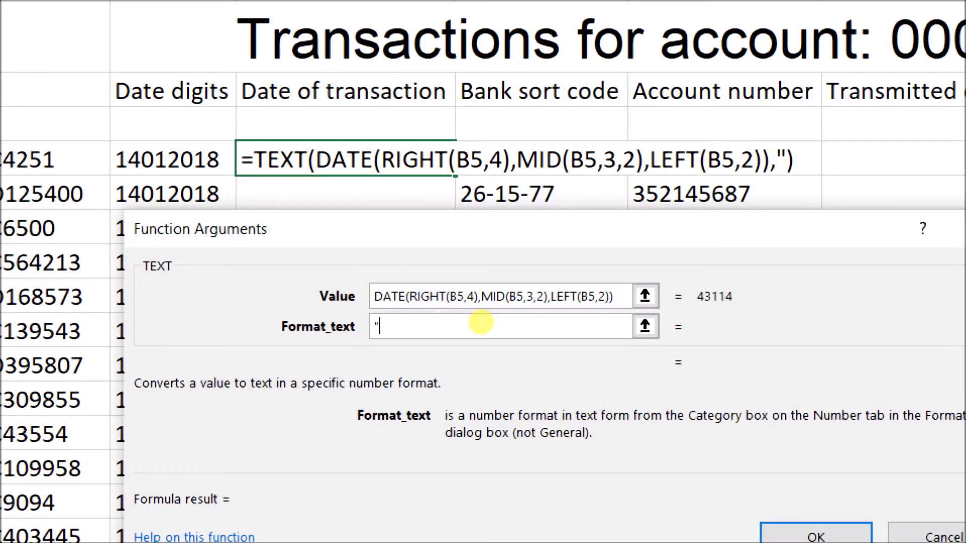
{"action": "type", "text": "dd"}
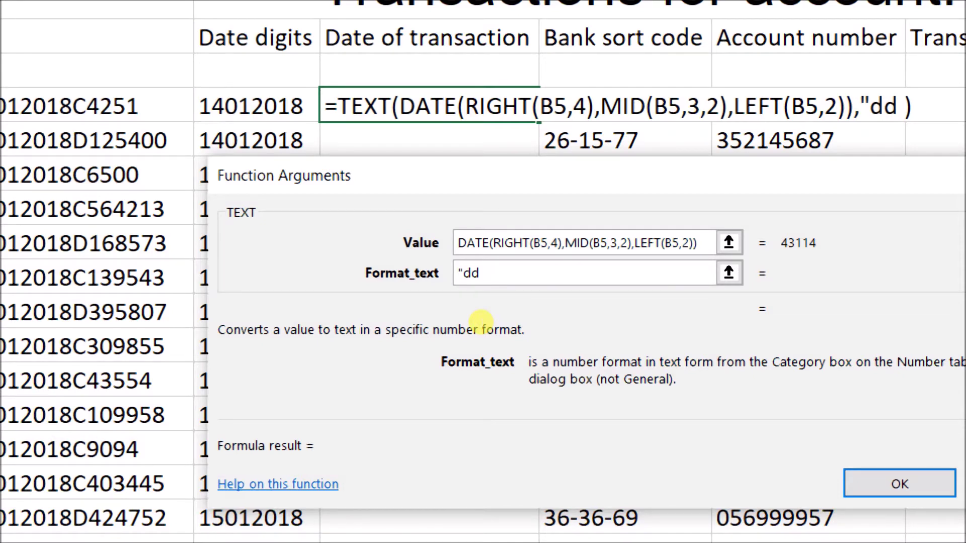
{"action": "type", "text": "mmmm"}
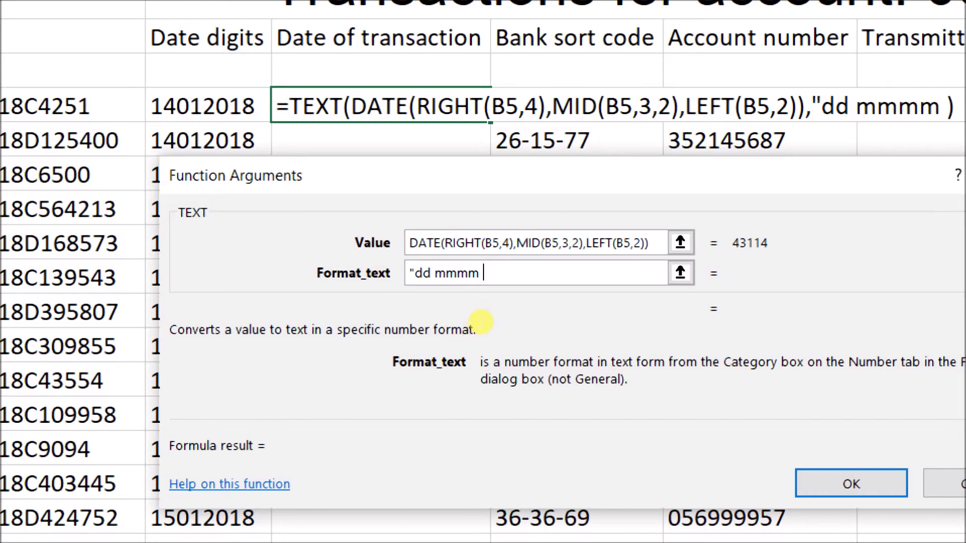
{"action": "type", "text": " yyyy"}
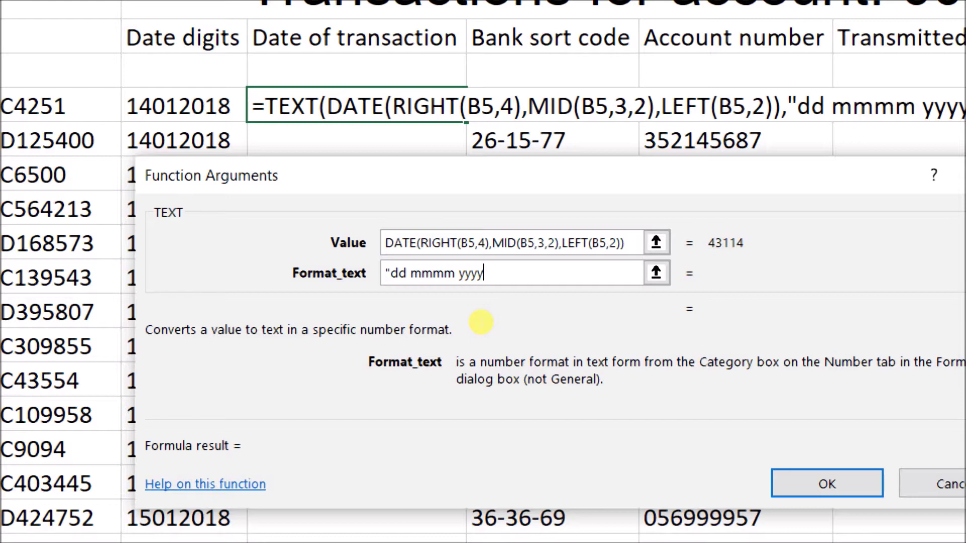
{"action": "type", "text": "\""}
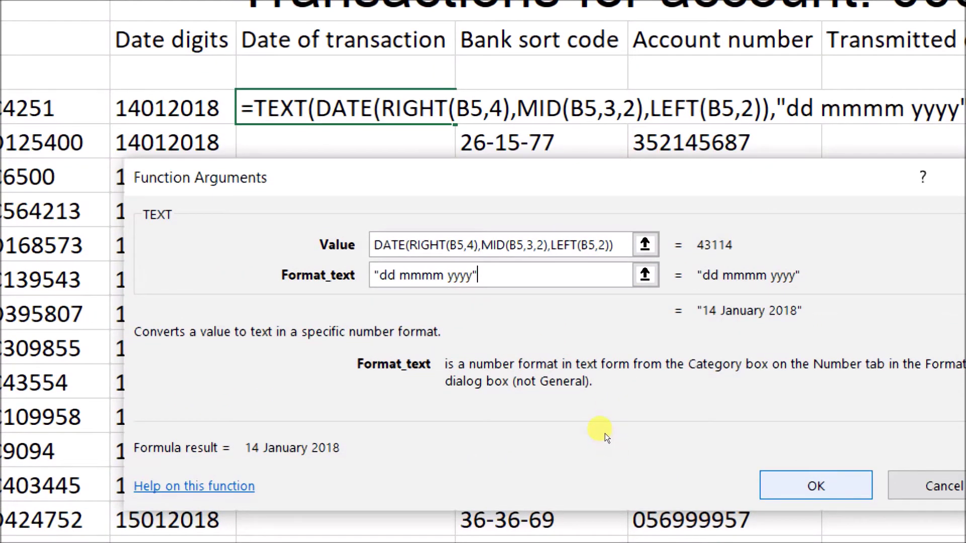
{"action": "key", "text": "Return"}
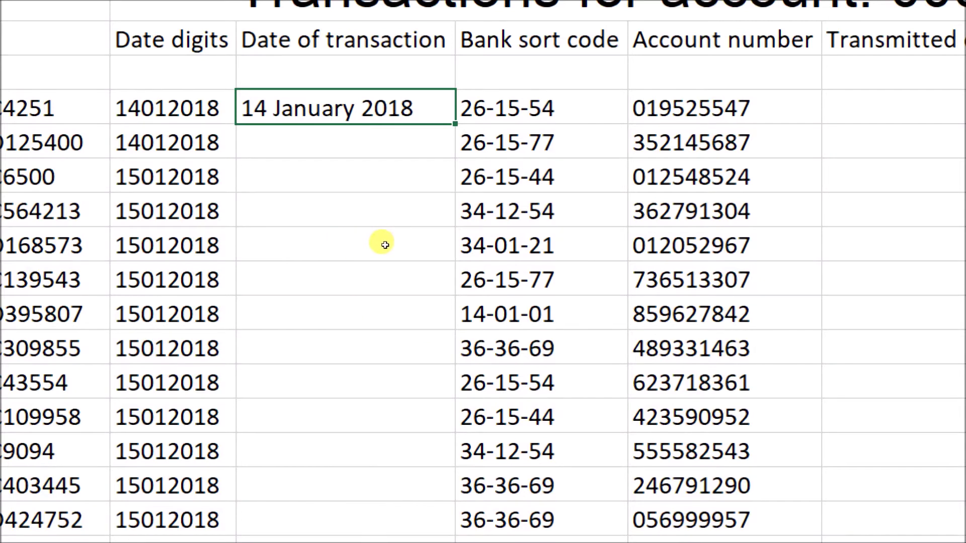
Copy C5's formatted date formula down the Date of transaction column, then bring up the question PDF
{"action": "key", "text": "F2"}
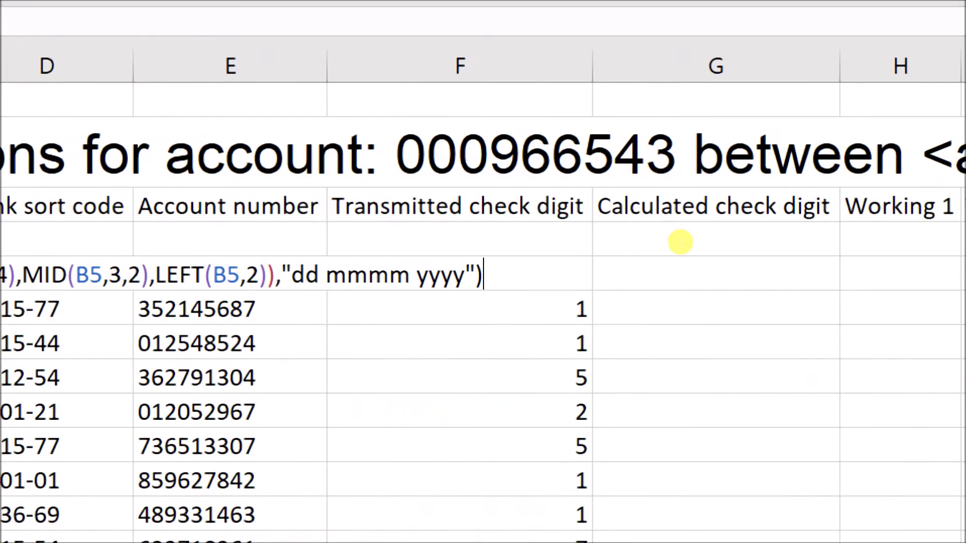
{"action": "key", "text": "Return"}
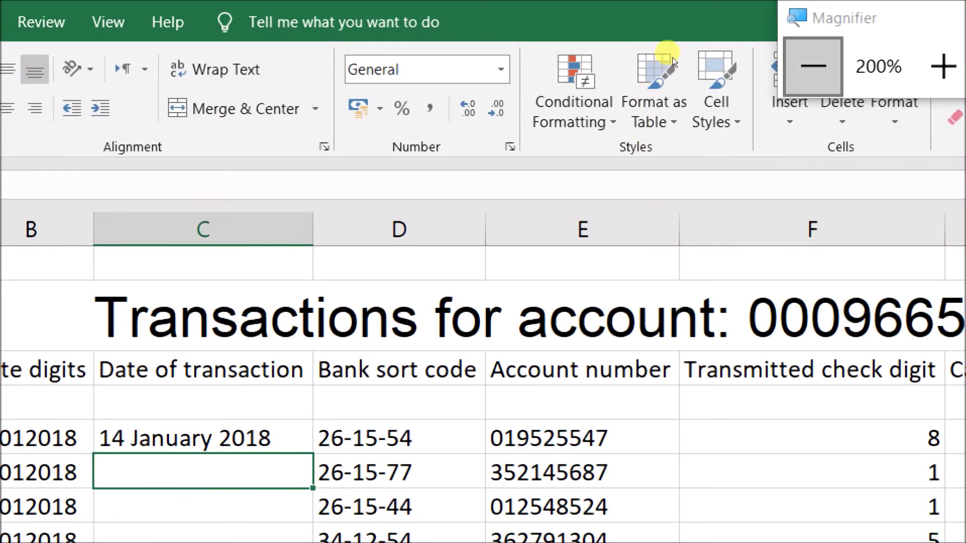
{"action": "key", "text": "super+minus"}
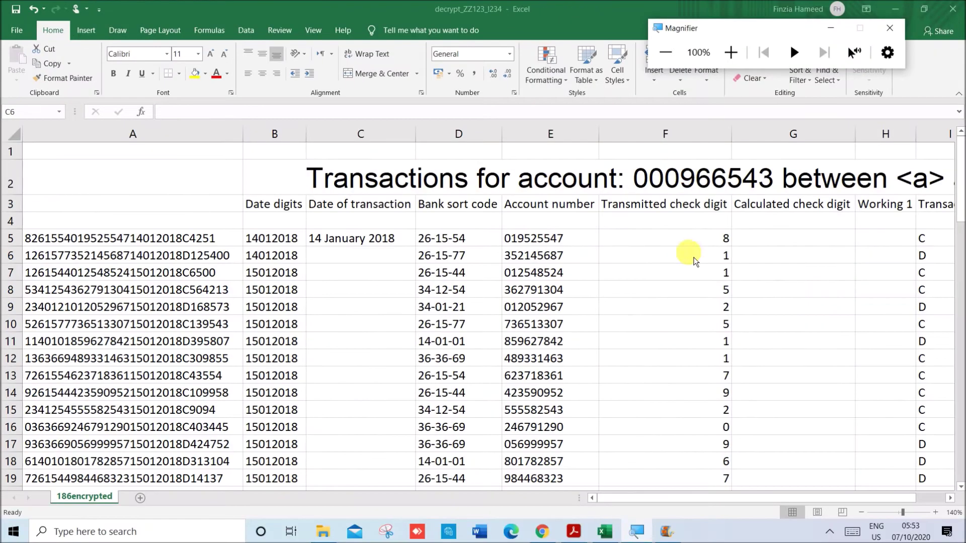
{"action": "left_click", "coordinate": [405, 241]}
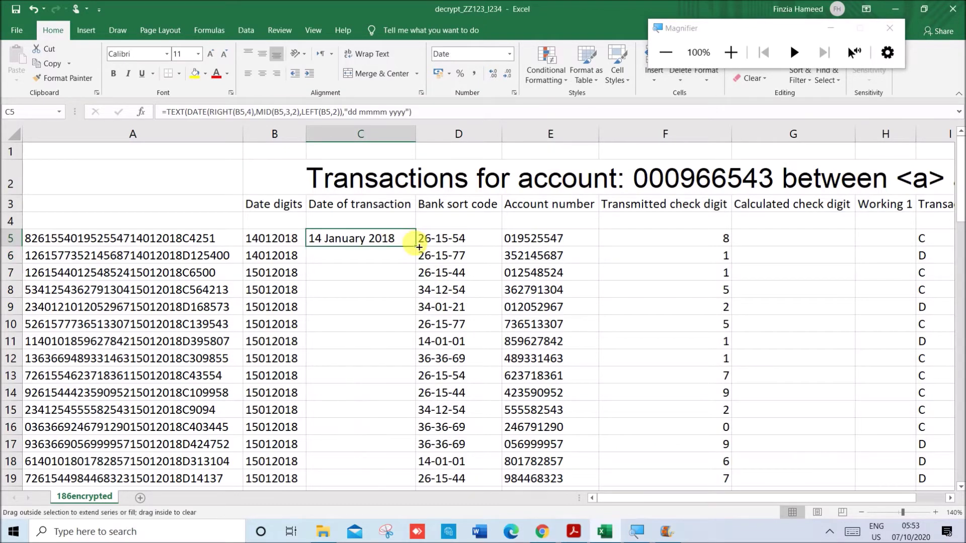
{"action": "double_click", "coordinate": [419, 247]}
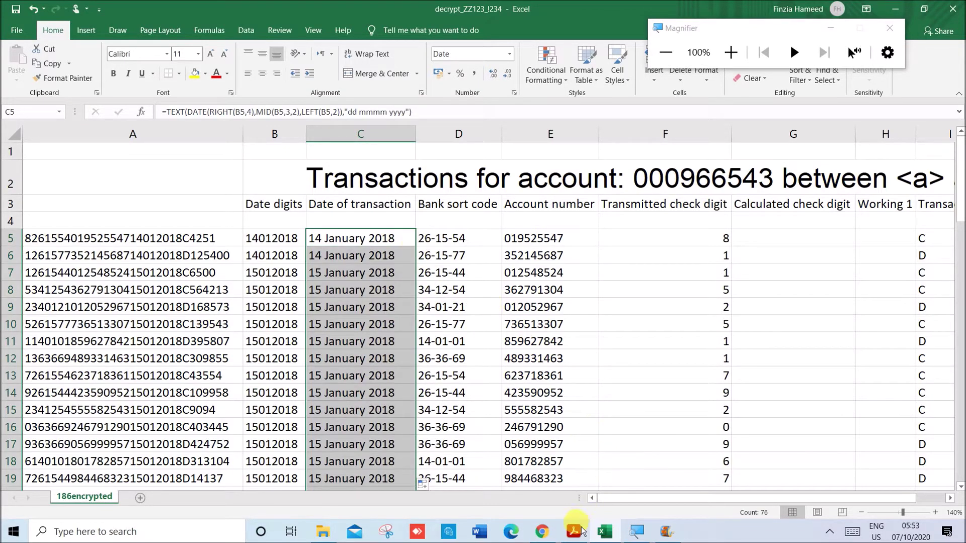
{"action": "left_click", "coordinate": [579, 530]}
{"action": "scroll", "coordinate": [493, 434], "scroll_direction": "down", "scroll_amount": 2}
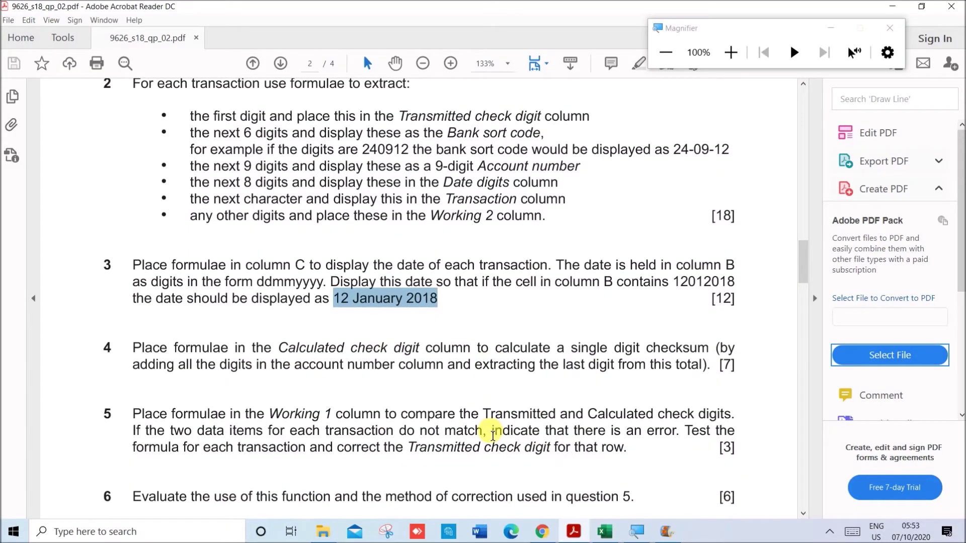
Read question 4's rule for summing account-number digits into a single-digit checksum, then return to Excel
{"action": "left_click_drag", "start_coordinate": [278, 348], "coordinate": [677, 354]}
{"action": "left_click_drag", "start_coordinate": [267, 365], "coordinate": [681, 372]}
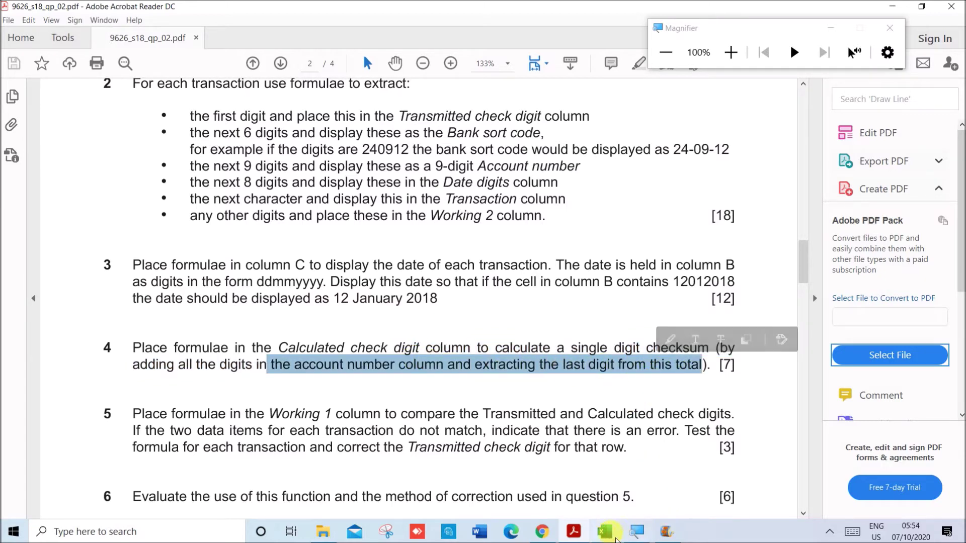
{"action": "left_click", "coordinate": [605, 536]}
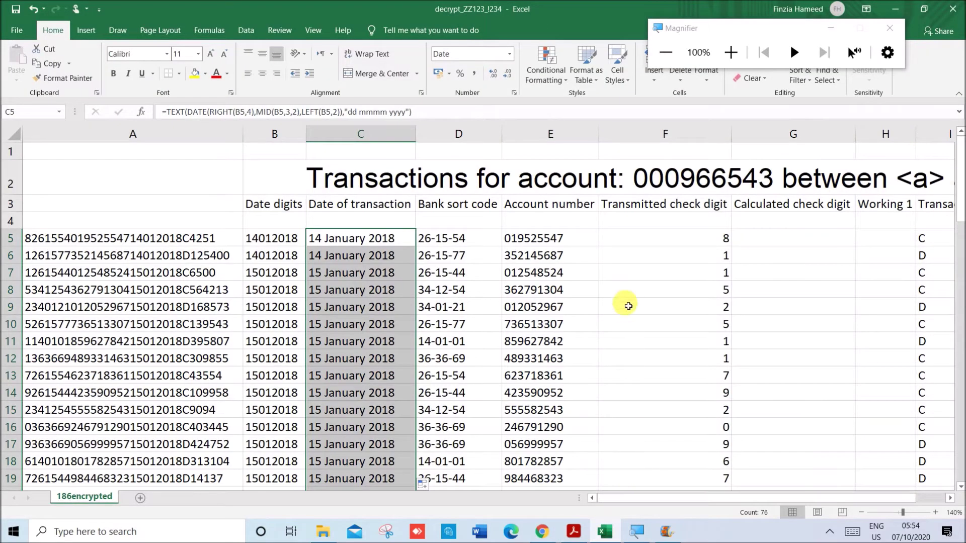
Check the E5 and F5 formulas, then begin a MID formula in G5
{"action": "left_click", "coordinate": [637, 243]}
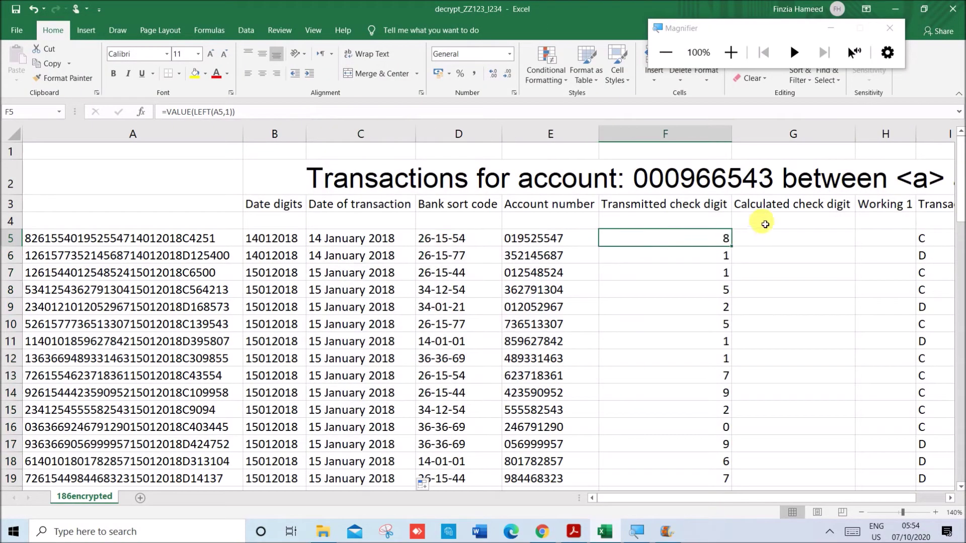
{"action": "left_click", "coordinate": [778, 238]}
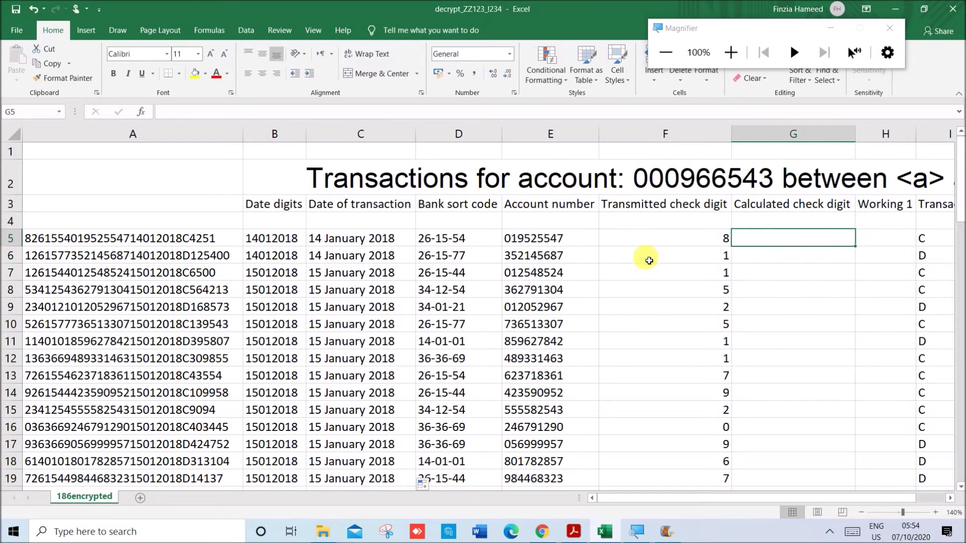
{"action": "left_click", "coordinate": [567, 244]}
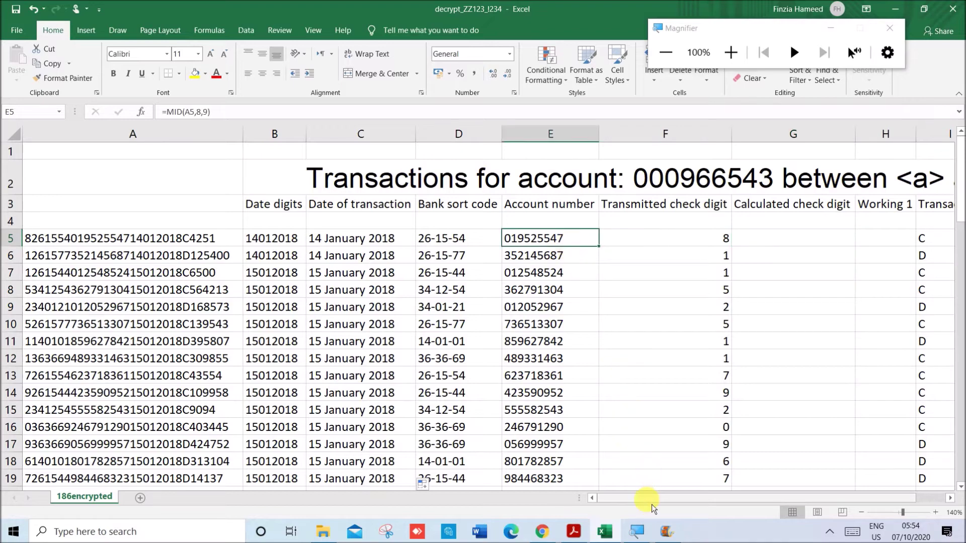
{"action": "left_click_drag", "start_coordinate": [651, 503], "coordinate": [681, 498]}
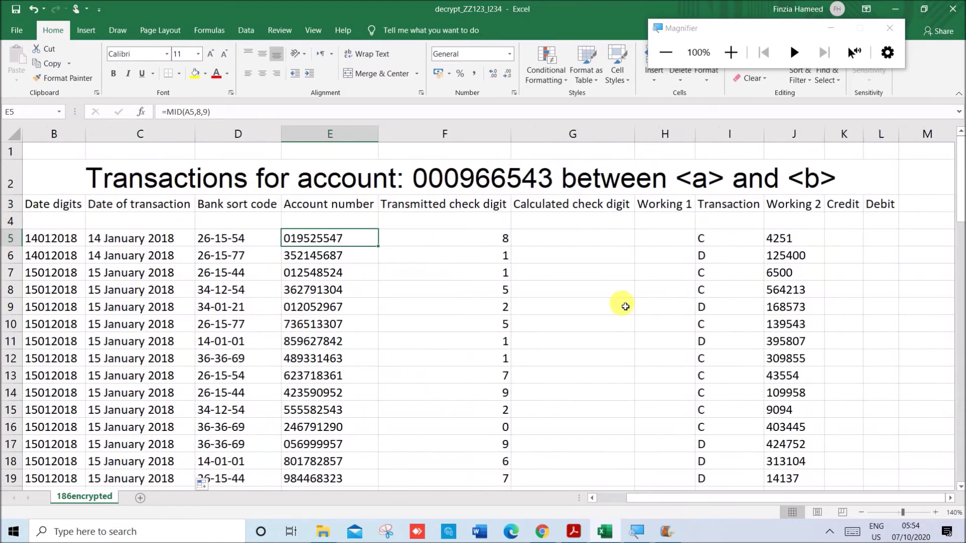
{"action": "left_click", "coordinate": [557, 241]}
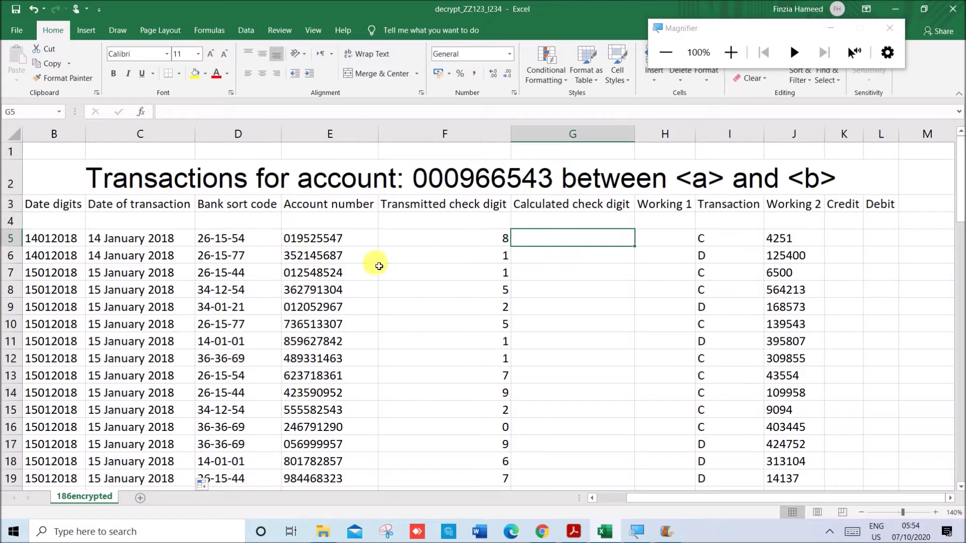
{"action": "left_click", "coordinate": [325, 241]}
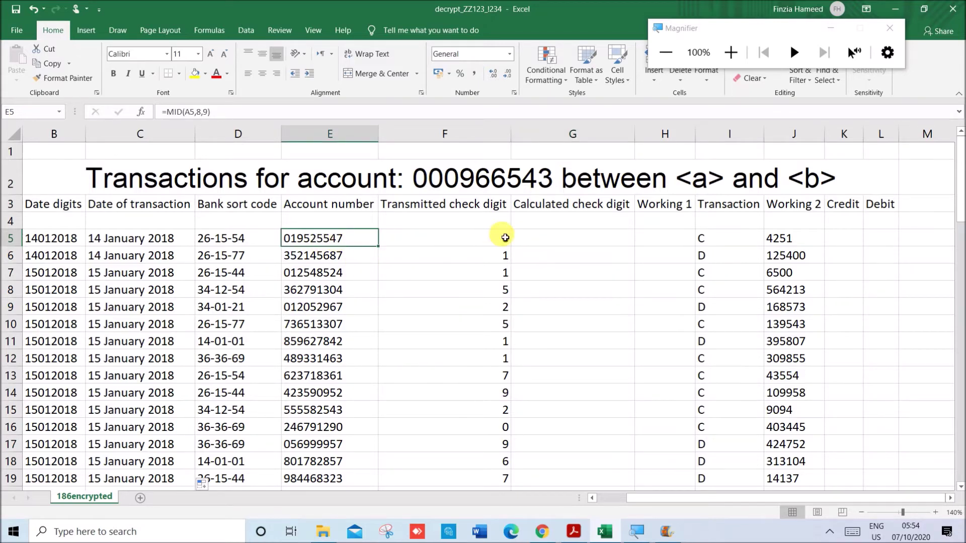
{"action": "left_click", "coordinate": [552, 246]}
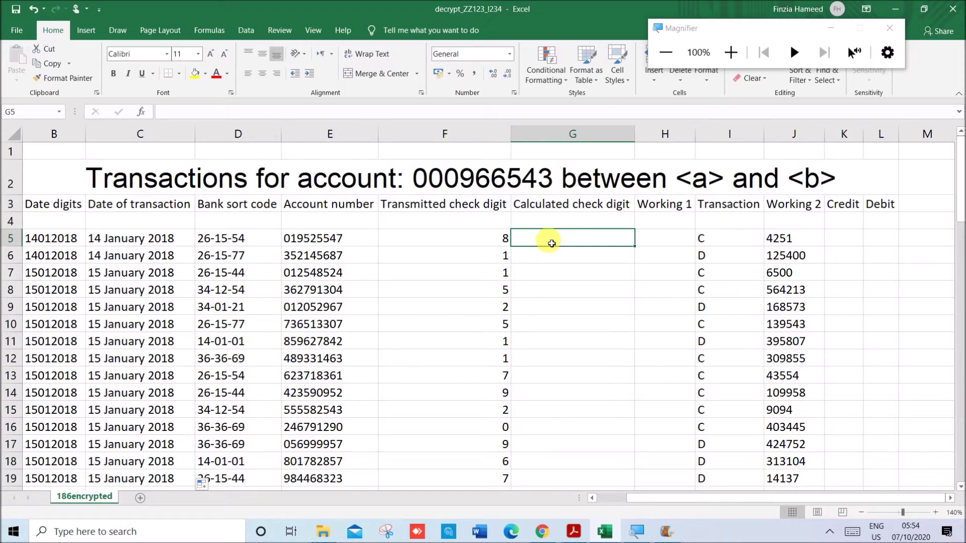
{"action": "type", "text": "="}
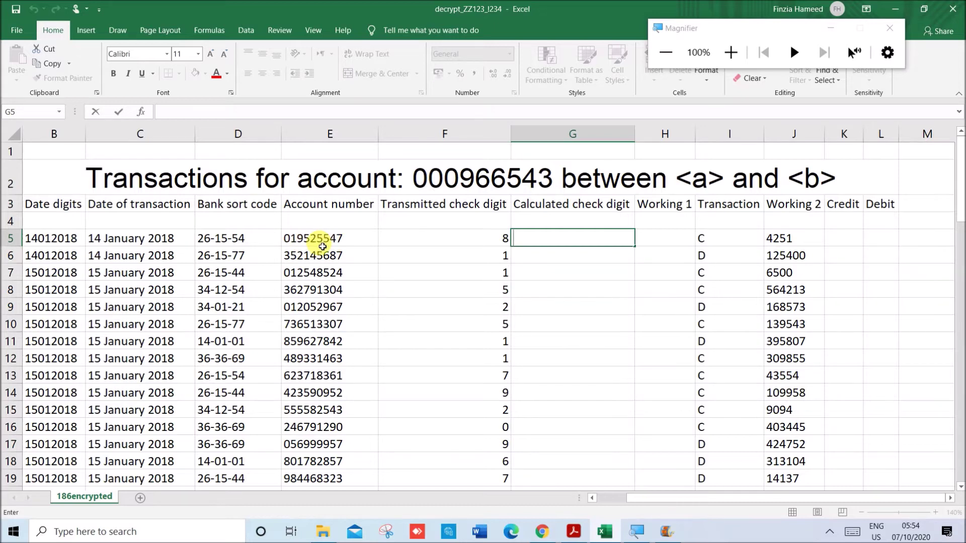
{"action": "type", "text": "="}
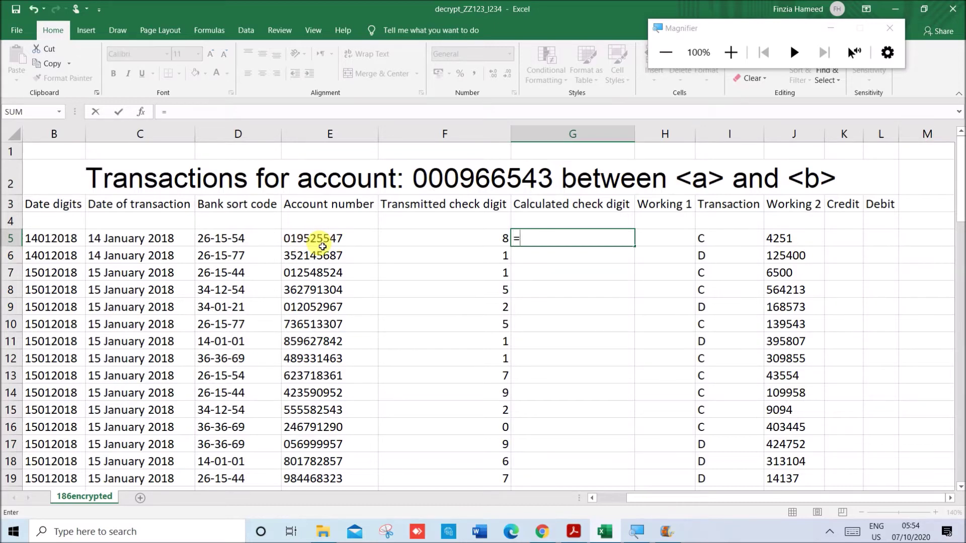
{"action": "type", "text": "MID("}
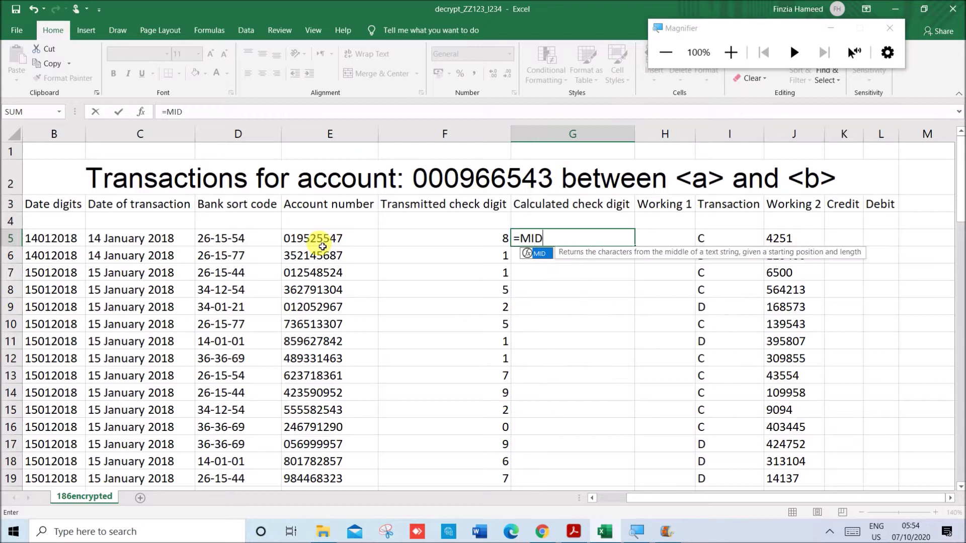
Complete G5 as =MID(E5,1,1) and append a plus sign for the next digit
{"action": "left_click", "coordinate": [323, 246]}
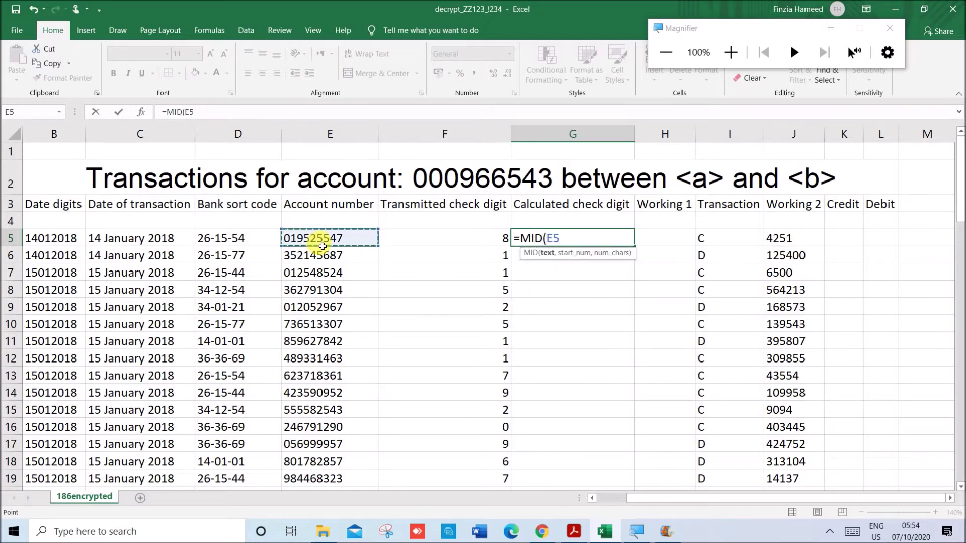
{"action": "type", "text": ",1,1)"}
{"action": "key", "text": "Return"}
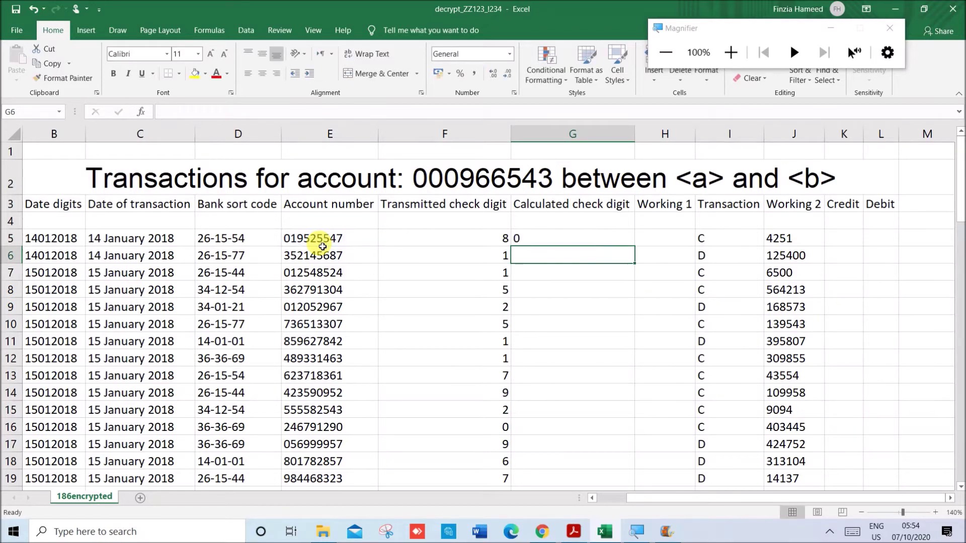
{"action": "double_click", "coordinate": [533, 240]}
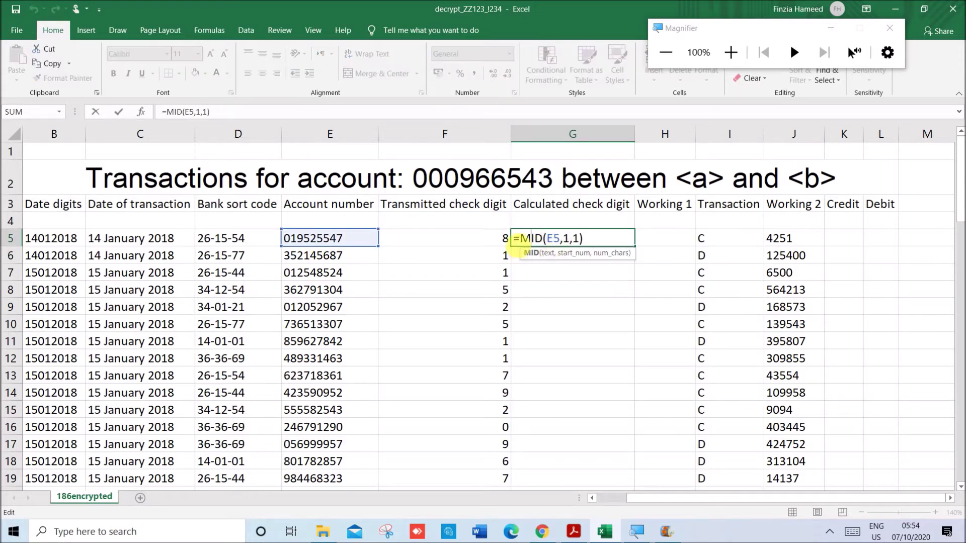
{"action": "double_click", "coordinate": [530, 239]}
{"action": "left_click", "coordinate": [564, 237]}
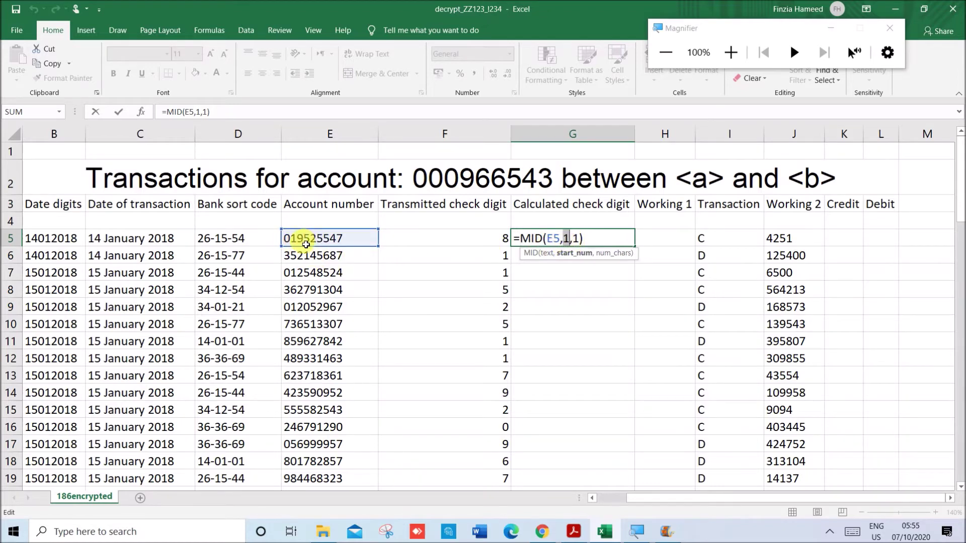
{"action": "left_click", "coordinate": [593, 239]}
{"action": "left_click", "coordinate": [594, 244]}
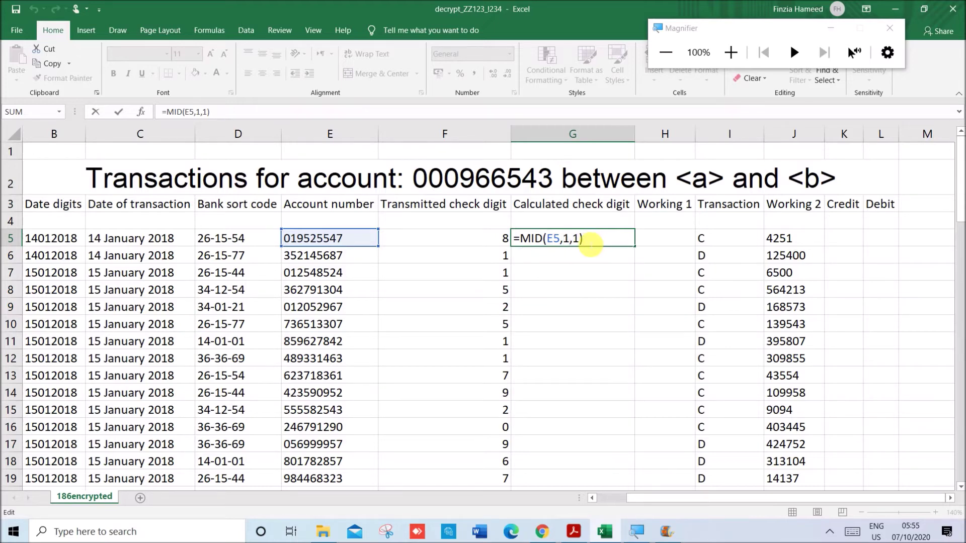
{"action": "type", "text": "="}
{"action": "key", "text": "BackSpace"}
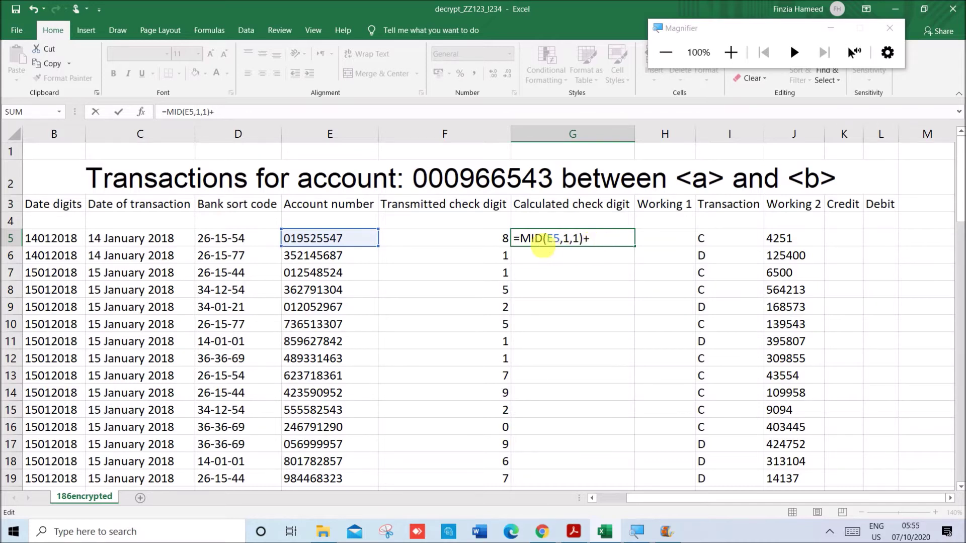
Copy the MID(E5,1,1)+ term so G5's formula sums nine copies, removing the trailing plus
{"action": "left_click_drag", "start_coordinate": [523, 243], "coordinate": [594, 239]}
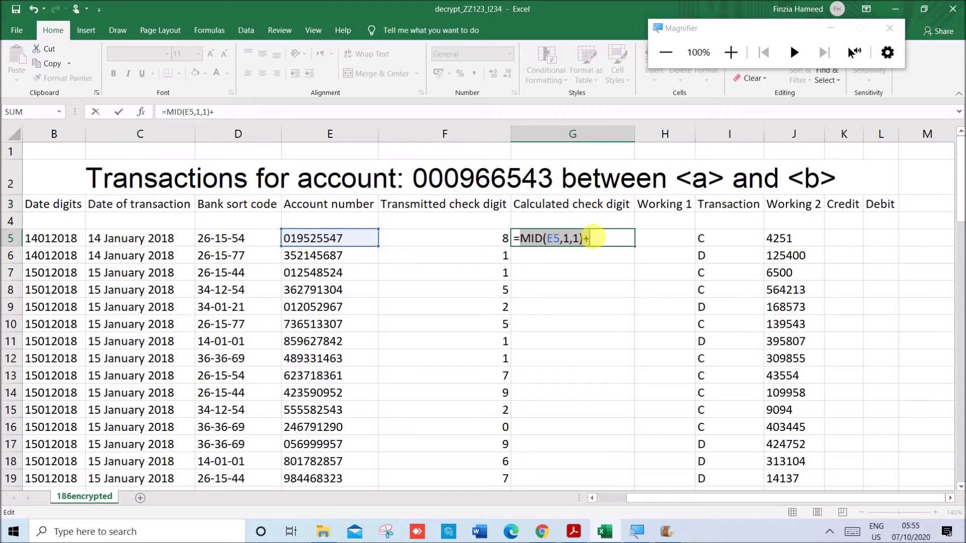
{"action": "key", "text": "ctrl+c"}
{"action": "left_click", "coordinate": [598, 243]}
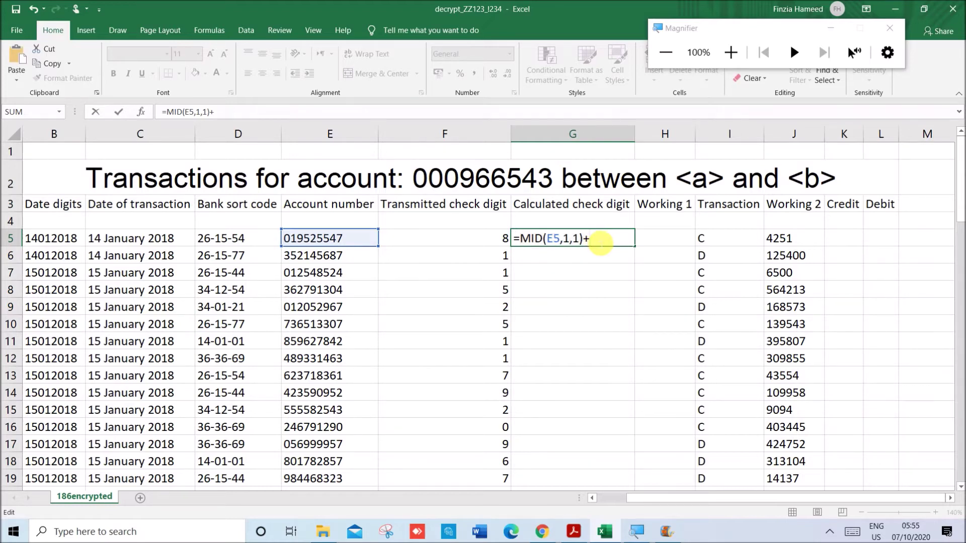
{"action": "key", "text": "ctrl+v"}
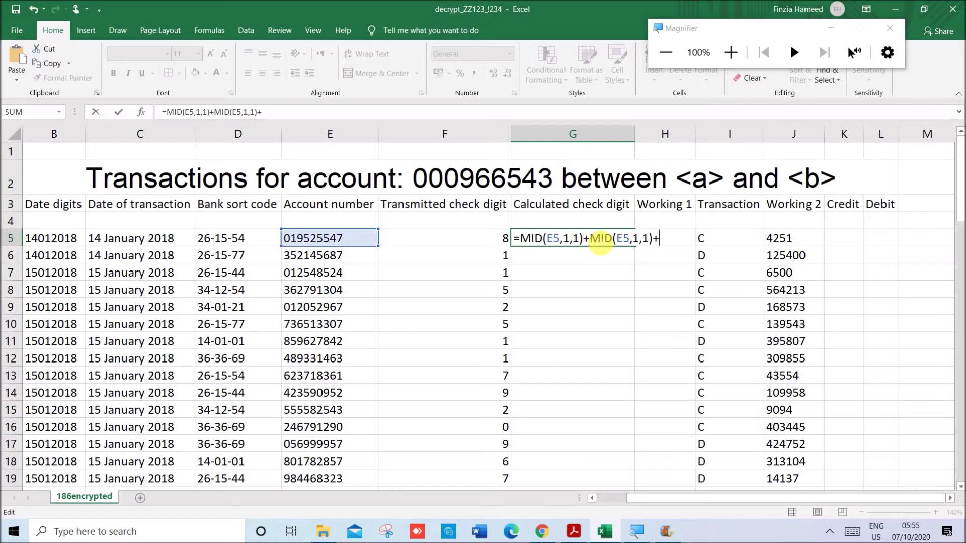
{"action": "key", "text": "ctrl+v"}
{"action": "key", "text": "ctrl+v"}
{"action": "key", "text": "ctrl+v"}
{"action": "key", "text": "ctrl+v"}
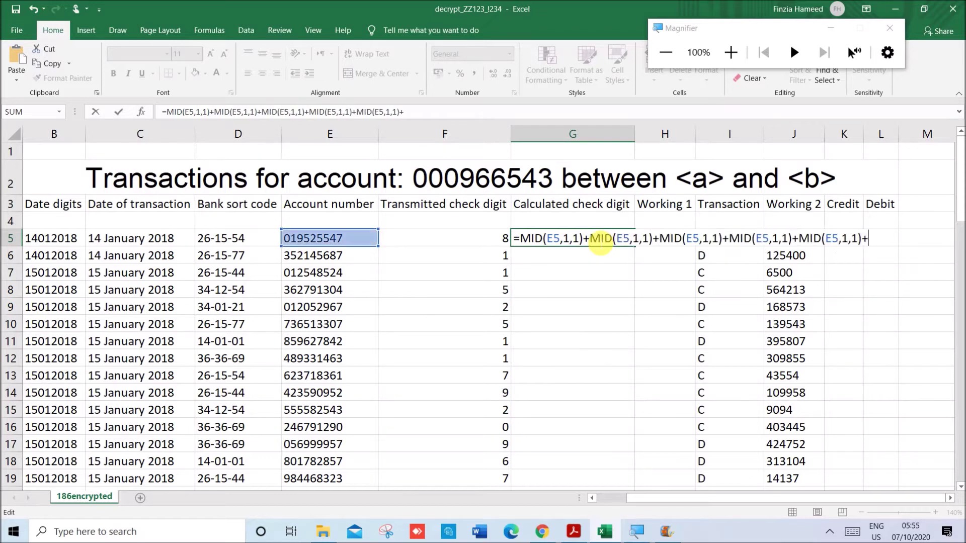
{"action": "key", "text": "ctrl+v"}
{"action": "key", "text": "ctrl+v"}
{"action": "key", "text": "ctrl+v"}
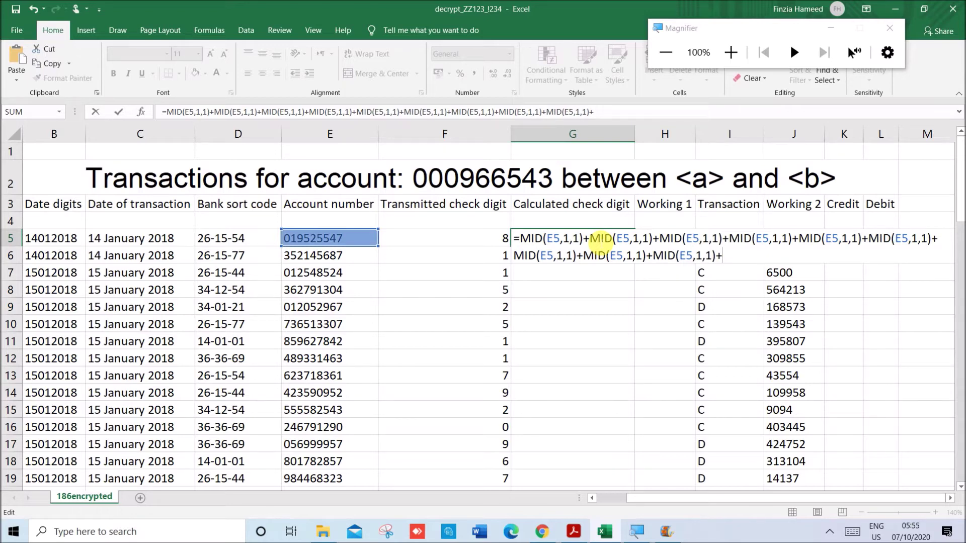
{"action": "key", "text": "BackSpace"}
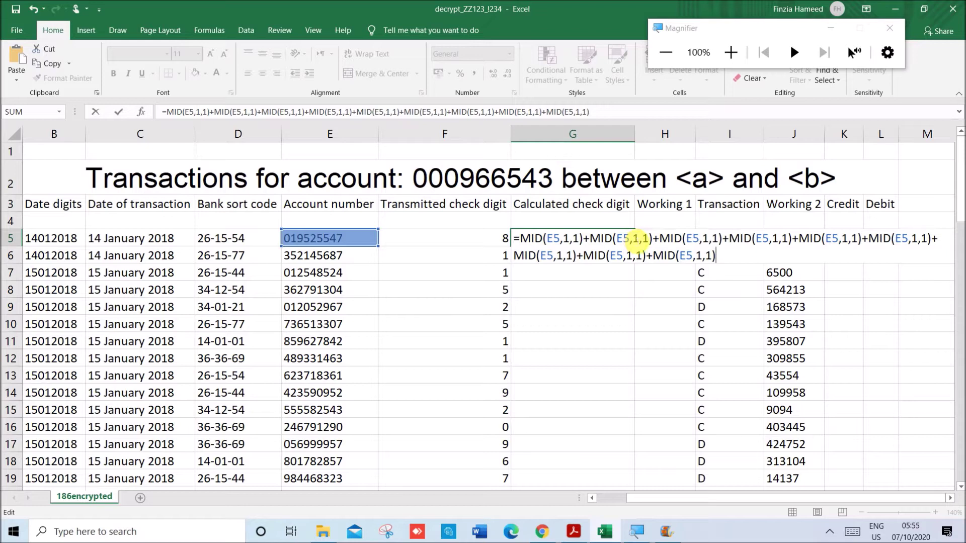
{"action": "left_click", "coordinate": [637, 239]}
Change the start positions of the second, third and fourth MID terms to 2, 2 and 4
{"action": "type", "text": "2"}
{"action": "double_click", "coordinate": [705, 238]}
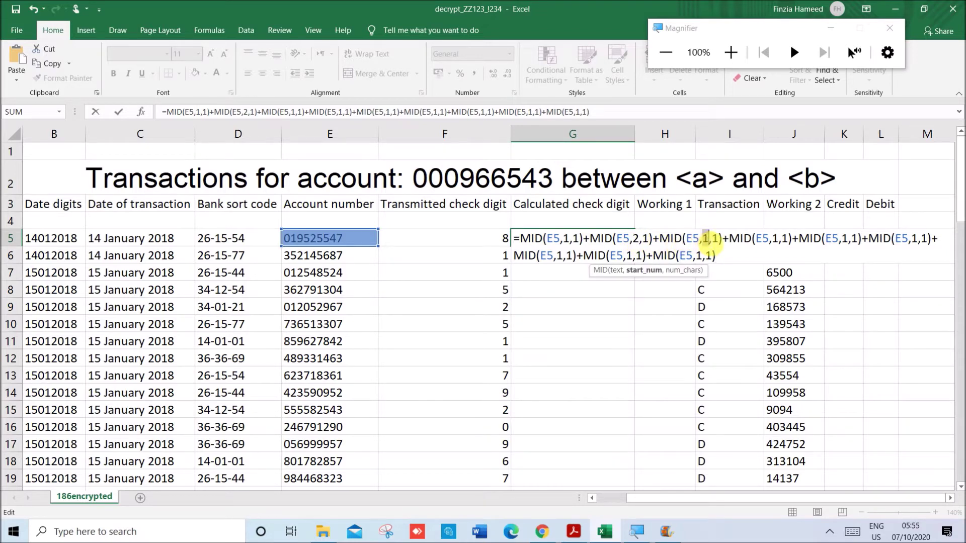
{"action": "type", "text": "2"}
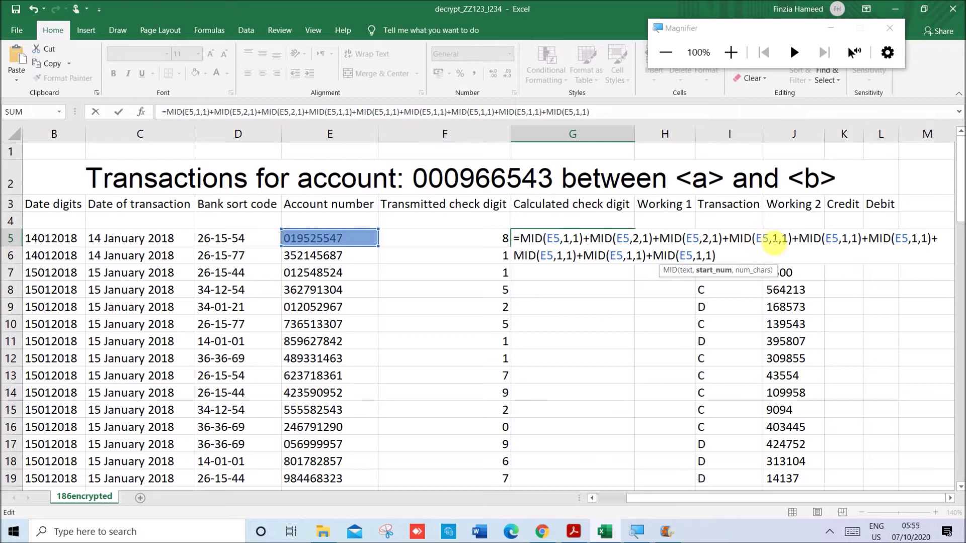
{"action": "double_click", "coordinate": [773, 238]}
{"action": "type", "text": "2"}
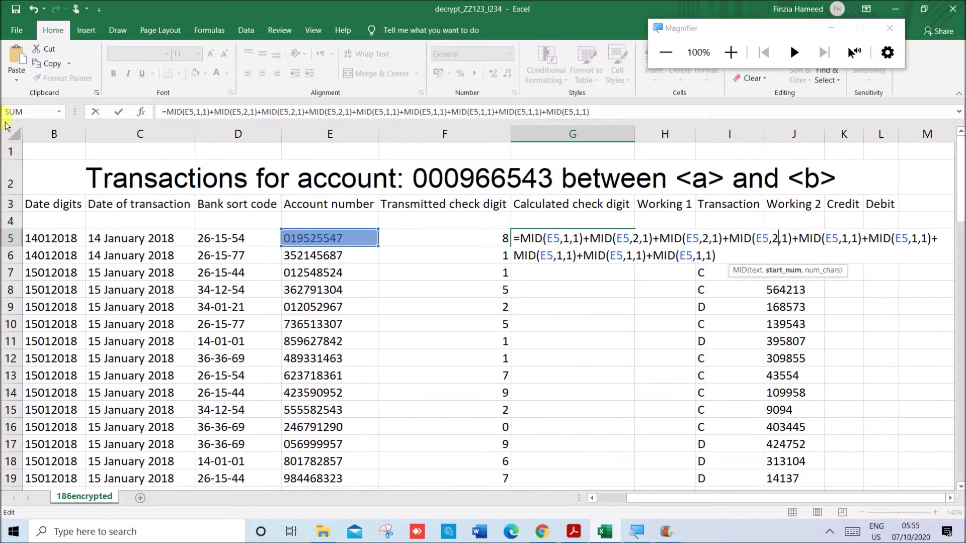
{"action": "key", "text": "BackSpace"}
{"action": "type", "text": "4"}
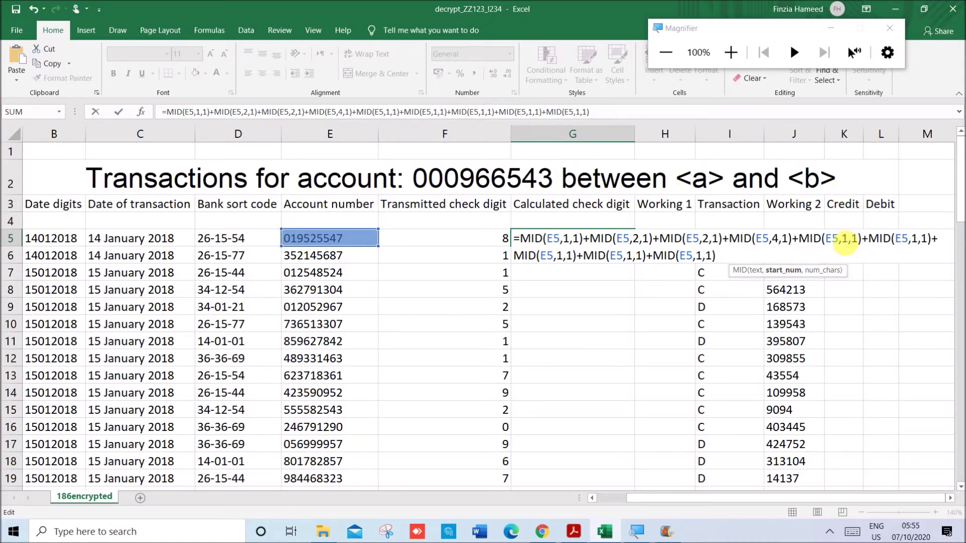
Set the fifth through ninth MID terms' start positions to 5, 6, 7, 8 and 9
{"action": "double_click", "coordinate": [846, 238]}
{"action": "type", "text": "5"}
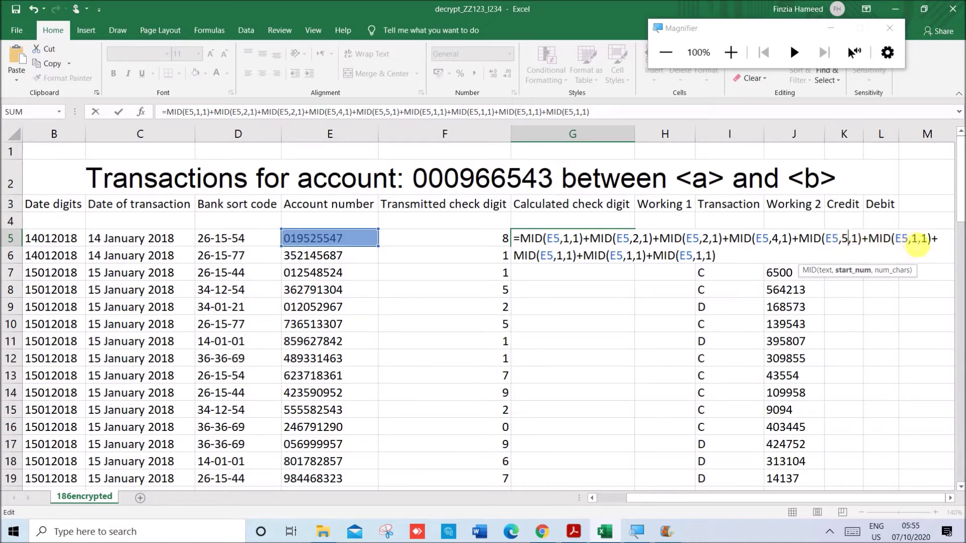
{"action": "double_click", "coordinate": [915, 239]}
{"action": "left_click", "coordinate": [915, 239]}
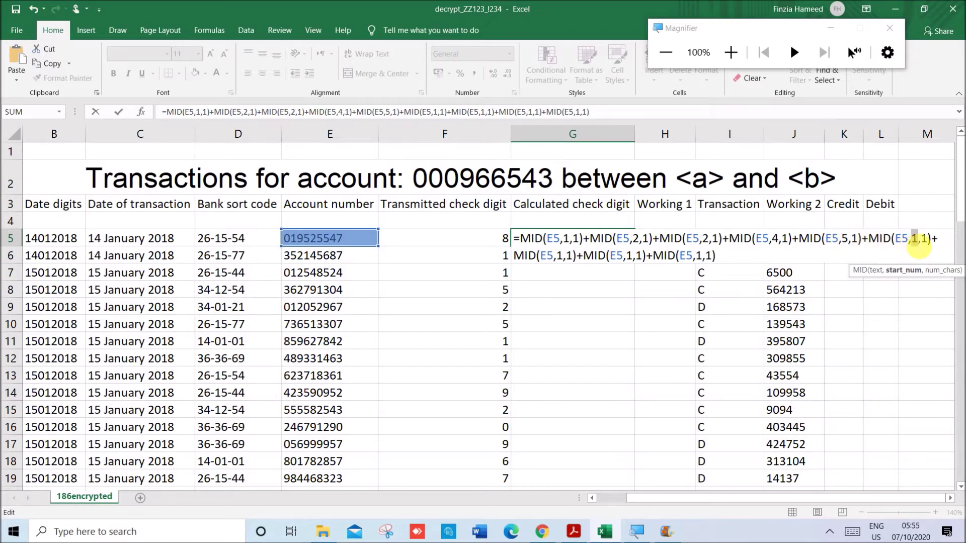
{"action": "type", "text": "6"}
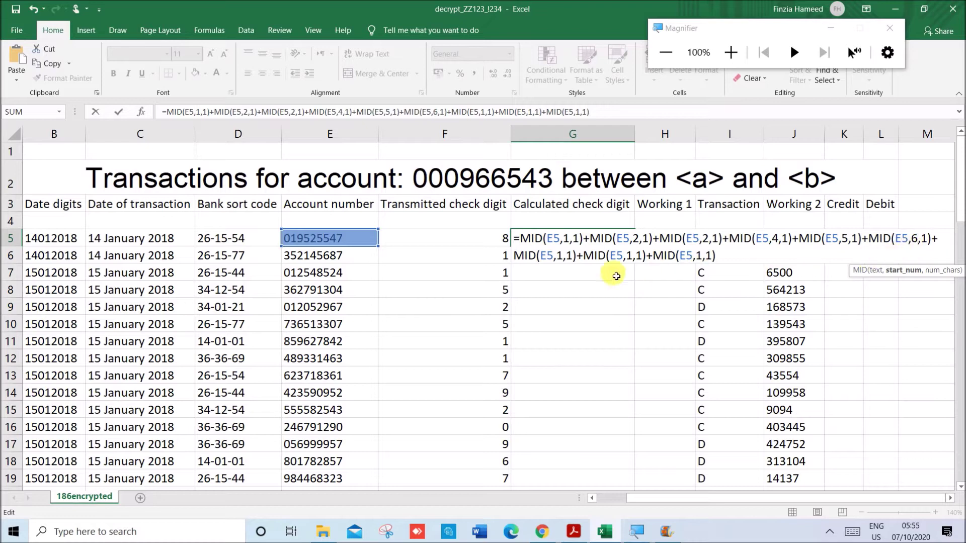
{"action": "double_click", "coordinate": [559, 257]}
{"action": "left_click", "coordinate": [560, 257]}
{"action": "type", "text": "7"}
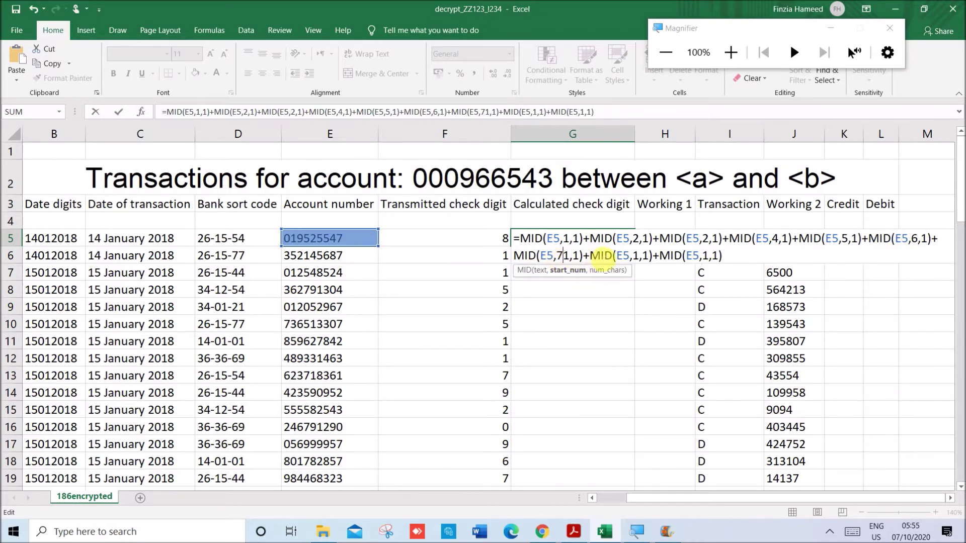
{"action": "key", "text": "Delete"}
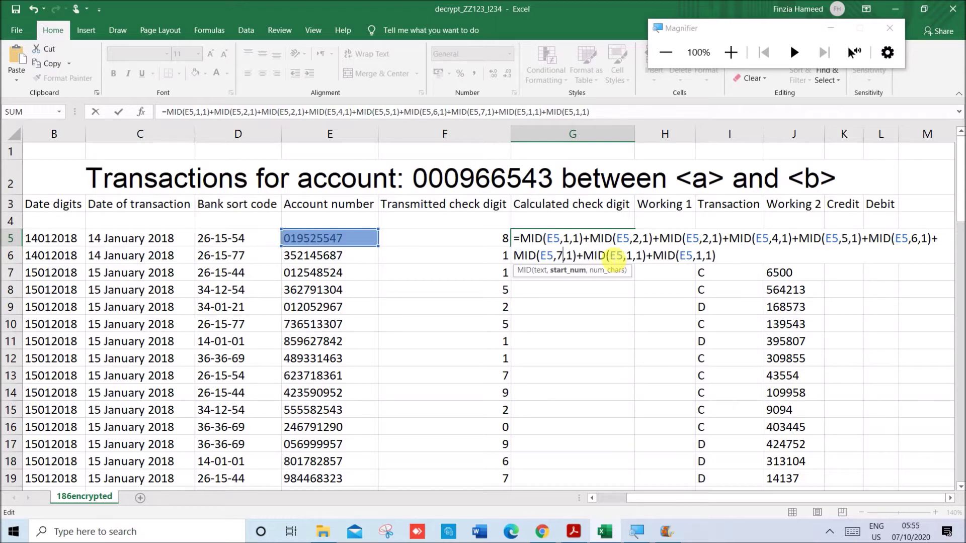
{"action": "left_click", "coordinate": [630, 256]}
{"action": "type", "text": "8"}
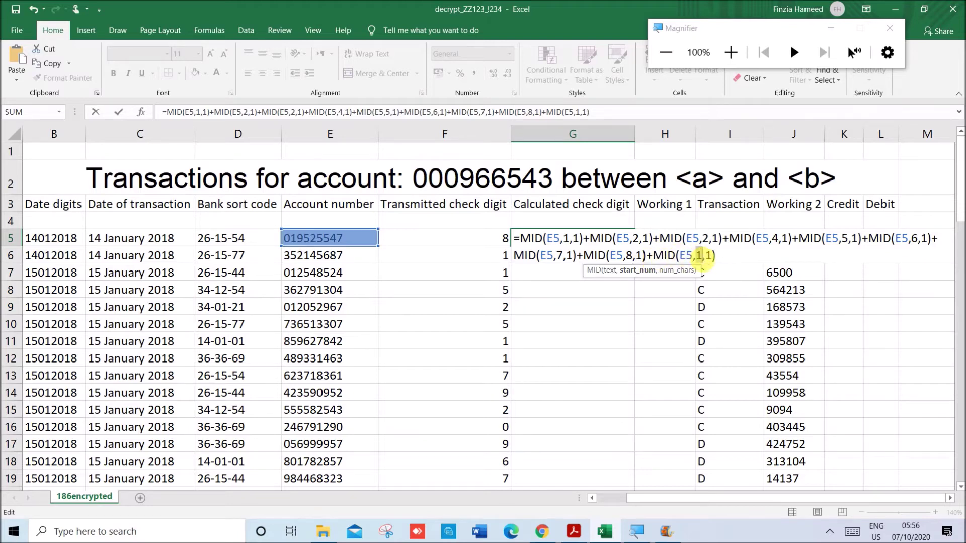
{"action": "left_click", "coordinate": [697, 256]}
{"action": "type", "text": "9"}
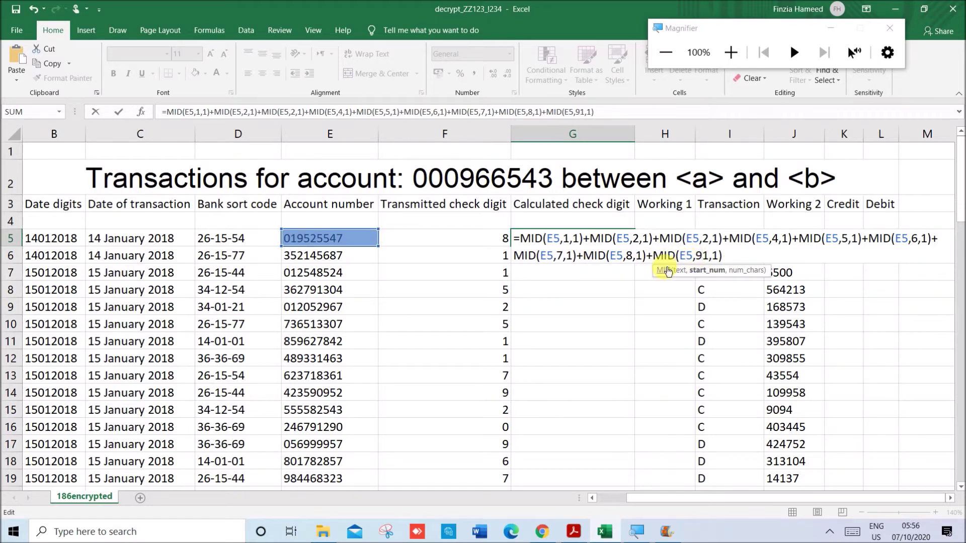
{"action": "key", "text": "Delete"}
{"action": "left_click", "coordinate": [734, 258]}
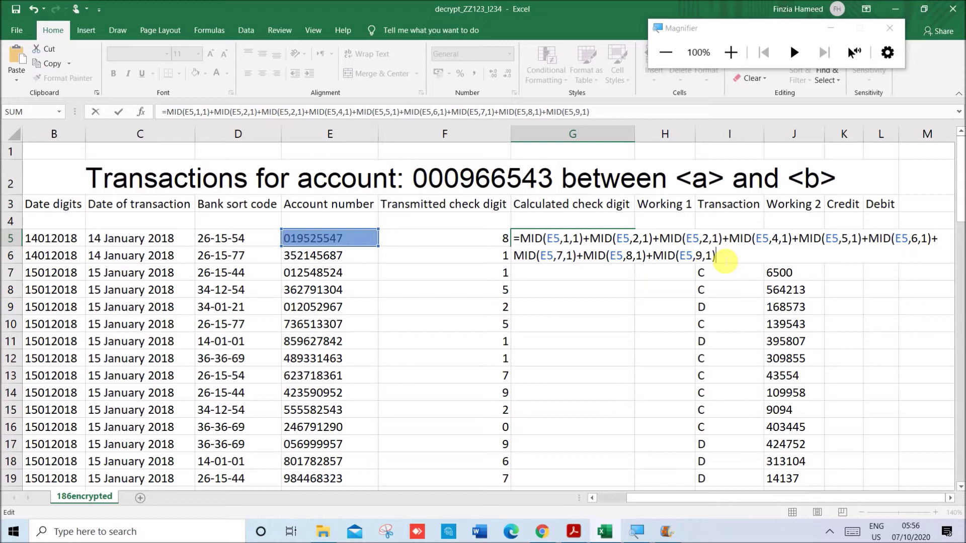
Change the third MID's start position in G5 from 2 to 3 so the digit sum shows 38
{"action": "left_click", "coordinate": [560, 239]}
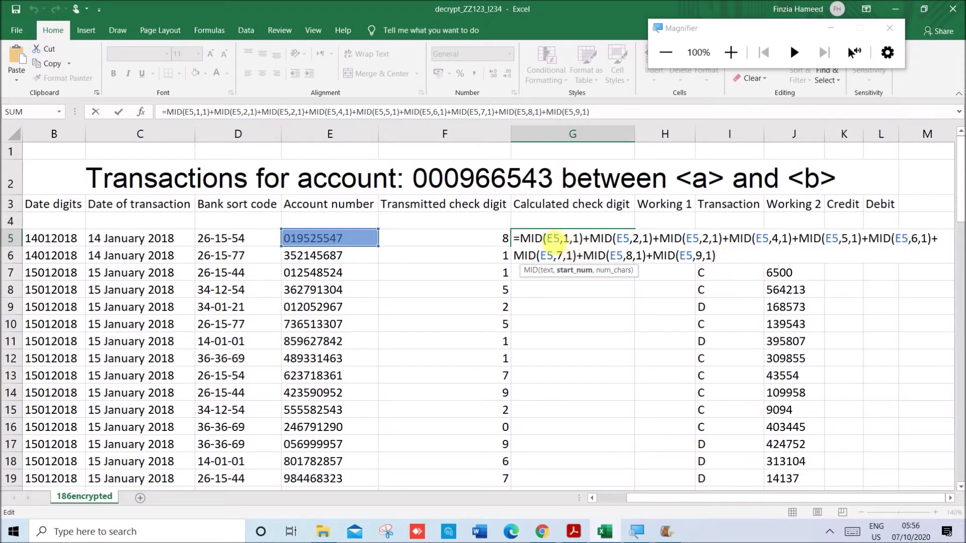
{"action": "left_click_drag", "start_coordinate": [562, 239], "coordinate": [580, 238]}
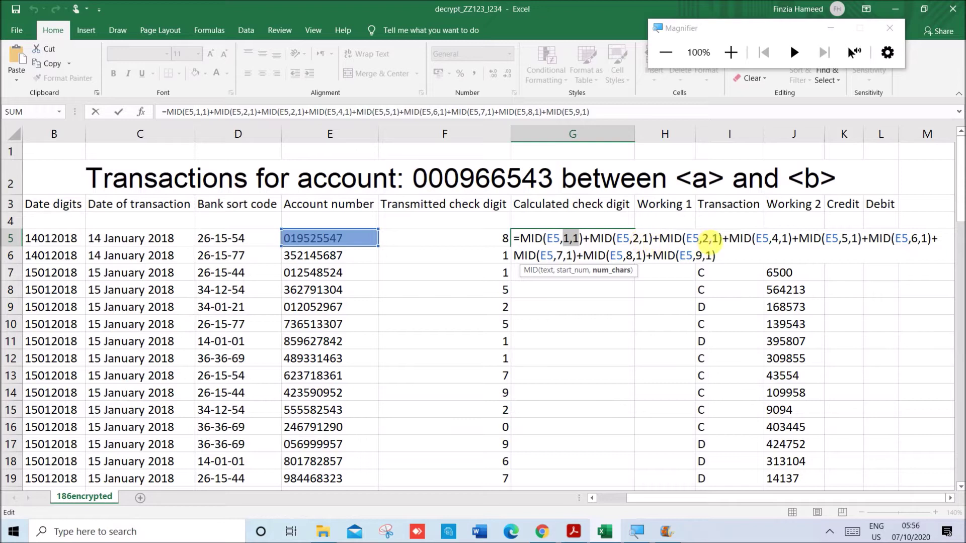
{"action": "left_click", "coordinate": [707, 238]}
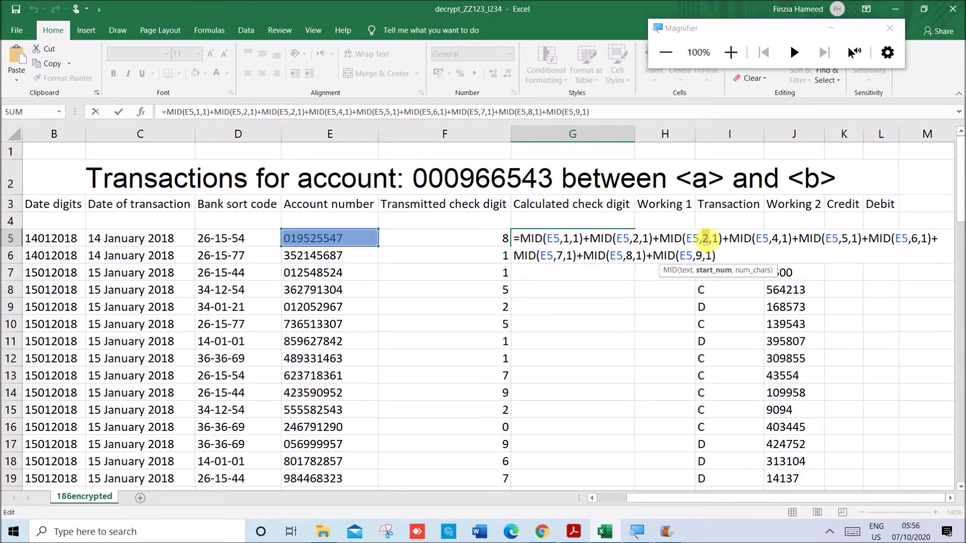
{"action": "key", "text": "BackSpace"}
{"action": "type", "text": "3"}
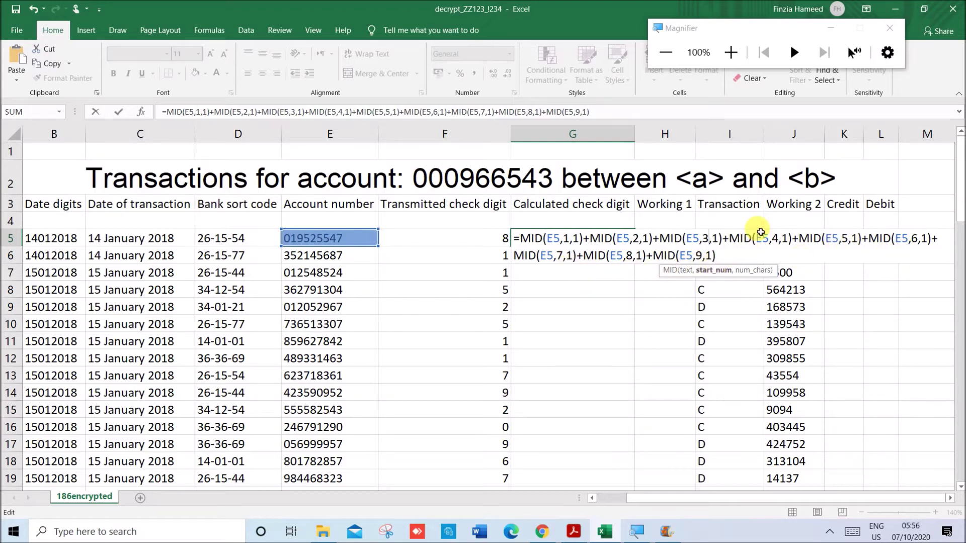
{"action": "key", "text": "Left"}
{"action": "key", "text": "Left"}
{"action": "key", "text": "Left"}
{"action": "key", "text": "Left"}
{"action": "key", "text": "Left"}
{"action": "key", "text": "Left"}
{"action": "key", "text": "Left"}
{"action": "key", "text": "Left"}
{"action": "key", "text": "Left"}
{"action": "key", "text": "Left"}
{"action": "key", "text": "Left"}
{"action": "key", "text": "Left"}
{"action": "key", "text": "Left"}
{"action": "key", "text": "Left"}
{"action": "key", "text": "Return"}
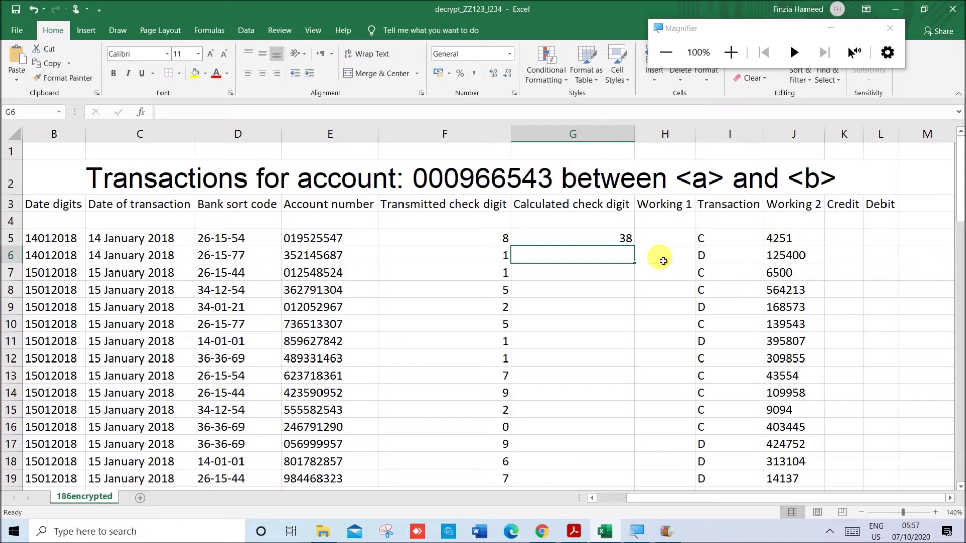
{"action": "left_click", "coordinate": [606, 243]}
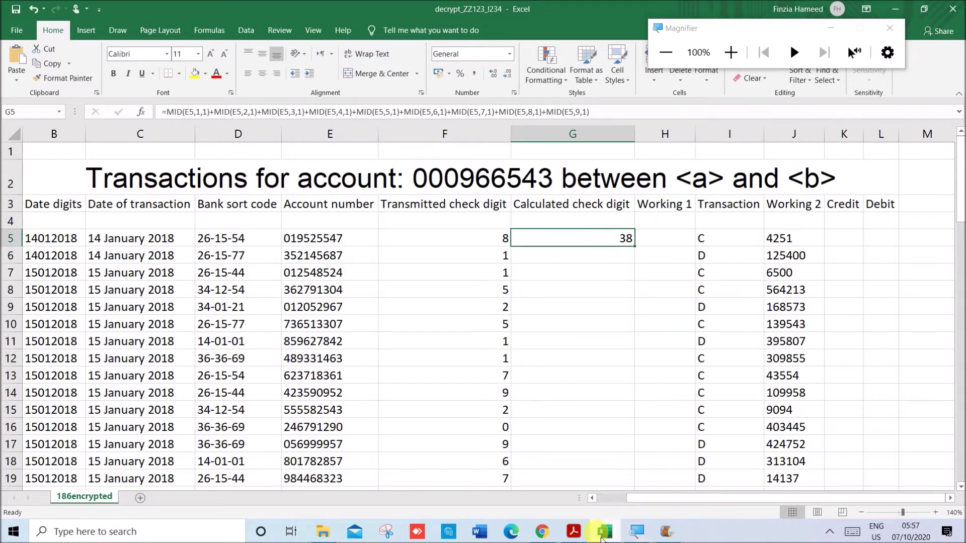
Highlight question 4's phrase about extracting the last digit in the exam paper
{"action": "left_click", "coordinate": [574, 532]}
{"action": "left_click", "coordinate": [424, 370]}
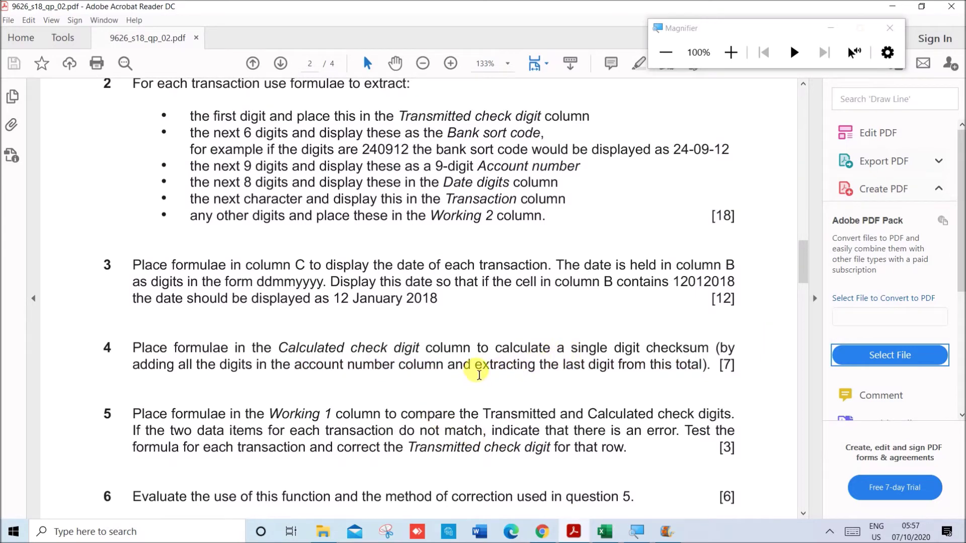
{"action": "left_click_drag", "start_coordinate": [475, 365], "coordinate": [702, 366]}
{"action": "left_click", "coordinate": [604, 532]}
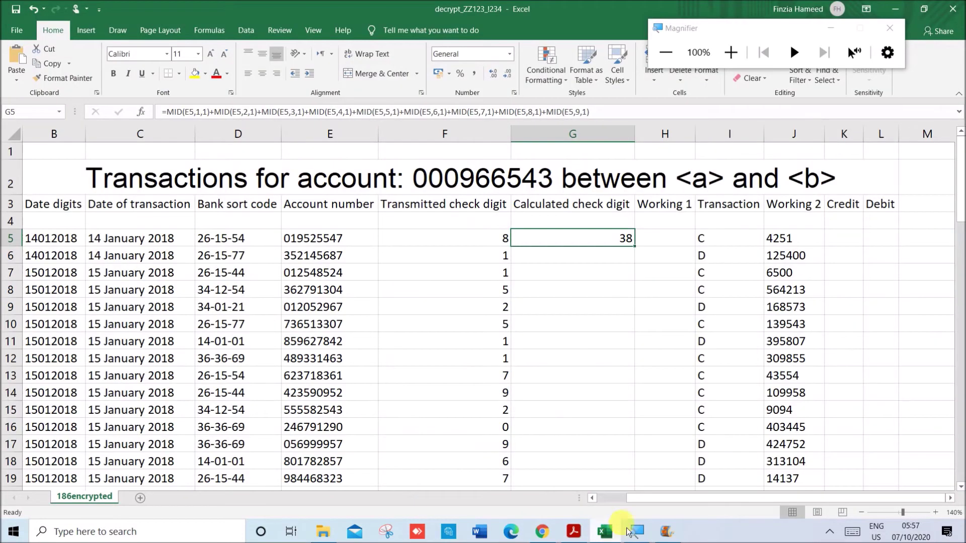
Wrap G5's digit sum in RIGHT(...,1) to take only its last digit
{"action": "double_click", "coordinate": [611, 242]}
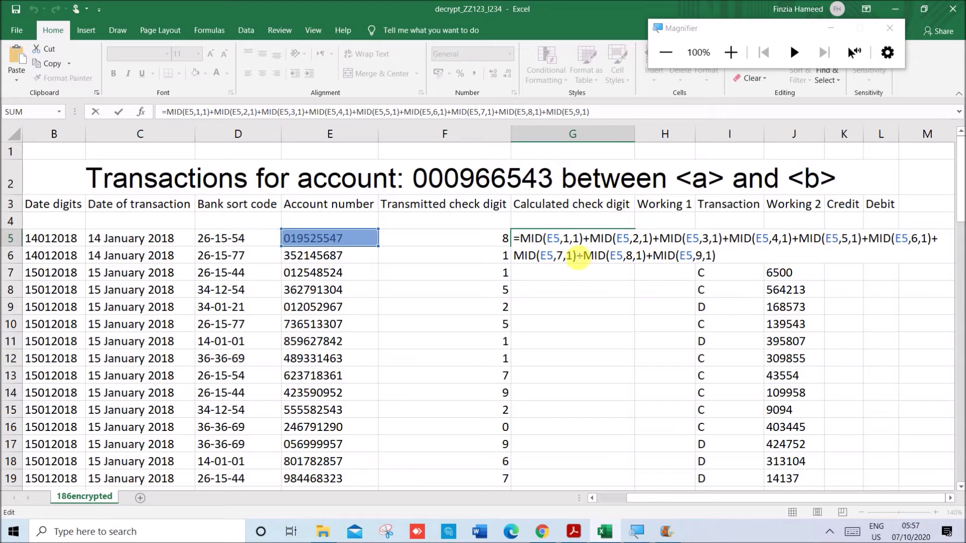
{"action": "type", "text": "RIGHT"}
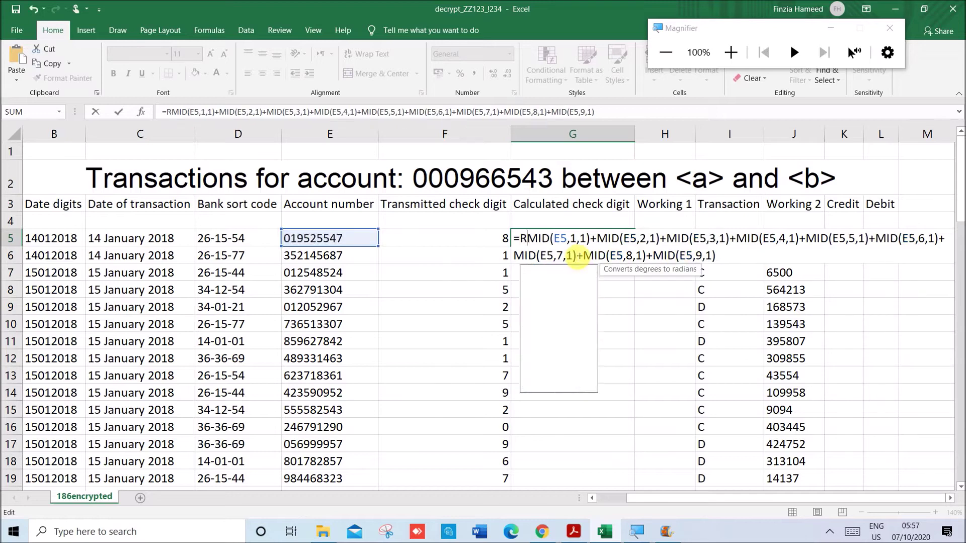
{"action": "type", "text": "("}
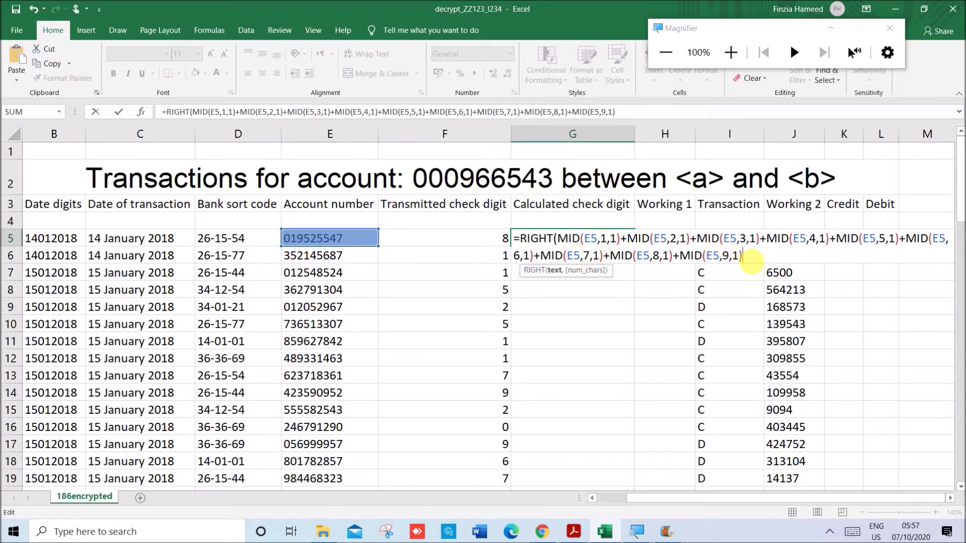
{"action": "type", "text": ")"}
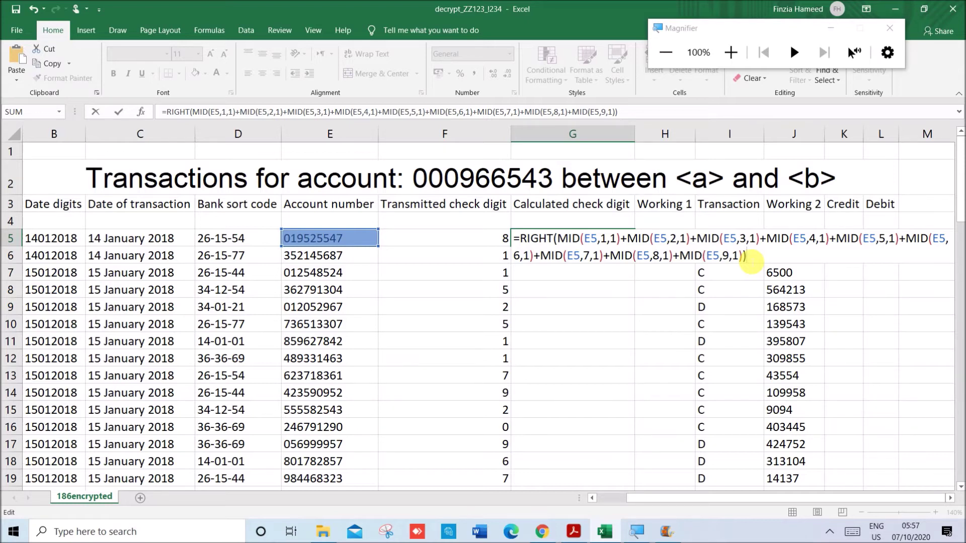
{"action": "key", "text": "BackSpace"}
{"action": "type", "text": ",1)"}
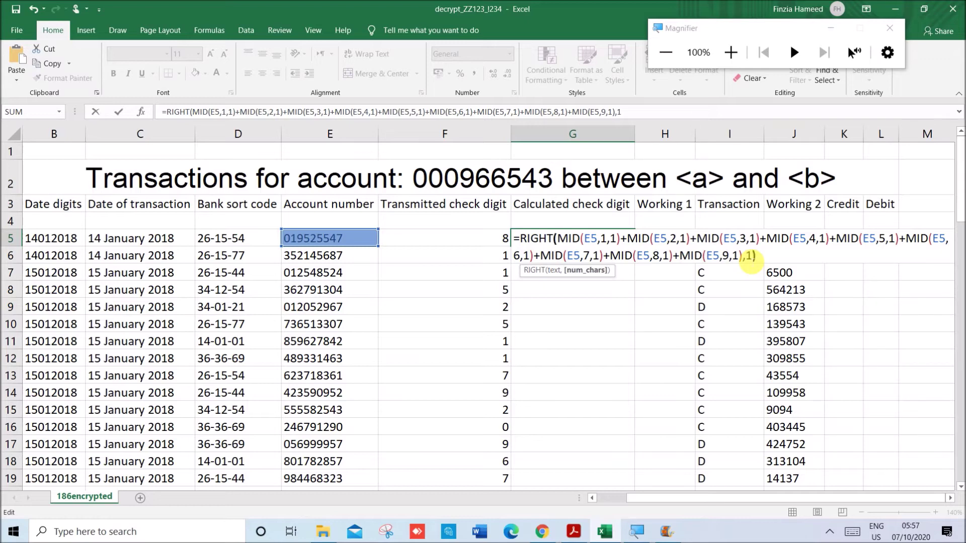
{"action": "key", "text": "BackSpace"}
{"action": "key", "text": "BackSpace"}
{"action": "key", "text": "BackSpace"}
{"action": "type", "text": ",1)"}
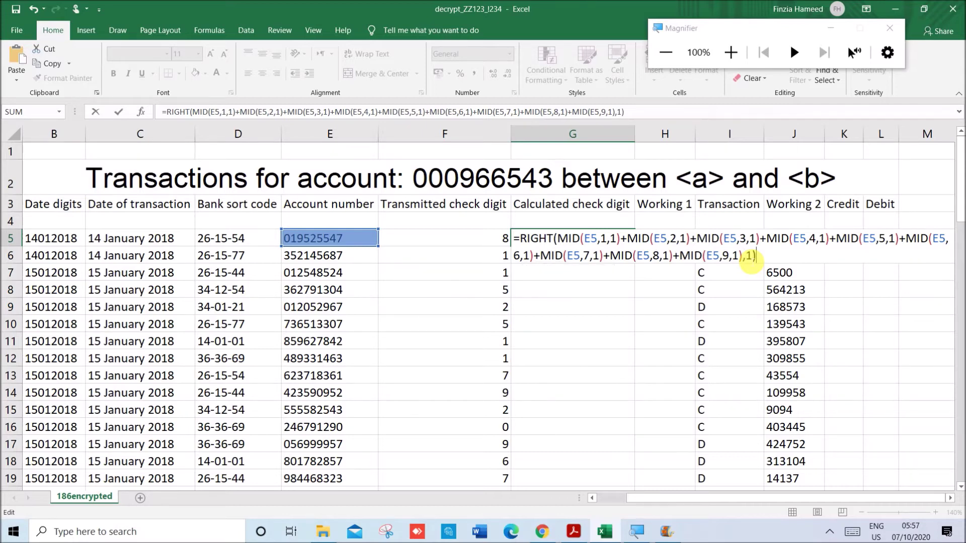
{"action": "key", "text": "Return"}
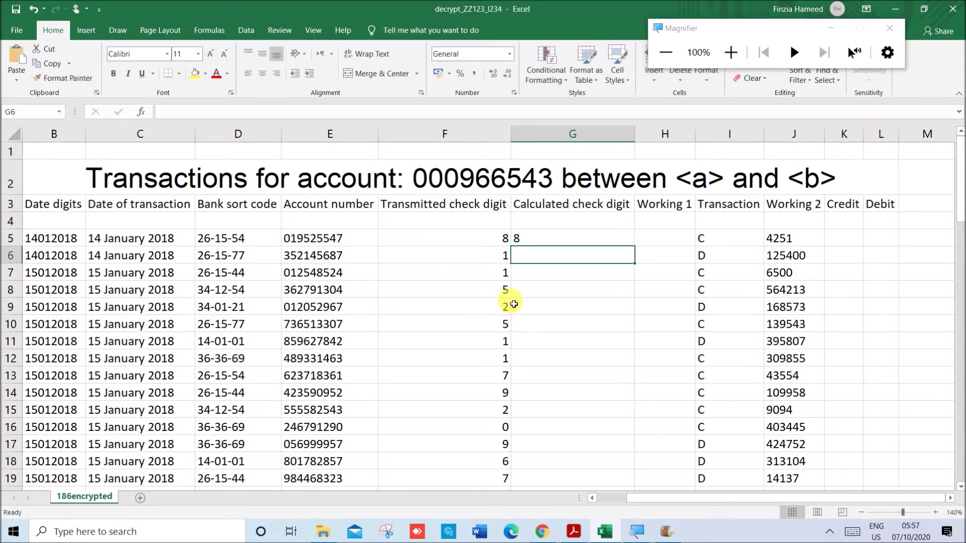
{"action": "left_click", "coordinate": [591, 240]}
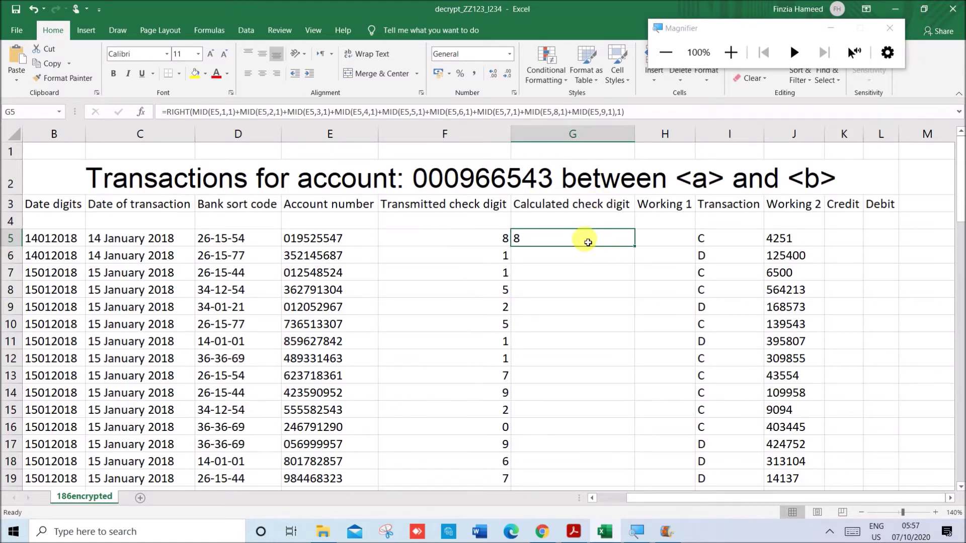
Wrap G5's formula in VALUE, giving 8, and fill it down the Calculated check digit column
{"action": "double_click", "coordinate": [588, 242]}
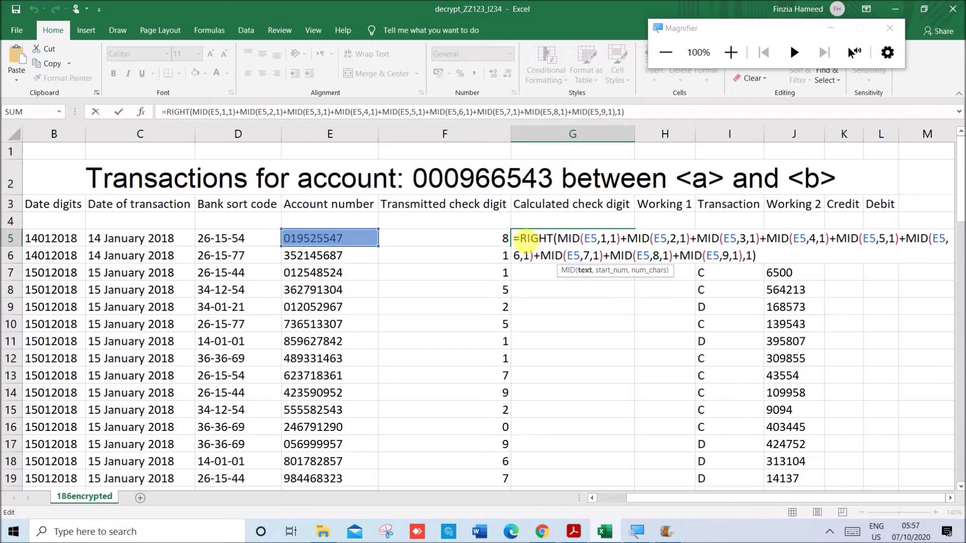
{"action": "left_click", "coordinate": [521, 239]}
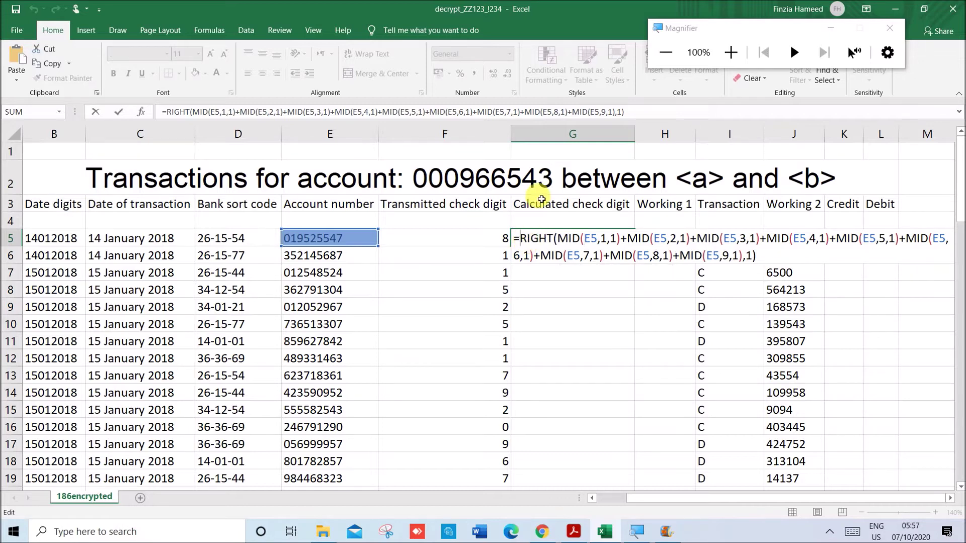
{"action": "type", "text": "VALUE"}
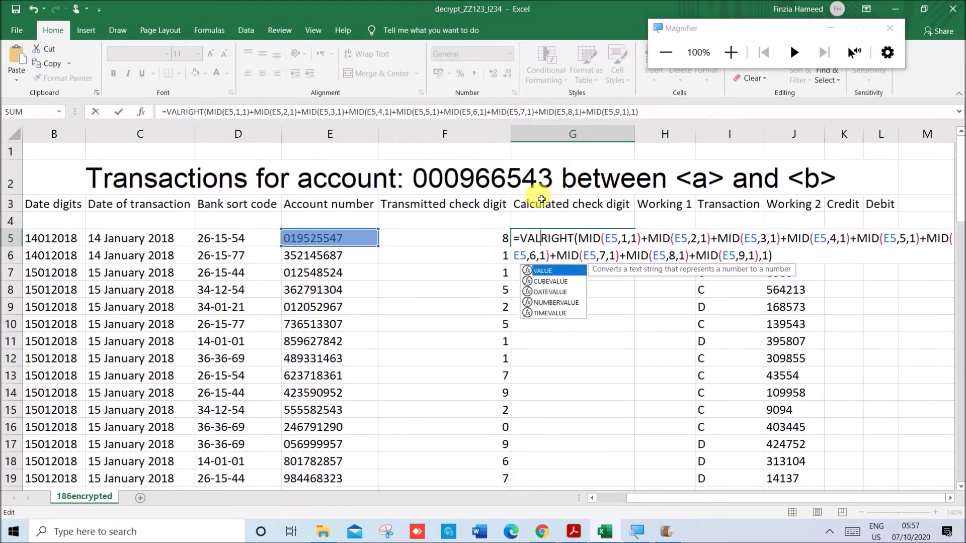
{"action": "type", "text": "("}
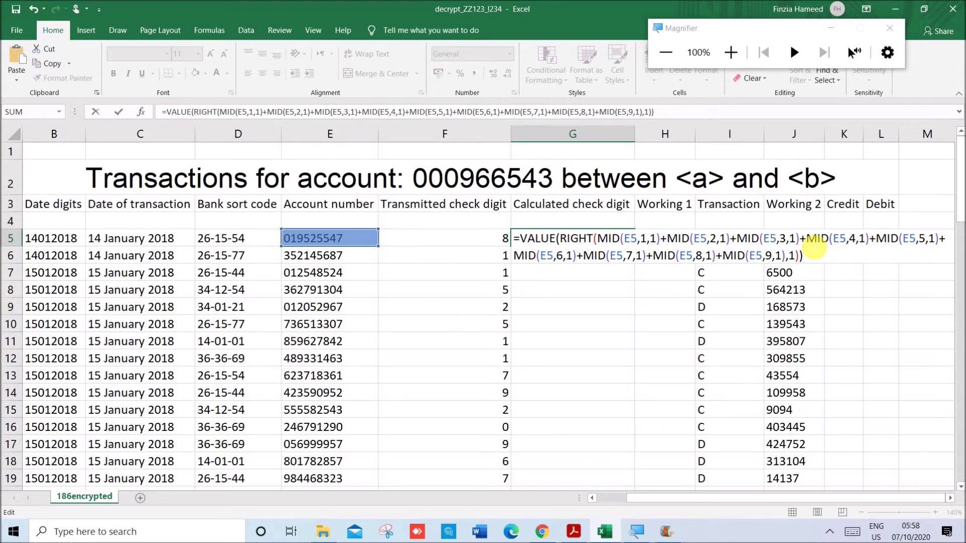
{"action": "key", "text": "Return"}
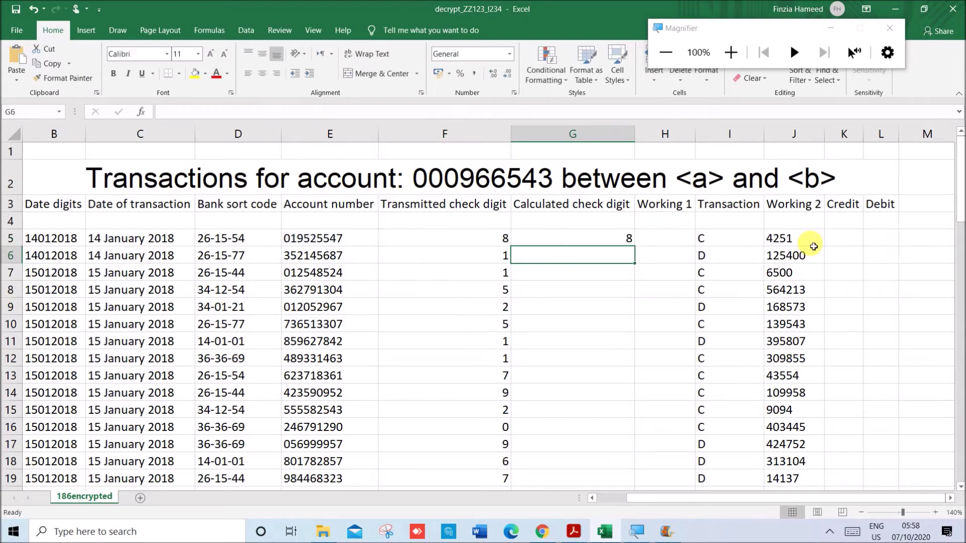
{"action": "left_click", "coordinate": [629, 244]}
{"action": "double_click", "coordinate": [638, 250]}
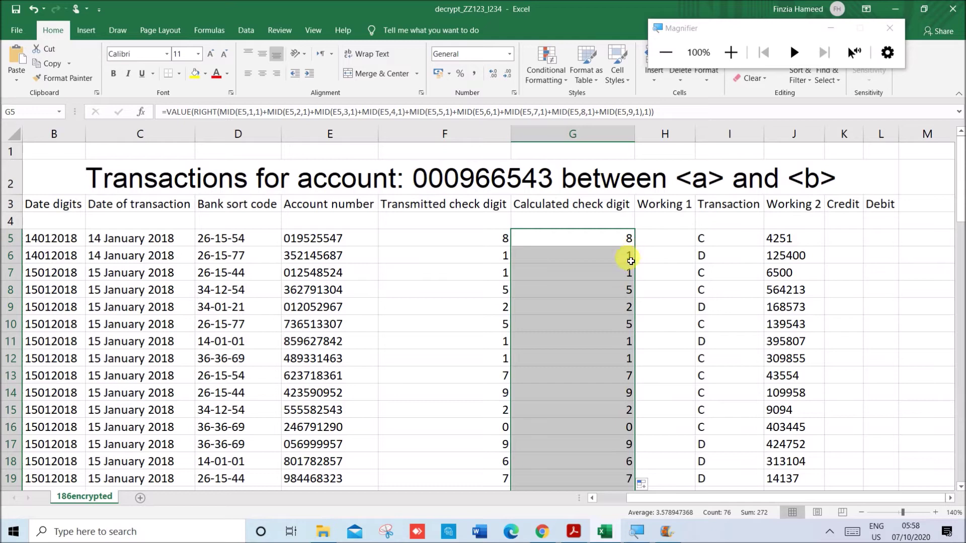
{"action": "left_click", "coordinate": [572, 532]}
{"action": "left_click", "coordinate": [357, 430]}
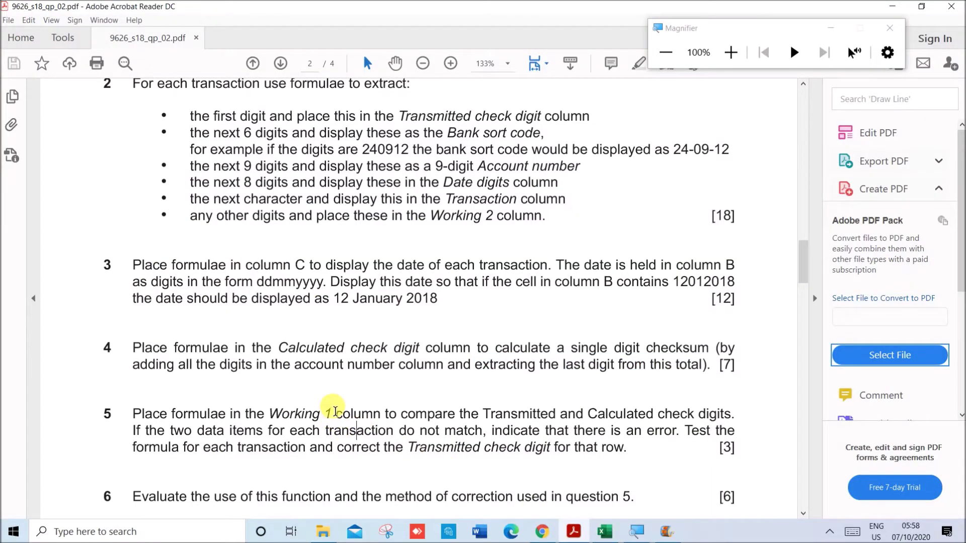
{"action": "scroll", "coordinate": [335, 411], "scroll_direction": "down", "scroll_amount": 1}
{"action": "left_click_drag", "start_coordinate": [271, 392], "coordinate": [741, 388]}
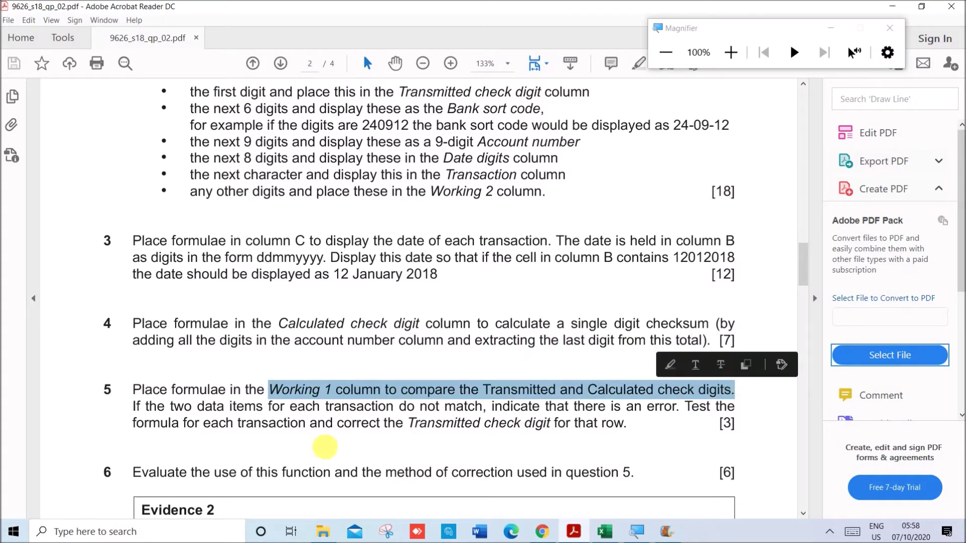
{"action": "left_click_drag", "start_coordinate": [233, 416], "coordinate": [680, 414]}
{"action": "left_click_drag", "start_coordinate": [173, 429], "coordinate": [629, 434]}
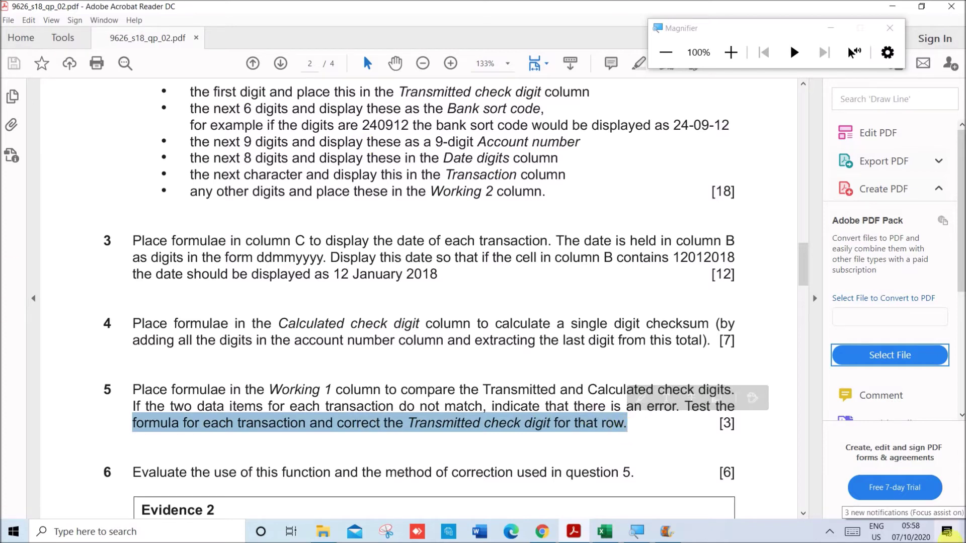
{"action": "left_click", "coordinate": [605, 532]}
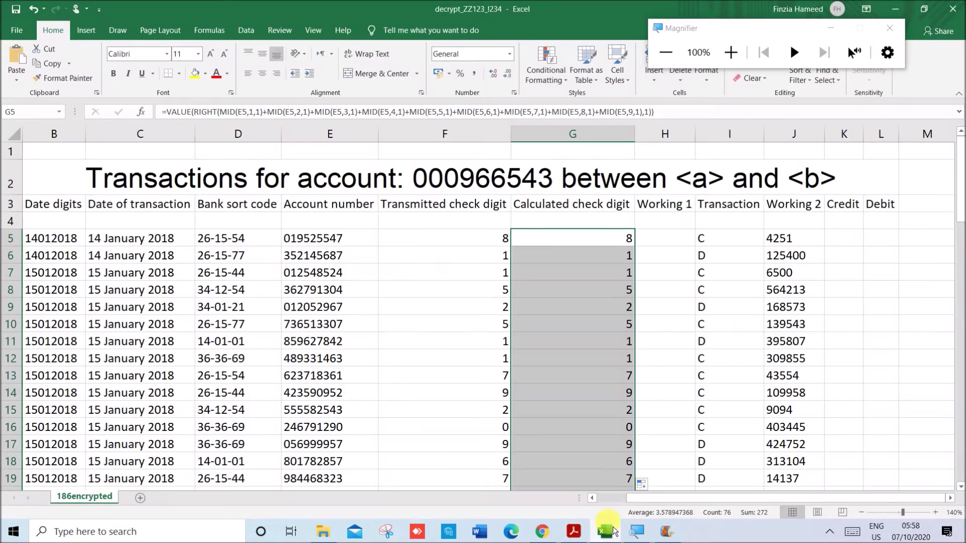
Enter =IF(F5=G5,"","Error") in Working 1 cell H5
{"action": "left_click", "coordinate": [654, 326]}
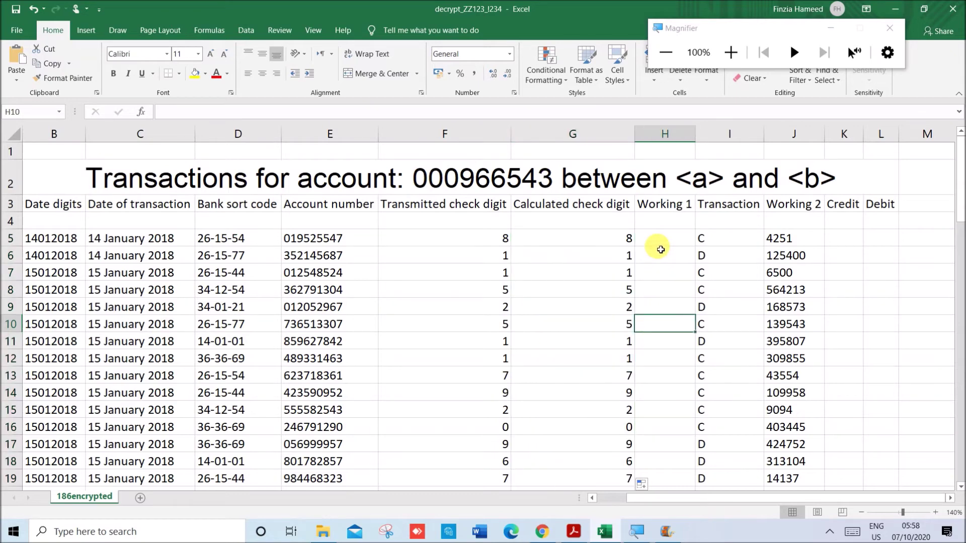
{"action": "left_click", "coordinate": [661, 242]}
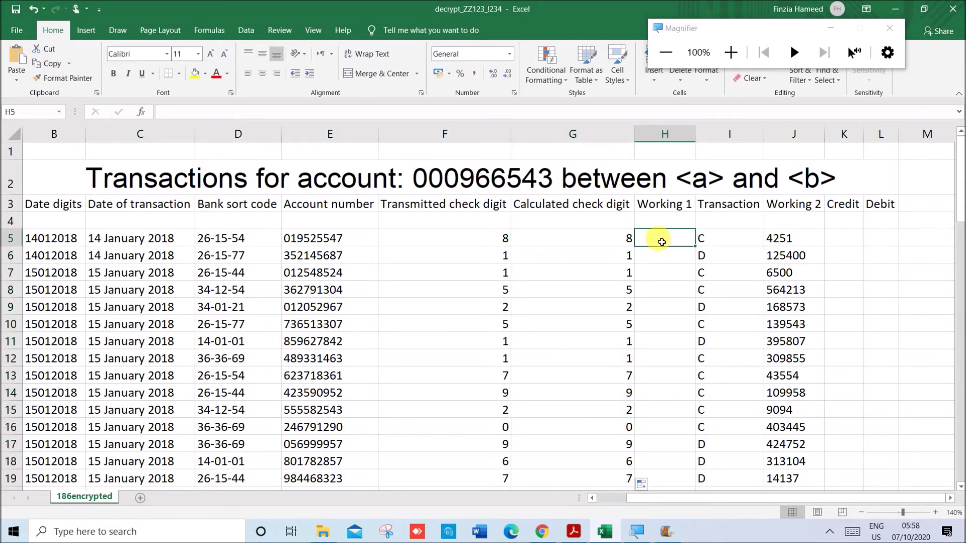
{"action": "type", "text": "="}
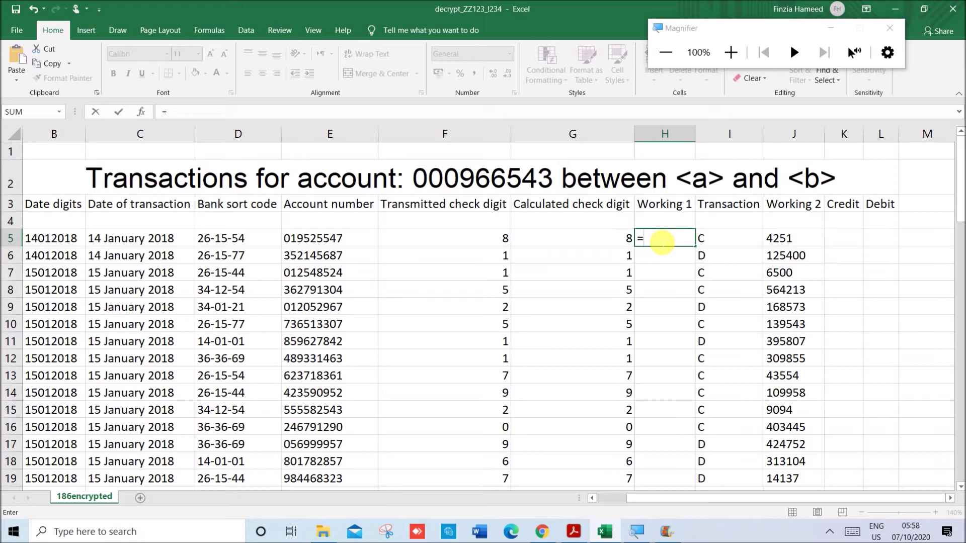
{"action": "type", "text": "IF"}
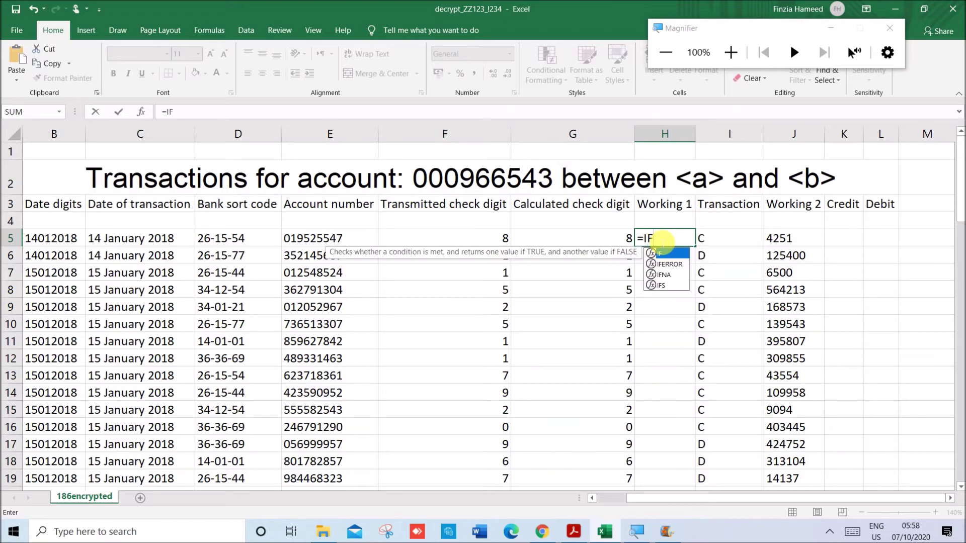
{"action": "type", "text": "("}
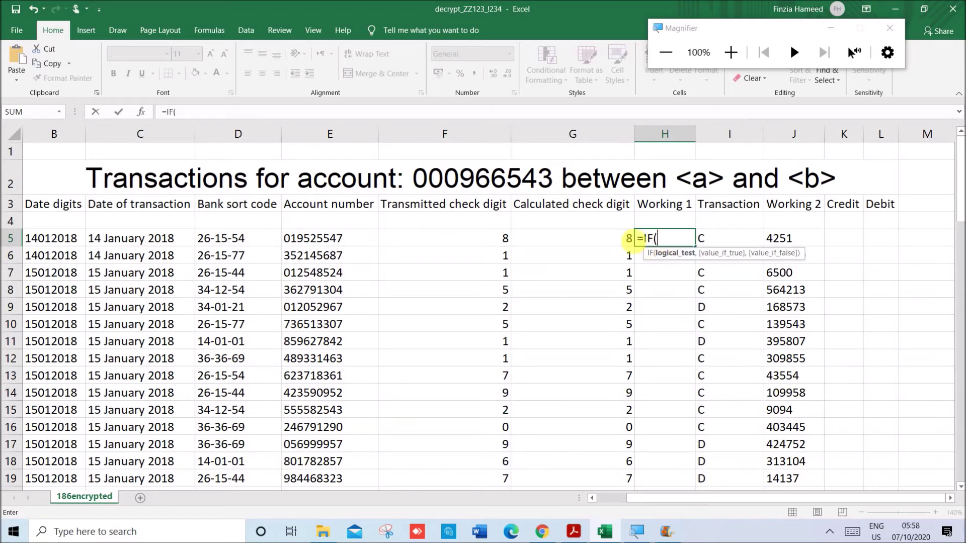
{"action": "left_click", "coordinate": [490, 241]}
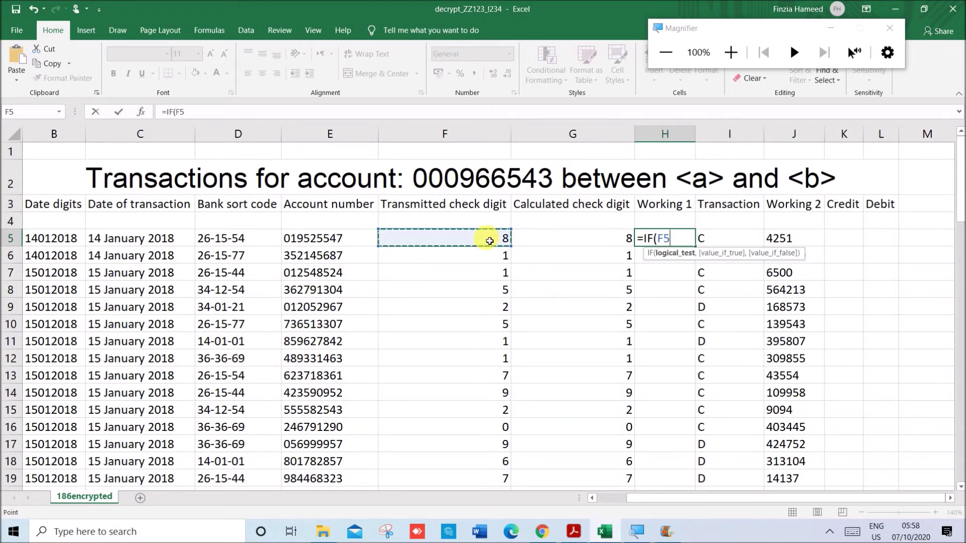
{"action": "type", "text": "="}
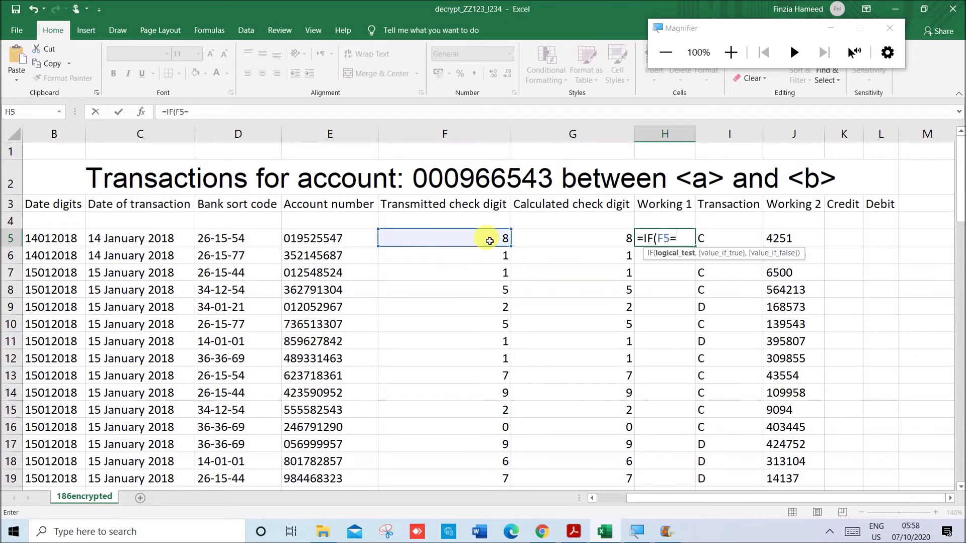
{"action": "left_click", "coordinate": [545, 244]}
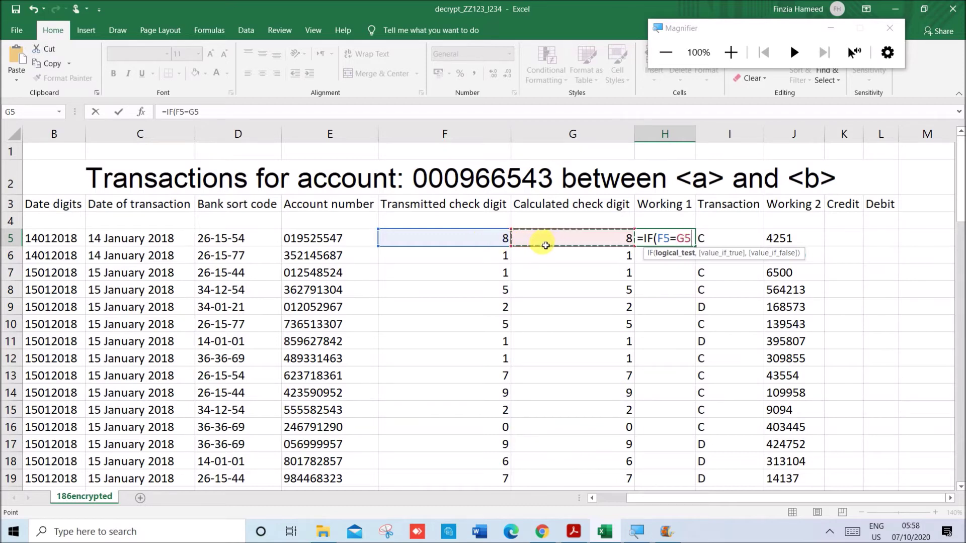
{"action": "type", "text": ","}
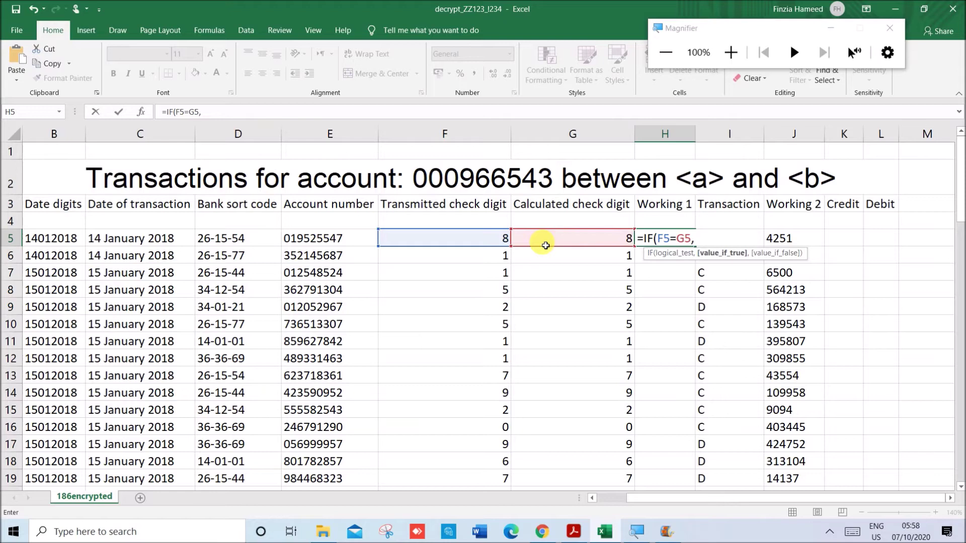
{"action": "type", "text": "\"\","}
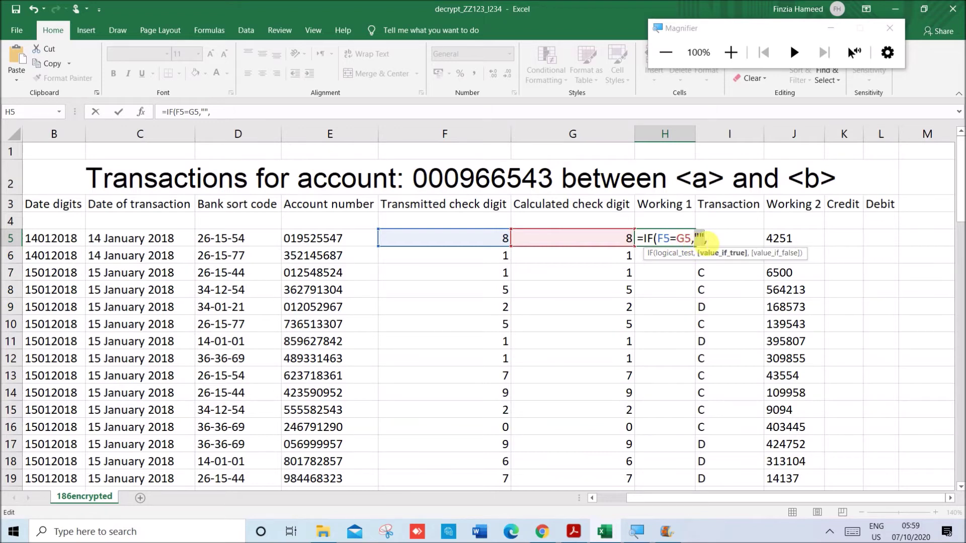
{"action": "left_click", "coordinate": [716, 244]}
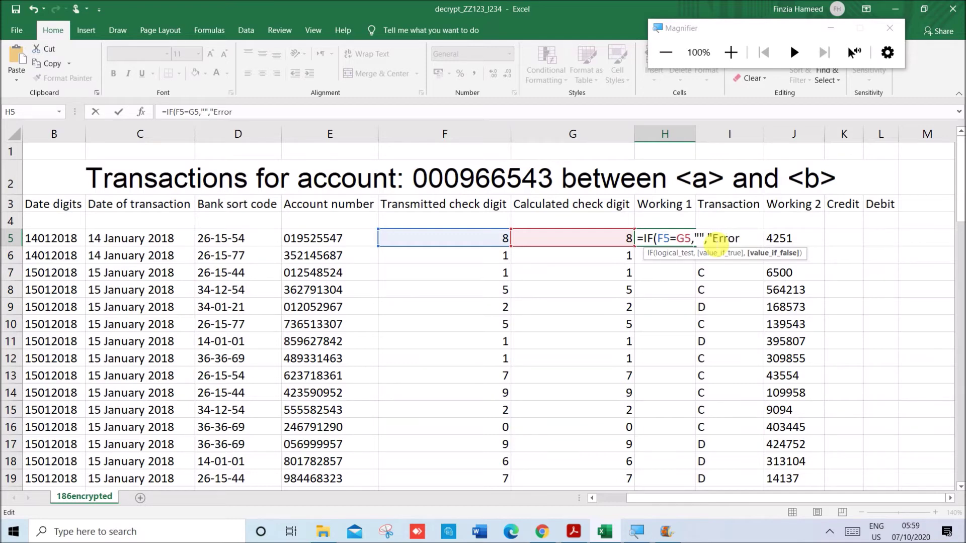
{"action": "type", "text": "\"Error\")"}
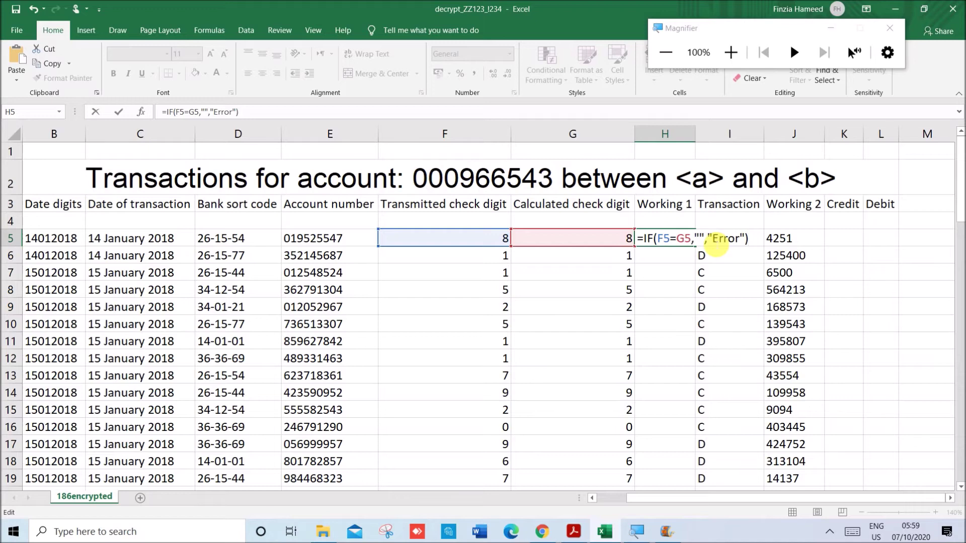
{"action": "key", "text": "Return"}
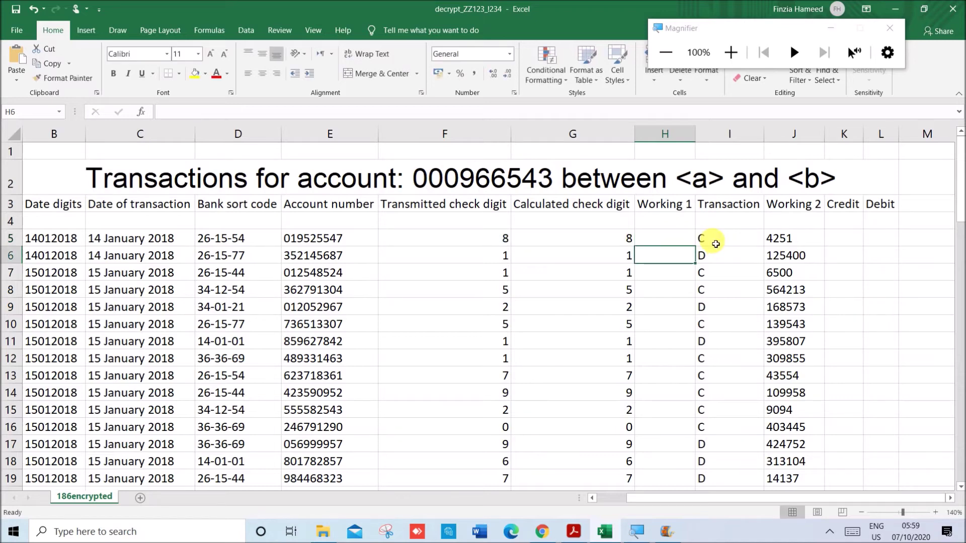
Fill H5's comparison down to H80 and confirm only row 38 shows Error
{"action": "left_click", "coordinate": [673, 237]}
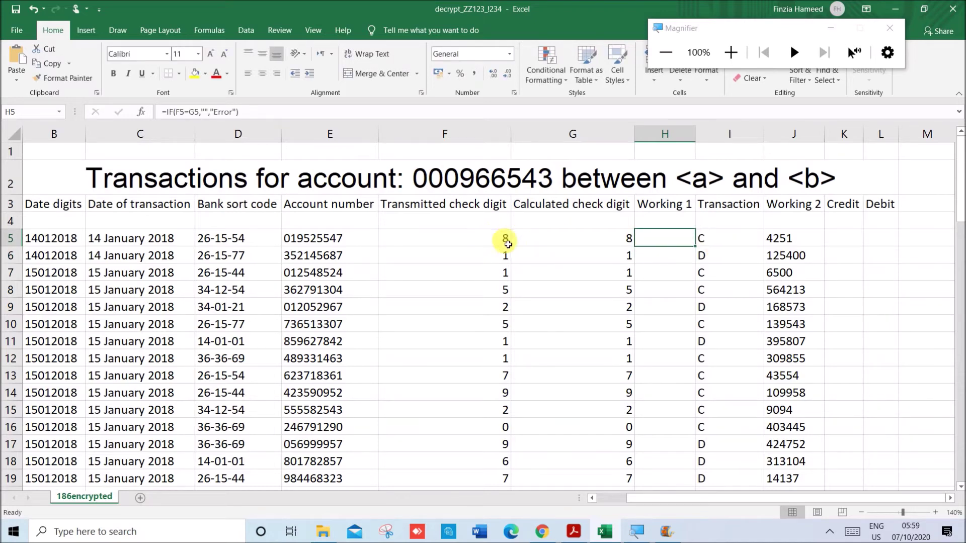
{"action": "mouse_move", "coordinate": [698, 248]}
{"action": "left_mouse_down"}
{"action": "mouse_move", "coordinate": [707, 406]}
{"action": "mouse_move", "coordinate": [691, 538]}
{"action": "mouse_move", "coordinate": [660, 449]}
{"action": "left_mouse_up"}
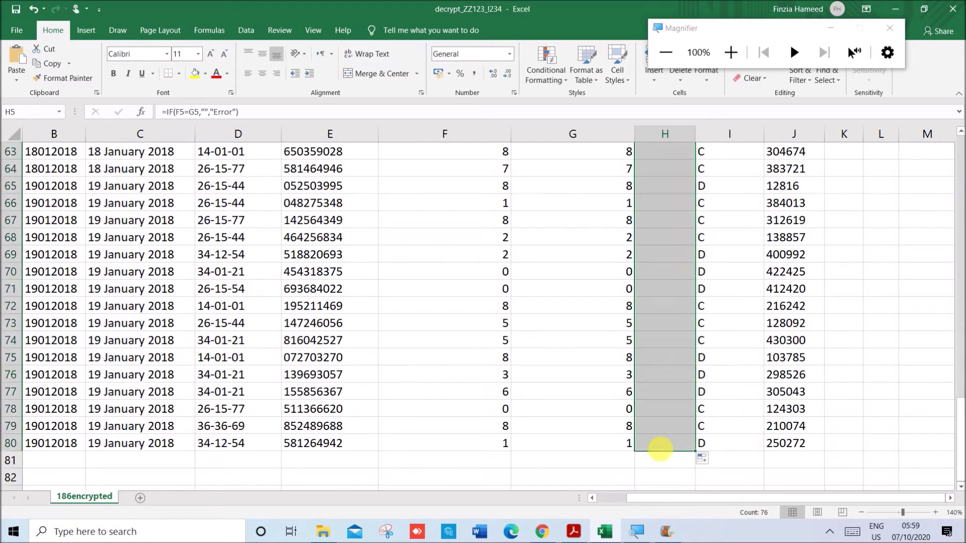
{"action": "scroll", "coordinate": [690, 380], "scroll_direction": "up", "scroll_amount": 13}
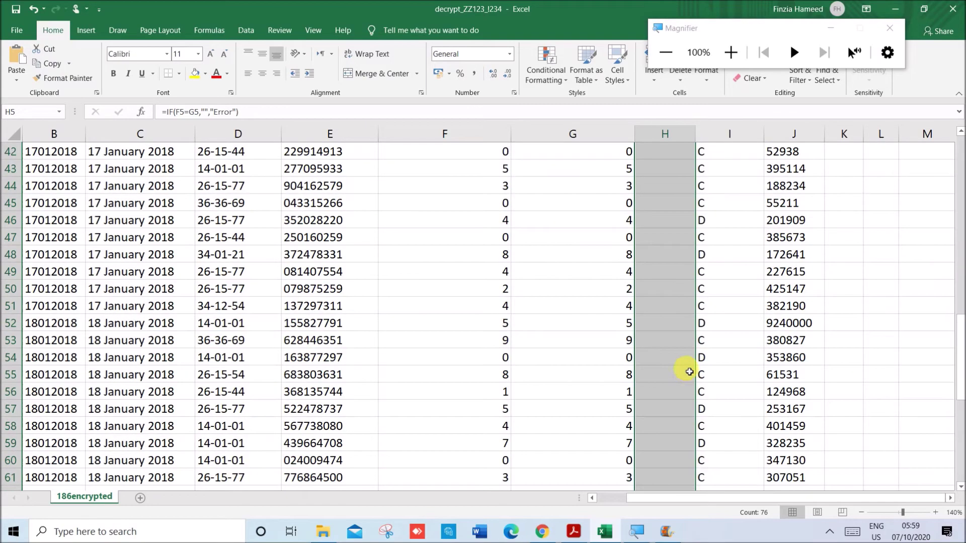
{"action": "scroll", "coordinate": [684, 363], "scroll_direction": "up", "scroll_amount": 8}
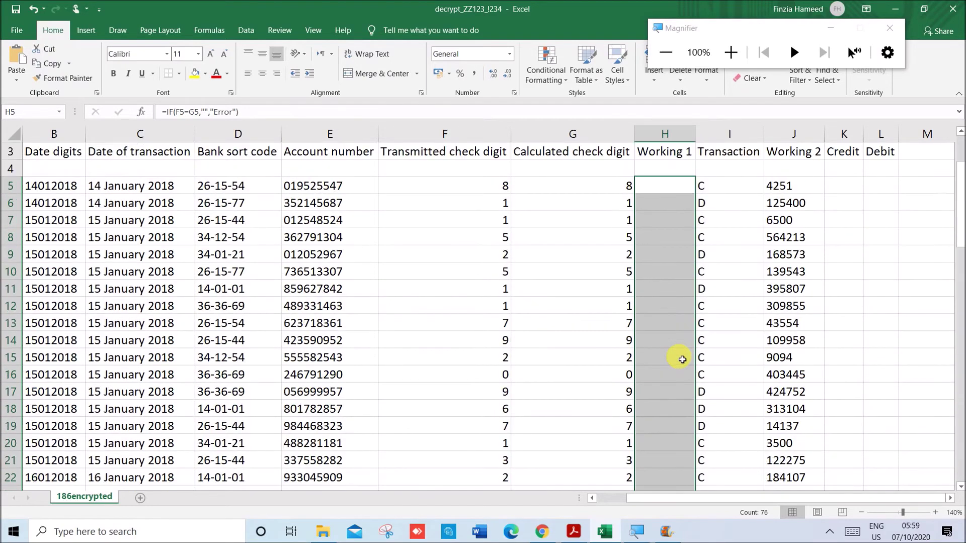
{"action": "scroll", "coordinate": [683, 360], "scroll_direction": "down", "scroll_amount": 8}
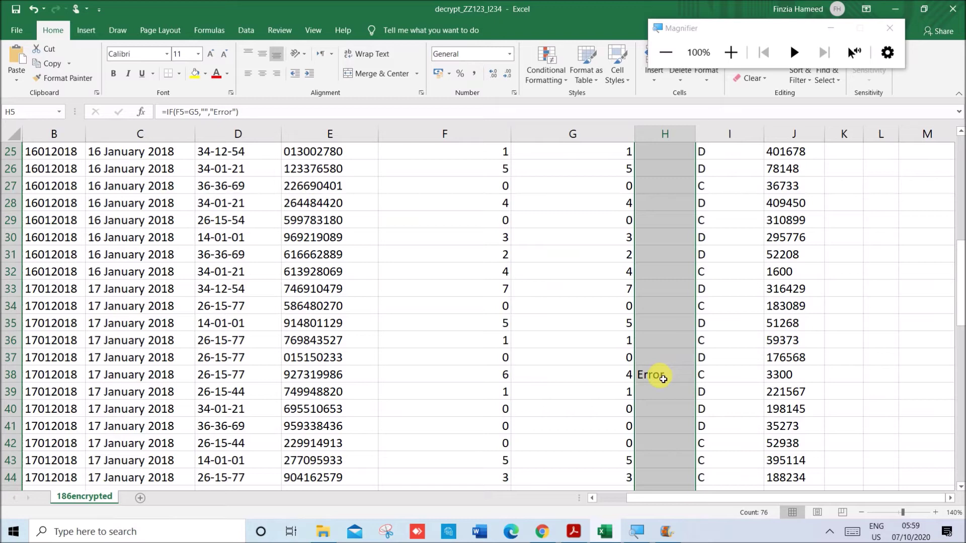
{"action": "left_click", "coordinate": [682, 380]}
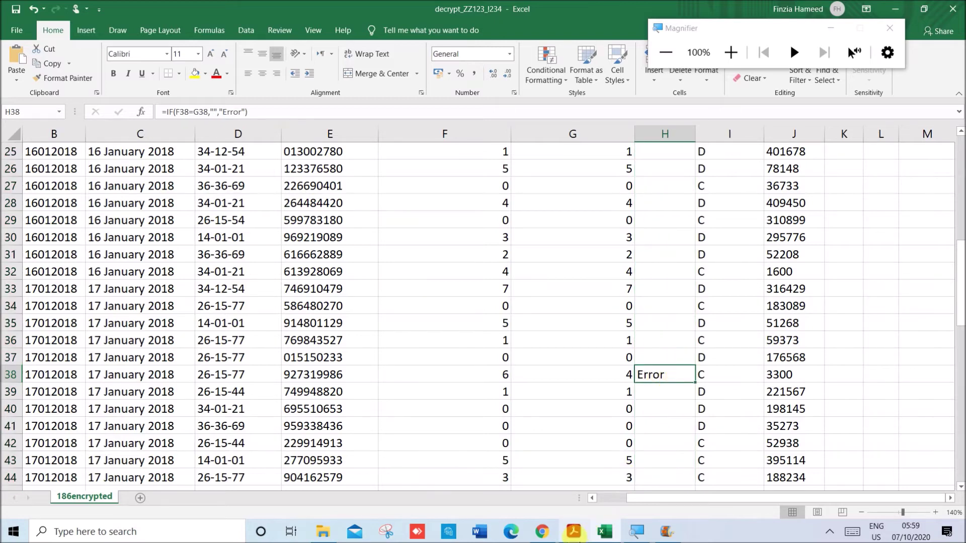
{"action": "left_click", "coordinate": [573, 532]}
{"action": "left_click", "coordinate": [396, 434]}
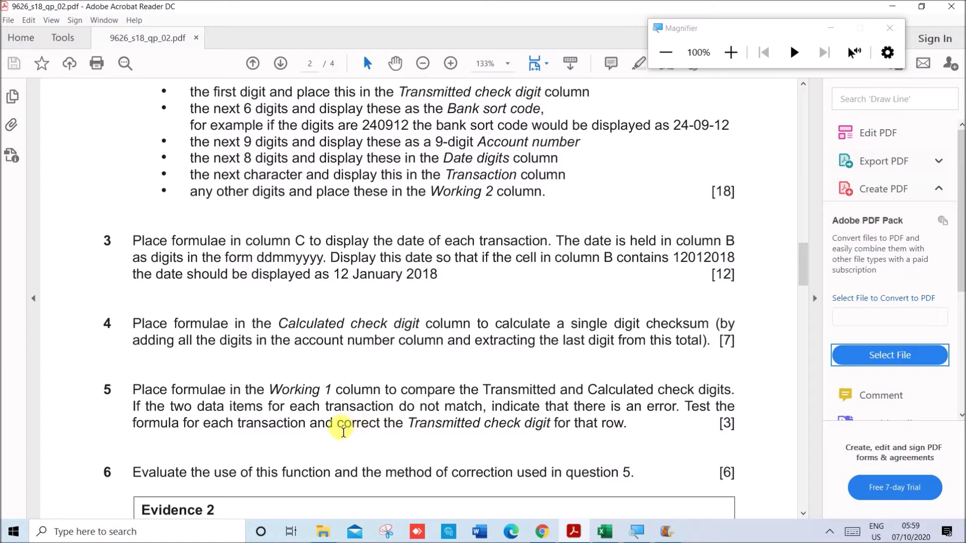
Reread question 5's instruction to correct the transmitted check digit, then return to Excel
{"action": "left_click_drag", "start_coordinate": [338, 432], "coordinate": [623, 431]}
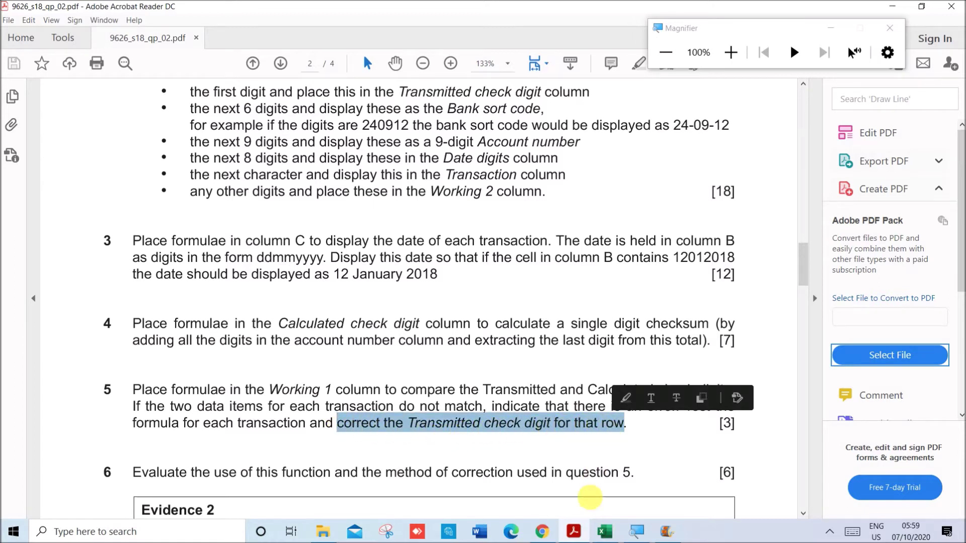
{"action": "left_click", "coordinate": [609, 533]}
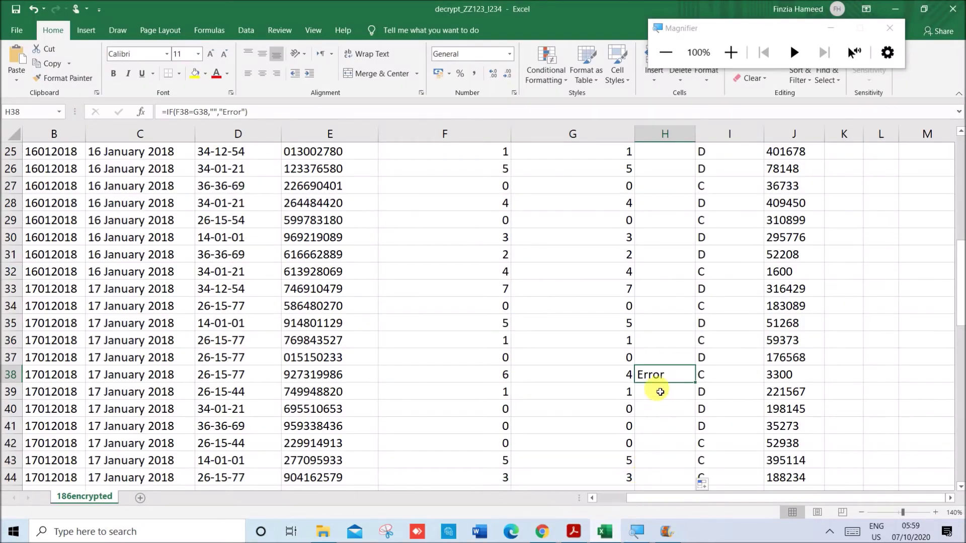
{"action": "scroll", "coordinate": [663, 383], "scroll_direction": "up", "scroll_amount": 8}
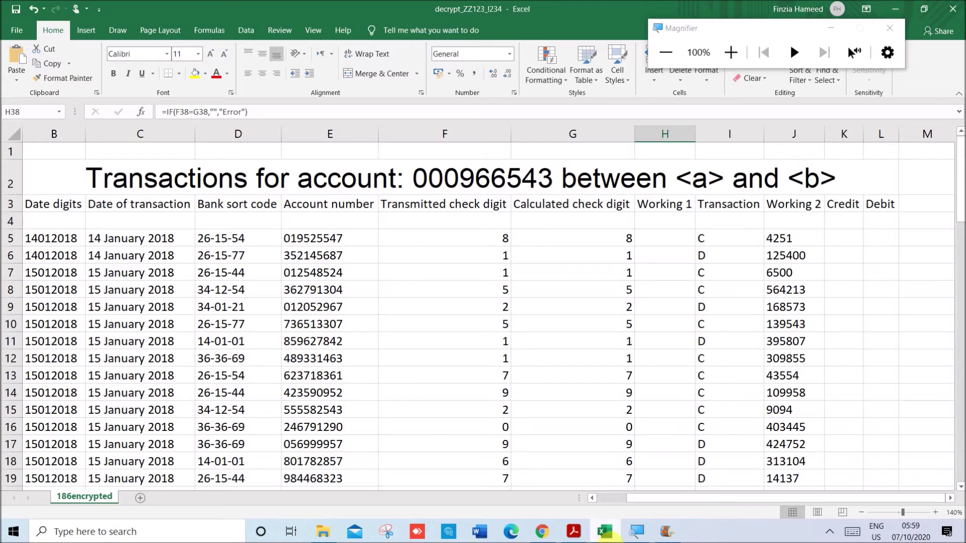
{"action": "scroll", "coordinate": [645, 379], "scroll_direction": "down", "scroll_amount": 8}
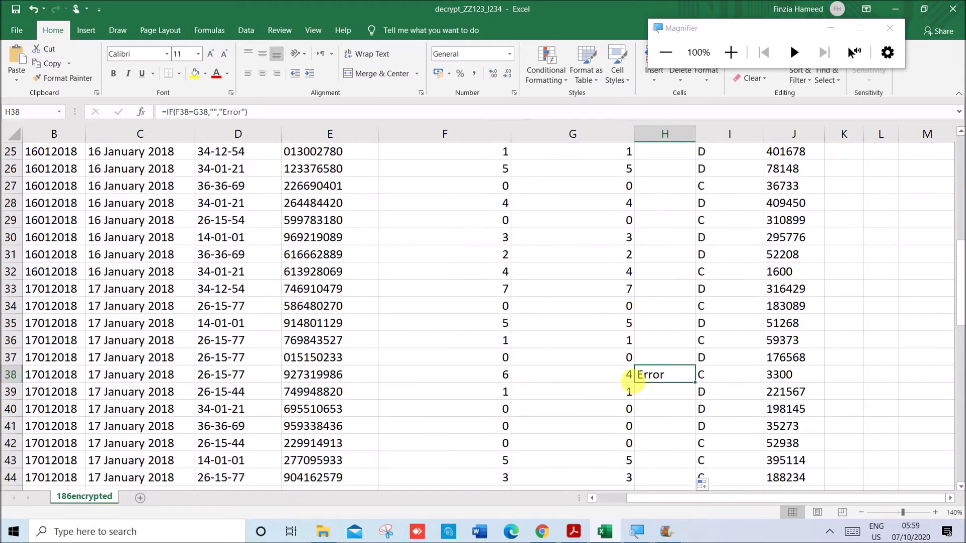
{"action": "left_click", "coordinate": [626, 375]}
{"action": "left_click", "coordinate": [494, 375]}
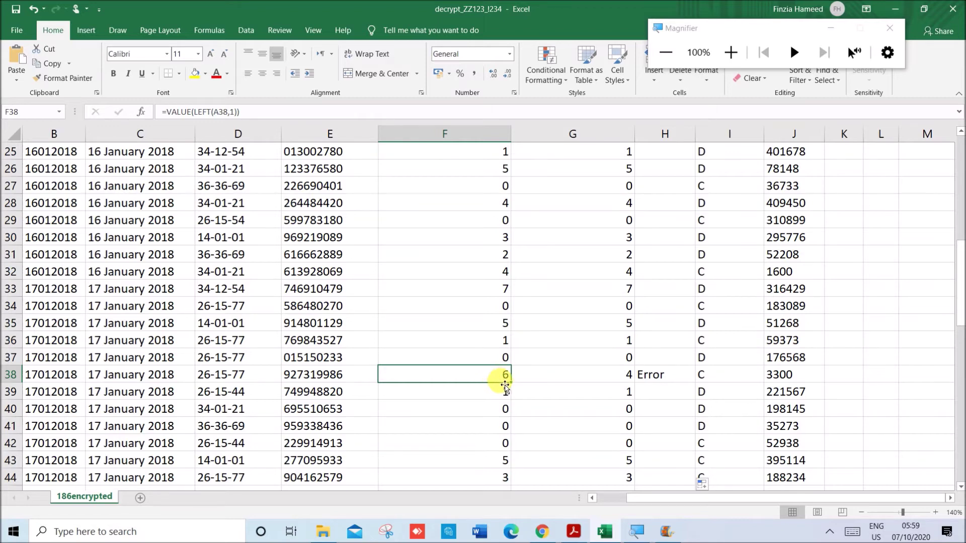
{"action": "left_click_drag", "start_coordinate": [634, 503], "coordinate": [601, 505]}
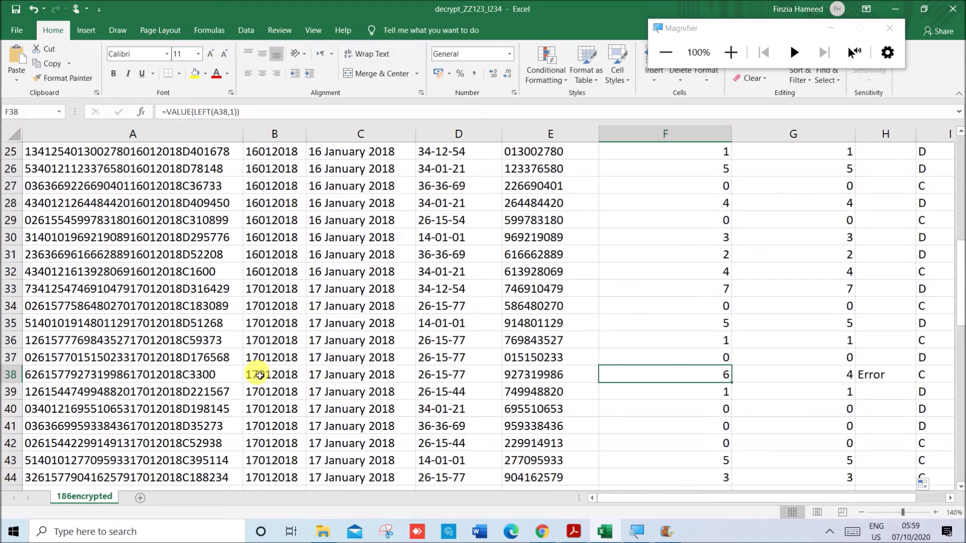
{"action": "left_click", "coordinate": [78, 378]}
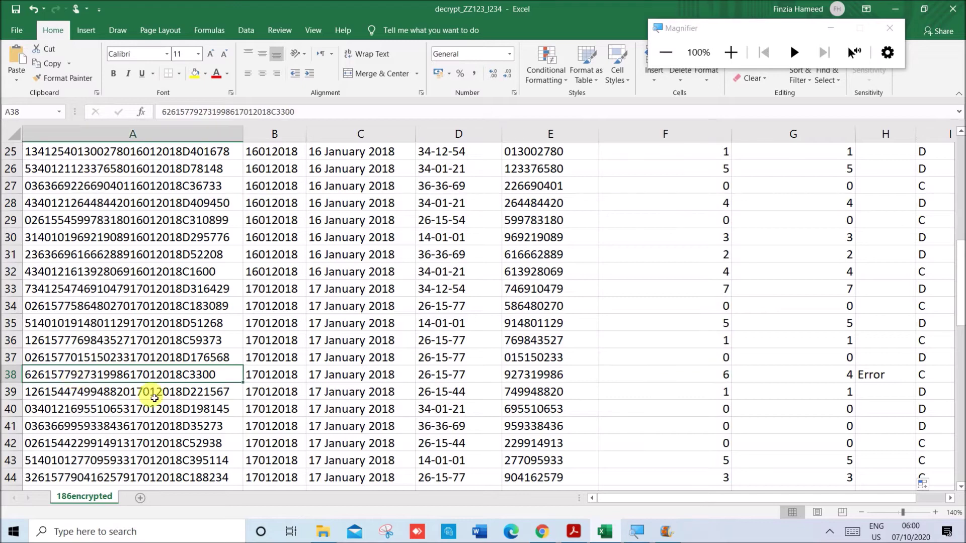
{"action": "left_click", "coordinate": [844, 375]}
{"action": "scroll", "coordinate": [833, 319], "scroll_direction": "up", "scroll_amount": 6}
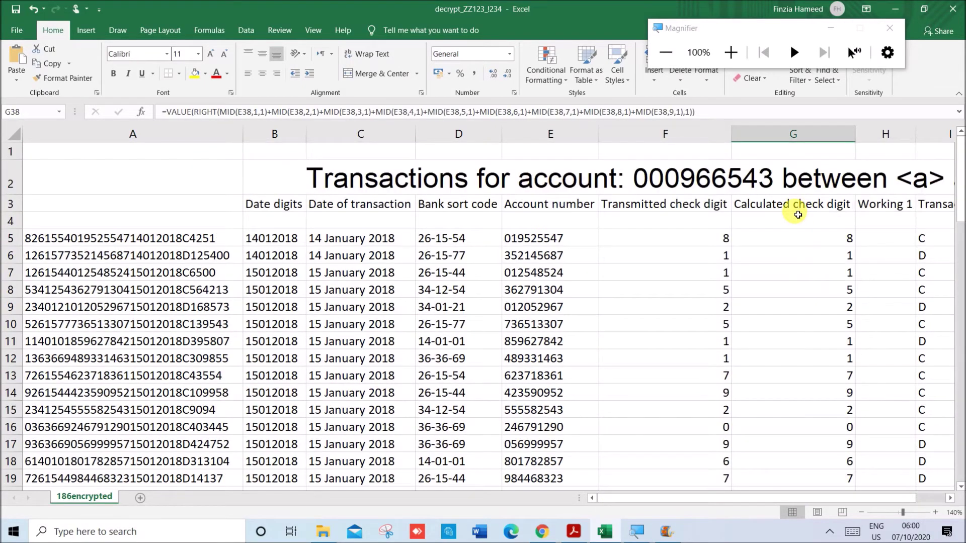
{"action": "scroll", "coordinate": [795, 322], "scroll_direction": "down", "scroll_amount": 3}
{"action": "scroll", "coordinate": [815, 468], "scroll_direction": "down", "scroll_amount": 3}
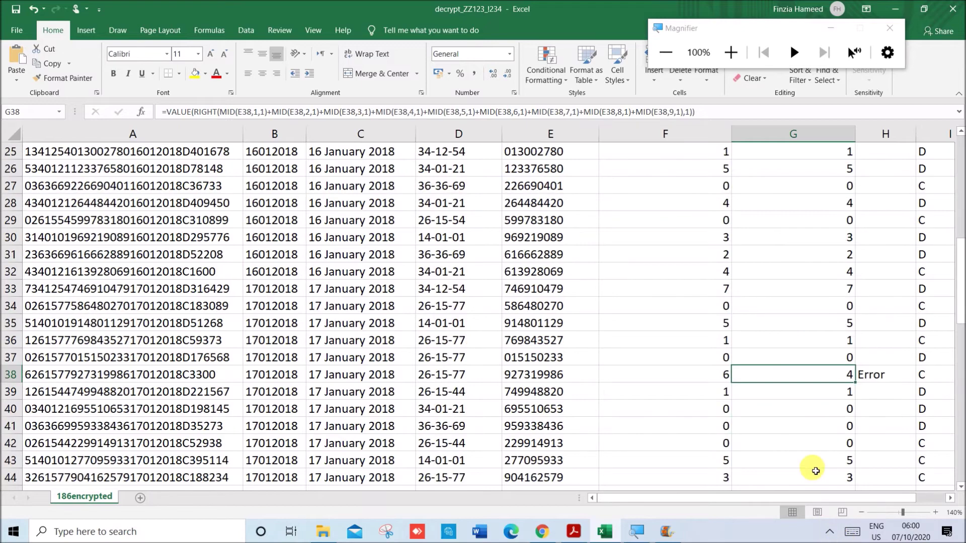
{"action": "left_click", "coordinate": [720, 378]}
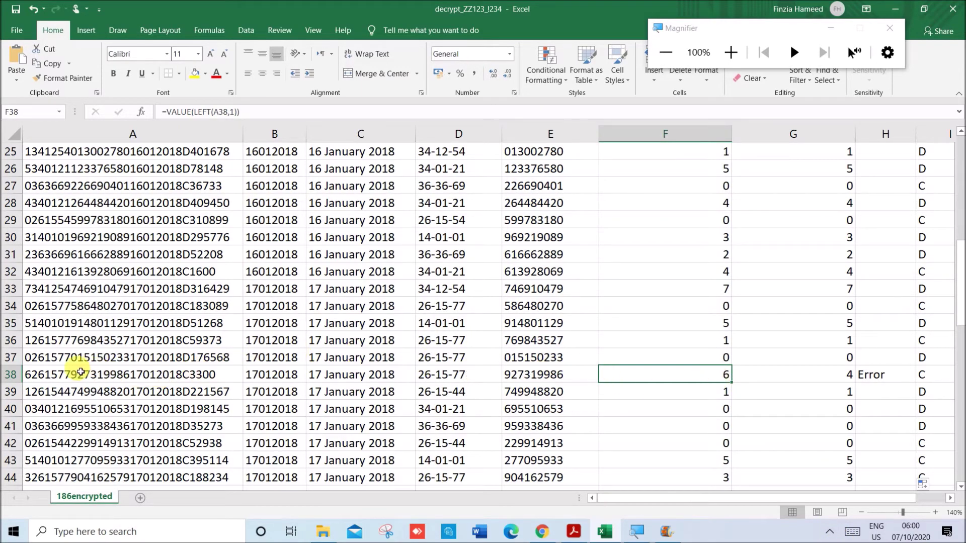
{"action": "left_click", "coordinate": [29, 374]}
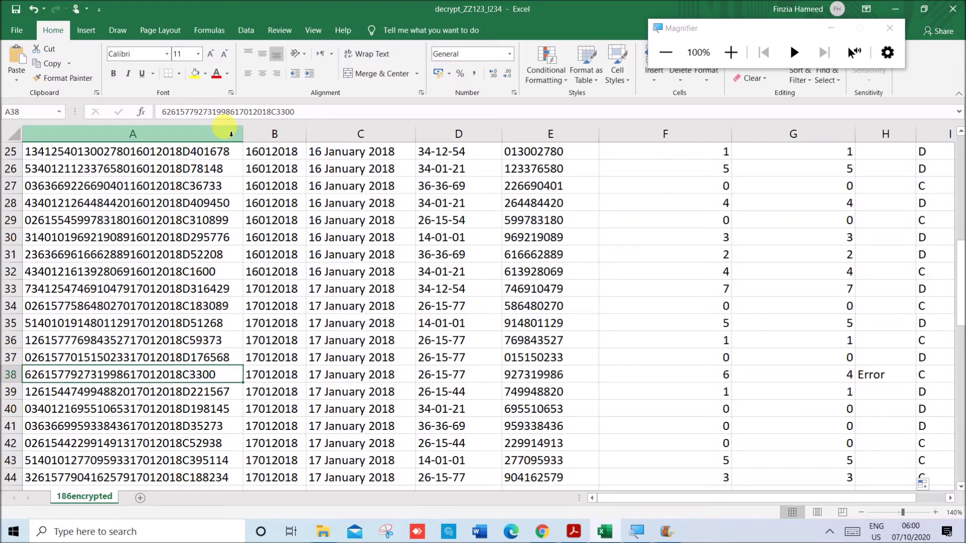
{"action": "left_click", "coordinate": [731, 53]}
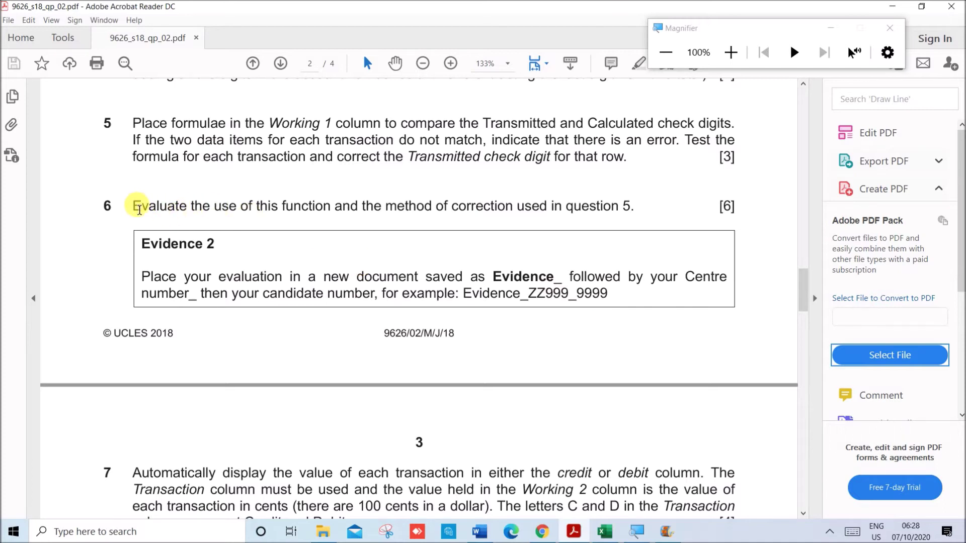
Read question 6's Evidence 2 evaluation instruction, then go to the Evidence_1234 document
{"action": "left_click_drag", "start_coordinate": [146, 213], "coordinate": [625, 223]}
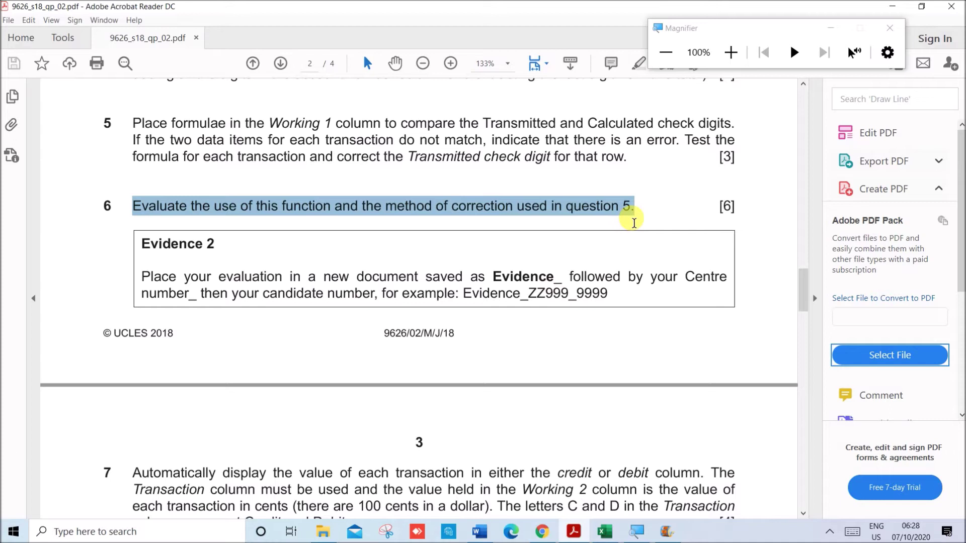
{"action": "left_click", "coordinate": [232, 206]}
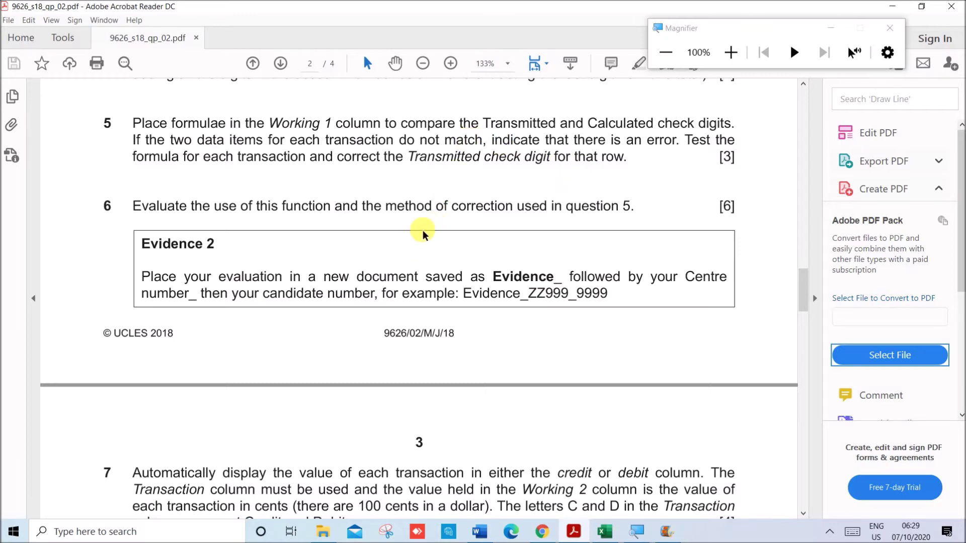
{"action": "scroll", "coordinate": [425, 236], "scroll_direction": "up", "scroll_amount": 3}
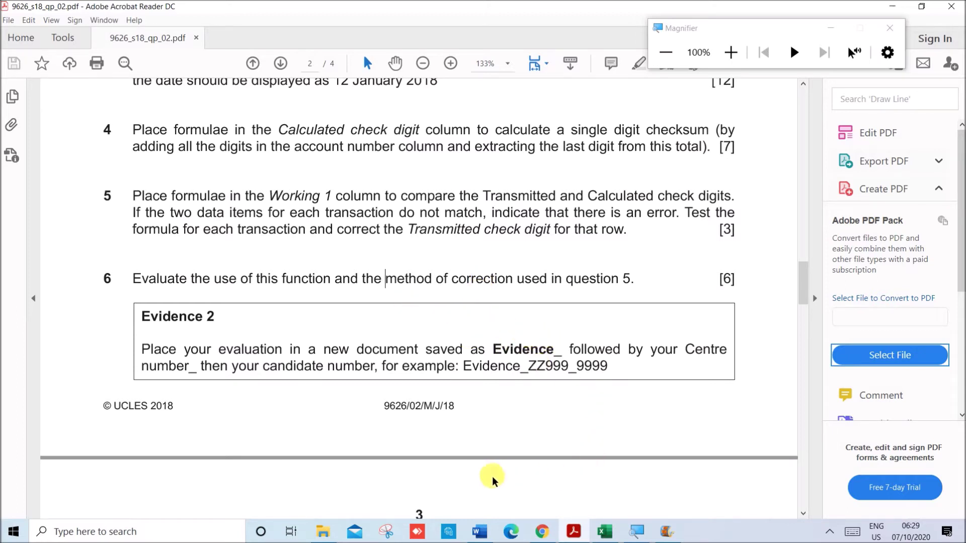
{"action": "left_click", "coordinate": [480, 531]}
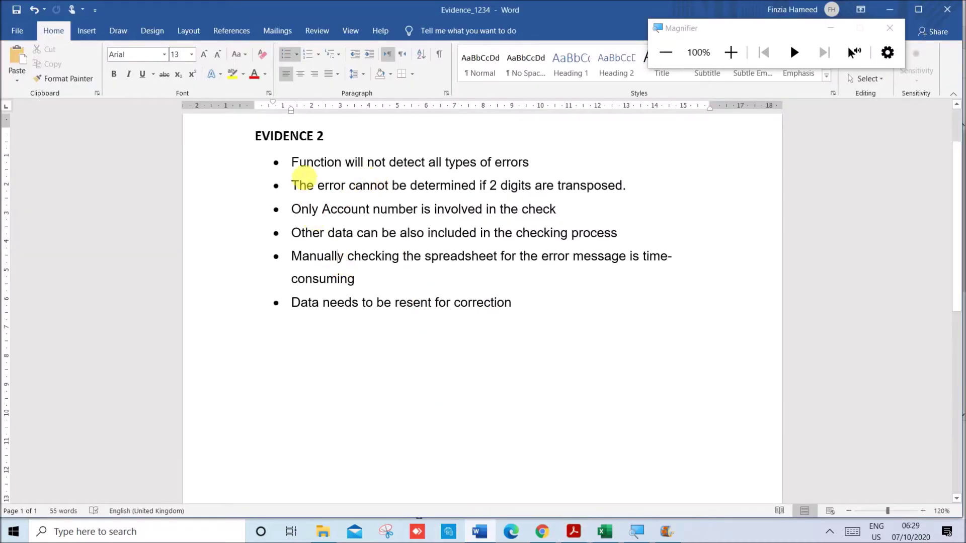
{"action": "left_click_drag", "start_coordinate": [293, 163], "coordinate": [603, 198]}
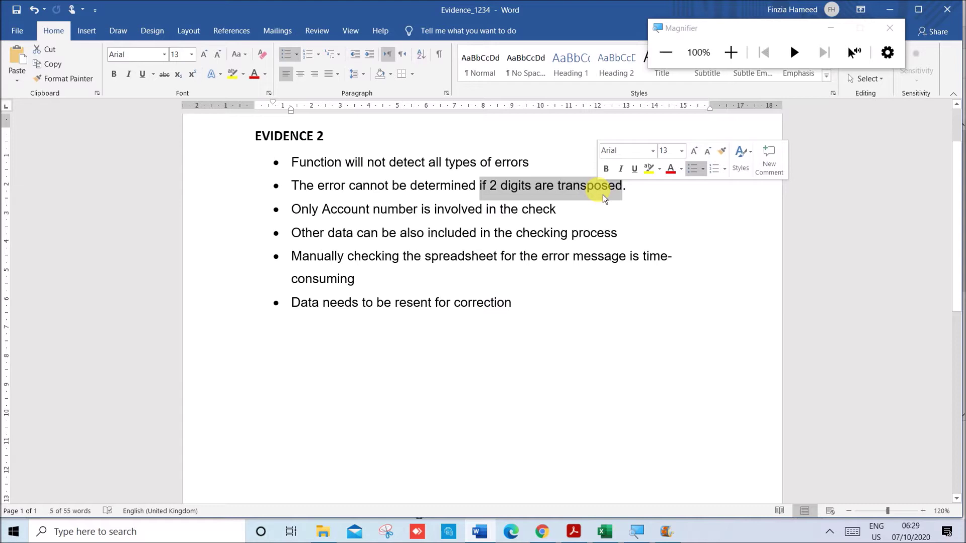
{"action": "left_click_drag", "start_coordinate": [337, 210], "coordinate": [531, 209]}
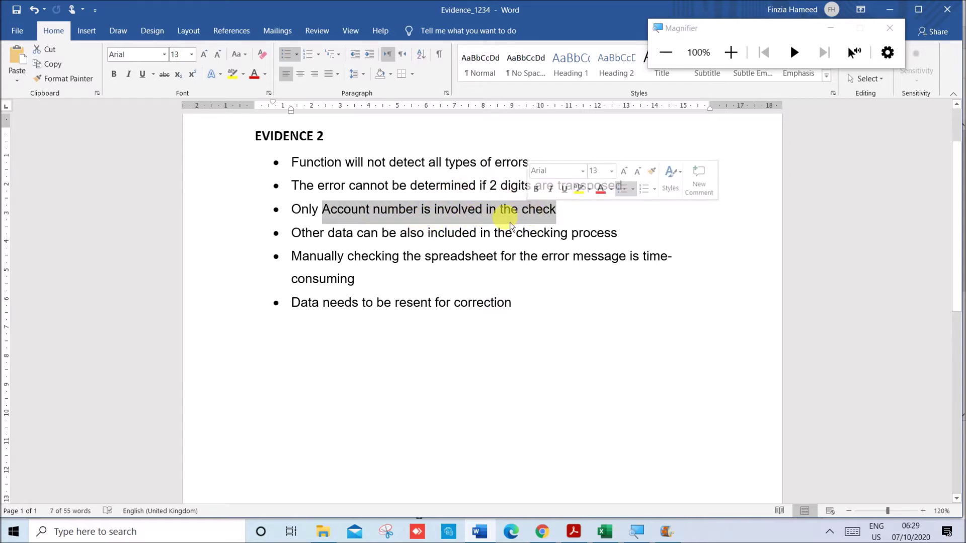
{"action": "left_click", "coordinate": [418, 233]}
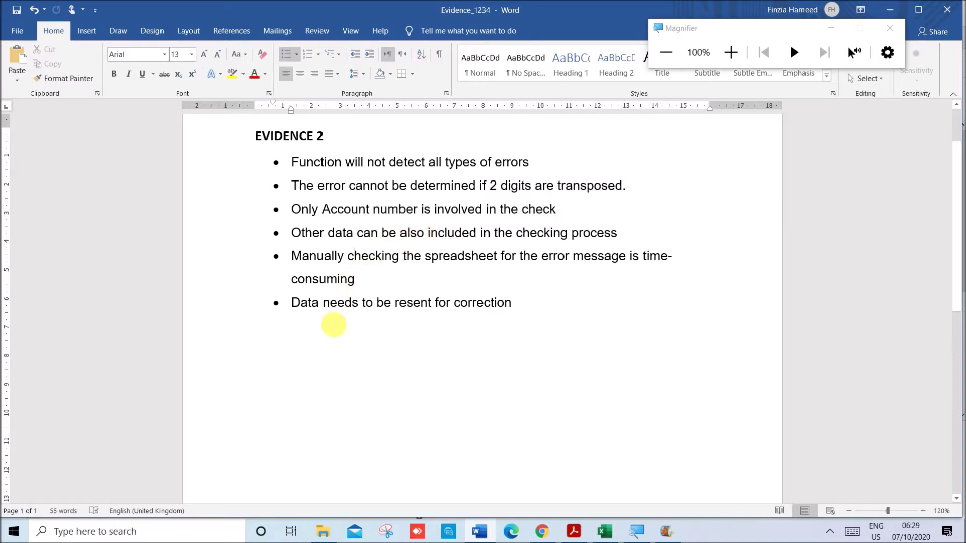
{"action": "left_click_drag", "start_coordinate": [440, 312], "coordinate": [506, 309]}
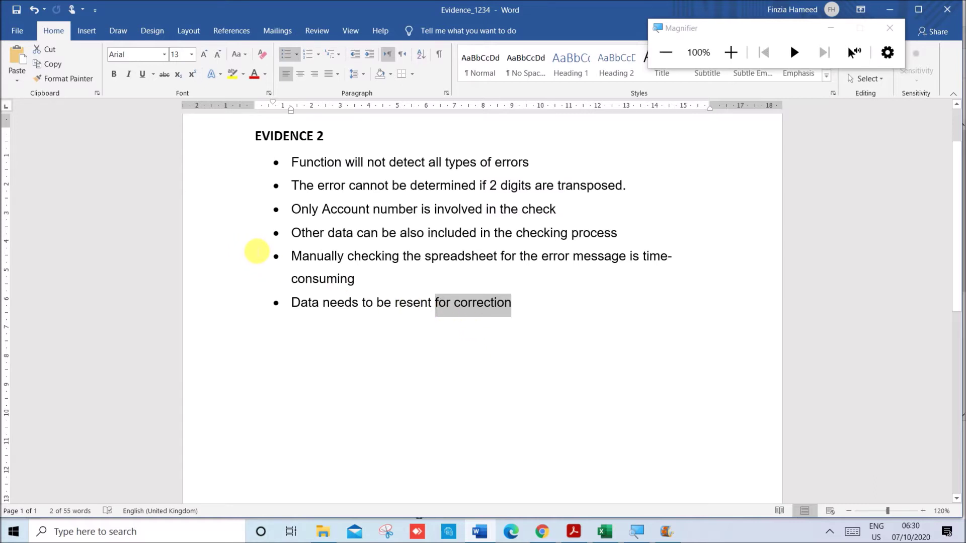
{"action": "left_click", "coordinate": [390, 325]}
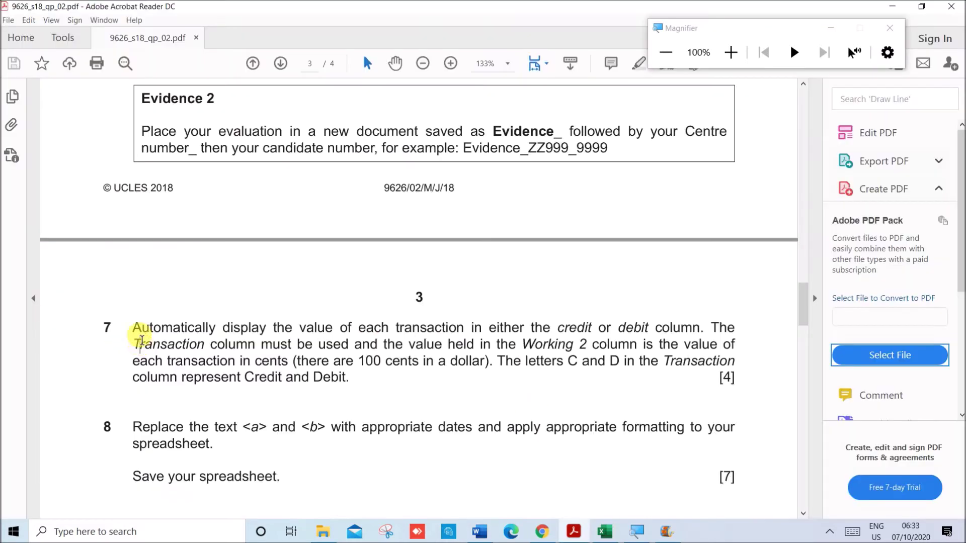
{"action": "left_click_drag", "start_coordinate": [135, 327], "coordinate": [703, 336]}
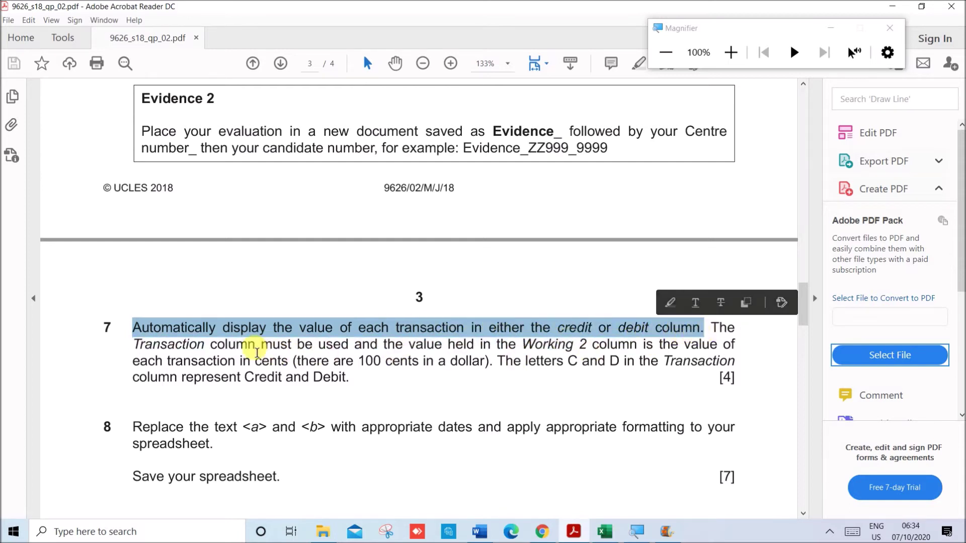
{"action": "left_click_drag", "start_coordinate": [254, 345], "coordinate": [701, 345]}
{"action": "left_click_drag", "start_coordinate": [218, 360], "coordinate": [476, 363]}
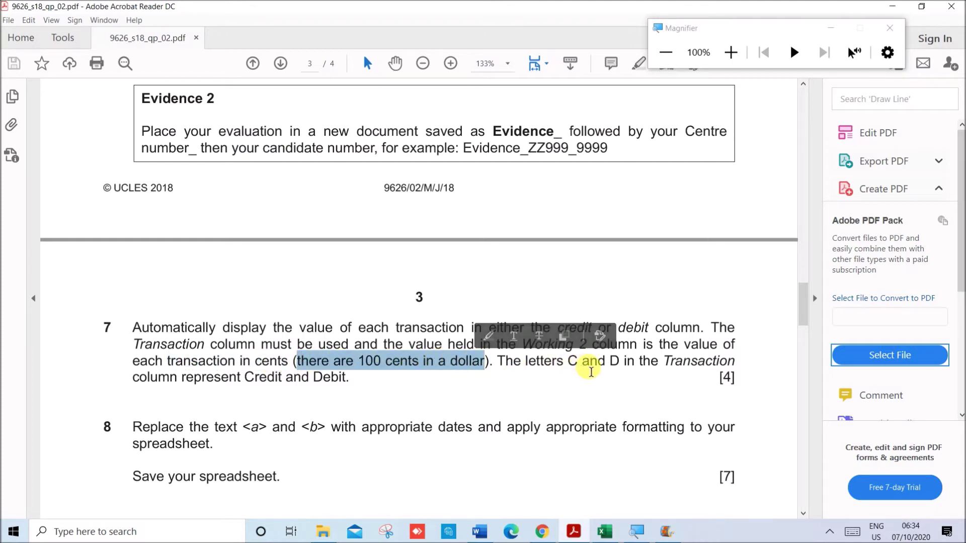
{"action": "left_click_drag", "start_coordinate": [188, 382], "coordinate": [355, 381]}
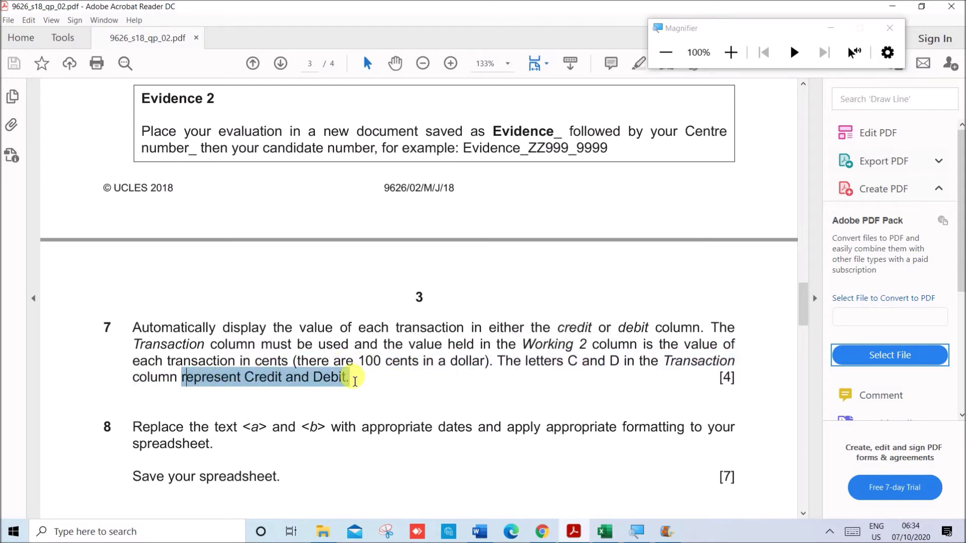
{"action": "left_click", "coordinate": [509, 385]}
{"action": "left_click", "coordinate": [605, 532]}
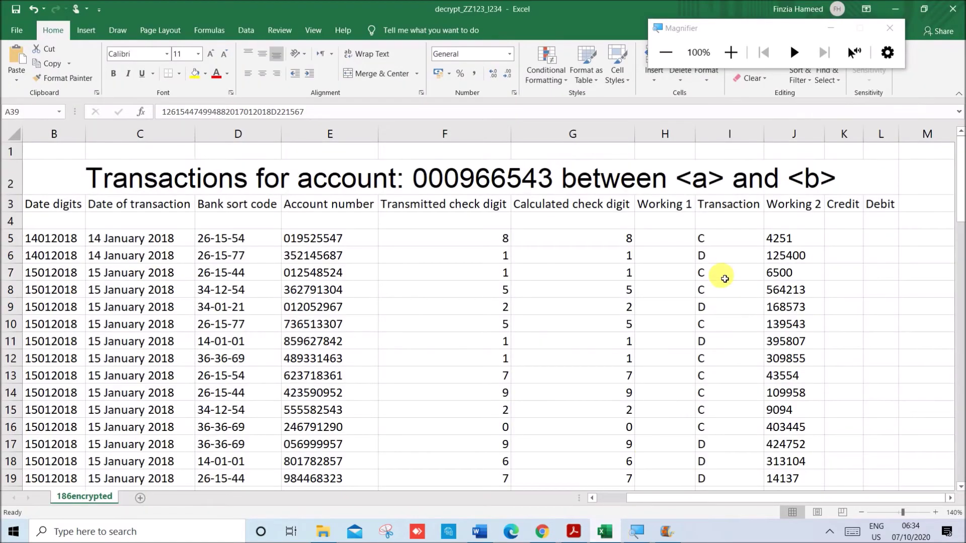
{"action": "left_click", "coordinate": [719, 239]}
{"action": "left_click", "coordinate": [853, 241]}
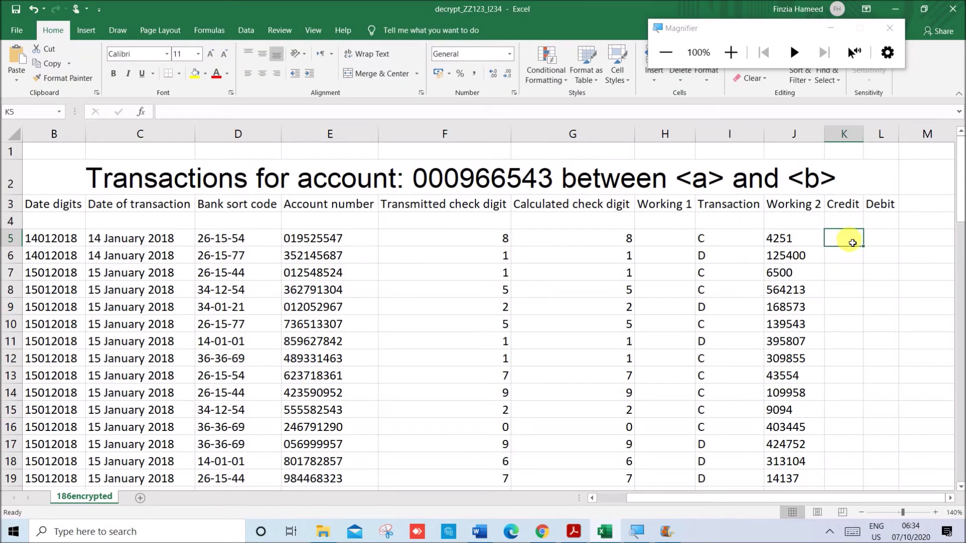
{"action": "left_click", "coordinate": [877, 239]}
{"action": "left_click", "coordinate": [858, 241]}
{"action": "left_click", "coordinate": [737, 244]}
{"action": "left_click", "coordinate": [800, 241]}
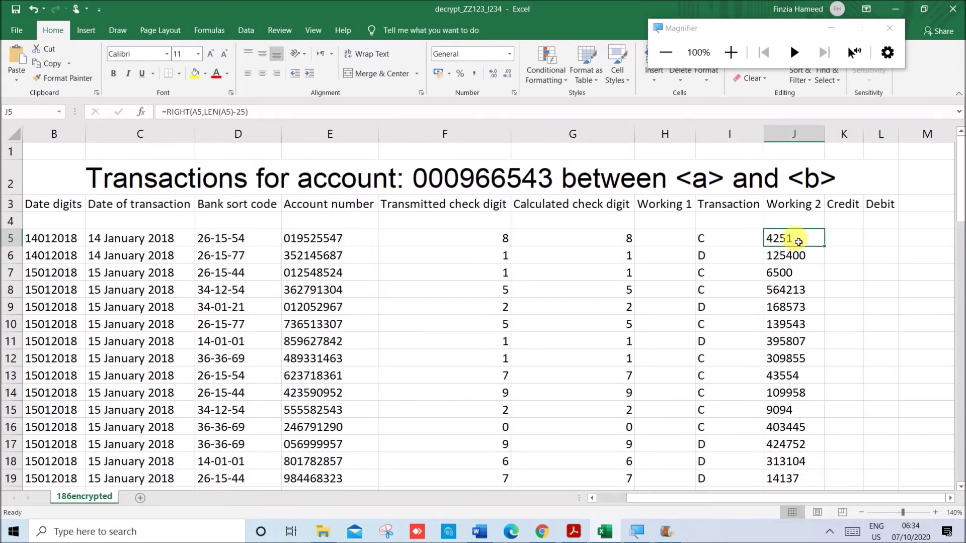
{"action": "left_click", "coordinate": [849, 245]}
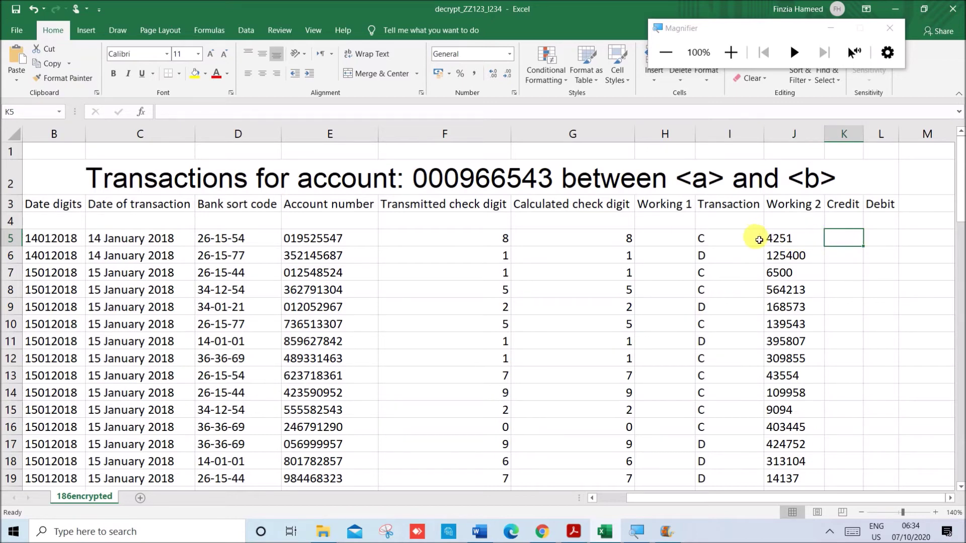
{"action": "left_click", "coordinate": [890, 241]}
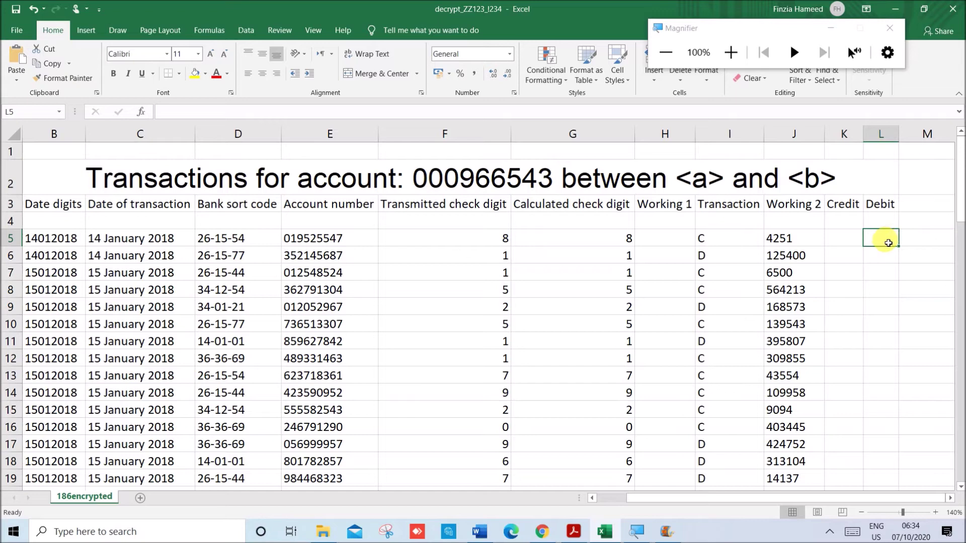
{"action": "left_click", "coordinate": [852, 243]}
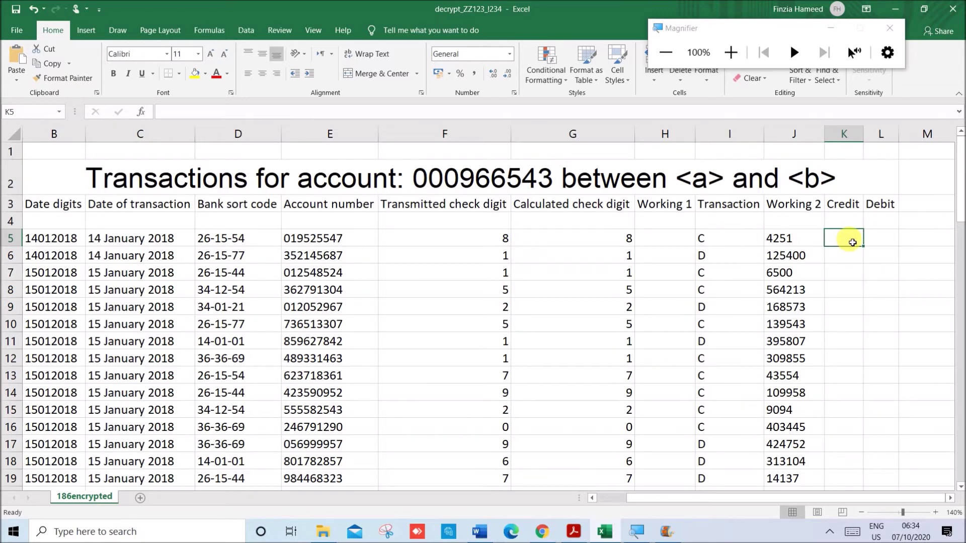
{"action": "left_click", "coordinate": [807, 239]}
{"action": "left_click", "coordinate": [848, 246]}
Enter =IF(I5="C",J5/100,"") in Credit cell K5
{"action": "type", "text": "="}
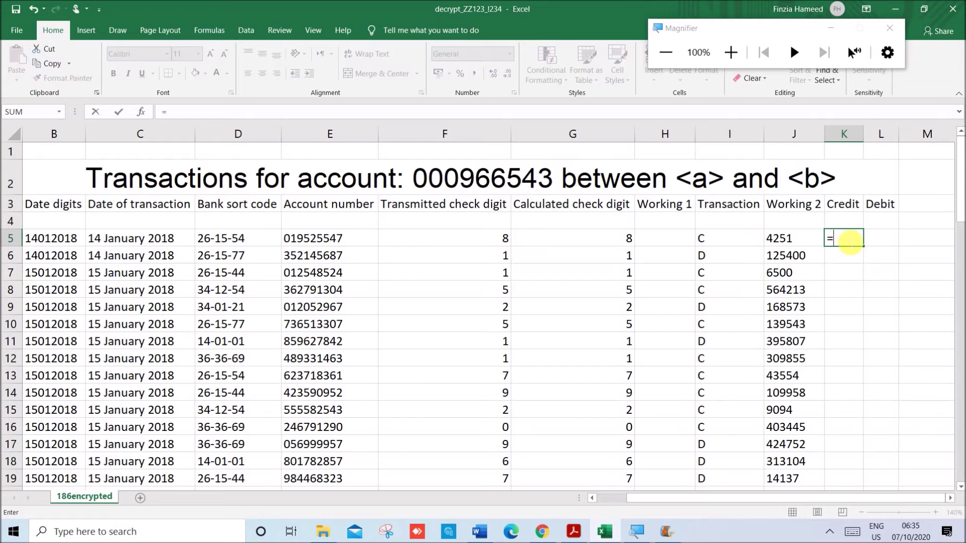
{"action": "type", "text": "if("}
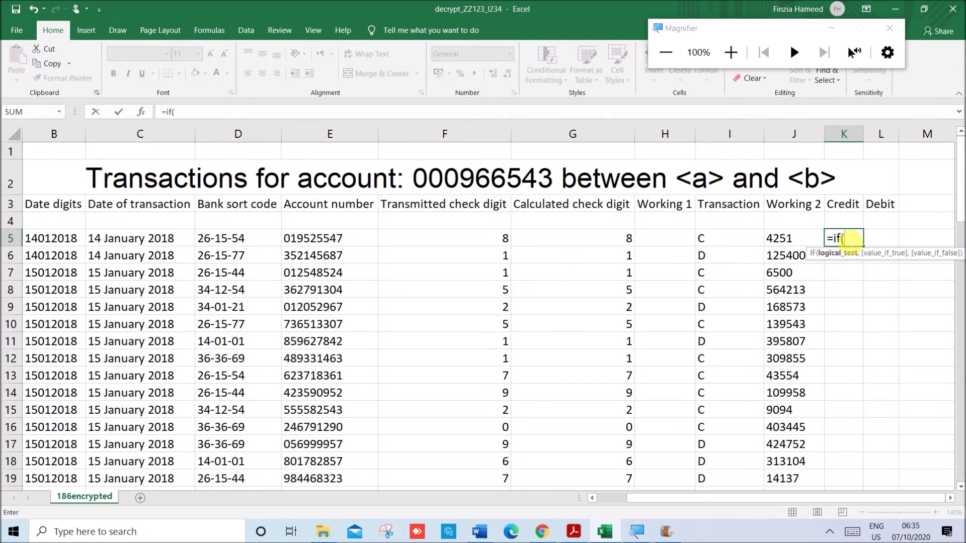
{"action": "left_click", "coordinate": [749, 241]}
{"action": "type", "text": "="}
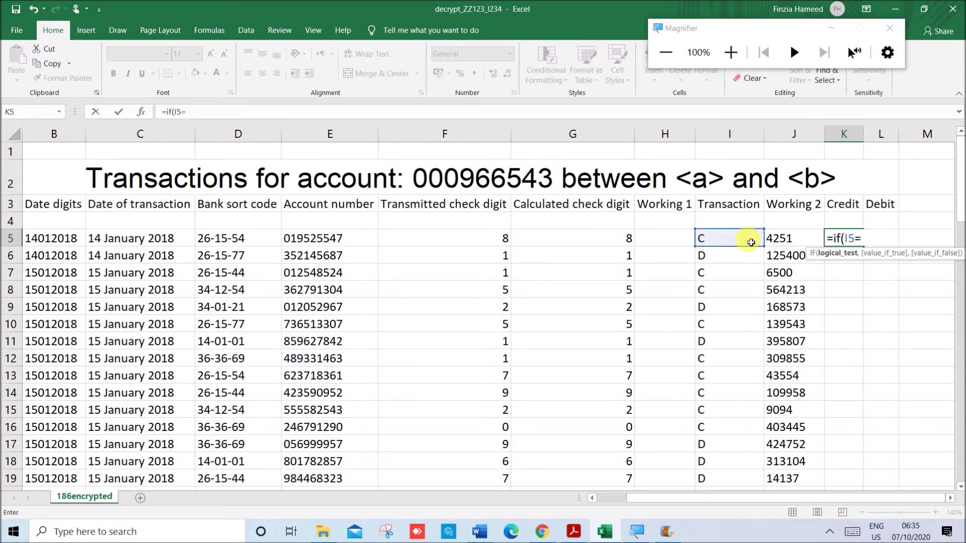
{"action": "type", "text": "\"C\","}
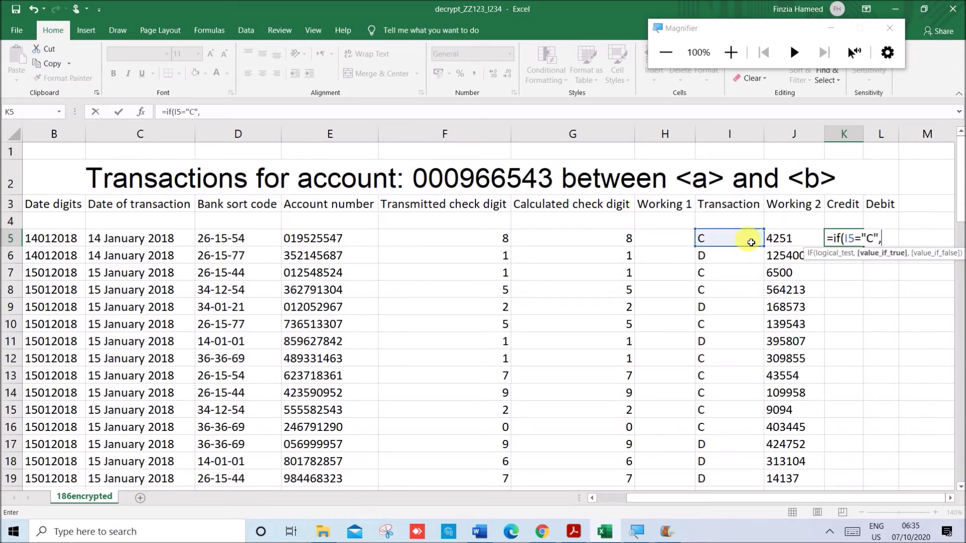
{"action": "left_click", "coordinate": [799, 243]}
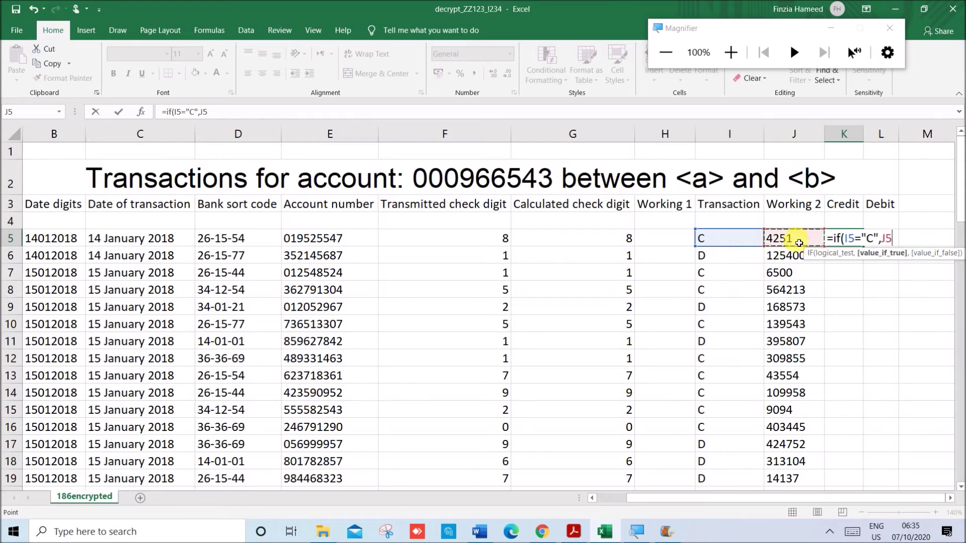
{"action": "type", "text": "/100,\"\""}
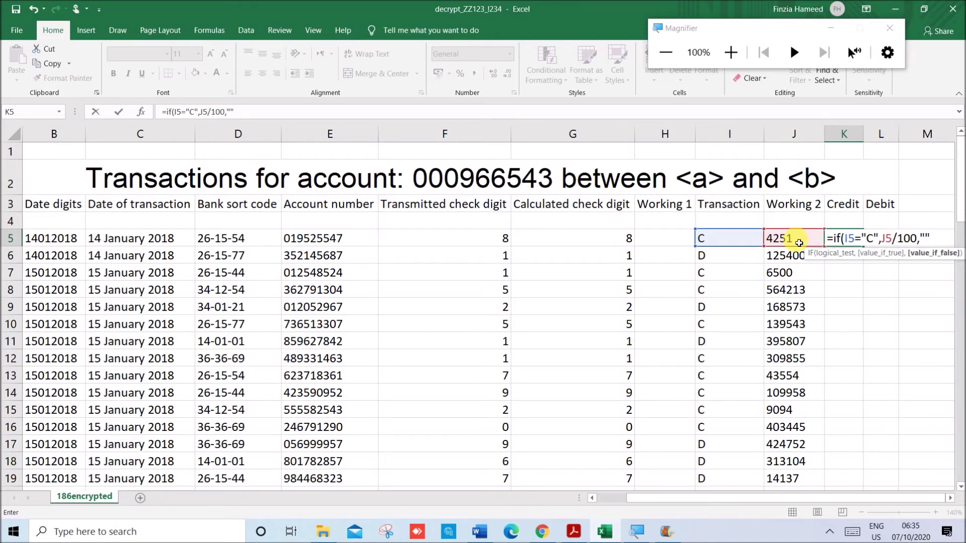
{"action": "type", "text": ")"}
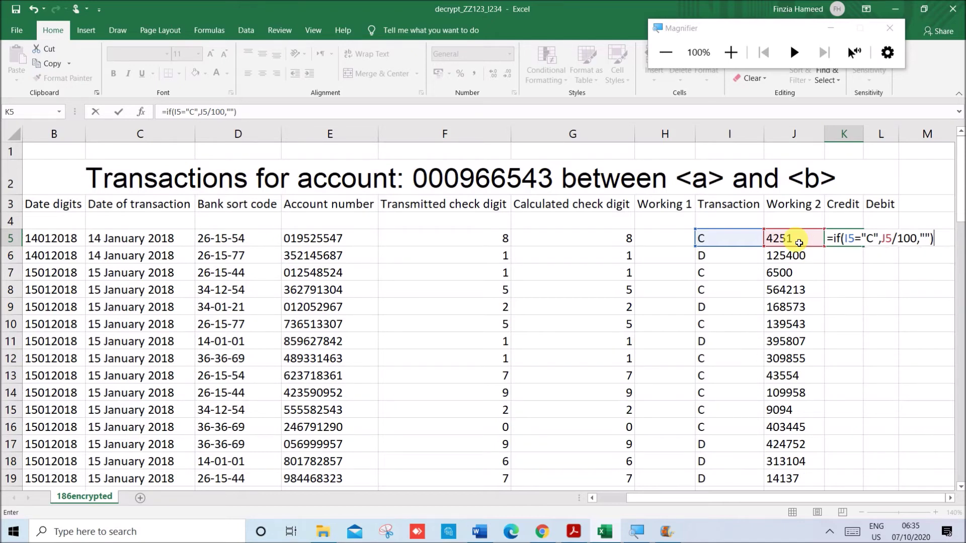
{"action": "key", "text": "Return"}
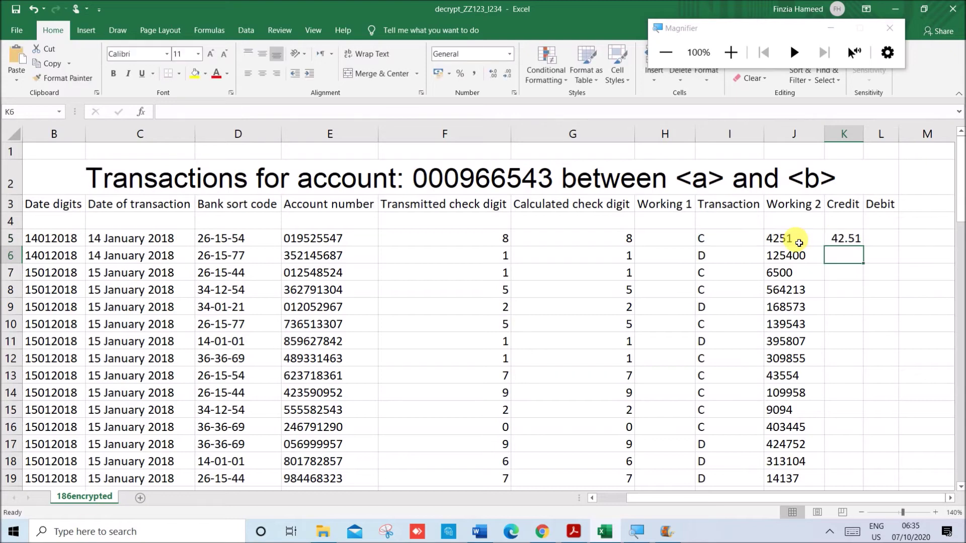
{"action": "left_click", "coordinate": [837, 239]}
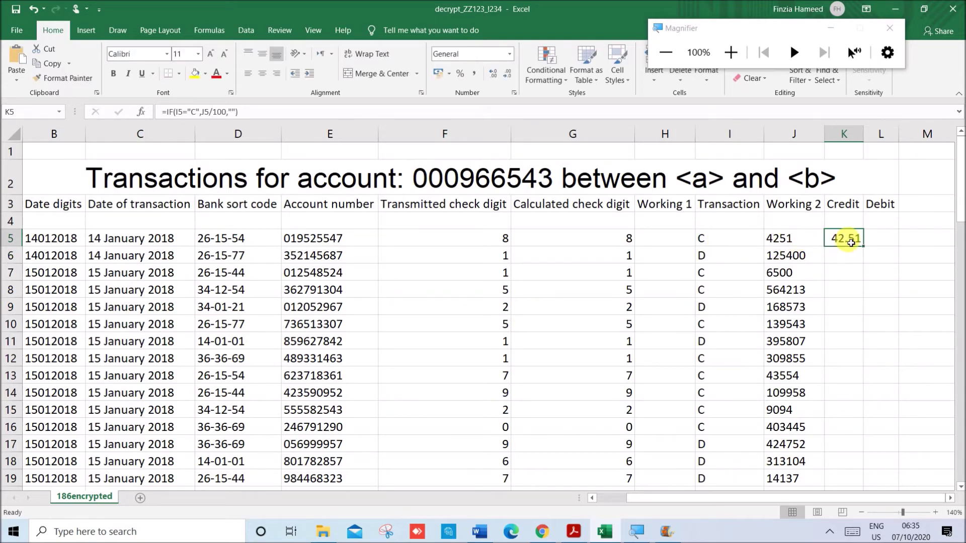
{"action": "double_click", "coordinate": [847, 239]}
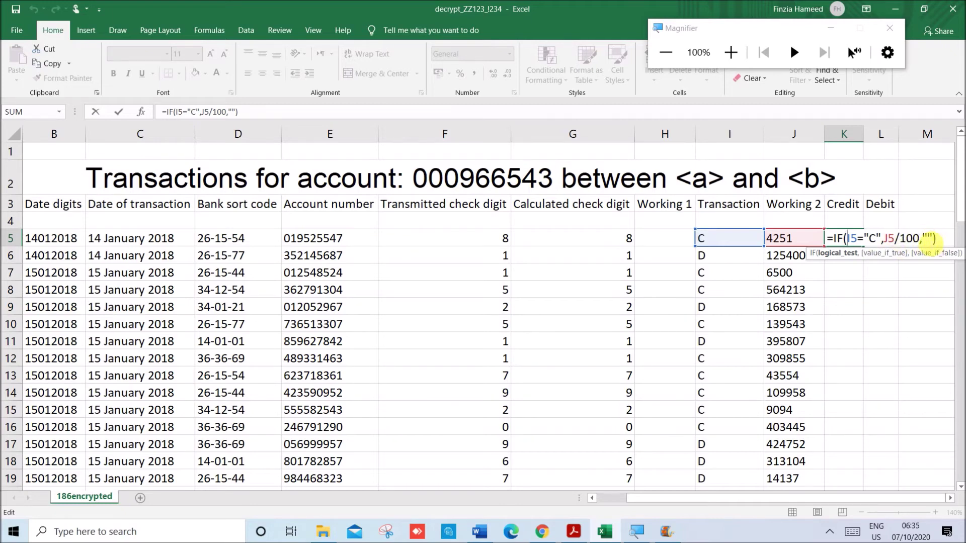
{"action": "key", "text": "Return"}
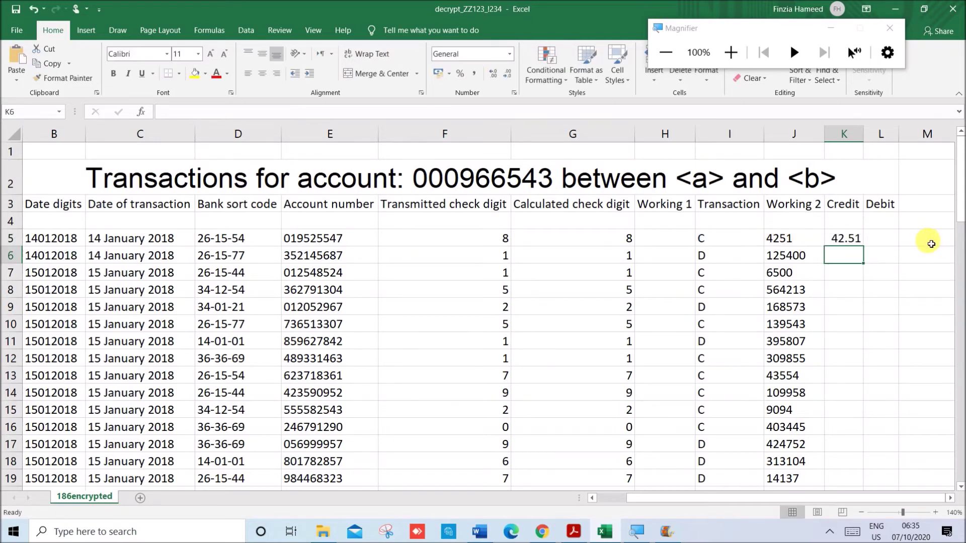
Fill the Credit formula down column K and check the results in K7 and K8
{"action": "left_click", "coordinate": [857, 244]}
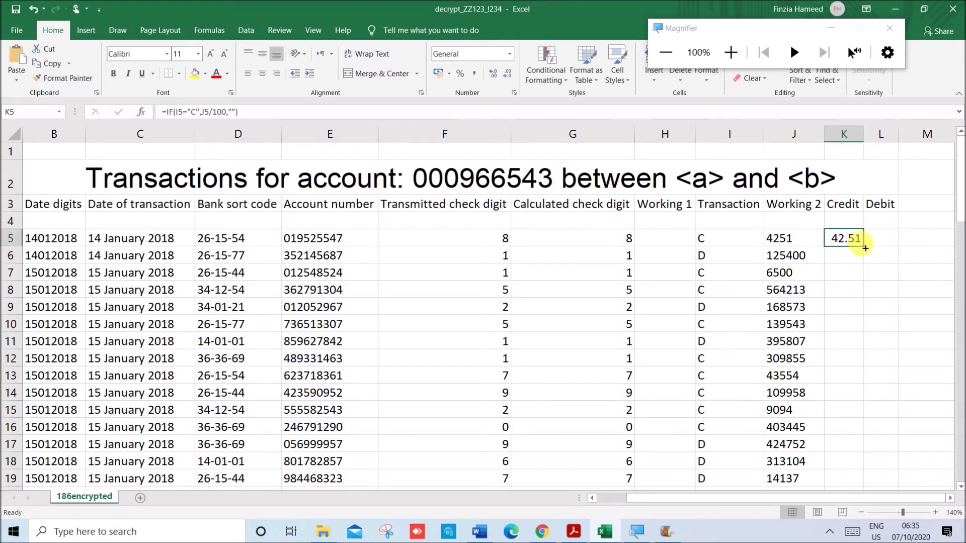
{"action": "double_click", "coordinate": [865, 247]}
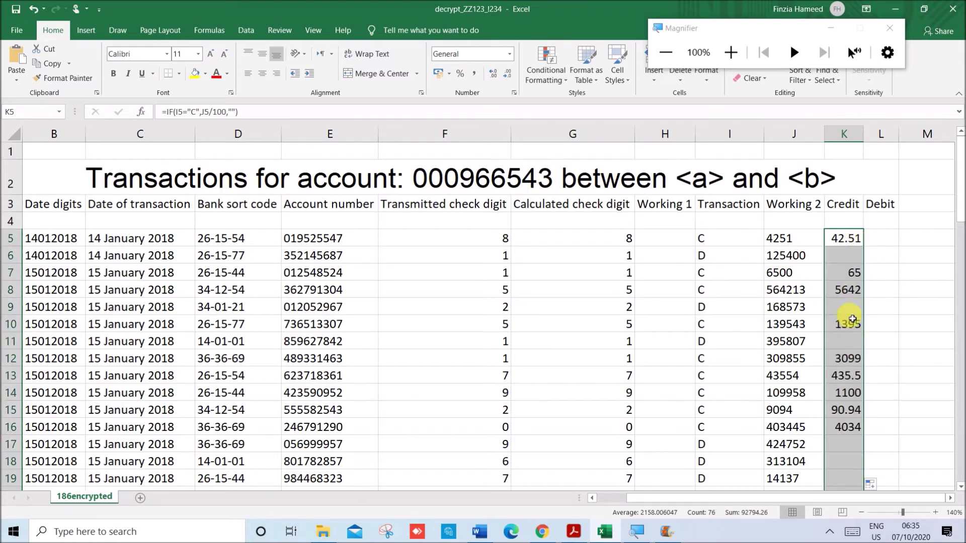
{"action": "left_click", "coordinate": [848, 273]}
{"action": "left_click", "coordinate": [849, 292]}
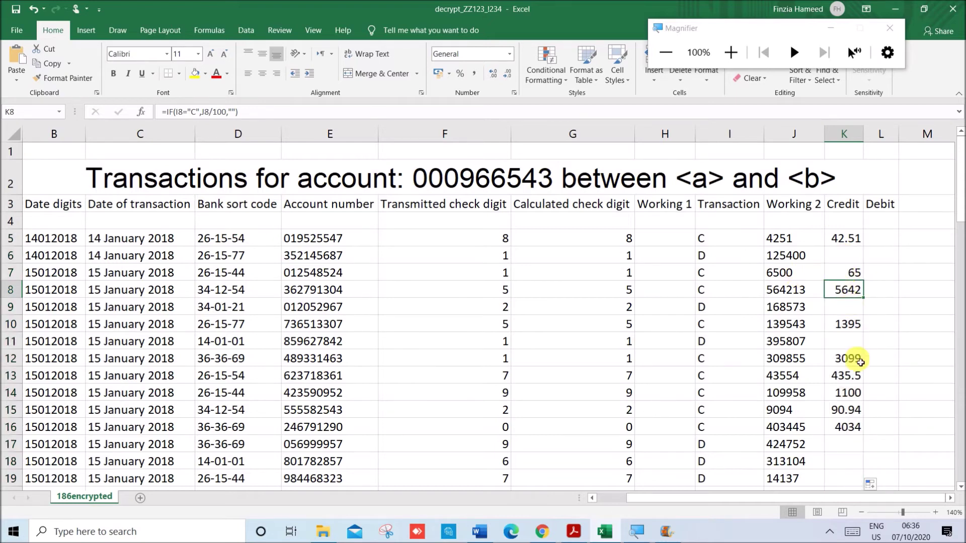
Enter =IF(I5="D",J5/100,"") in Debit cell L5
{"action": "left_click", "coordinate": [889, 244]}
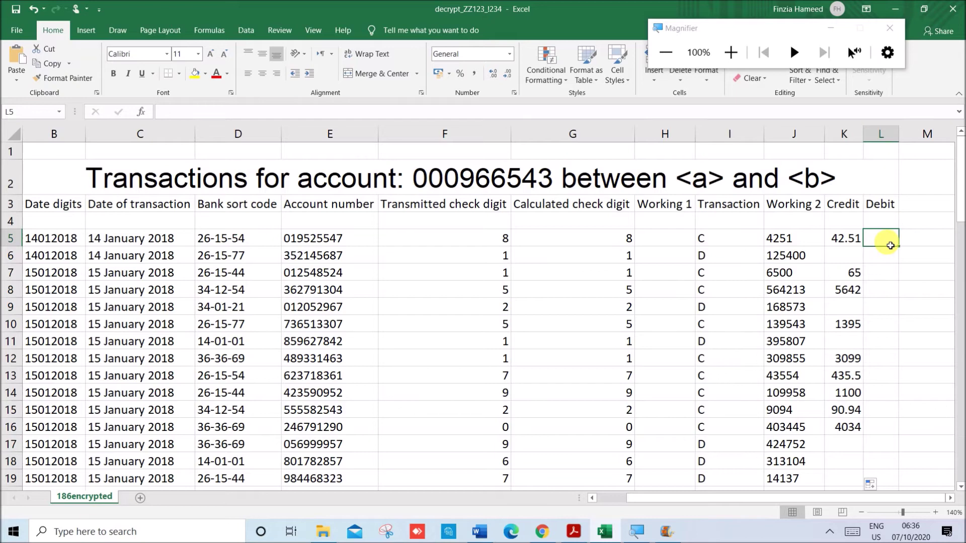
{"action": "type", "text": "="}
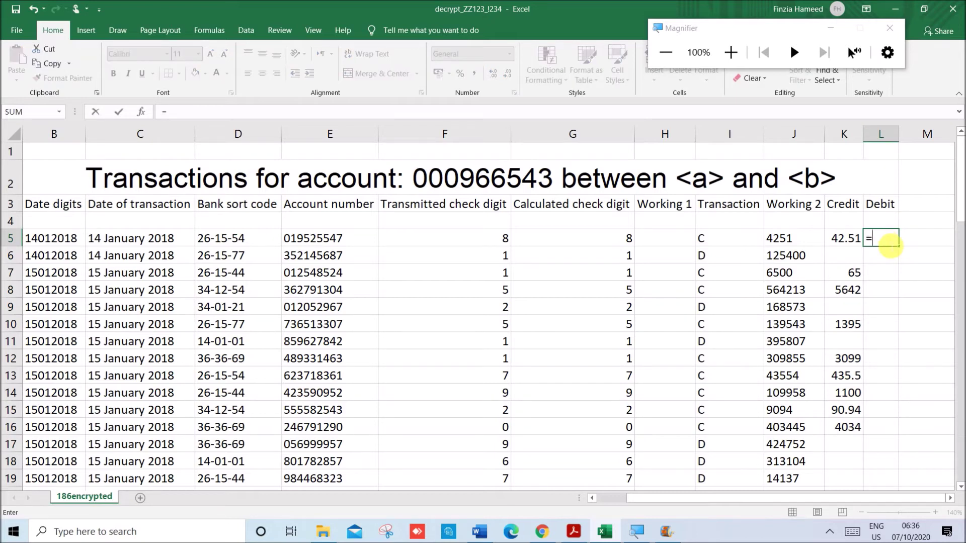
{"action": "type", "text": "IF("}
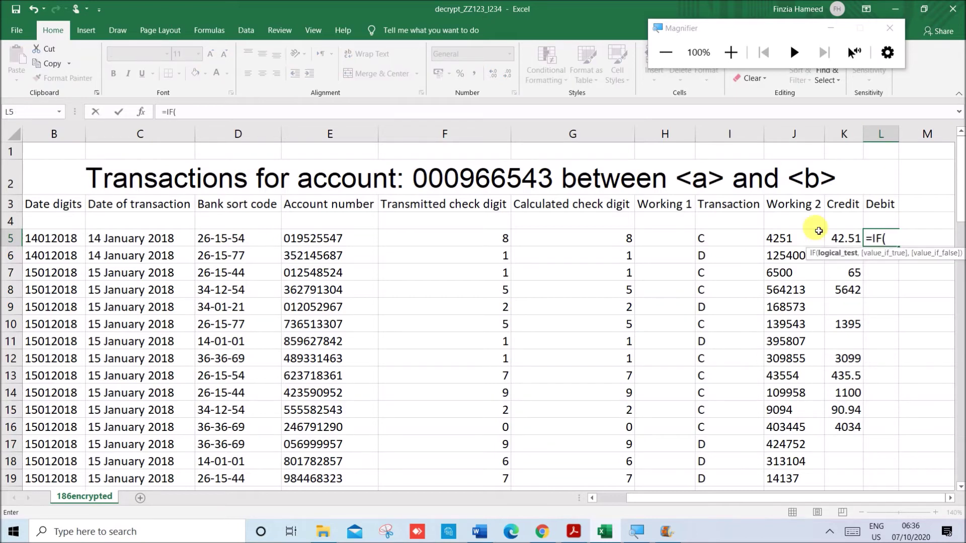
{"action": "left_click", "coordinate": [738, 245]}
{"action": "type", "text": "="}
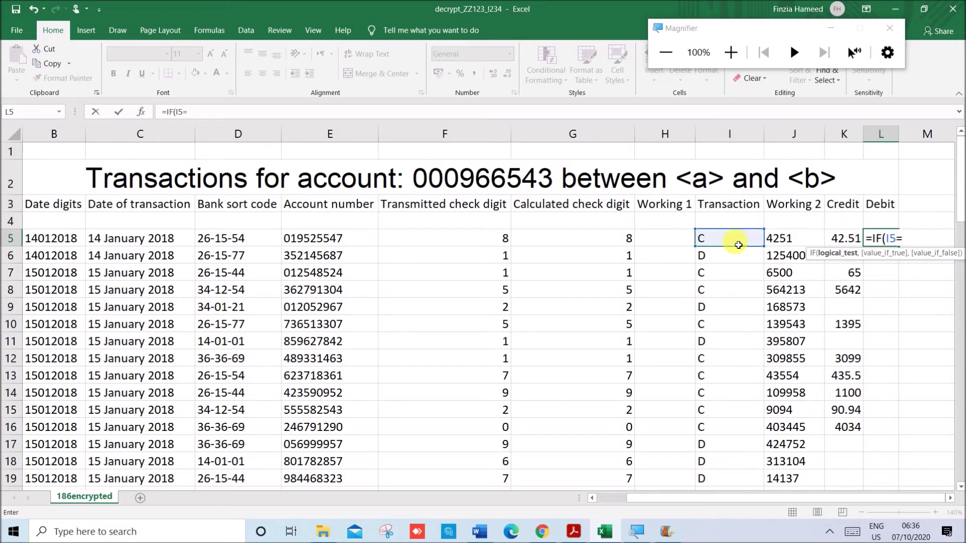
{"action": "type", "text": "\"D\","}
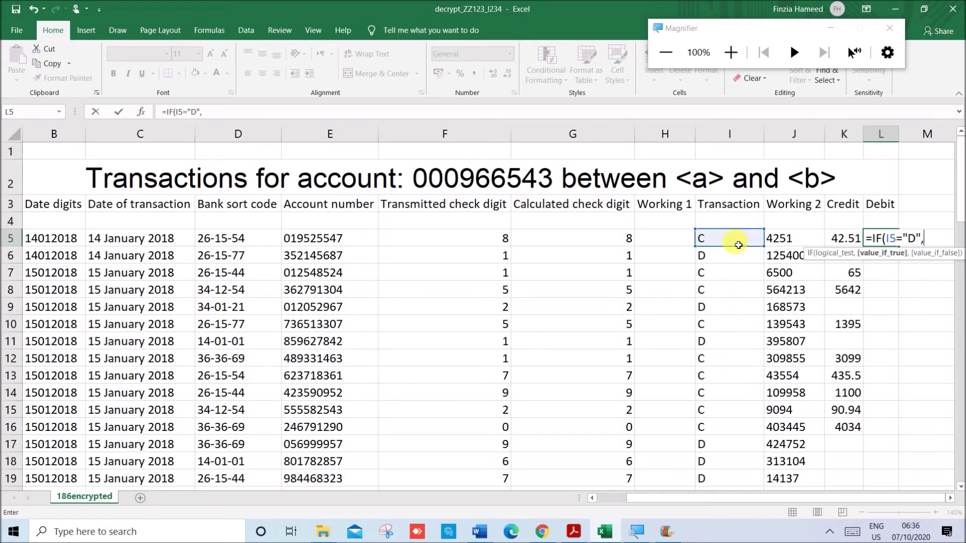
{"action": "left_click", "coordinate": [795, 242]}
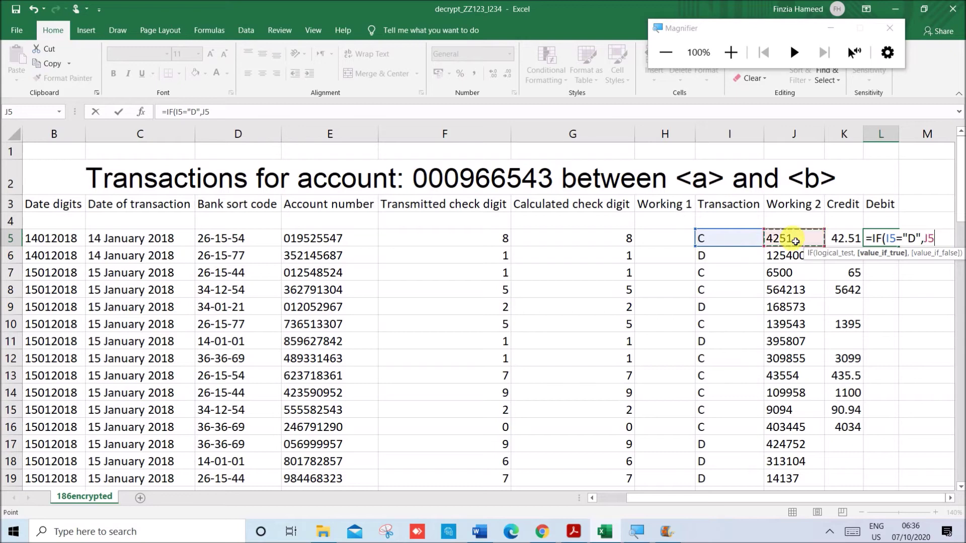
{"action": "type", "text": "/100"}
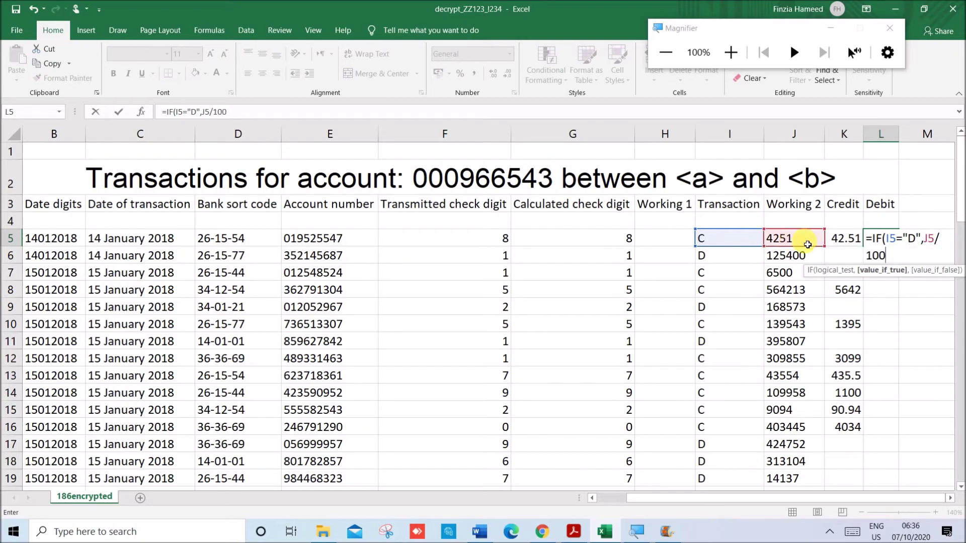
{"action": "left_click", "coordinate": [950, 498]}
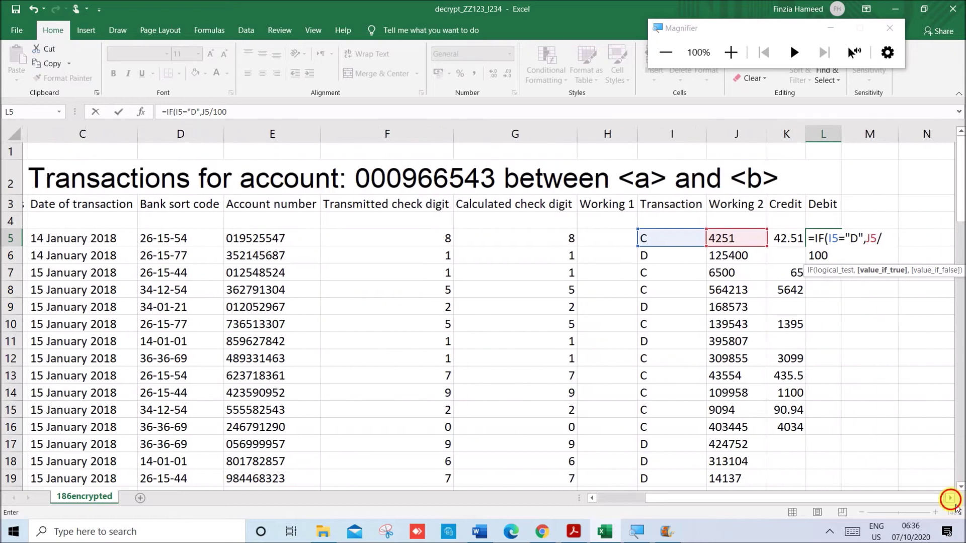
{"action": "left_click", "coordinate": [950, 498]}
{"action": "left_click", "coordinate": [950, 498]}
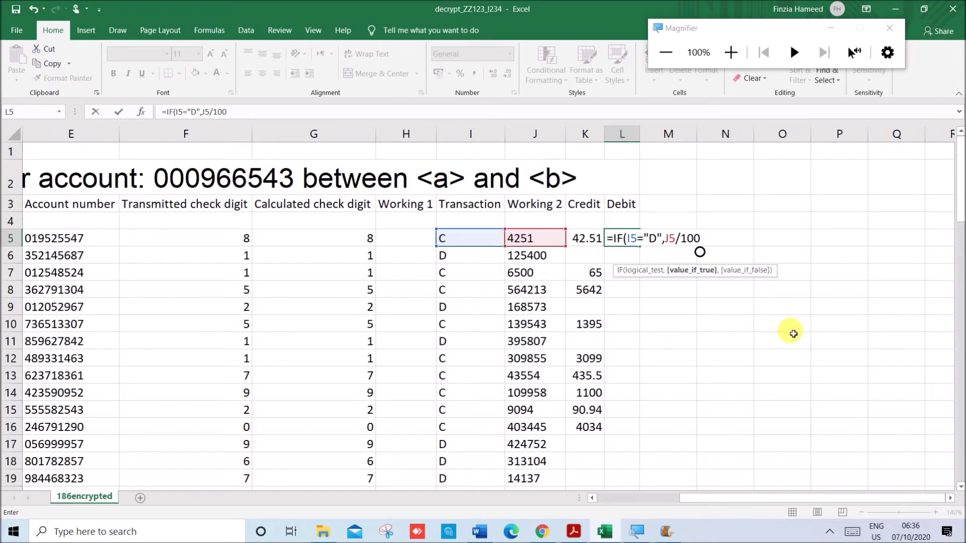
{"action": "type", "text": ","}
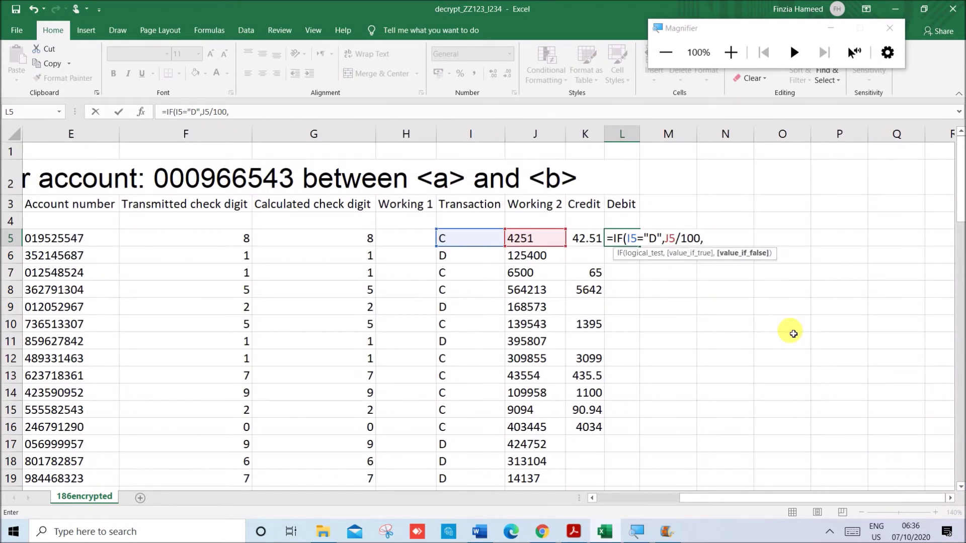
{"action": "type", "text": "\"\")"}
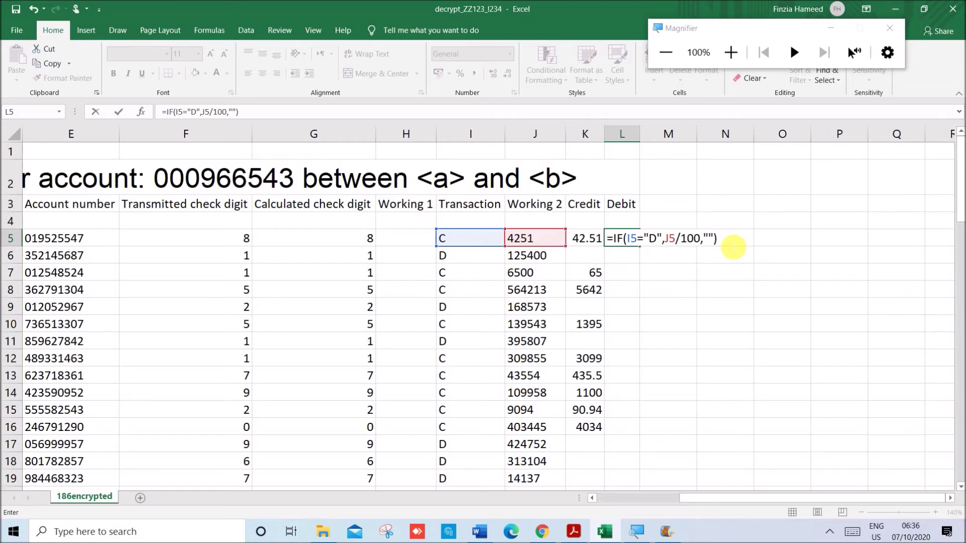
{"action": "key", "text": "Return"}
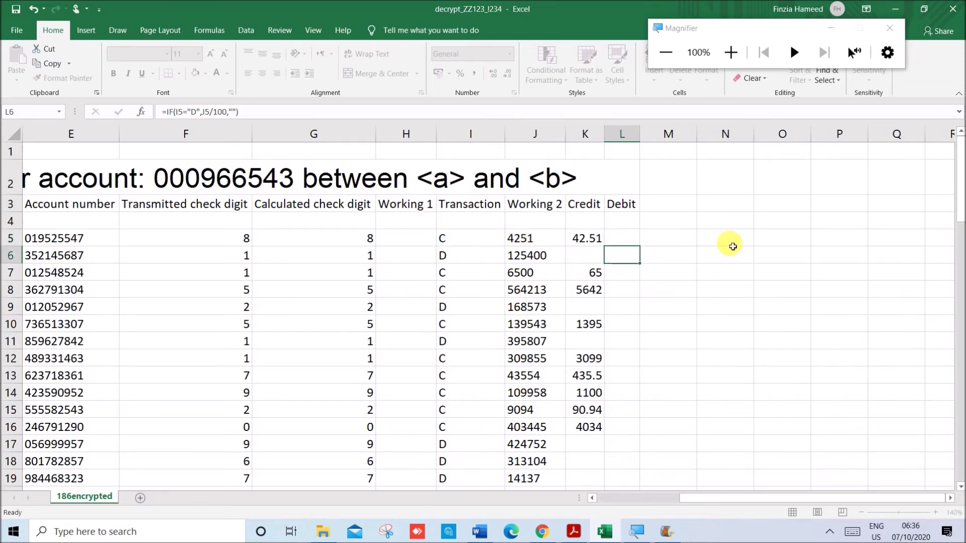
Fill the Debit formula down column L and inspect row 6's Working 2, Transaction and Debit cells
{"action": "left_click", "coordinate": [622, 235]}
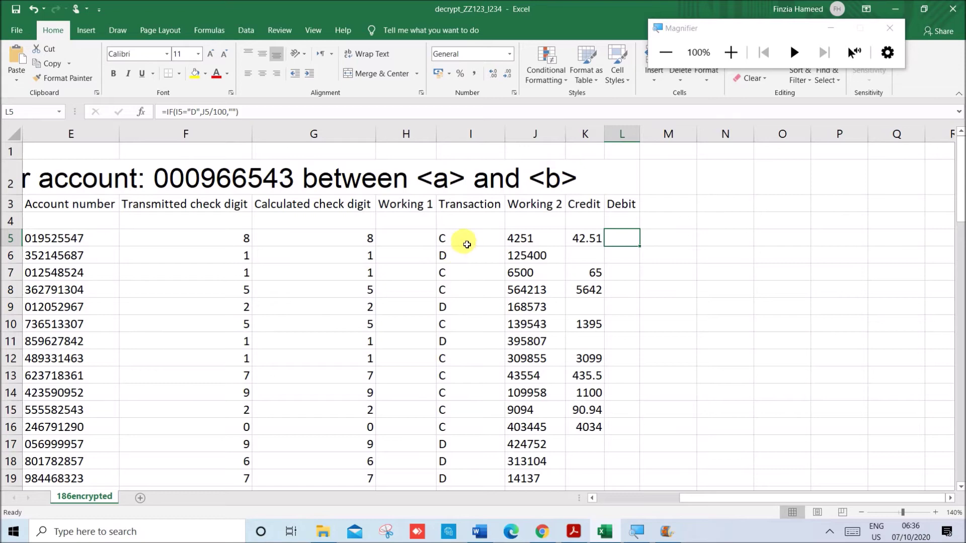
{"action": "double_click", "coordinate": [645, 251]}
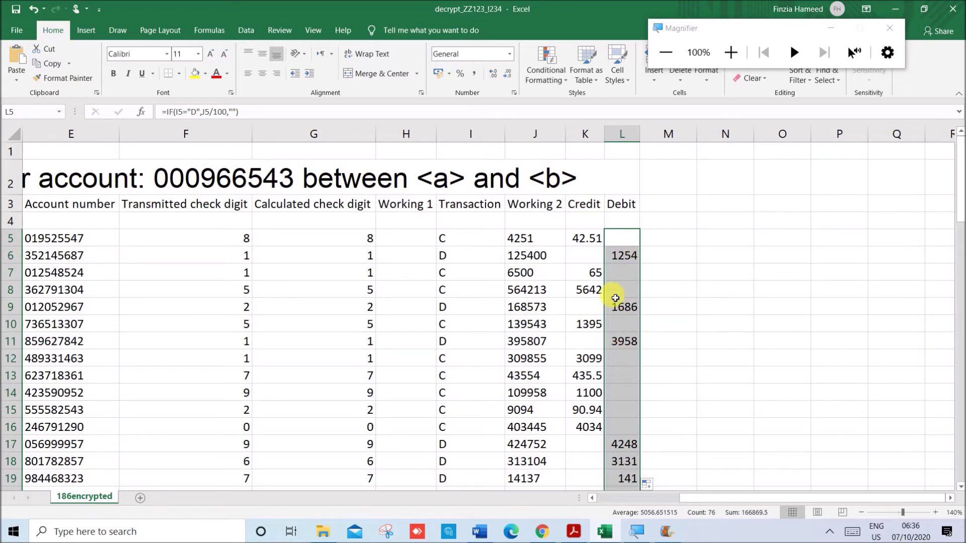
{"action": "left_click", "coordinate": [625, 260]}
{"action": "left_click", "coordinate": [528, 256]}
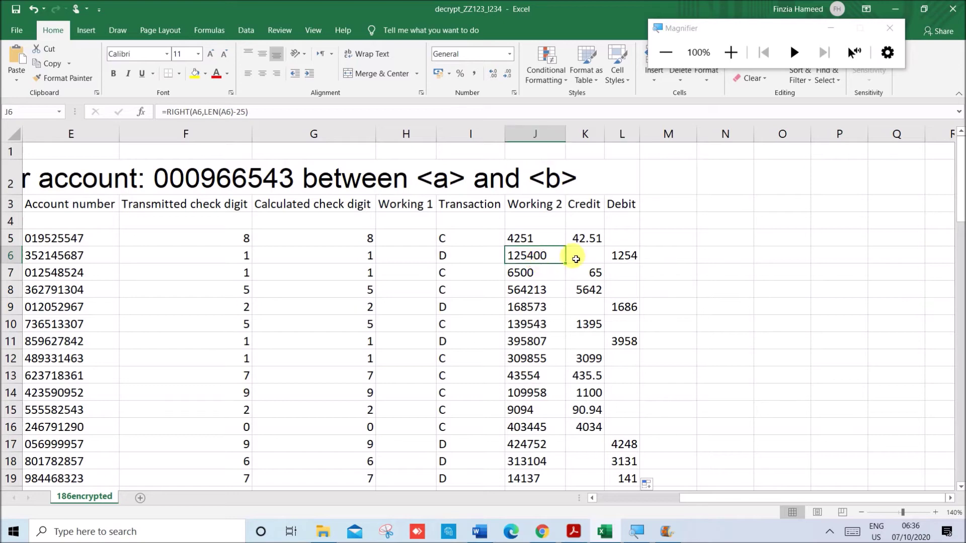
{"action": "left_click", "coordinate": [626, 259]}
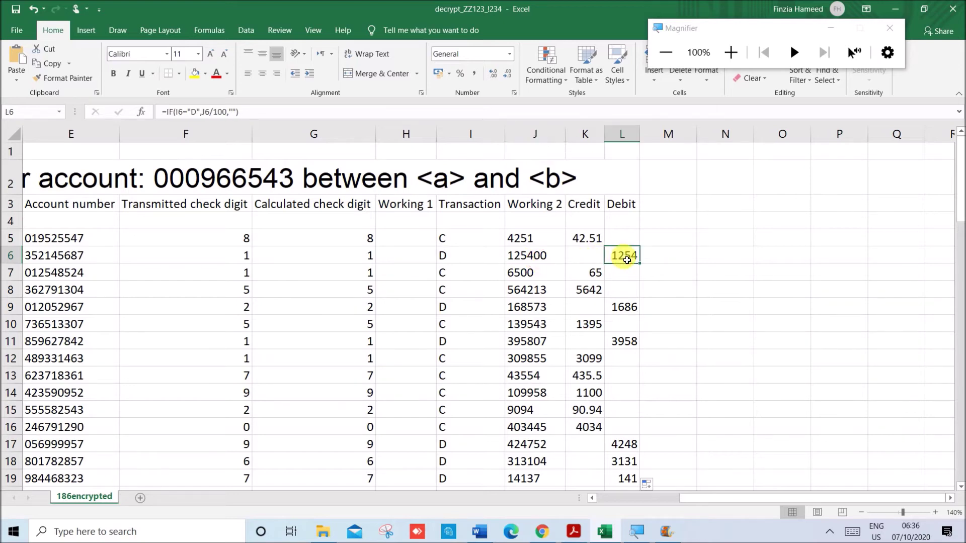
{"action": "left_click", "coordinate": [486, 261]}
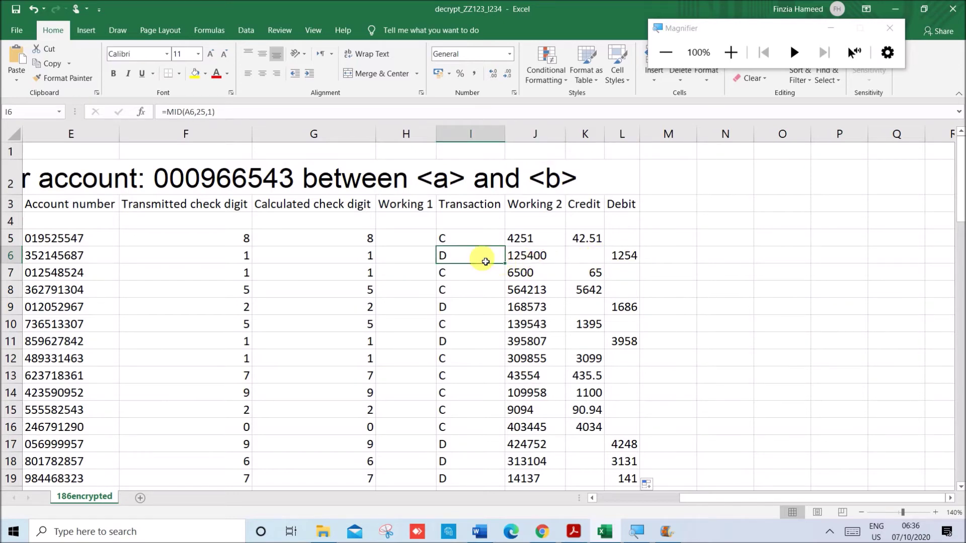
{"action": "left_click", "coordinate": [574, 531]}
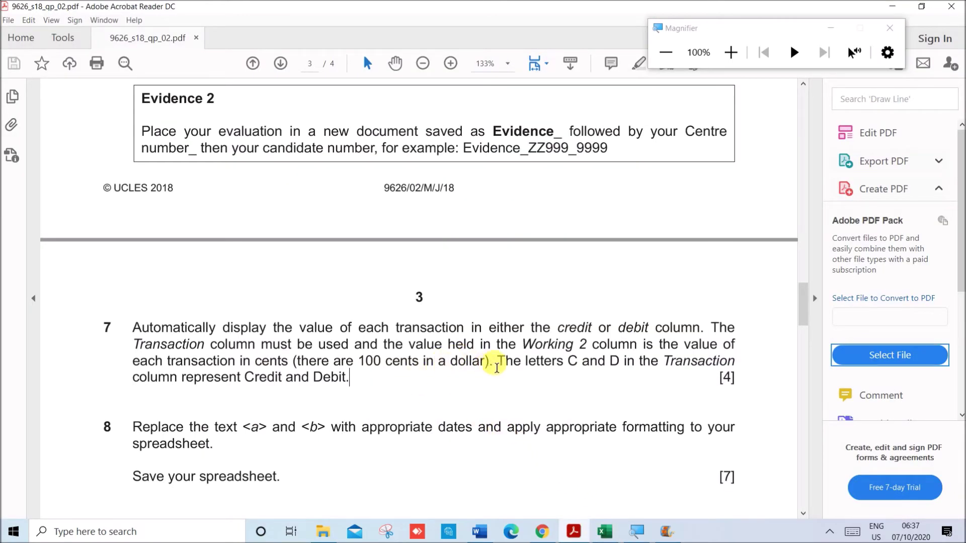
{"action": "scroll", "coordinate": [503, 365], "scroll_direction": "up", "scroll_amount": 4}
{"action": "scroll", "coordinate": [516, 363], "scroll_direction": "up", "scroll_amount": 14}
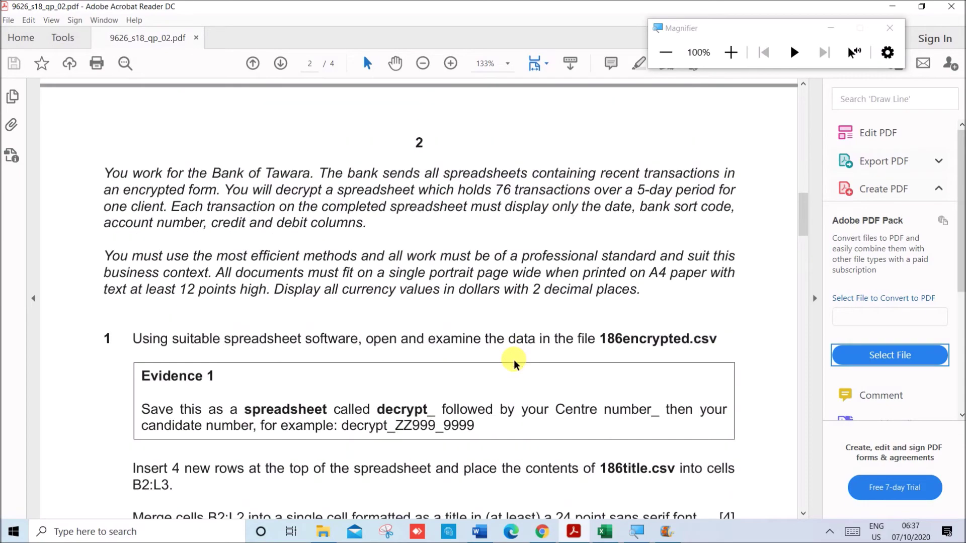
{"action": "scroll", "coordinate": [520, 319], "scroll_direction": "down", "scroll_amount": 14}
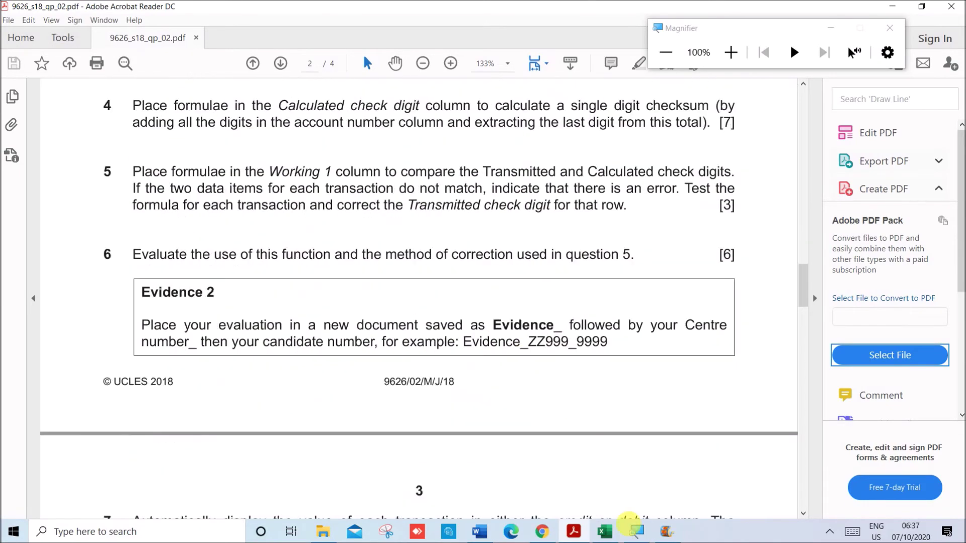
{"action": "left_click", "coordinate": [606, 532]}
{"action": "left_click_drag", "start_coordinate": [578, 241], "coordinate": [615, 460]}
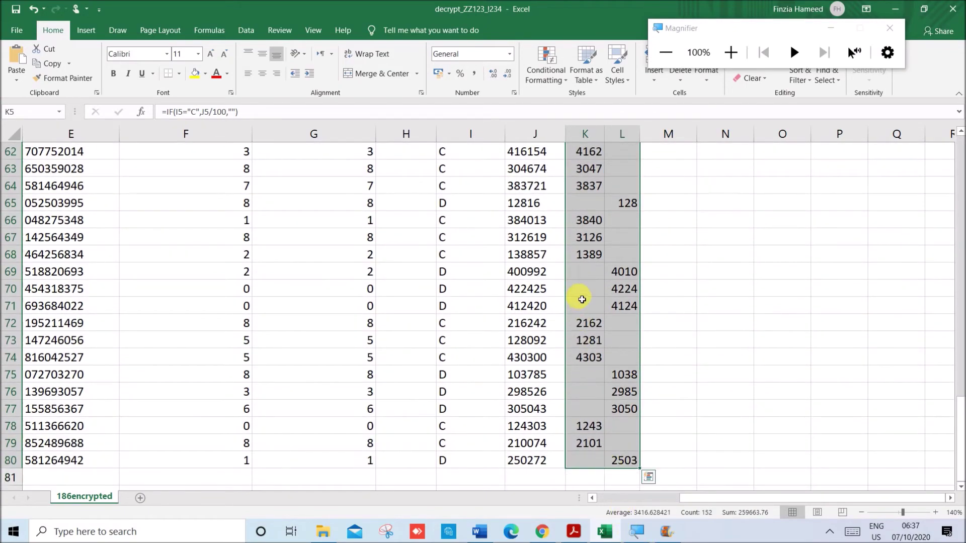
Format K5:L80 as Currency with 2 decimal places and the $ English (United States) symbol
{"action": "right_click", "coordinate": [584, 301]}
{"action": "key", "text": "Escape"}
{"action": "scroll", "coordinate": [362, 299], "scroll_direction": "up", "scroll_amount": 20}
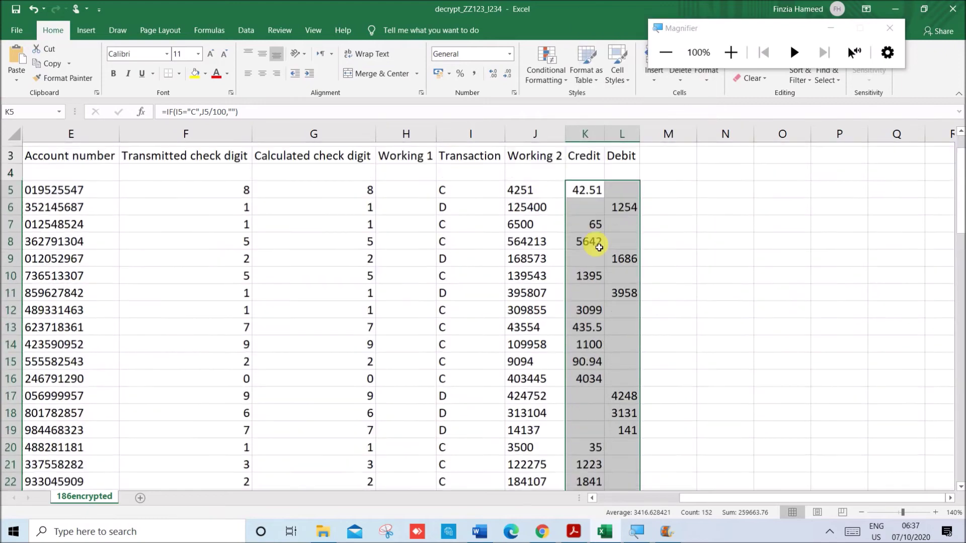
{"action": "key", "text": "ctrl+1"}
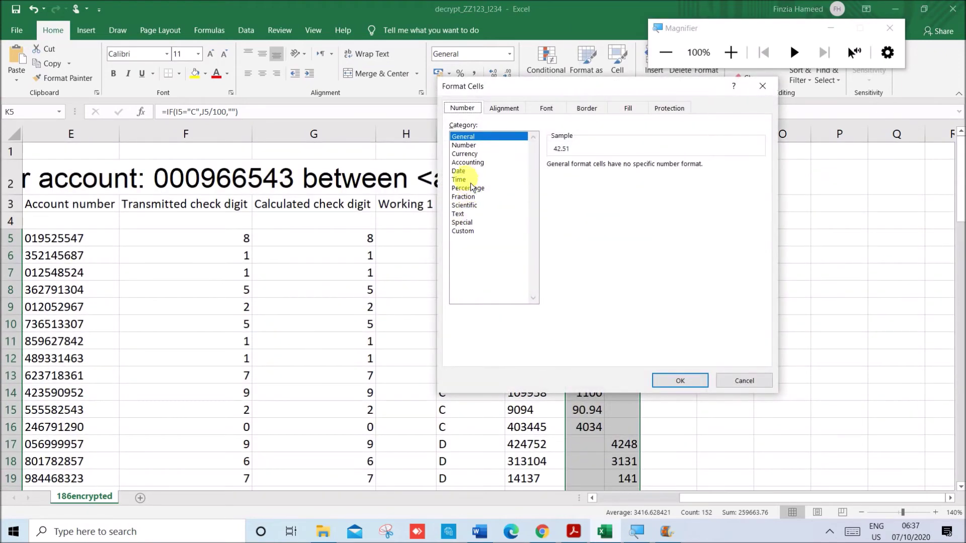
{"action": "left_click", "coordinate": [464, 154]}
{"action": "left_click", "coordinate": [624, 183]}
{"action": "scroll", "coordinate": [651, 248], "scroll_direction": "down", "scroll_amount": 1}
{"action": "scroll", "coordinate": [654, 256], "scroll_direction": "down", "scroll_amount": 3}
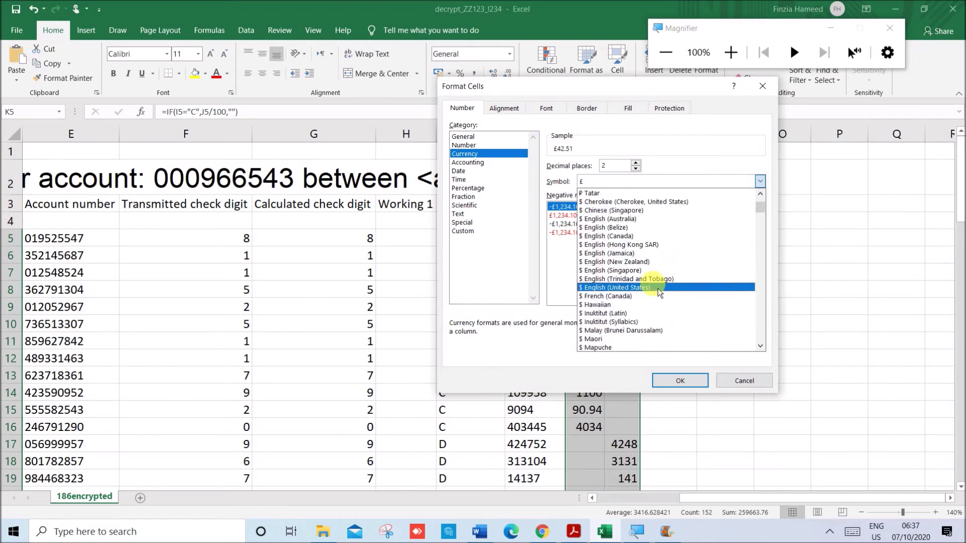
{"action": "left_click", "coordinate": [657, 288]}
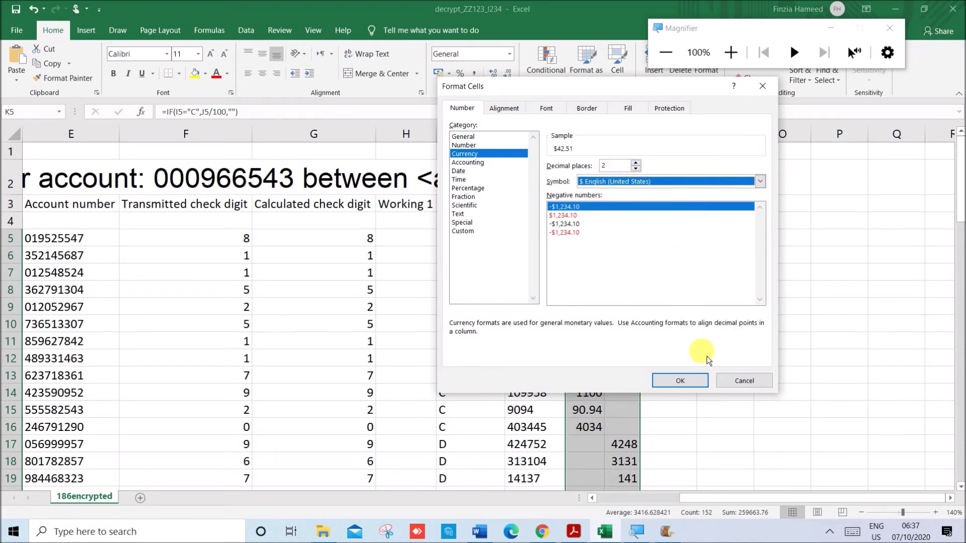
{"action": "left_click", "coordinate": [682, 380]}
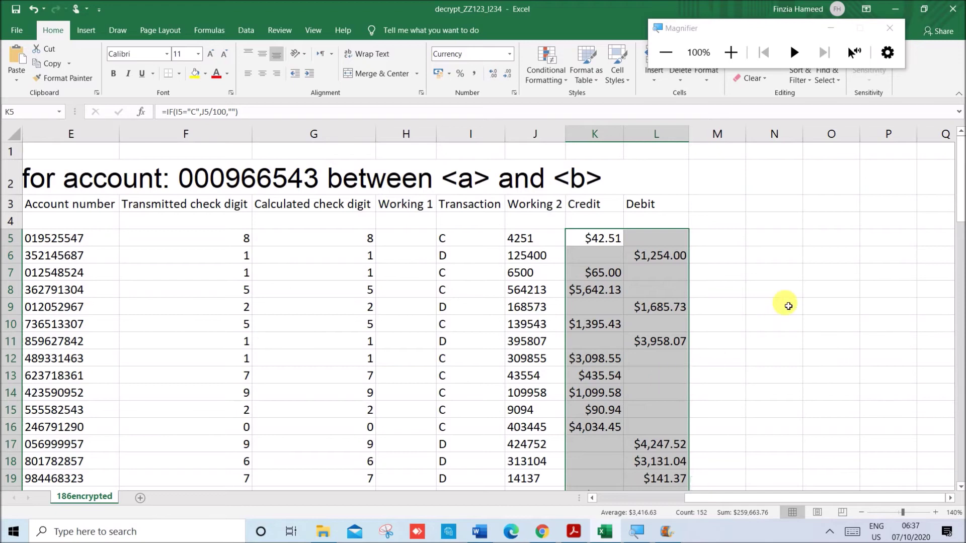
{"action": "left_click", "coordinate": [788, 306]}
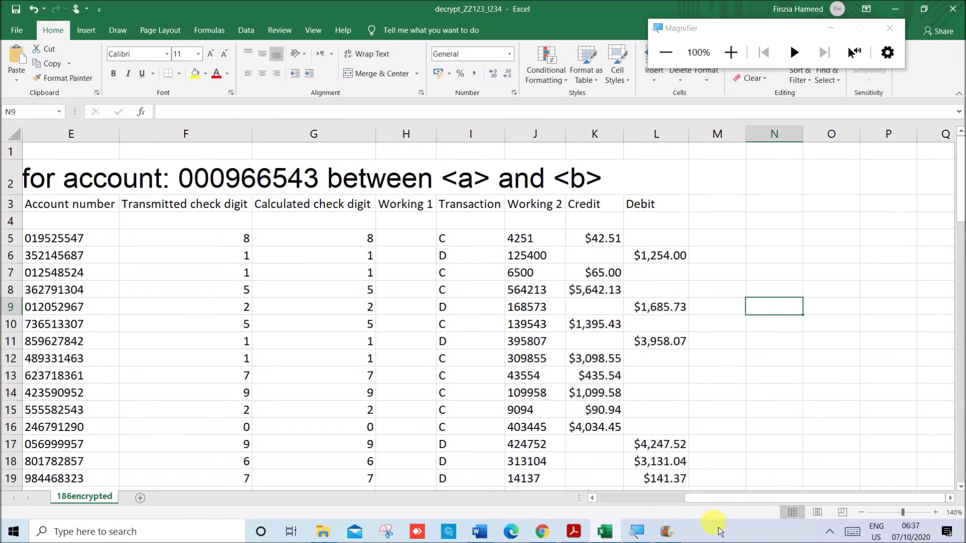
{"action": "left_click", "coordinate": [583, 531]}
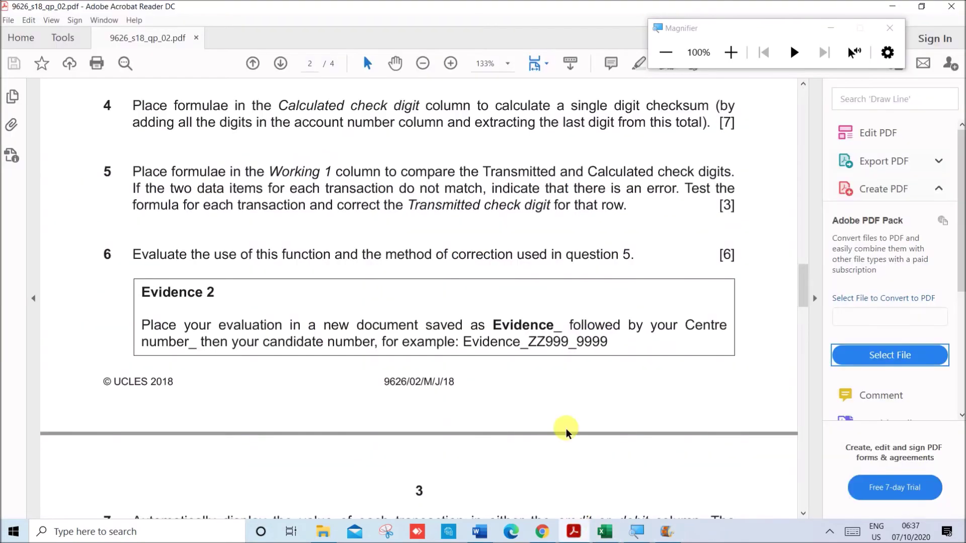
{"action": "scroll", "coordinate": [529, 367], "scroll_direction": "down", "scroll_amount": 3}
{"action": "scroll", "coordinate": [534, 370], "scroll_direction": "down", "scroll_amount": 3}
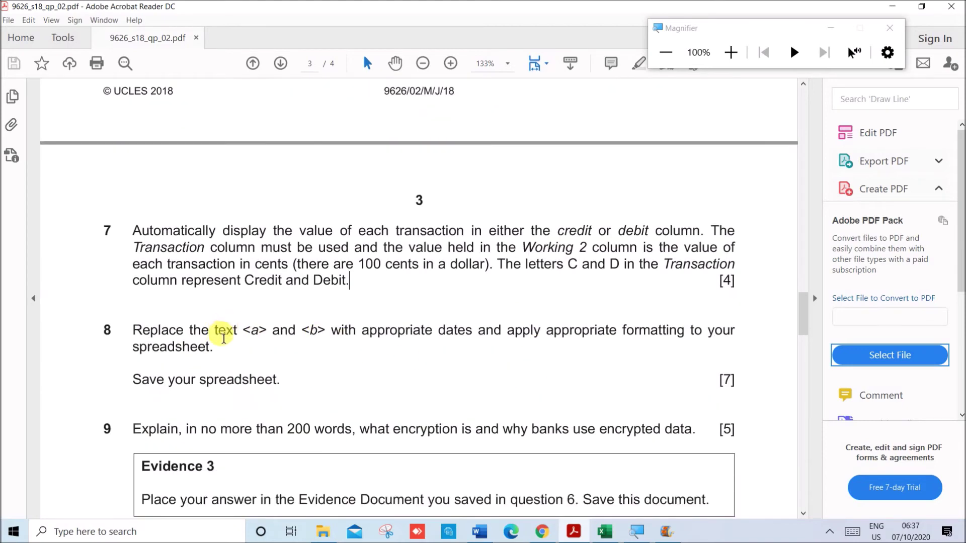
{"action": "left_click_drag", "start_coordinate": [244, 335], "coordinate": [228, 363]}
{"action": "left_click", "coordinate": [230, 360]}
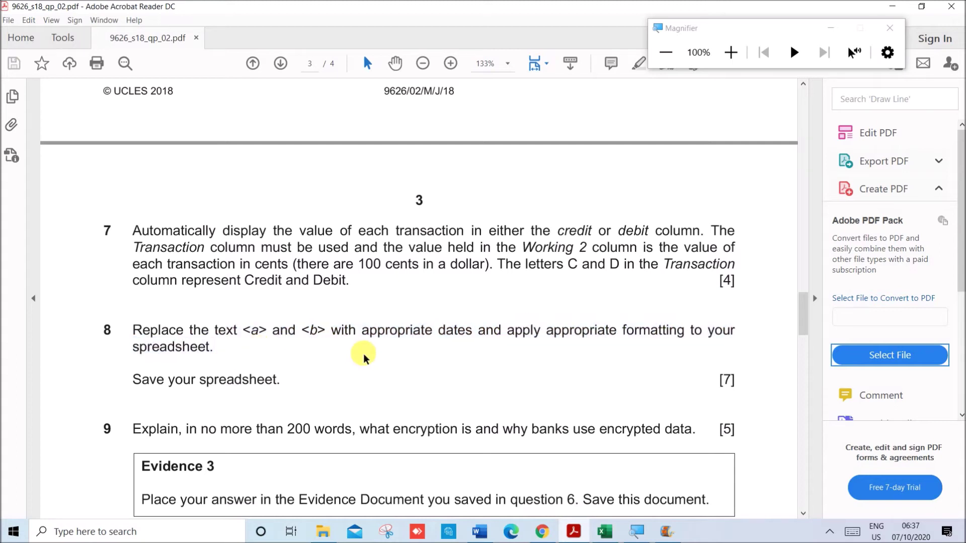
{"action": "left_click", "coordinate": [620, 538]}
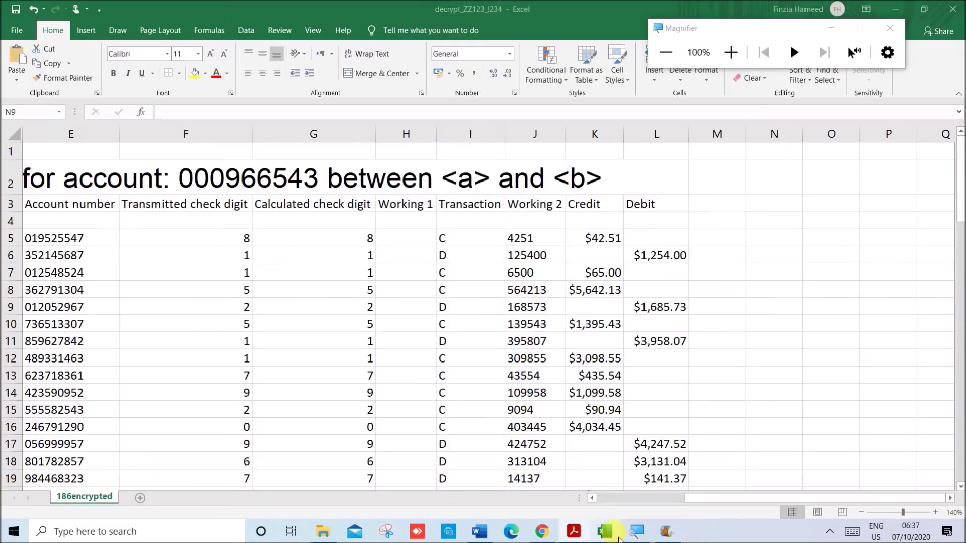
Check the <a> placeholder in the B2 title against the transaction dates in column C
{"action": "left_click", "coordinate": [456, 187]}
{"action": "double_click", "coordinate": [450, 180]}
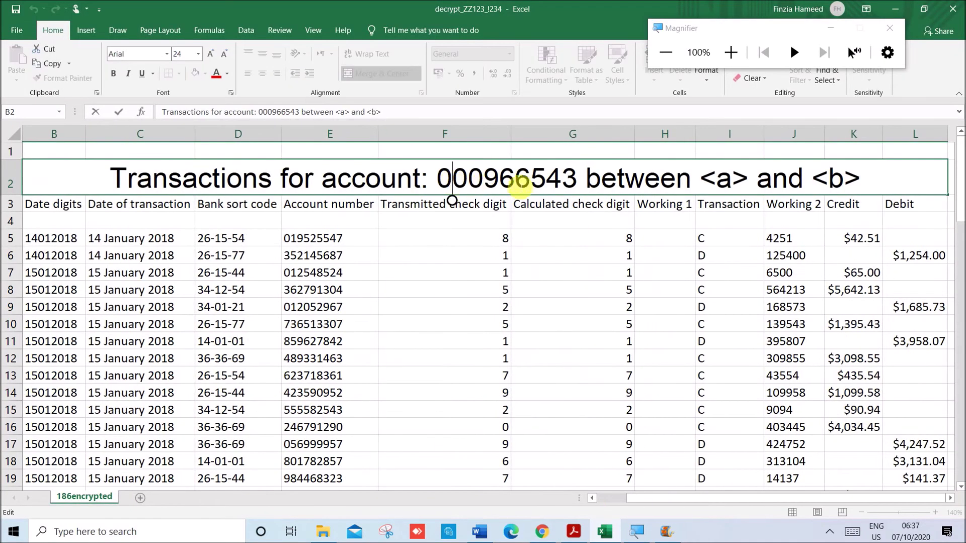
{"action": "left_click_drag", "start_coordinate": [700, 180], "coordinate": [748, 180]}
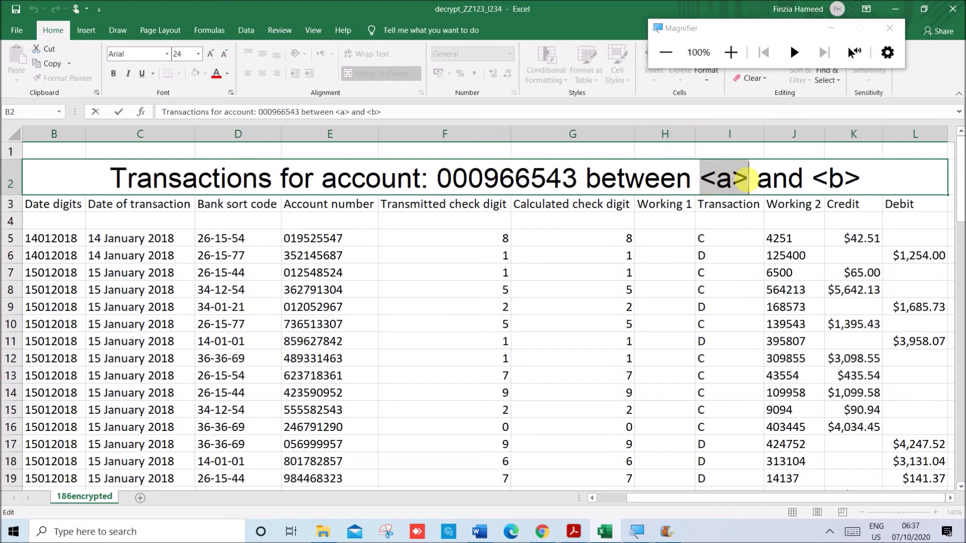
{"action": "left_click", "coordinate": [502, 365]}
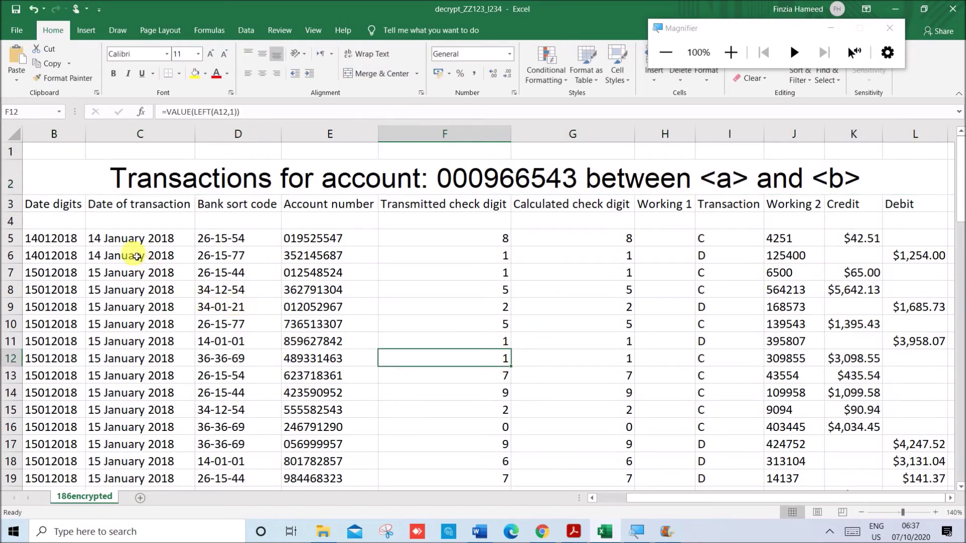
{"action": "left_click", "coordinate": [123, 240]}
{"action": "left_click_drag", "start_coordinate": [123, 252], "coordinate": [133, 448]}
{"action": "scroll", "coordinate": [733, 334], "scroll_direction": "up", "scroll_amount": 20}
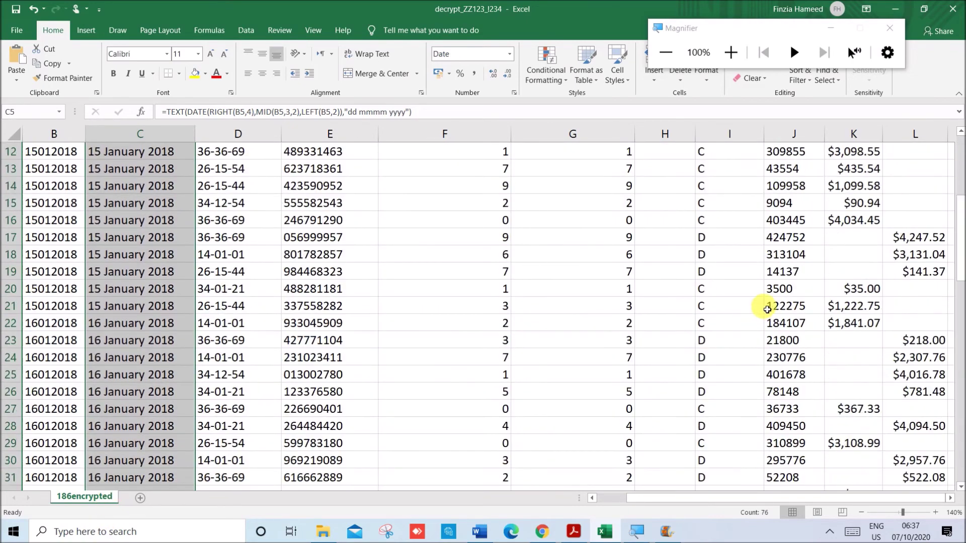
Replace the title's <a> and <b> placeholders with 14/01/2018 and 19/01/2018
{"action": "double_click", "coordinate": [708, 176]}
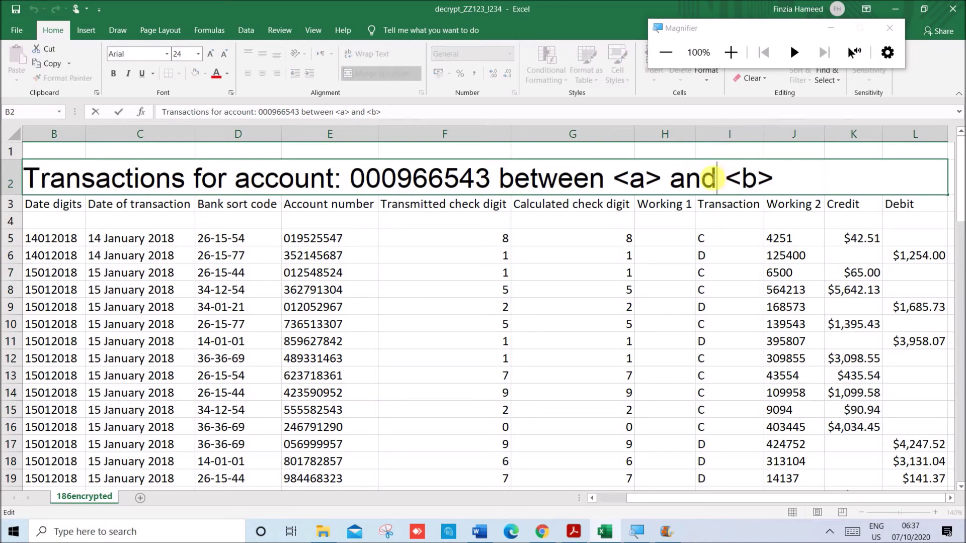
{"action": "left_click_drag", "start_coordinate": [620, 180], "coordinate": [661, 182]}
{"action": "type", "text": "14"}
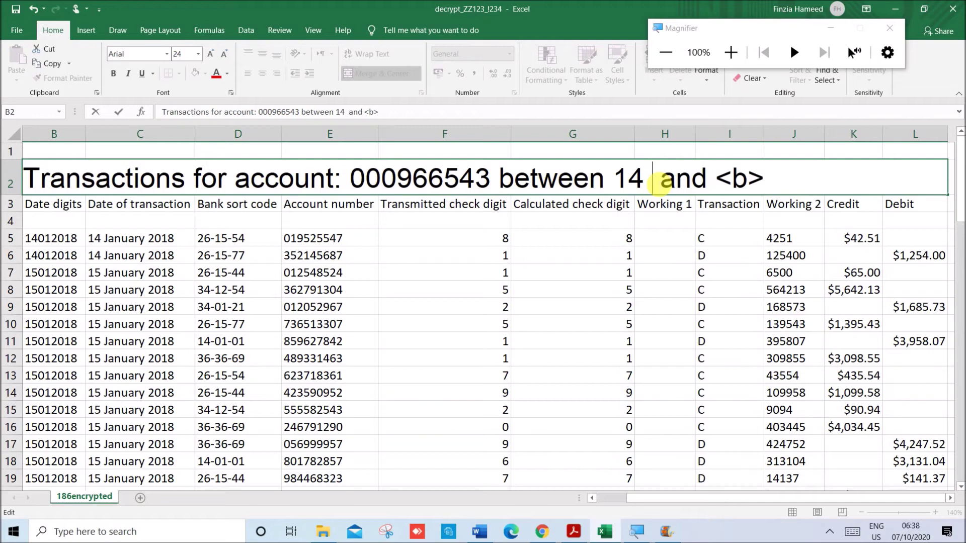
{"action": "key", "text": "BackSpace"}
{"action": "type", "text": "/01/2"}
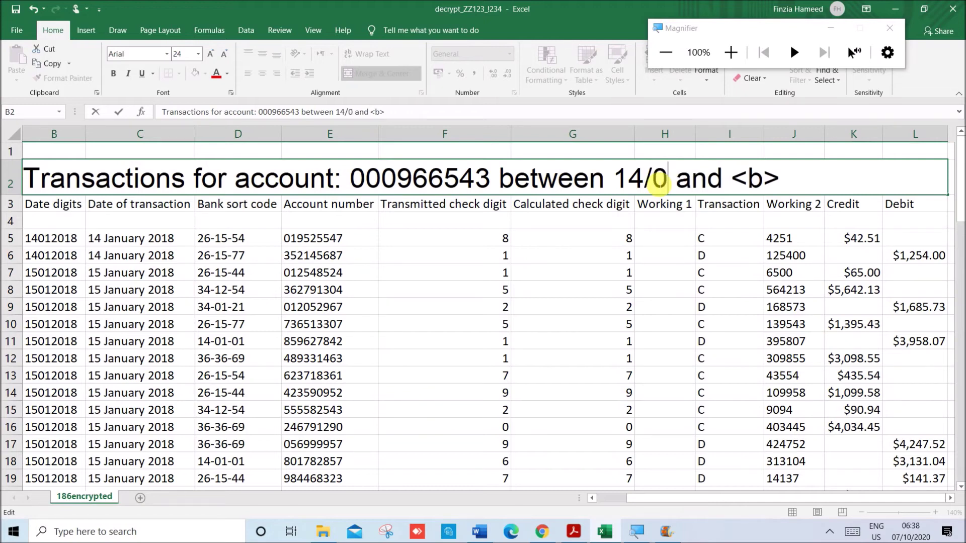
{"action": "type", "text": "018"}
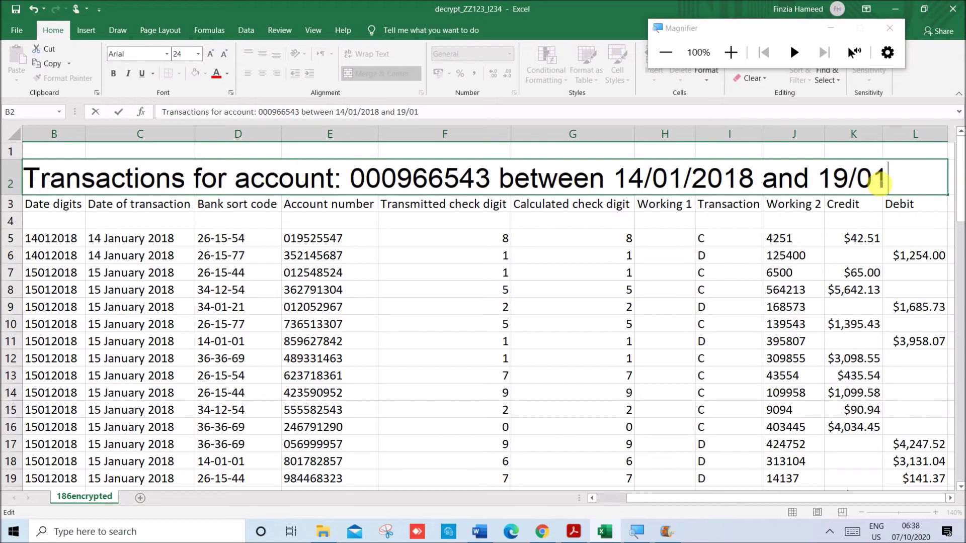
{"action": "type", "text": "18"}
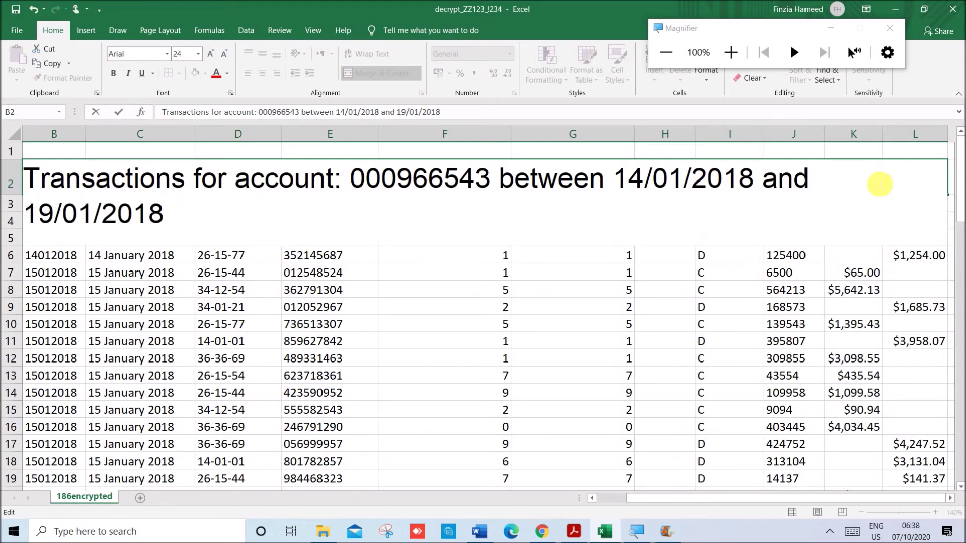
{"action": "left_click", "coordinate": [756, 363]}
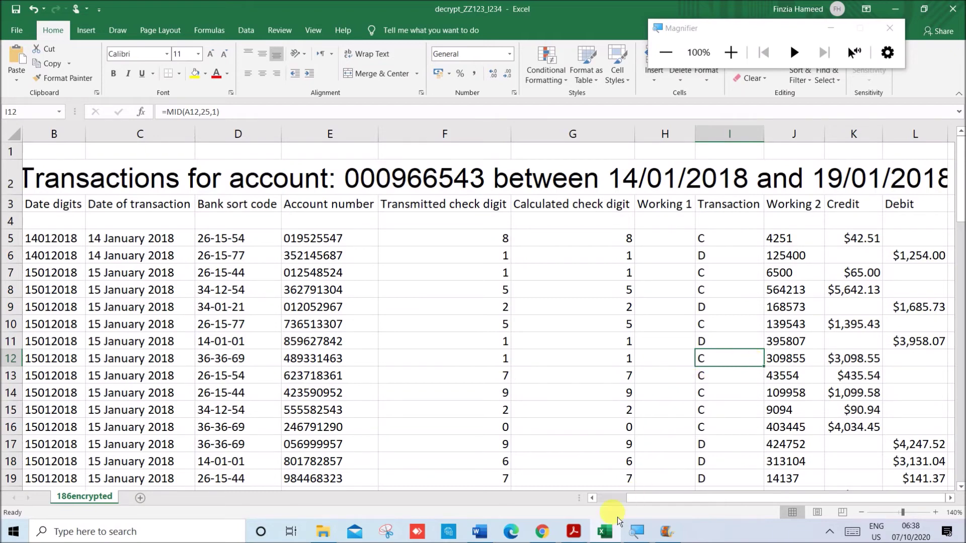
Set the data table from B3 to L80 to 12 point font
{"action": "left_click", "coordinate": [586, 533]}
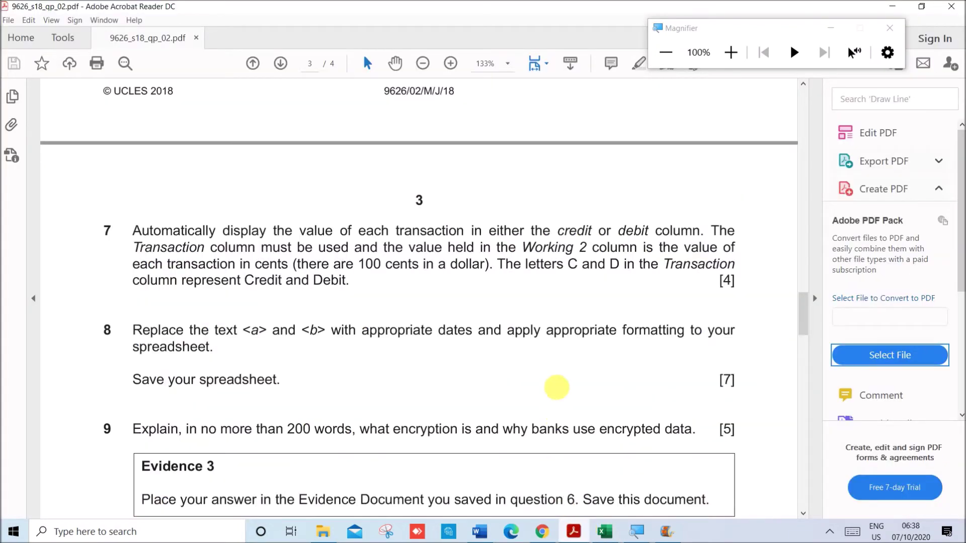
{"action": "left_click", "coordinate": [609, 537]}
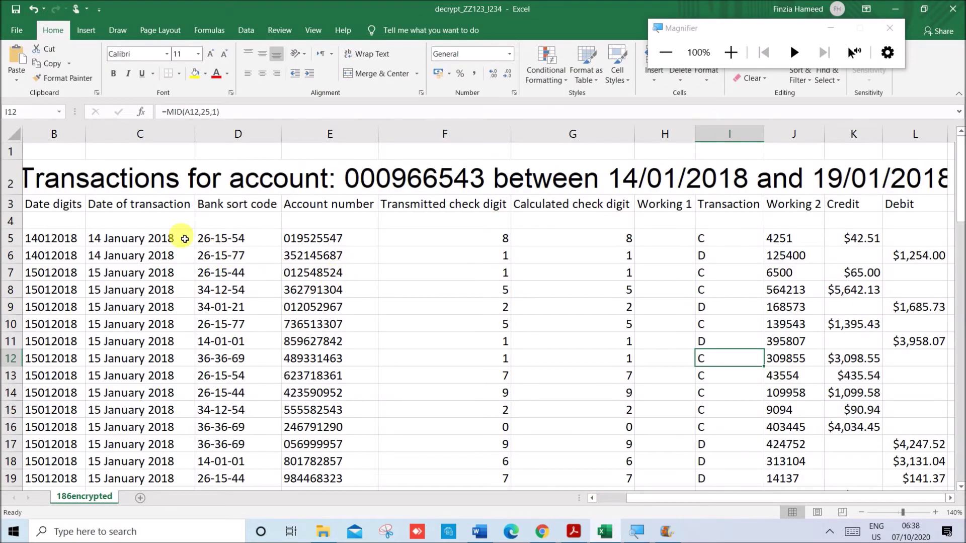
{"action": "left_click_drag", "start_coordinate": [65, 204], "coordinate": [505, 327]}
{"action": "left_click_drag", "start_coordinate": [680, 375], "coordinate": [629, 428]}
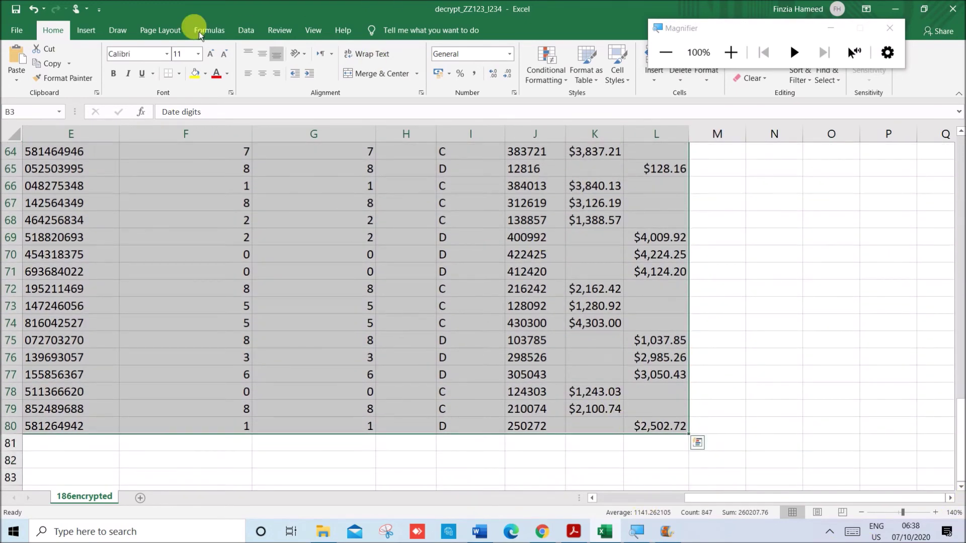
{"action": "left_click", "coordinate": [199, 54]}
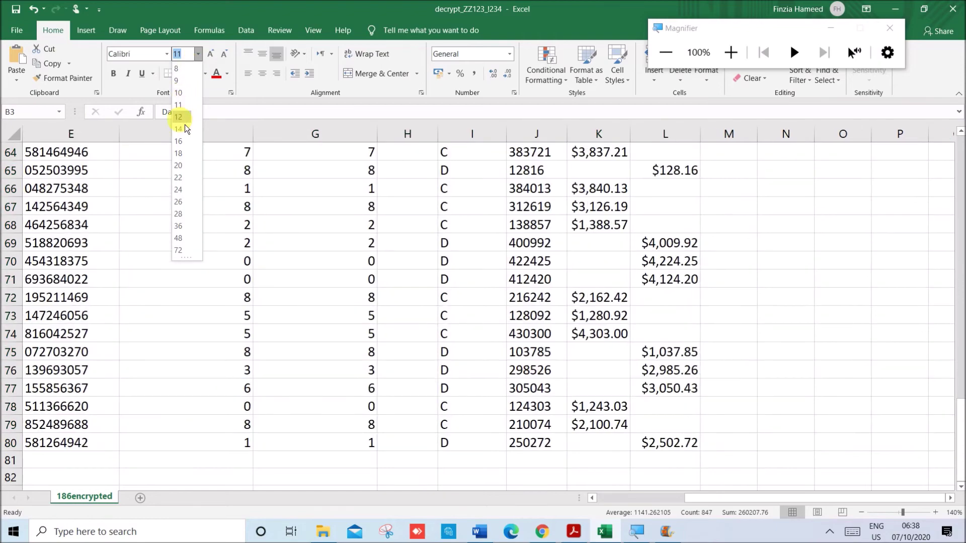
{"action": "left_click", "coordinate": [183, 118]}
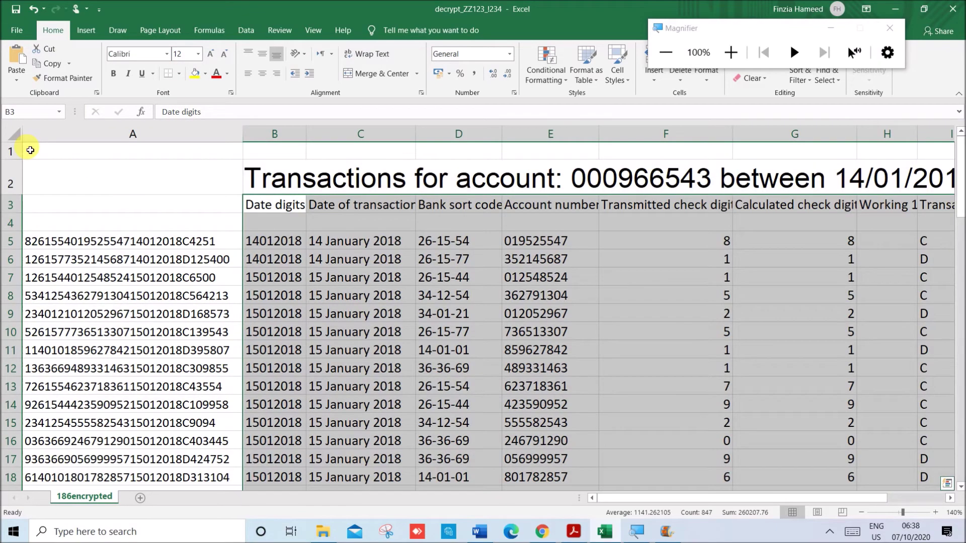
{"action": "left_click", "coordinate": [70, 259]}
Set the encrypted strings in A5:A80 to 12 point font
{"action": "left_click_drag", "start_coordinate": [96, 240], "coordinate": [78, 444]}
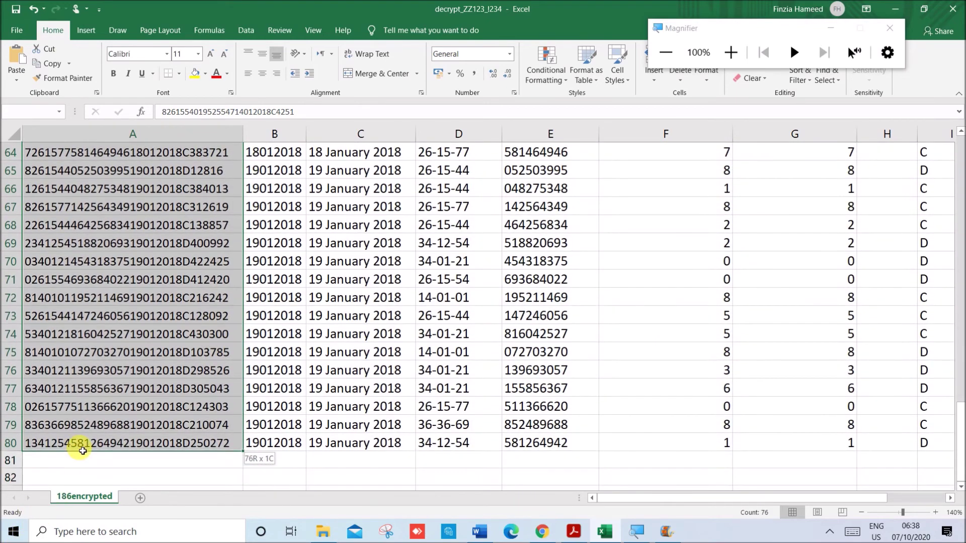
{"action": "left_click", "coordinate": [198, 54]}
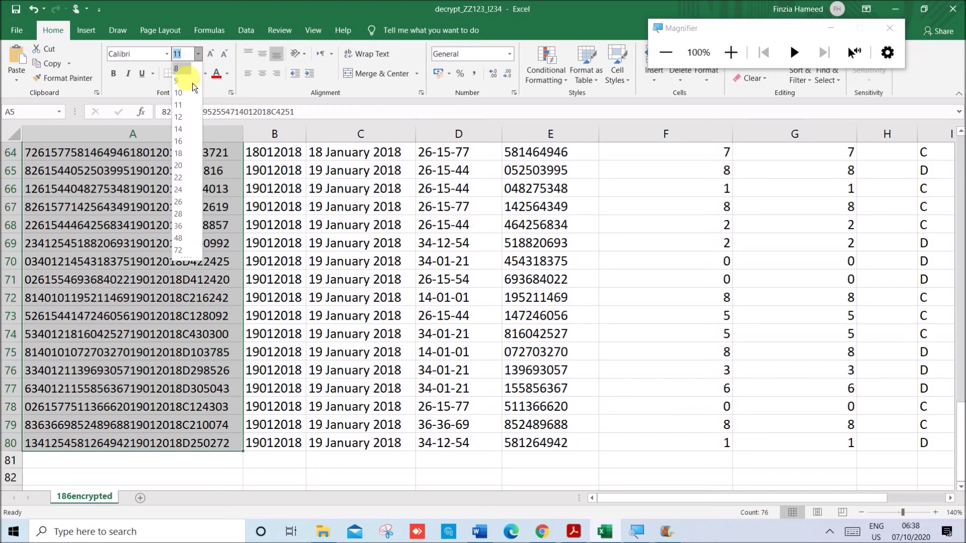
{"action": "left_click", "coordinate": [184, 115]}
{"action": "scroll", "coordinate": [274, 343], "scroll_direction": "up", "scroll_amount": 20}
{"action": "left_click", "coordinate": [274, 344]}
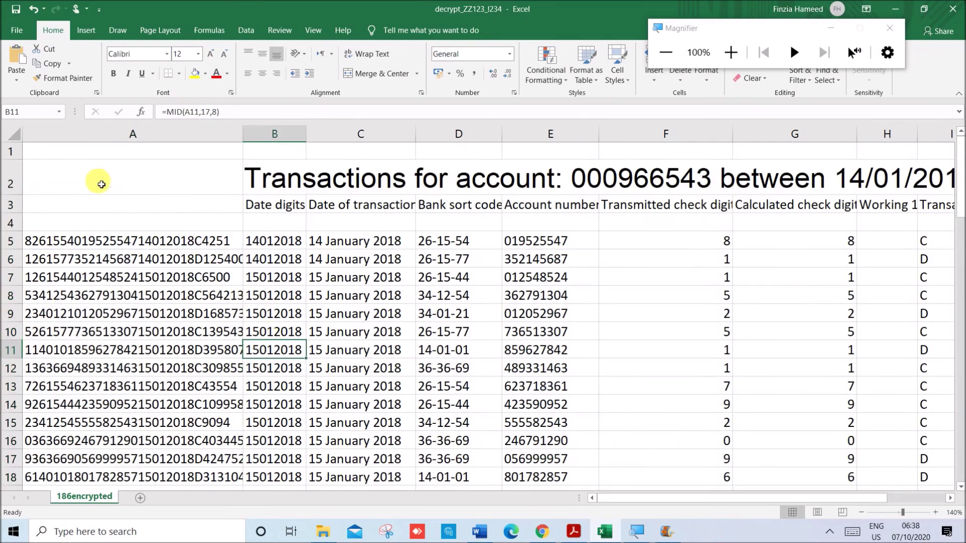
AutoFit every column's width across the whole sheet
{"action": "left_click", "coordinate": [17, 134]}
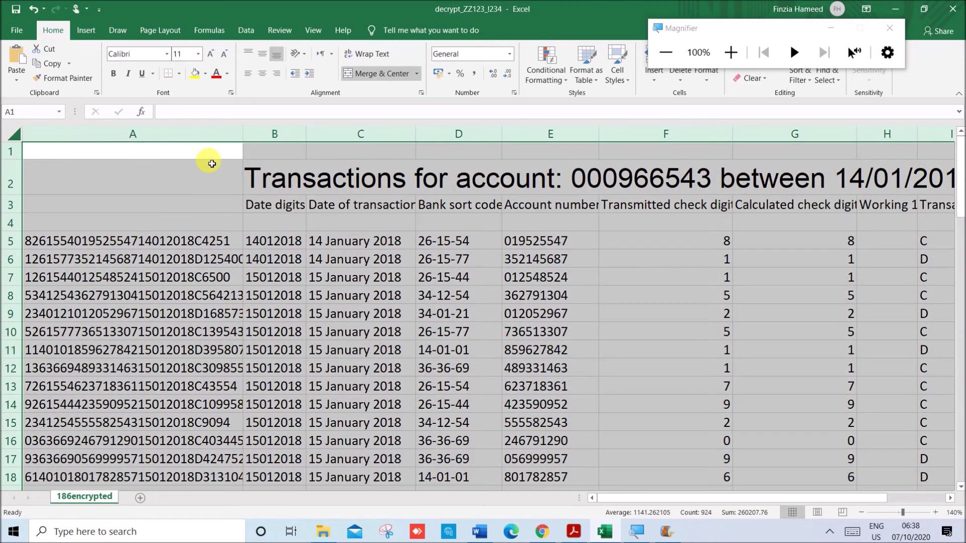
{"action": "double_click", "coordinate": [242, 136]}
{"action": "left_click_drag", "start_coordinate": [312, 295], "coordinate": [313, 313]}
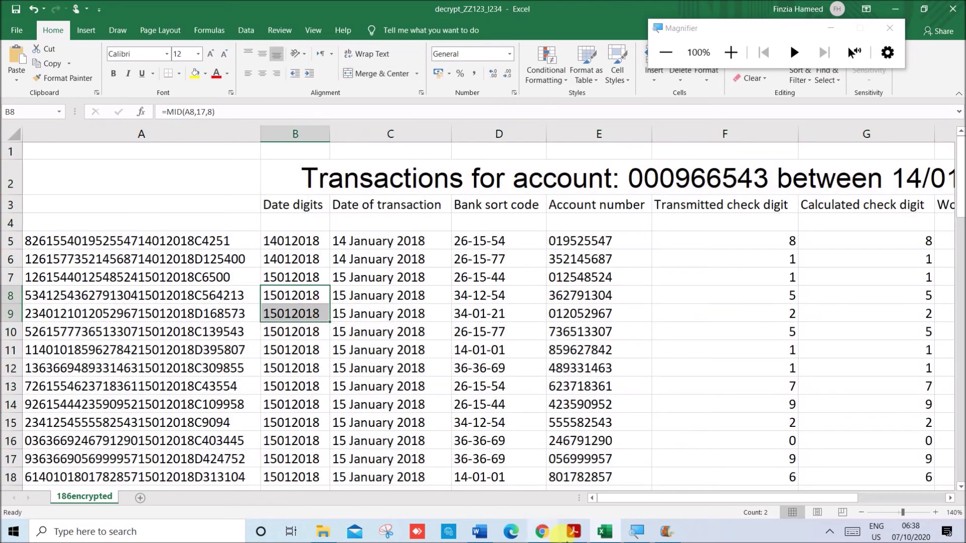
{"action": "left_click", "coordinate": [572, 532]}
{"action": "scroll", "coordinate": [492, 387], "scroll_direction": "up", "scroll_amount": 15}
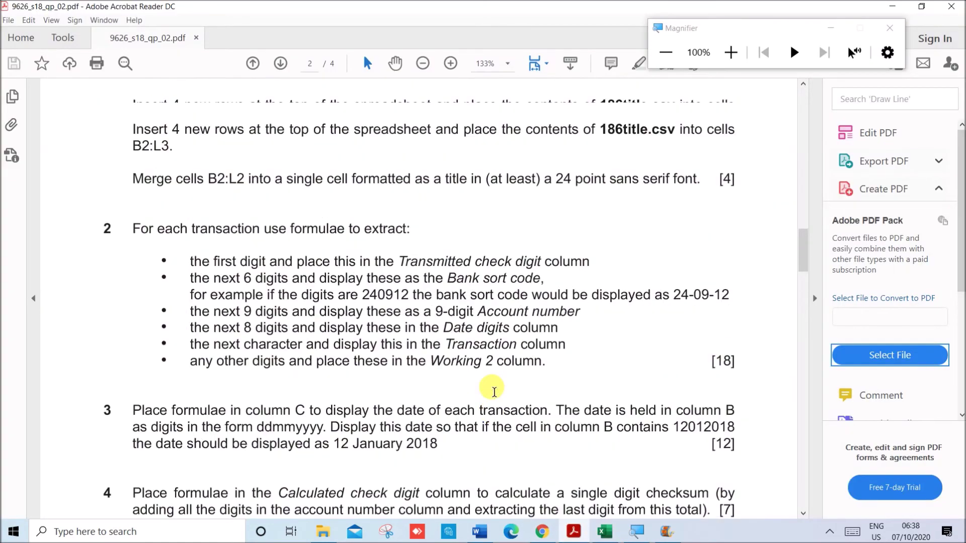
{"action": "scroll", "coordinate": [494, 391], "scroll_direction": "up", "scroll_amount": 8}
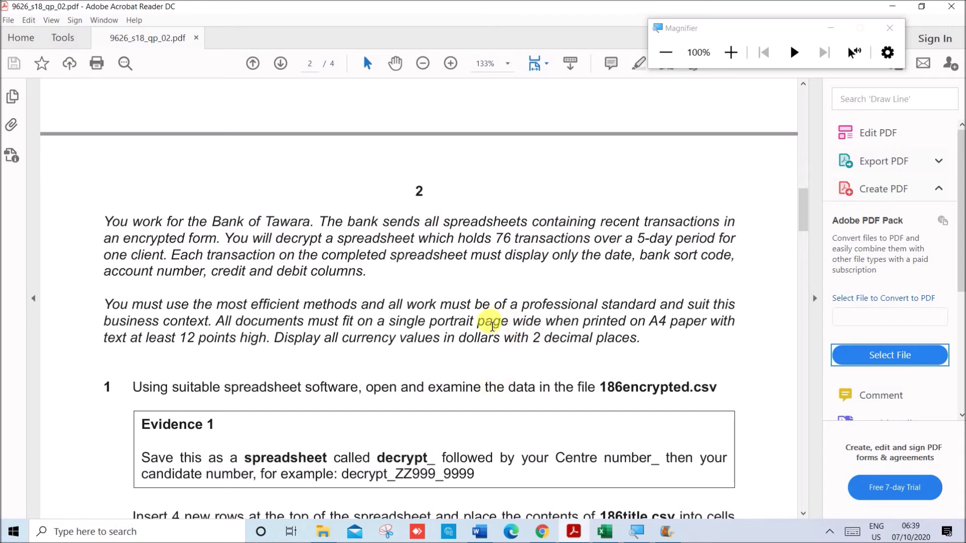
{"action": "left_click_drag", "start_coordinate": [479, 324], "coordinate": [666, 322]}
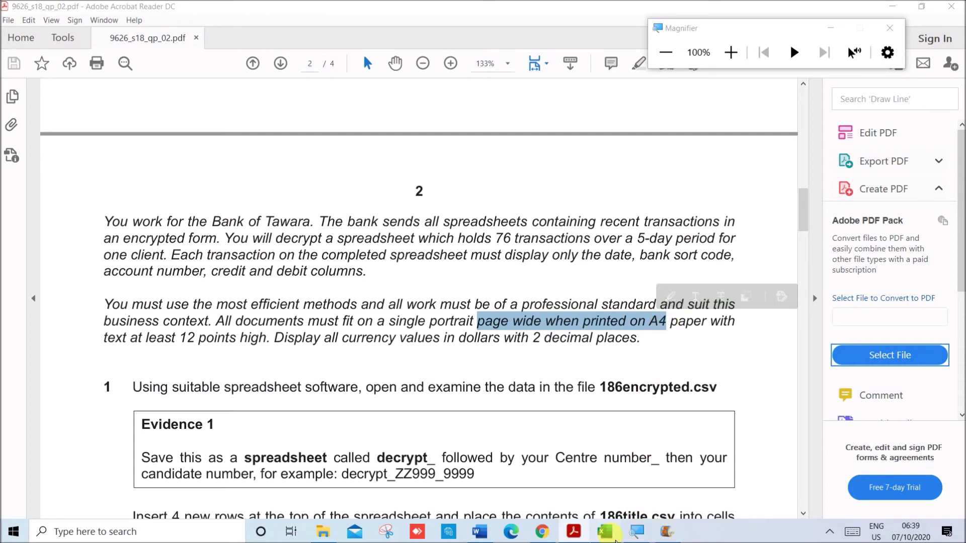
{"action": "left_click", "coordinate": [609, 531]}
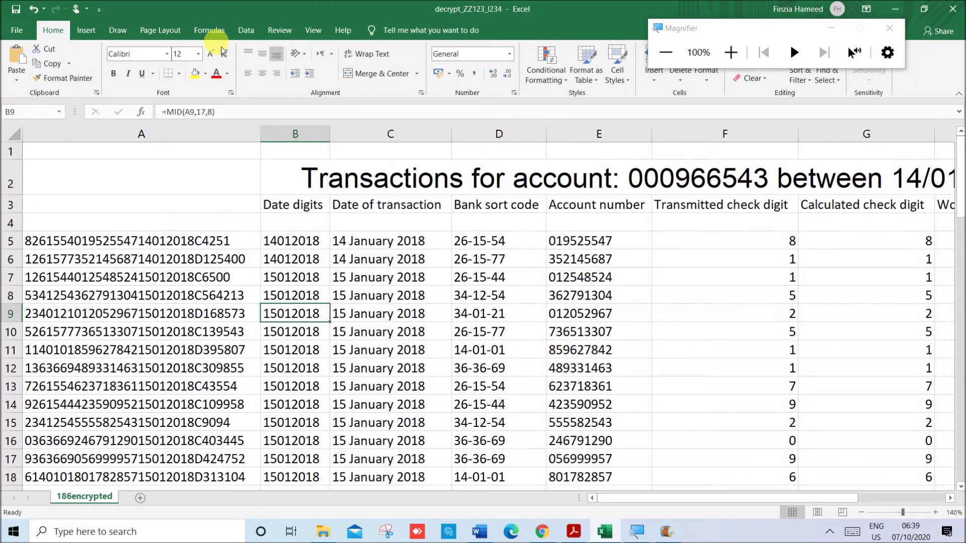
Set the page layout to portrait orientation on A4 paper
{"action": "left_click", "coordinate": [170, 30]}
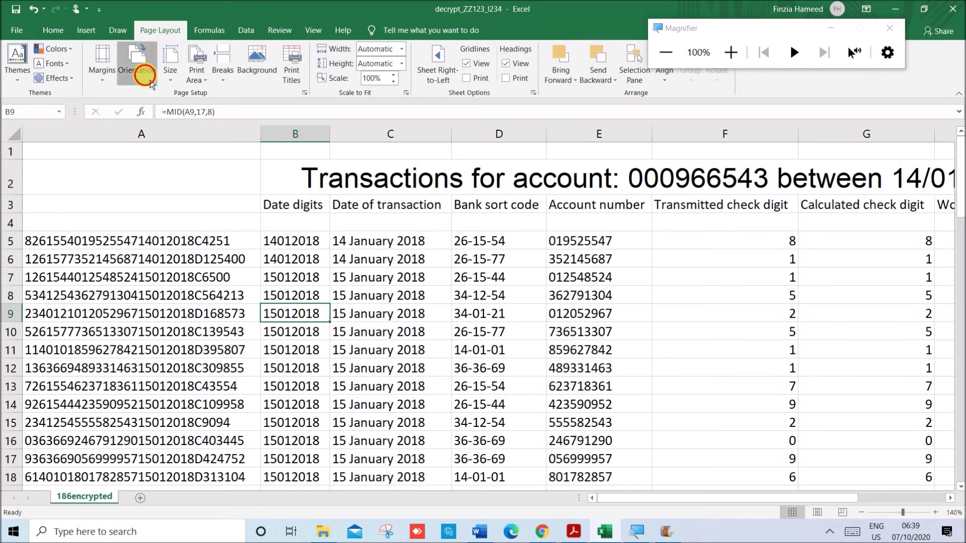
{"action": "left_click", "coordinate": [149, 79]}
{"action": "left_click", "coordinate": [156, 108]}
{"action": "left_click", "coordinate": [180, 80]}
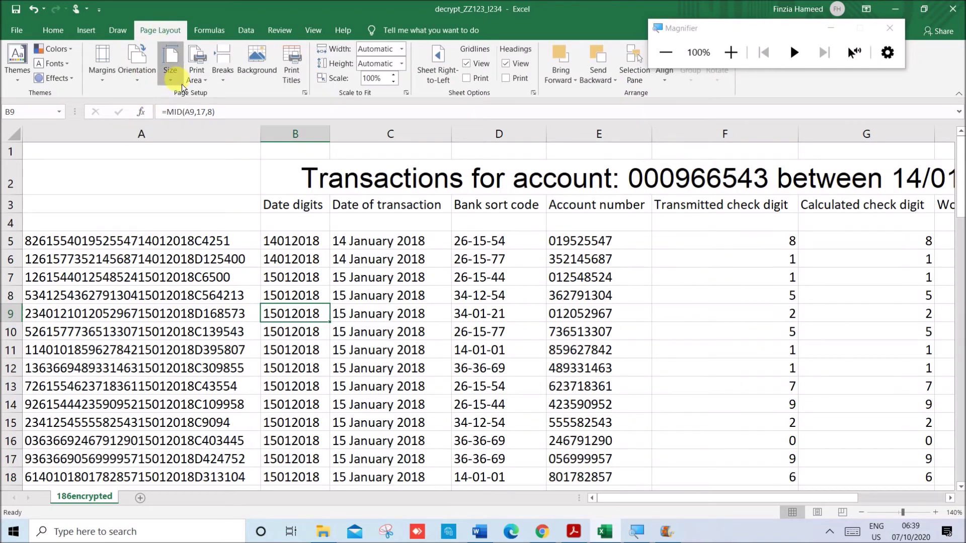
{"action": "left_click", "coordinate": [179, 209]}
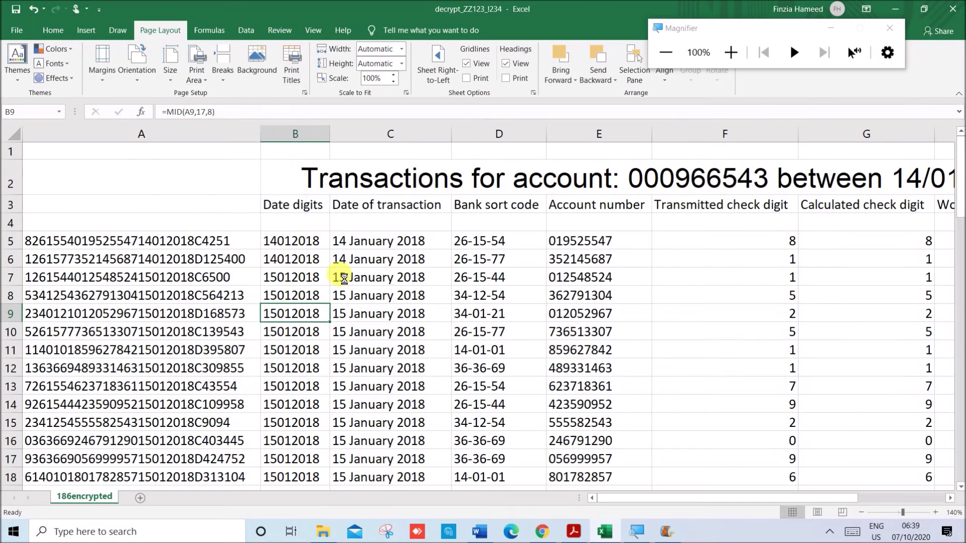
Scroll across the sheet and read question 9 in the exam paper
{"action": "left_click", "coordinate": [427, 332]}
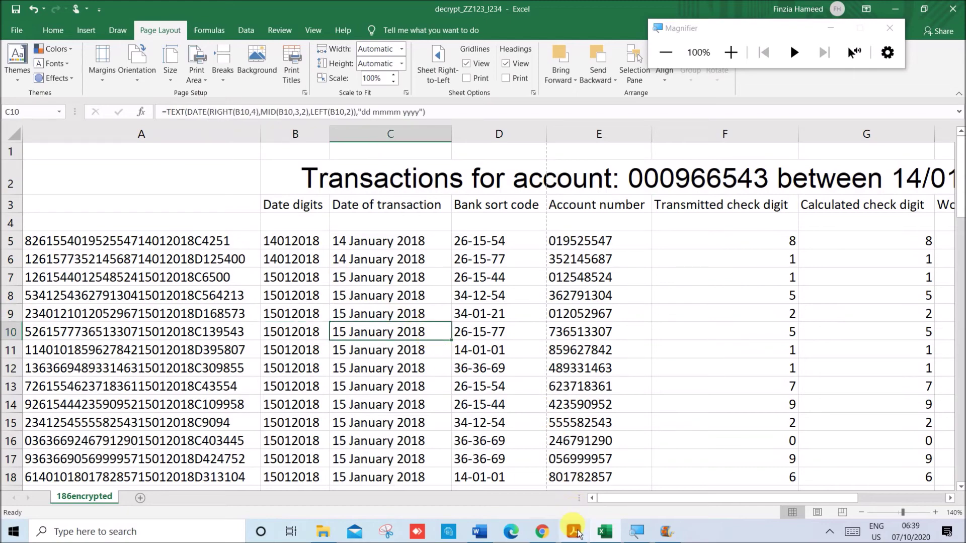
{"action": "left_click_drag", "start_coordinate": [627, 499], "coordinate": [784, 505]}
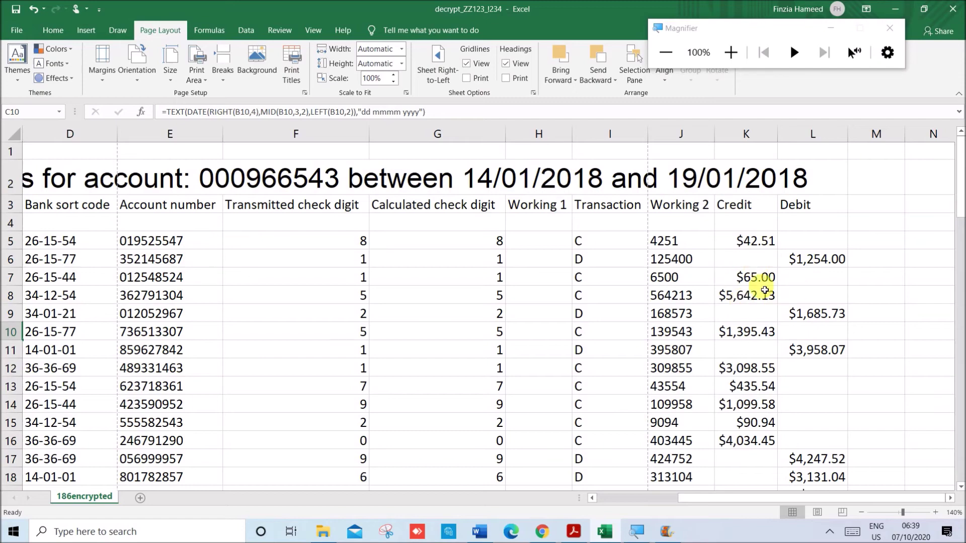
{"action": "left_click_drag", "start_coordinate": [737, 501], "coordinate": [682, 503]}
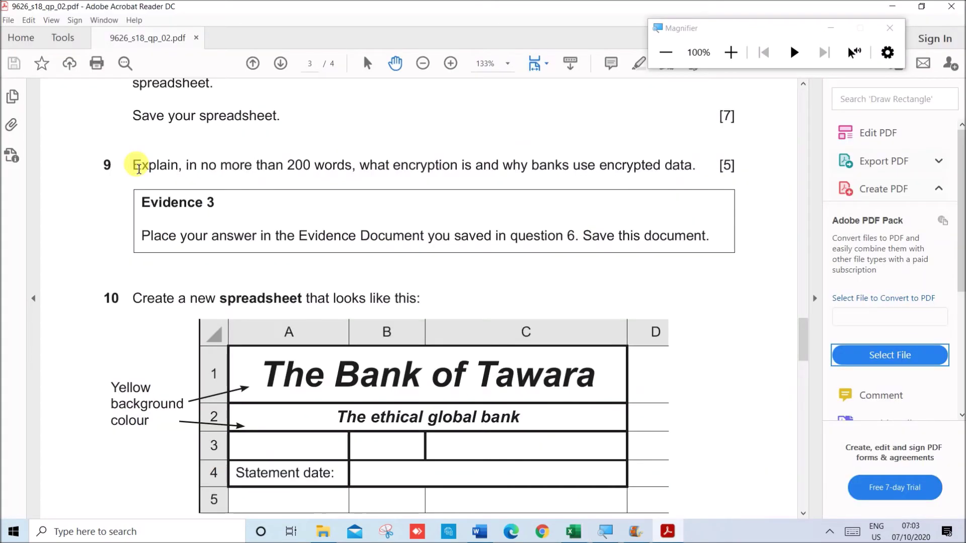
{"action": "left_click_drag", "start_coordinate": [133, 165], "coordinate": [693, 174]}
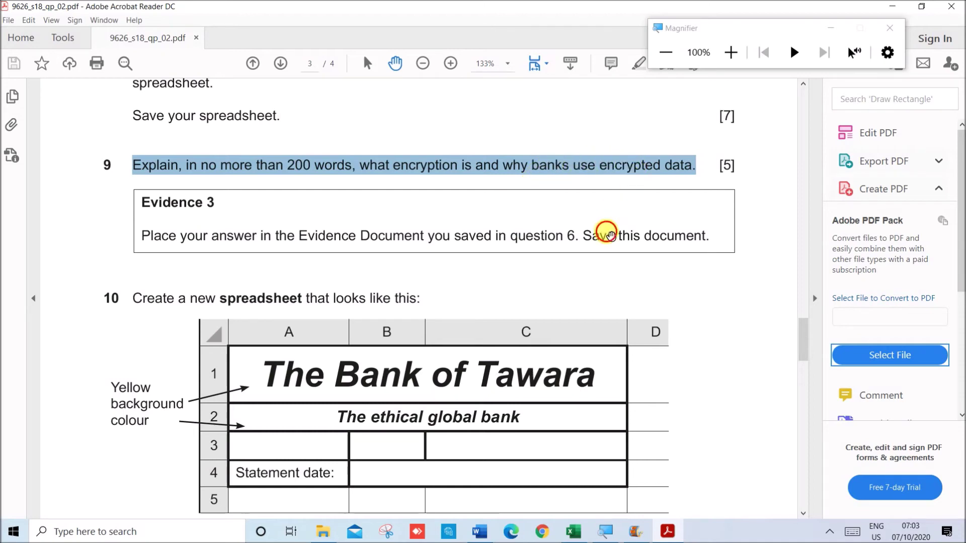
{"action": "left_click", "coordinate": [610, 236]}
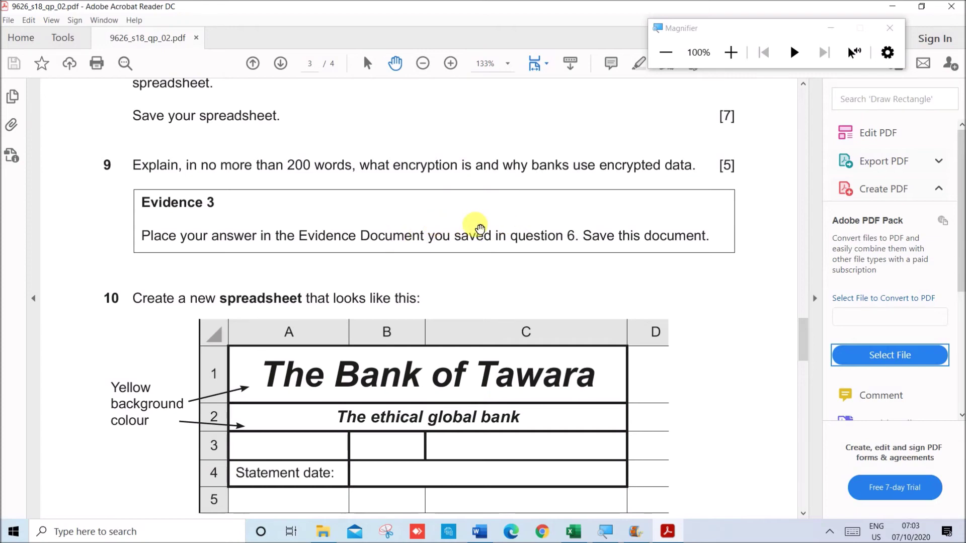
{"action": "left_click", "coordinate": [484, 533]}
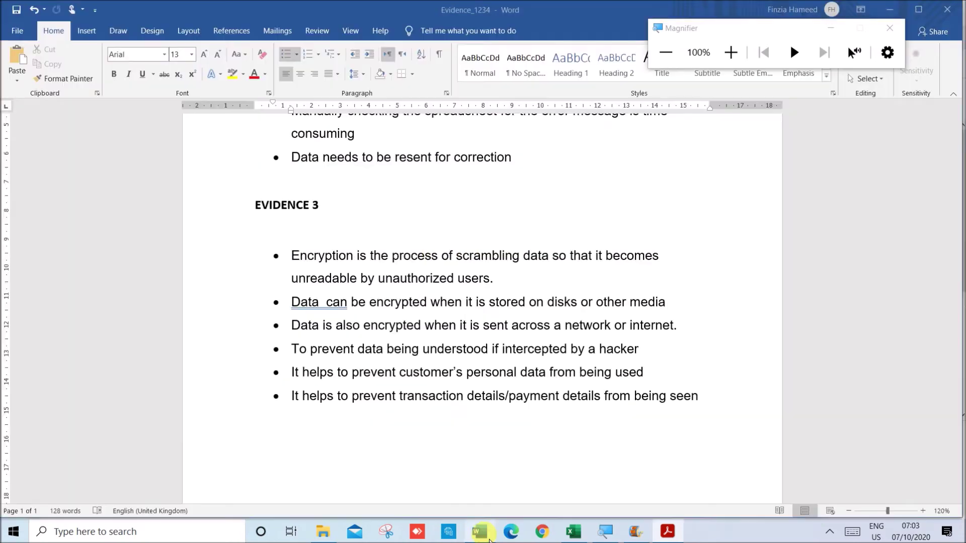
Select the Evidence 3 encryption bullets, then return to the exam paper at question 10
{"action": "left_click_drag", "start_coordinate": [298, 257], "coordinate": [695, 401]}
{"action": "key", "text": "alt+Tab"}
{"action": "scroll", "coordinate": [378, 454], "scroll_direction": "down", "scroll_amount": 2}
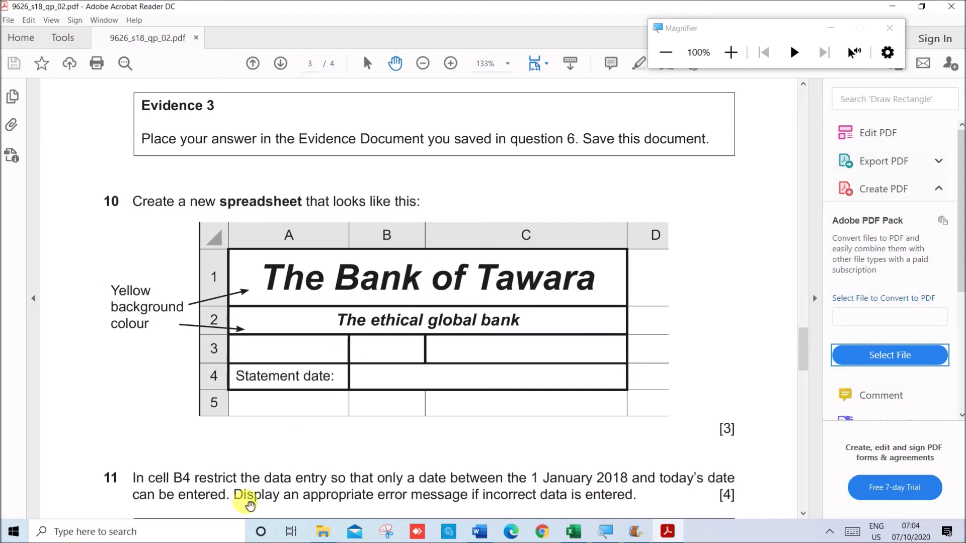
Launch Excel from Windows search and start a blank workbook, Book1
{"action": "left_click", "coordinate": [199, 534]}
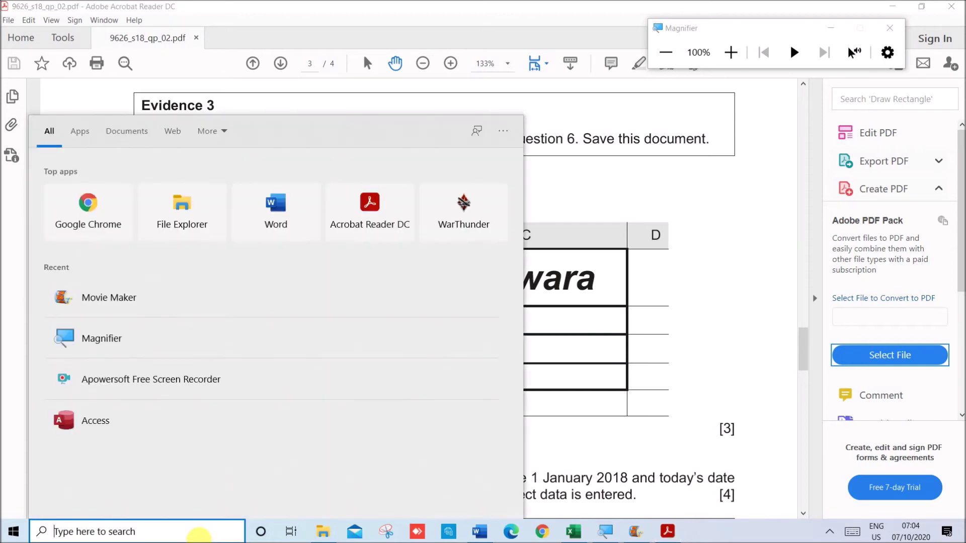
{"action": "type", "text": "excel"}
{"action": "key", "text": "Return"}
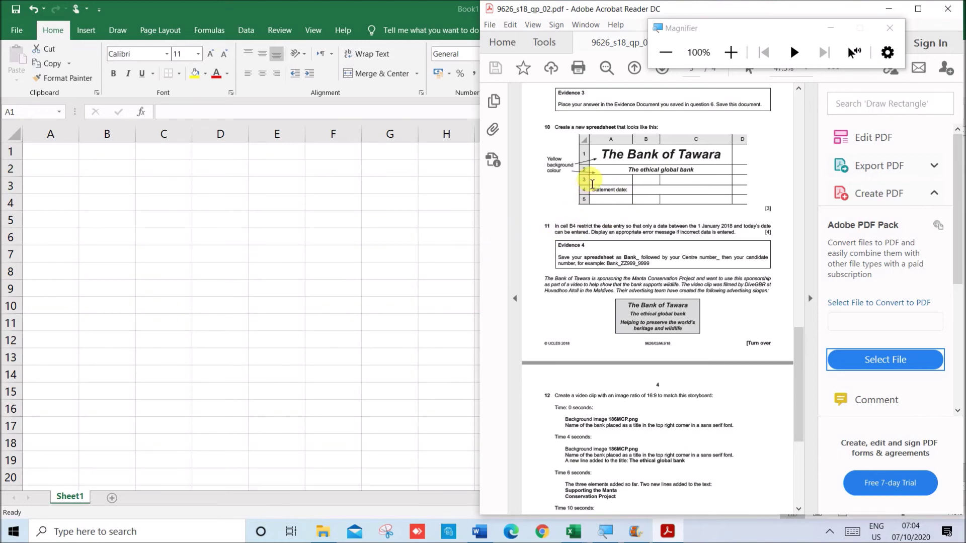
{"action": "left_click", "coordinate": [53, 156]}
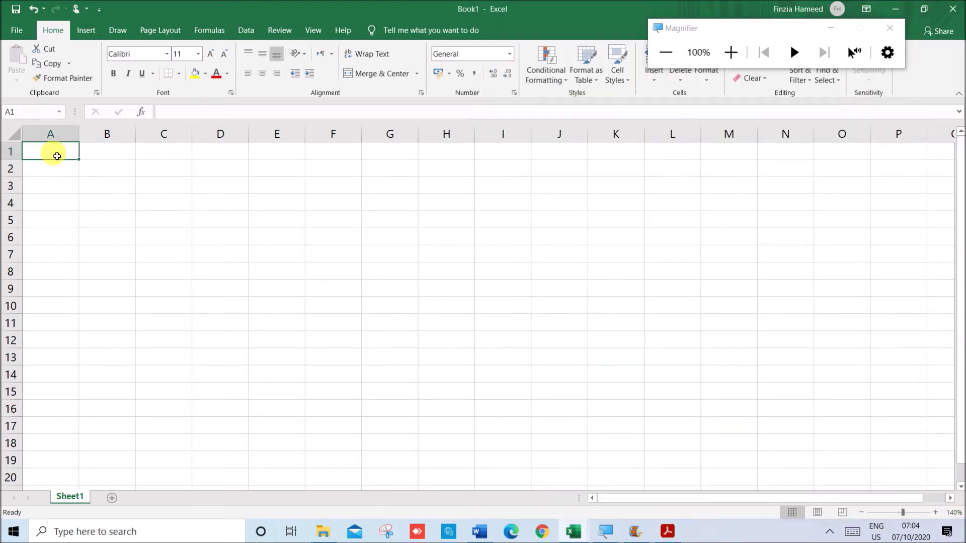
Merge and centre A1:C1 and enter the title 'The Bank of Tawara'
{"action": "left_click_drag", "start_coordinate": [57, 156], "coordinate": [155, 136]}
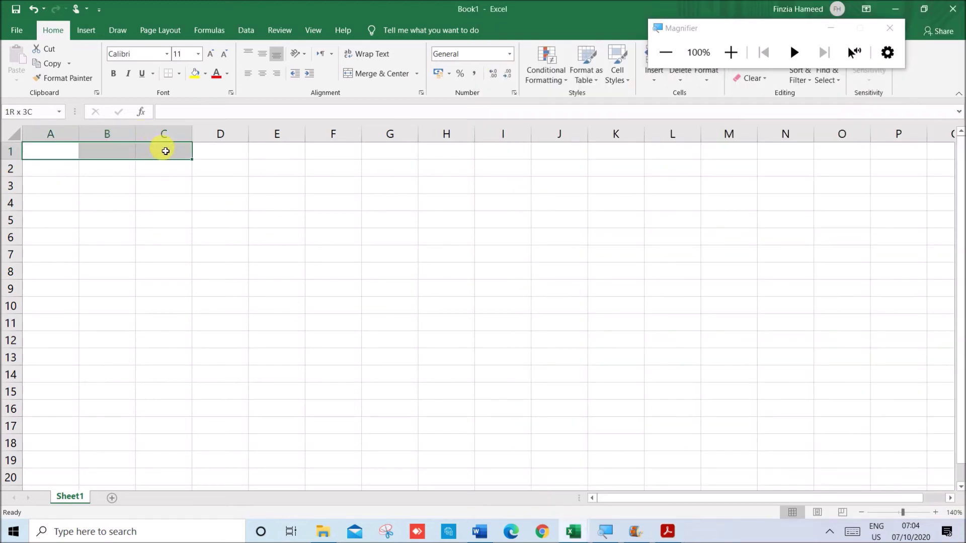
{"action": "left_click", "coordinate": [360, 77]}
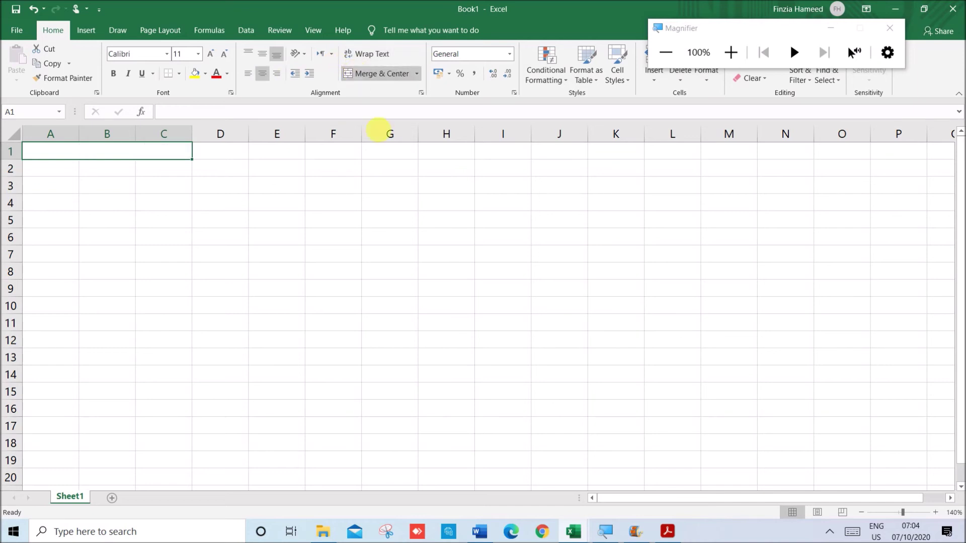
{"action": "left_click", "coordinate": [671, 530]}
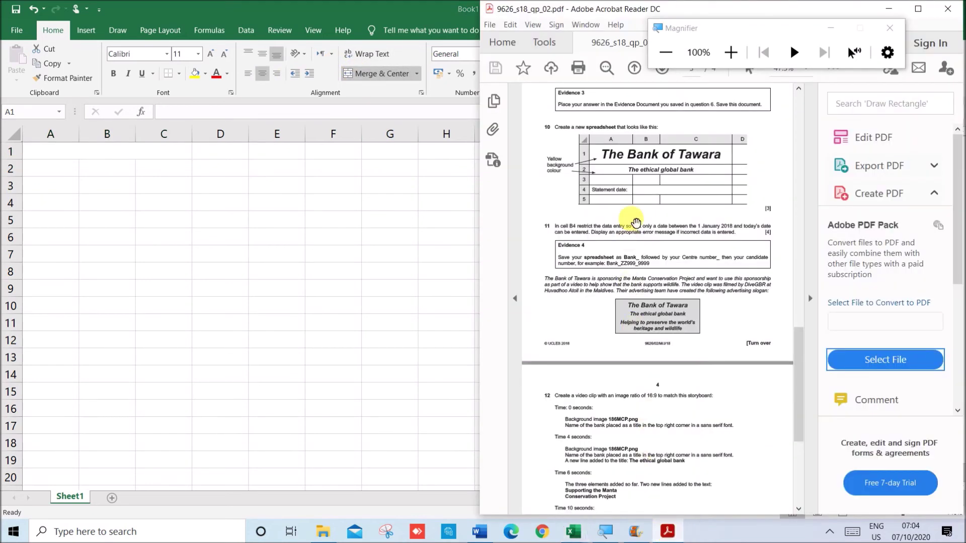
{"action": "left_click", "coordinate": [123, 155]}
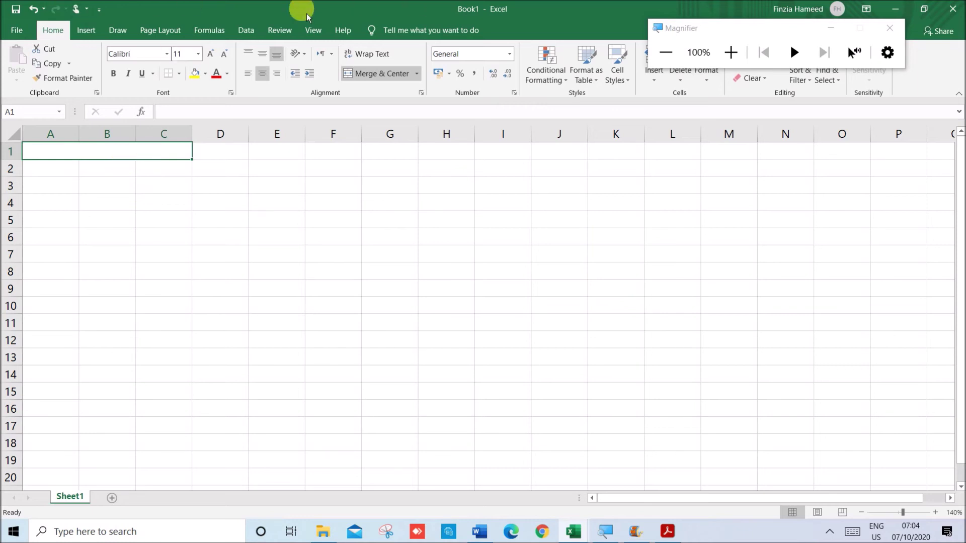
{"action": "type", "text": "The Bank of"}
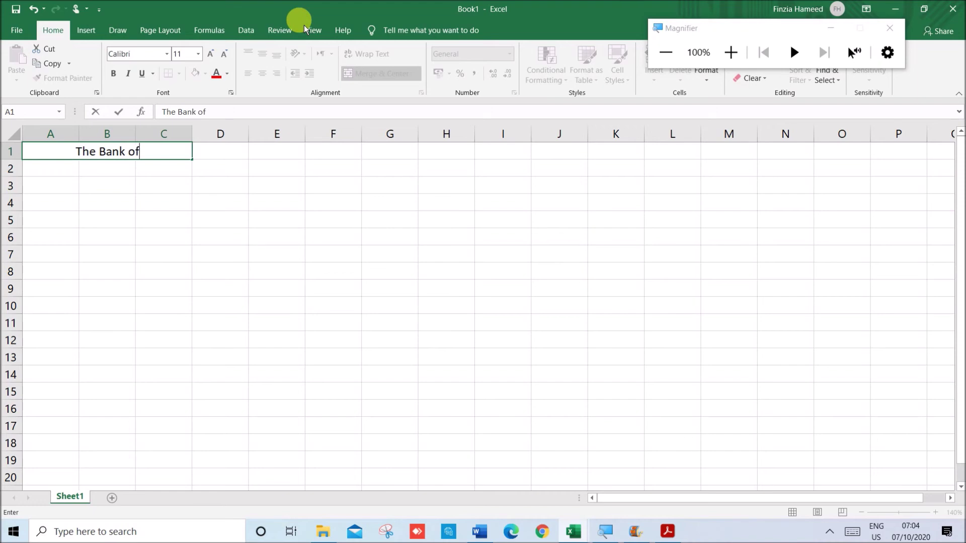
{"action": "type", "text": " Tawara"}
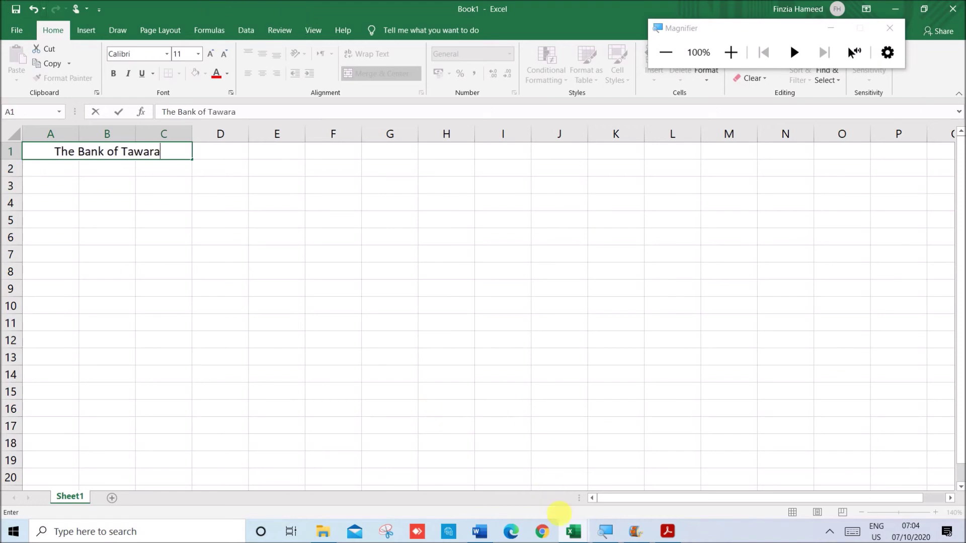
{"action": "left_click", "coordinate": [668, 532]}
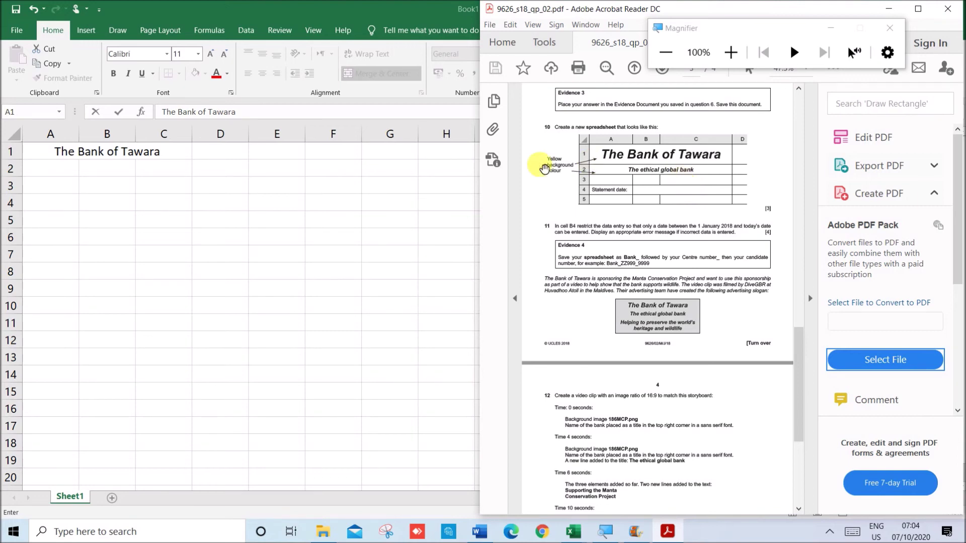
Merge and centre A2:C2 and enter the subtitle 'The ethical global bank'
{"action": "left_click", "coordinate": [78, 169]}
{"action": "left_click_drag", "start_coordinate": [76, 169], "coordinate": [151, 169]}
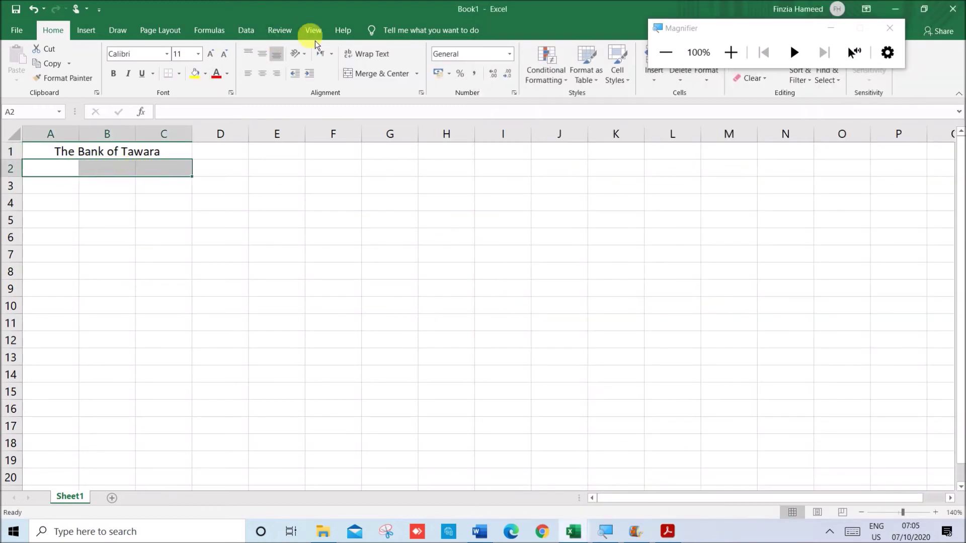
{"action": "left_click", "coordinate": [381, 74]}
{"action": "type", "text": "The "}
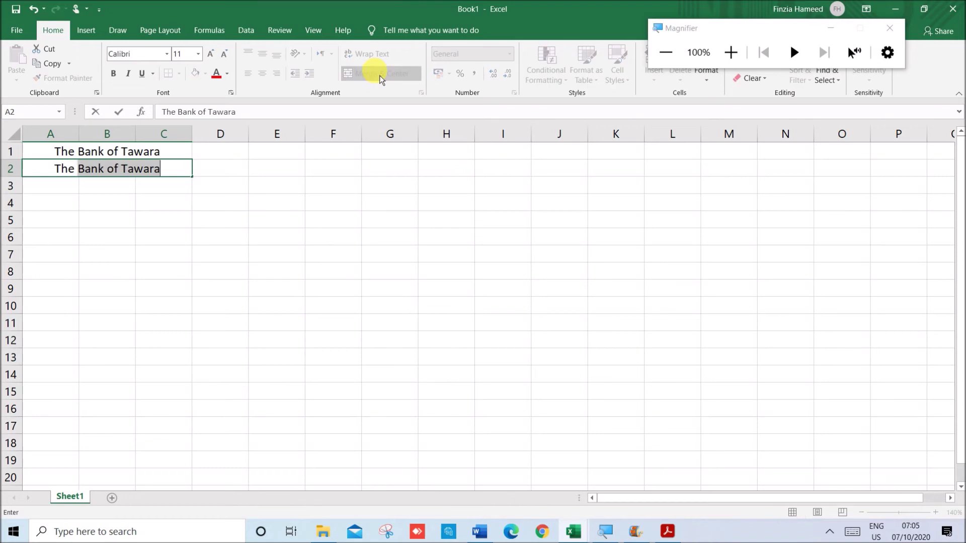
{"action": "type", "text": "ethical global"}
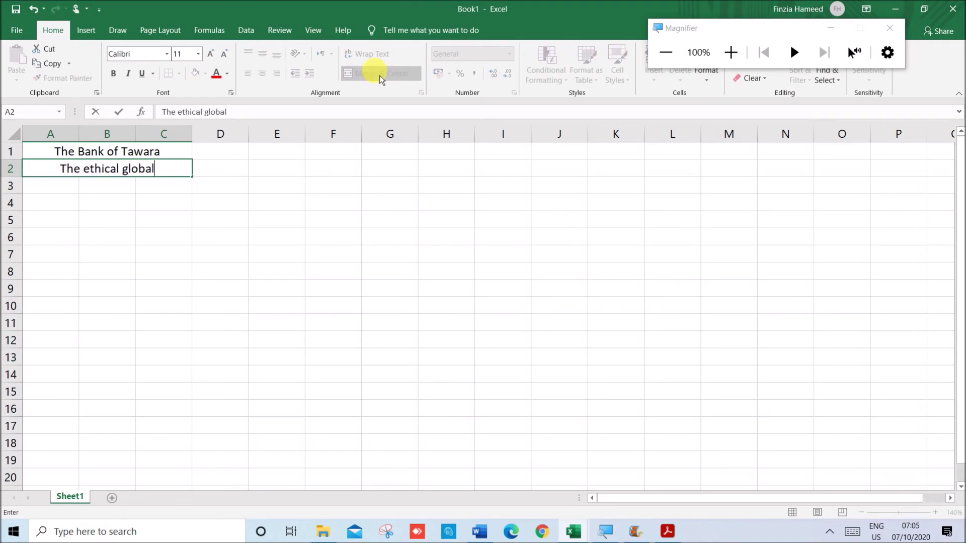
{"action": "type", "text": " bank"}
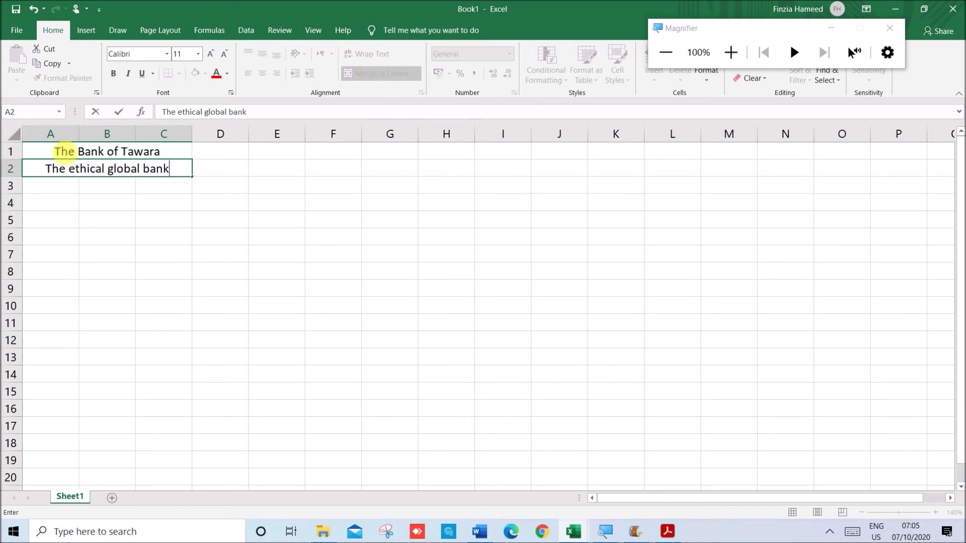
{"action": "left_click", "coordinate": [295, 273]}
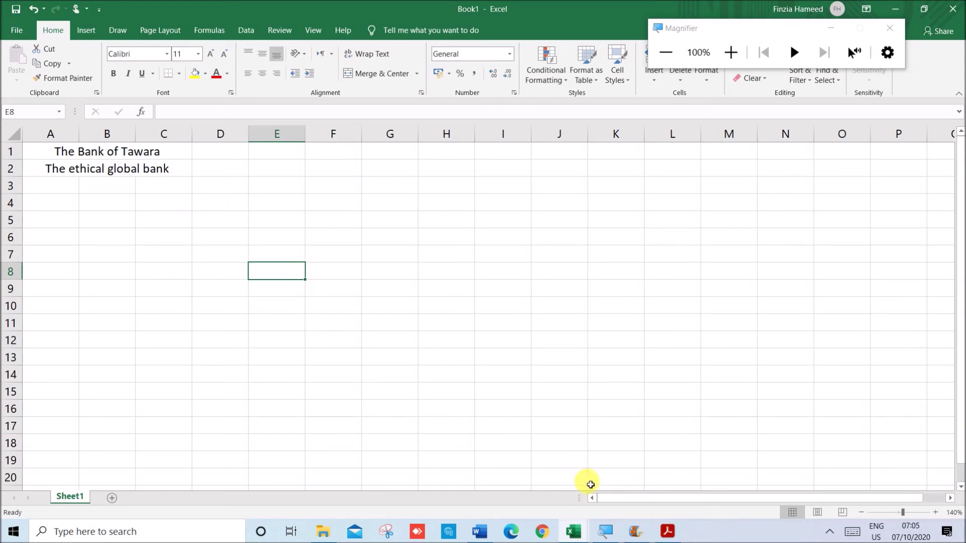
{"action": "left_click", "coordinate": [674, 537]}
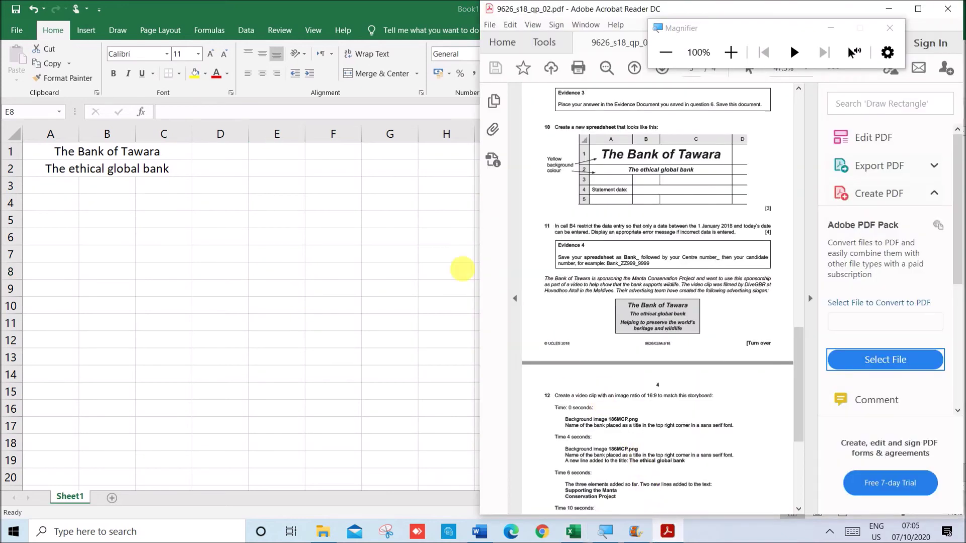
Enter the label 'Statement due:' in cell A4, checking the question paper
{"action": "left_click", "coordinate": [45, 210]}
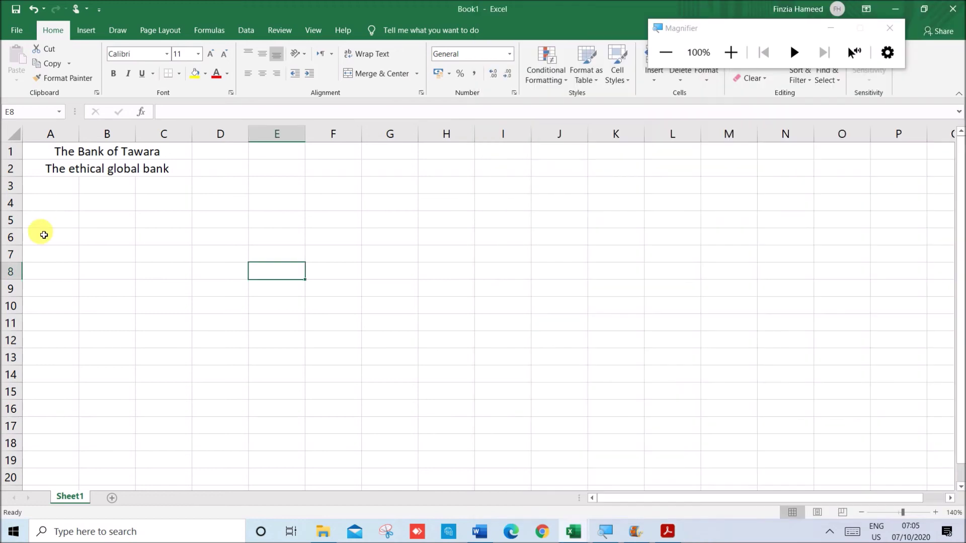
{"action": "left_click", "coordinate": [35, 205]}
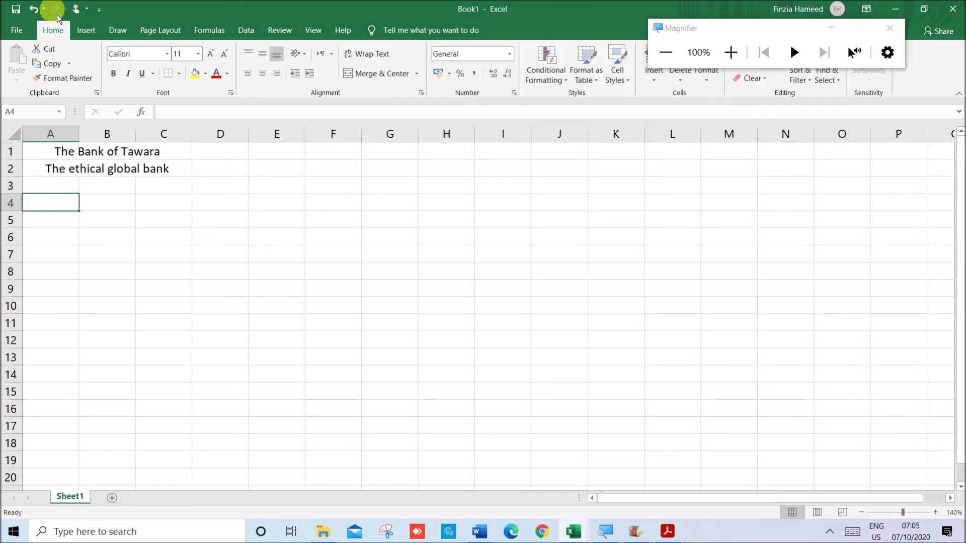
{"action": "type", "text": "Statement due:"}
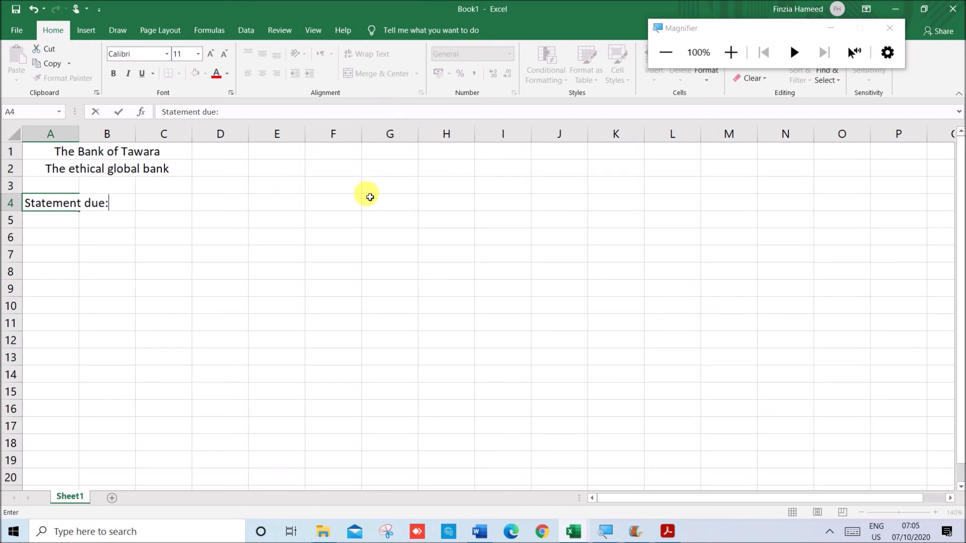
{"action": "left_click", "coordinate": [253, 291]}
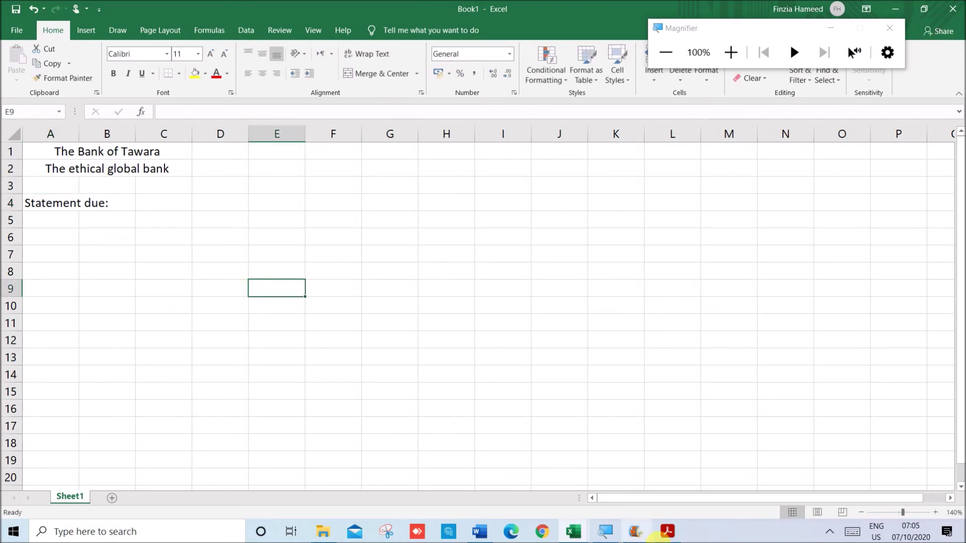
{"action": "left_click", "coordinate": [668, 532]}
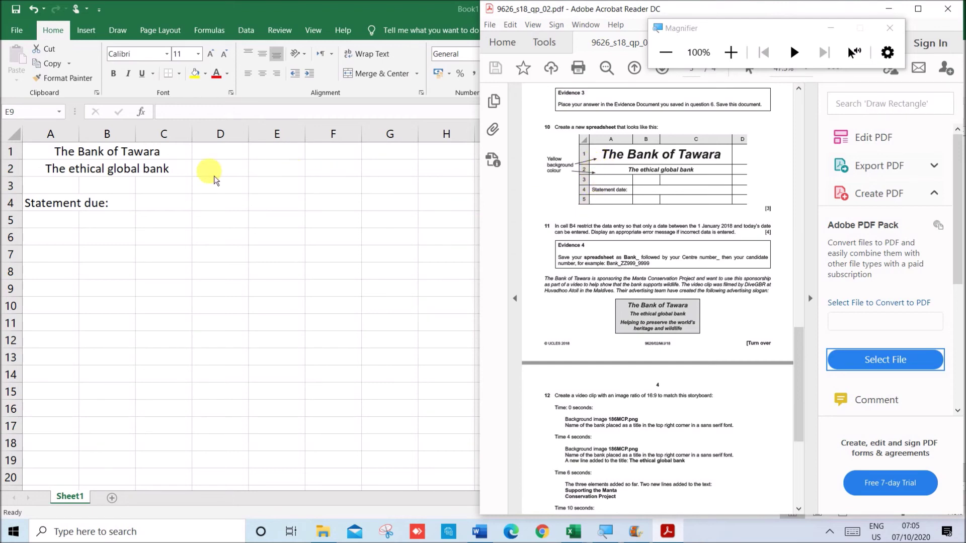
{"action": "left_click", "coordinate": [62, 153]}
Apply All Borders to the range A1:C5
{"action": "left_click_drag", "start_coordinate": [61, 153], "coordinate": [157, 231]}
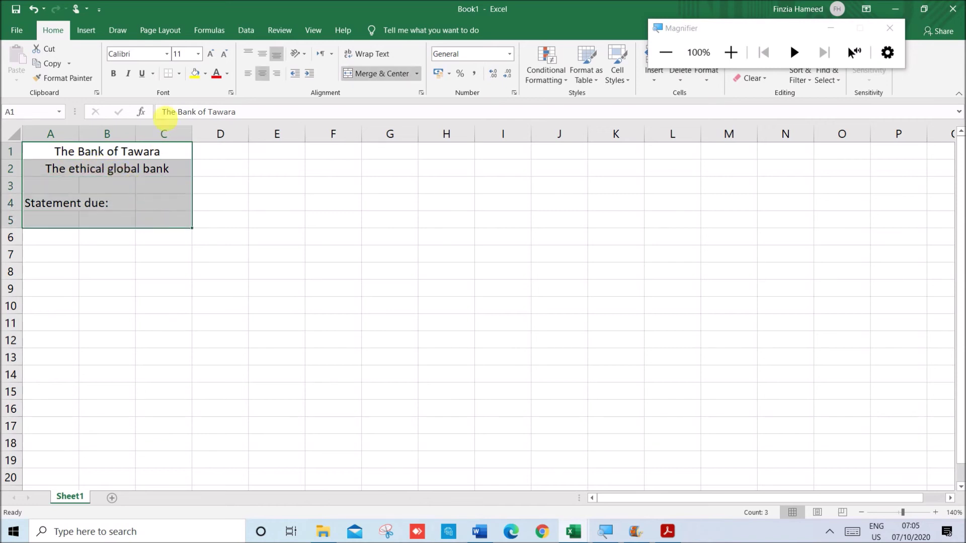
{"action": "left_click", "coordinate": [179, 74]}
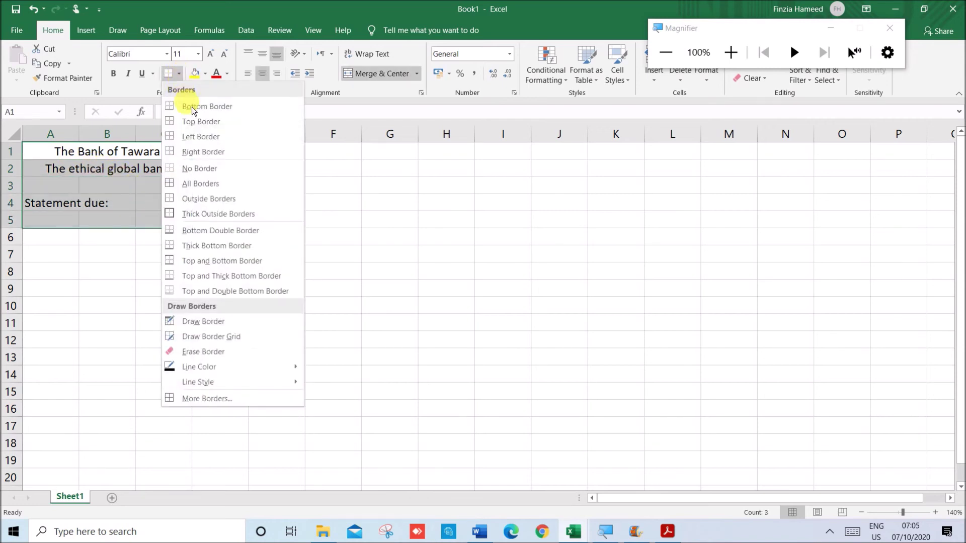
{"action": "left_click", "coordinate": [212, 184]}
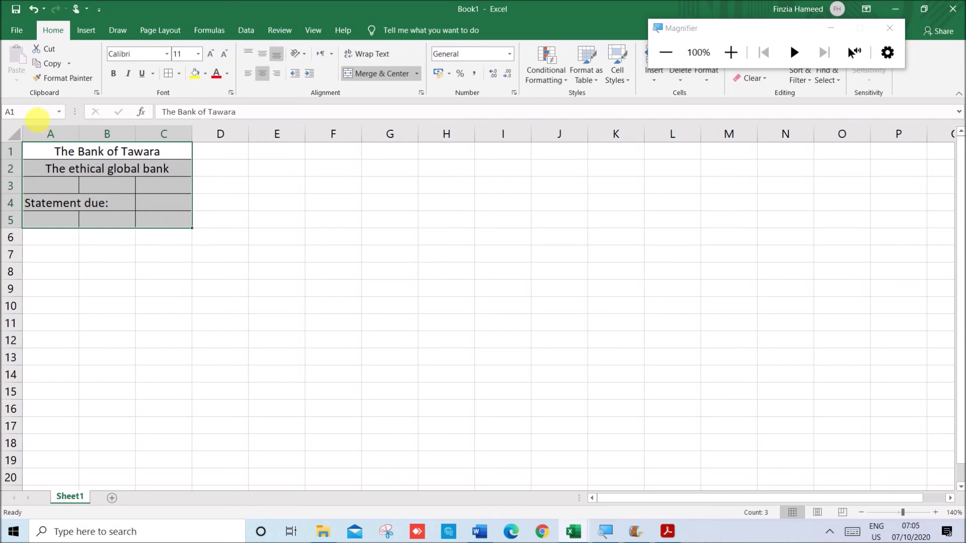
Autofit column A to the label and merge cells B4 and C4
{"action": "left_click", "coordinate": [20, 135]}
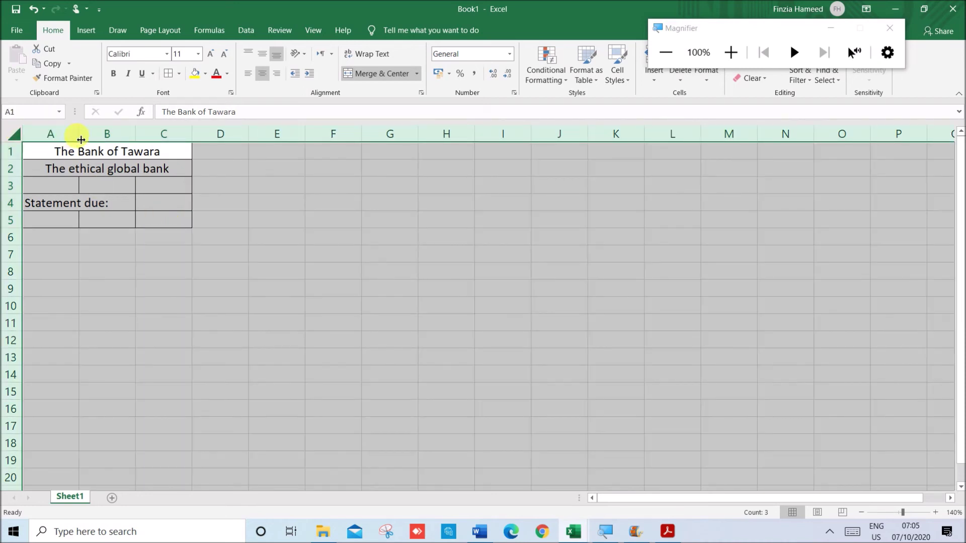
{"action": "double_click", "coordinate": [79, 133]}
{"action": "left_click", "coordinate": [140, 206]}
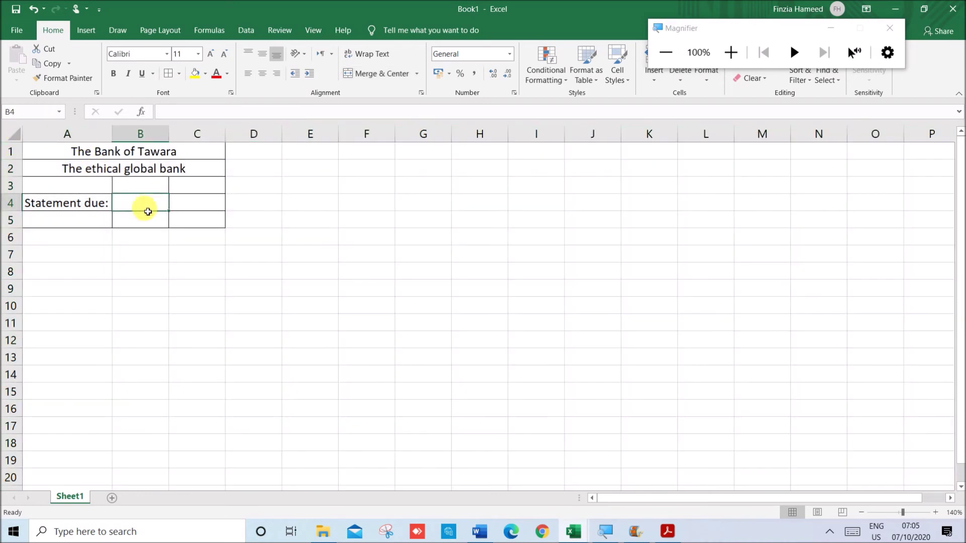
{"action": "left_click", "coordinate": [187, 209], "text": "shift"}
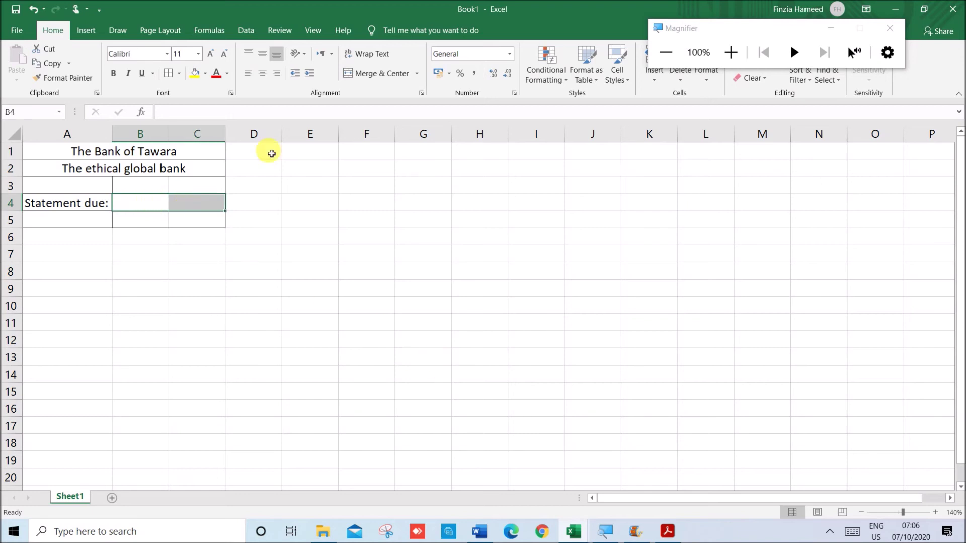
{"action": "left_click", "coordinate": [373, 80]}
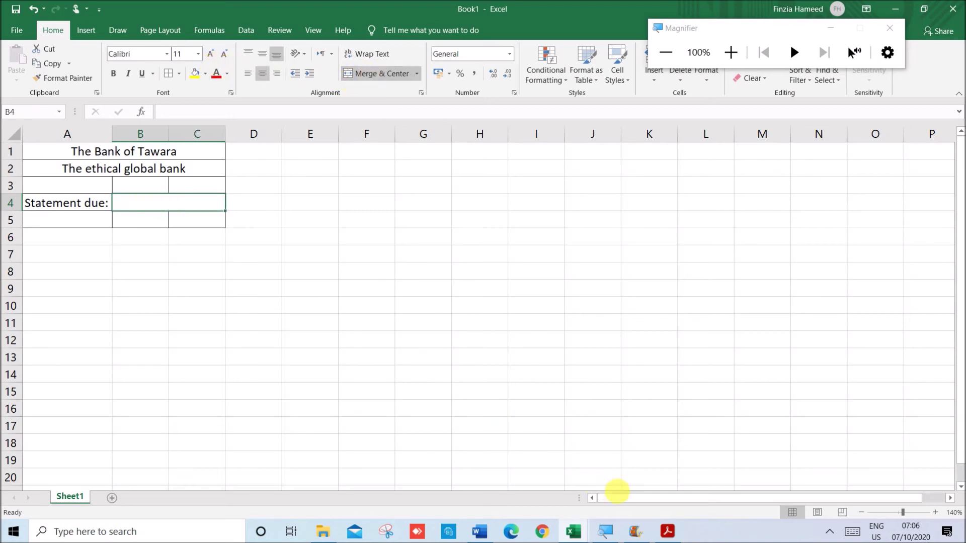
Format the title in A1 as bold italic Arial 36 and widen the columns to fit
{"action": "left_click", "coordinate": [668, 532]}
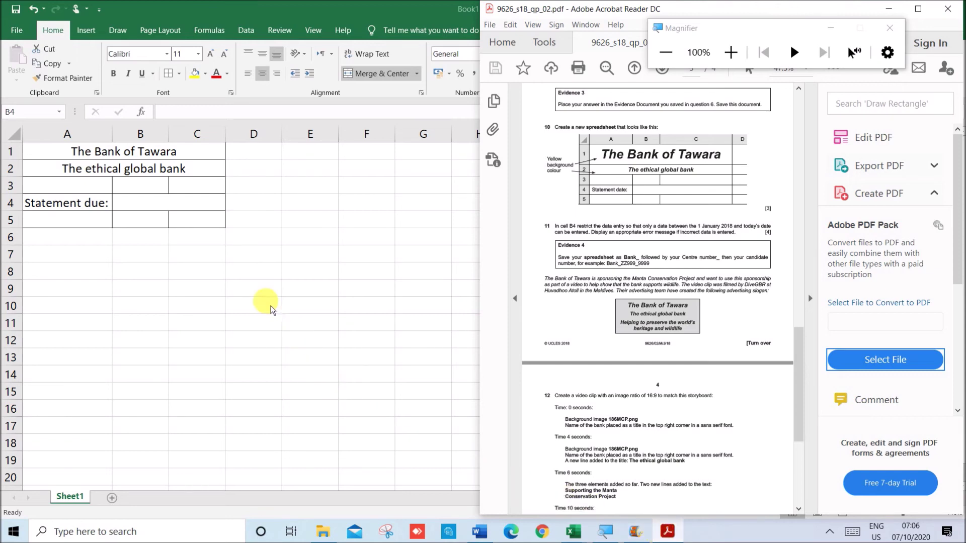
{"action": "key", "text": "alt+Tab"}
{"action": "left_click", "coordinate": [139, 151]}
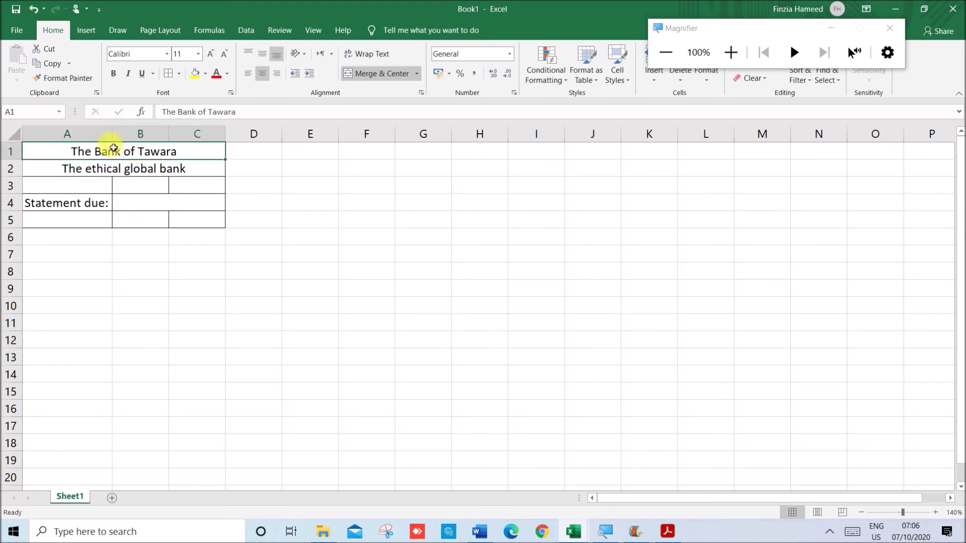
{"action": "left_click", "coordinate": [115, 70]}
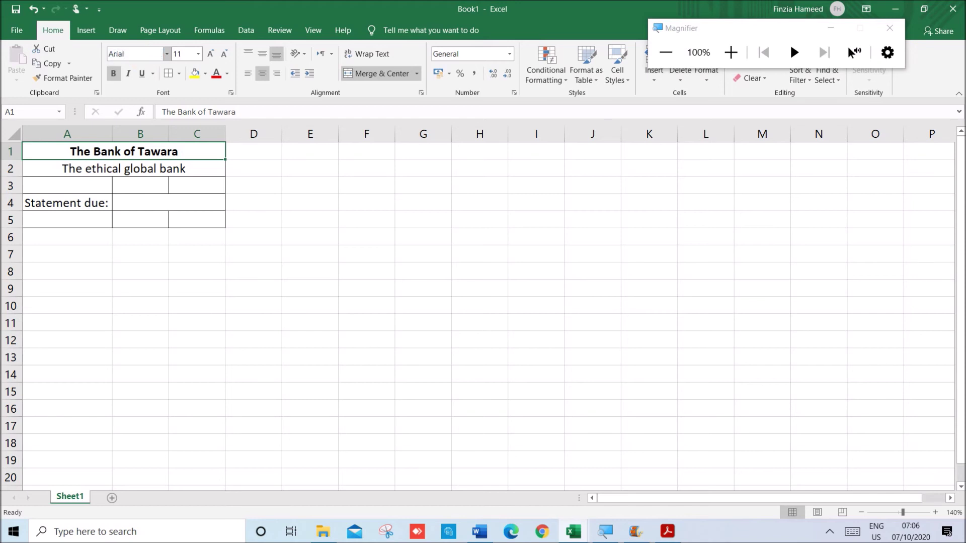
{"action": "type", "text": "Arial"}
{"action": "key", "text": "Return"}
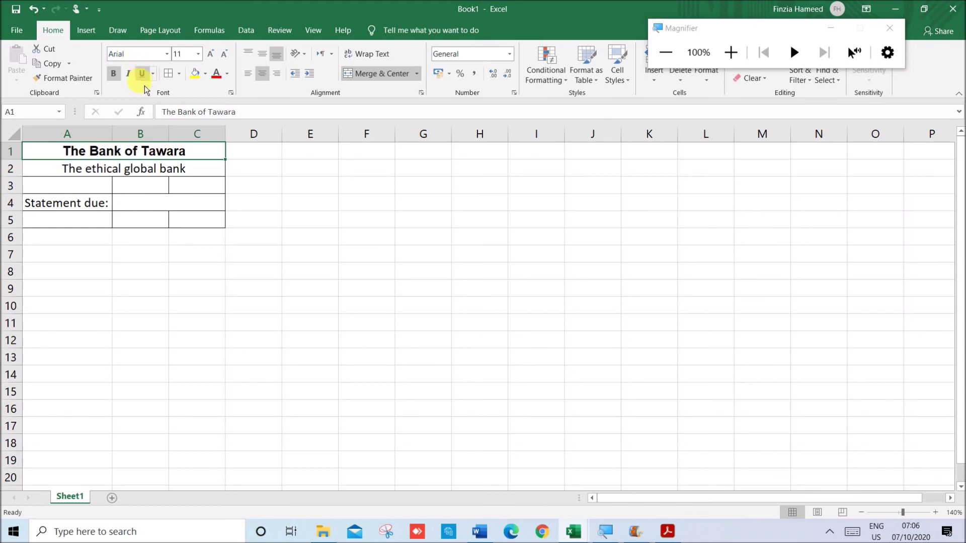
{"action": "left_click", "coordinate": [133, 80]}
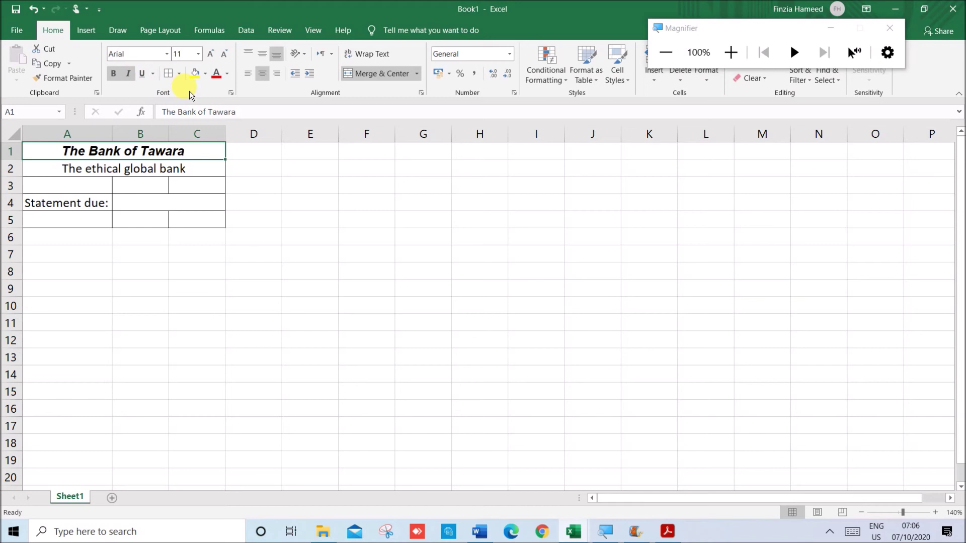
{"action": "left_click", "coordinate": [201, 57]}
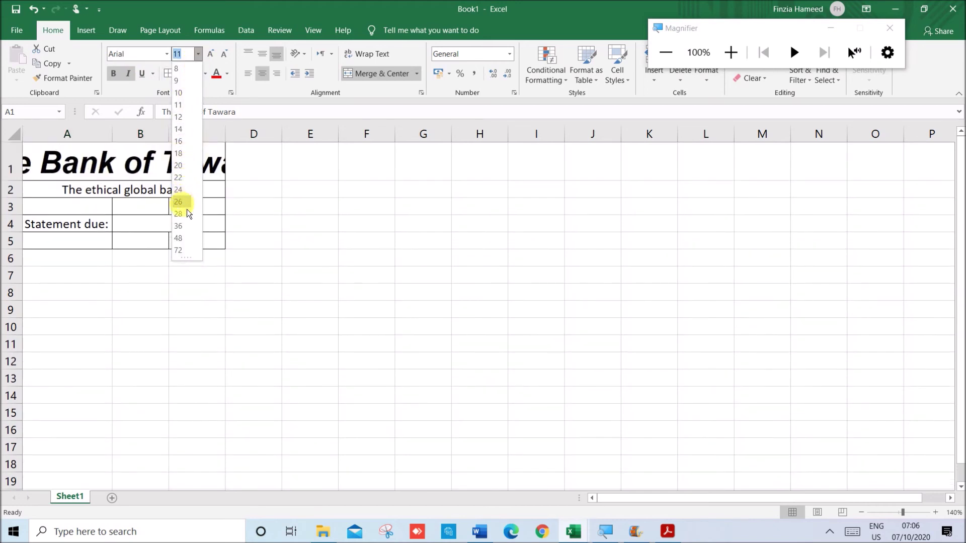
{"action": "left_click", "coordinate": [183, 225]}
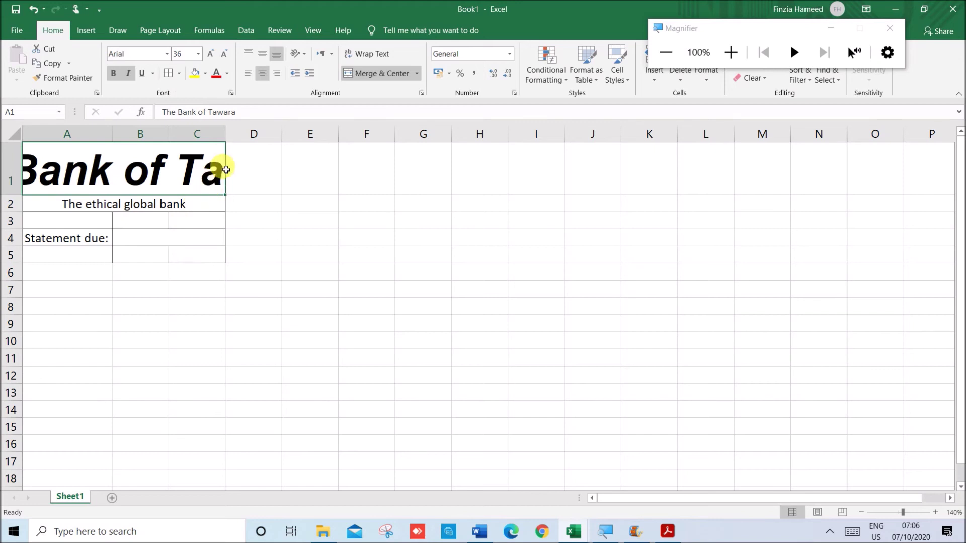
{"action": "double_click", "coordinate": [224, 133]}
{"action": "left_click_drag", "start_coordinate": [427, 142], "coordinate": [433, 141]}
Make the subtitle 'The ethical global bank' bold italic at size 24
{"action": "left_click", "coordinate": [224, 200]}
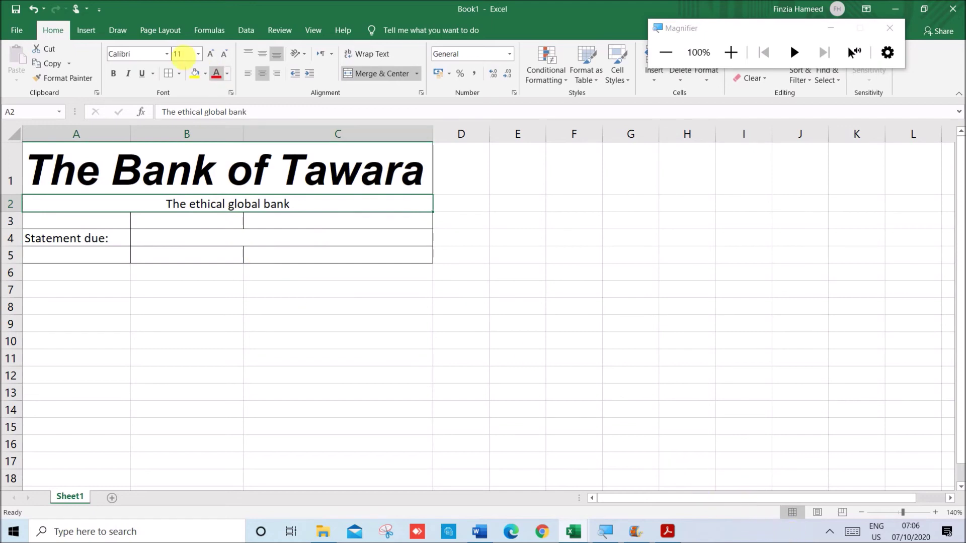
{"action": "left_click", "coordinate": [119, 75]}
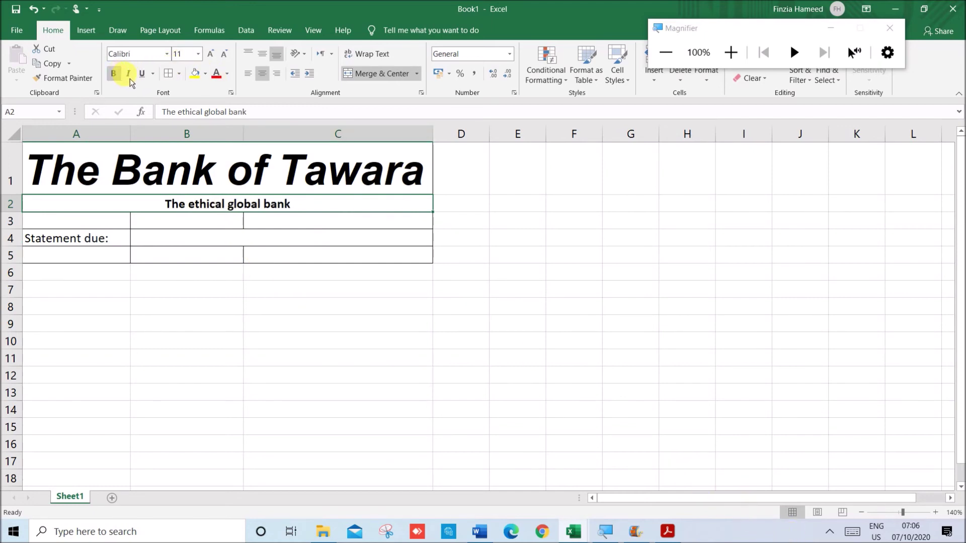
{"action": "left_click", "coordinate": [130, 76]}
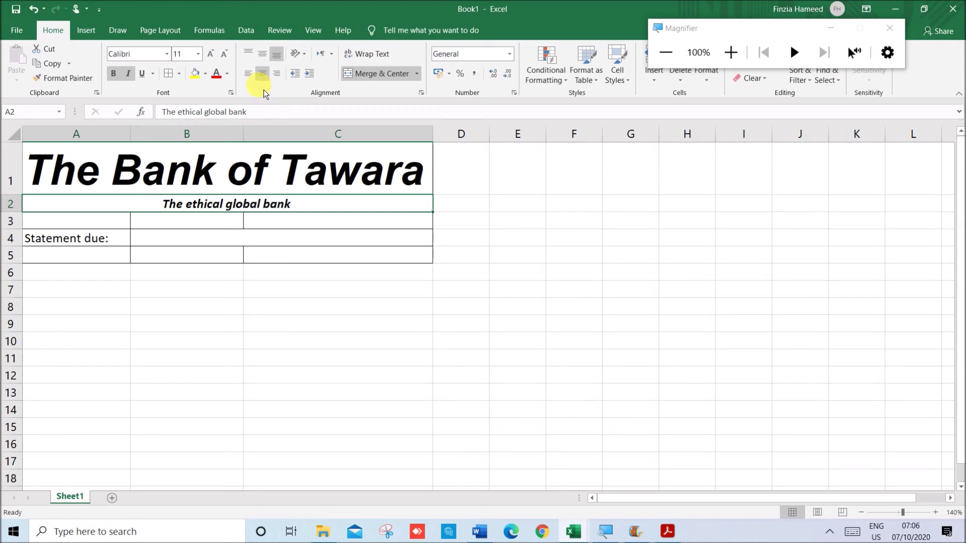
{"action": "left_click", "coordinate": [198, 54]}
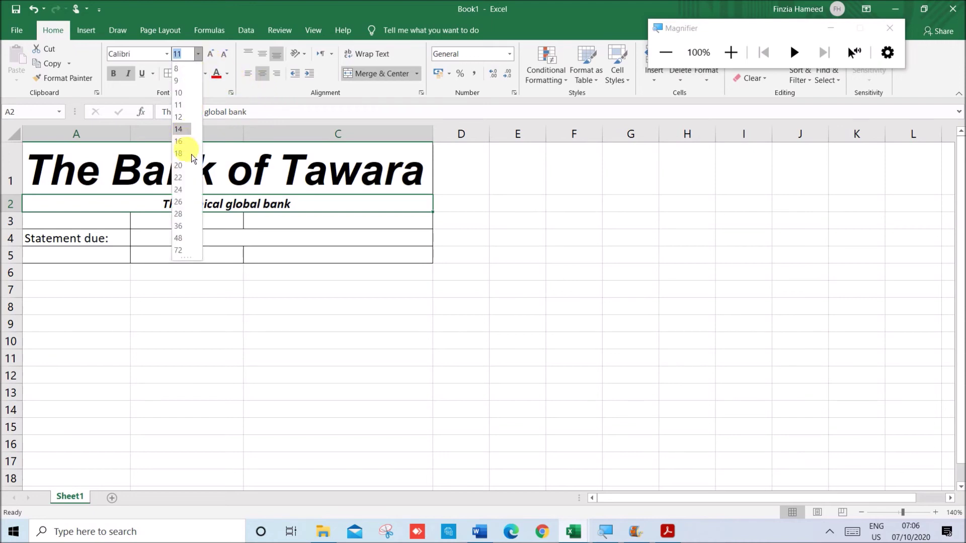
{"action": "left_click", "coordinate": [188, 190]}
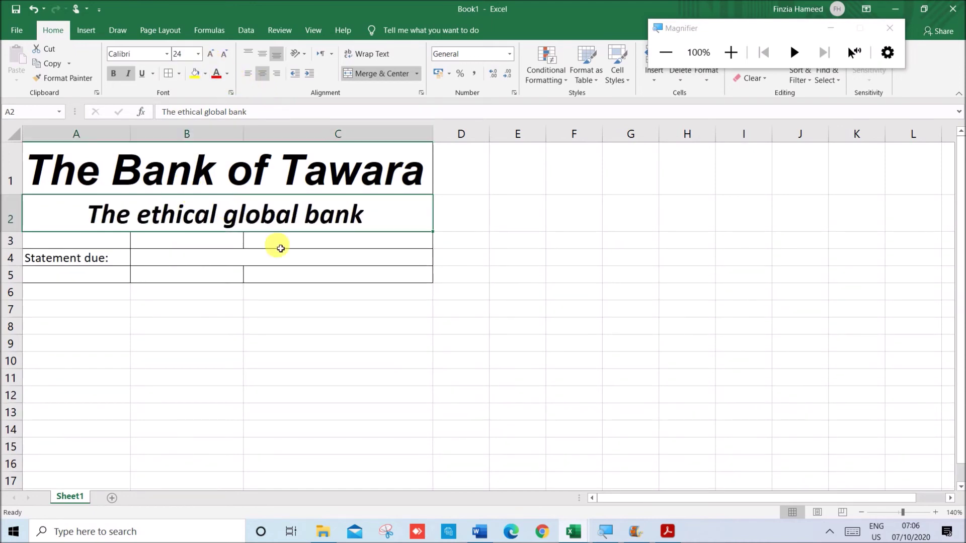
{"action": "left_click", "coordinate": [397, 351]}
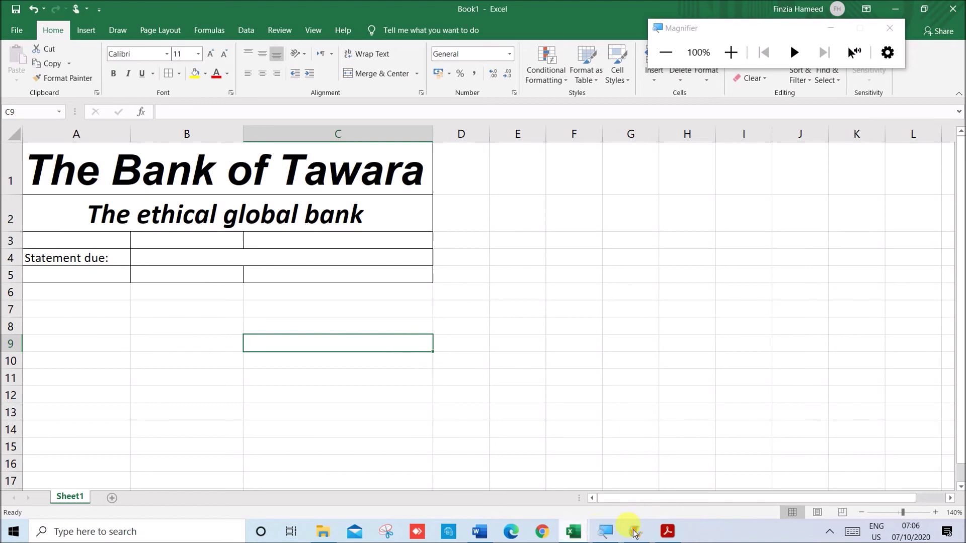
{"action": "left_click", "coordinate": [669, 533]}
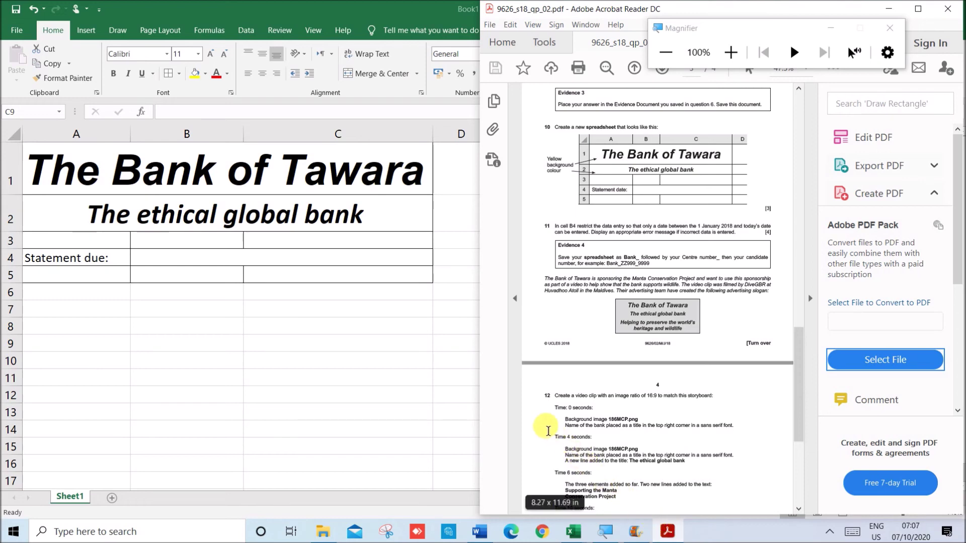
Give the title and subtitle rows a yellow fill and remove their borders
{"action": "left_click", "coordinate": [254, 162]}
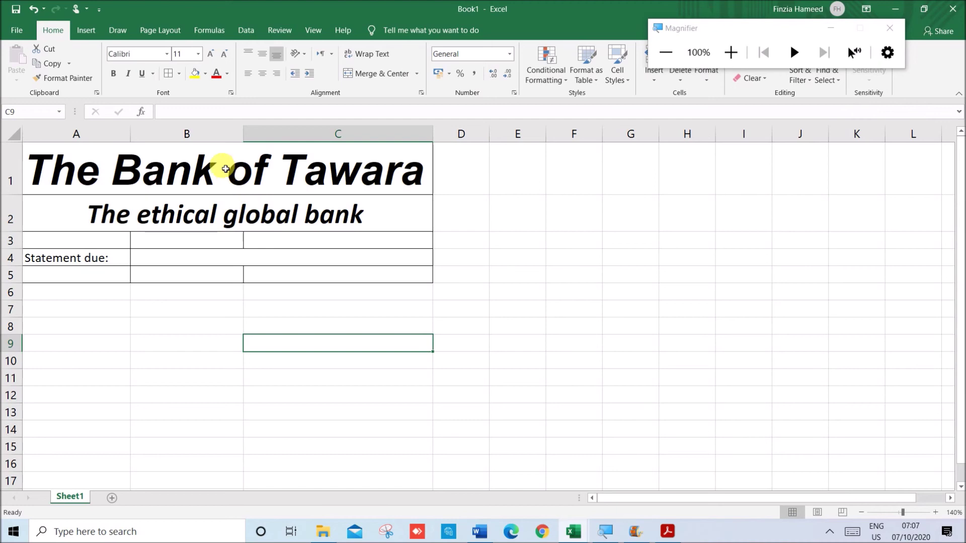
{"action": "left_click_drag", "start_coordinate": [226, 169], "coordinate": [226, 200]}
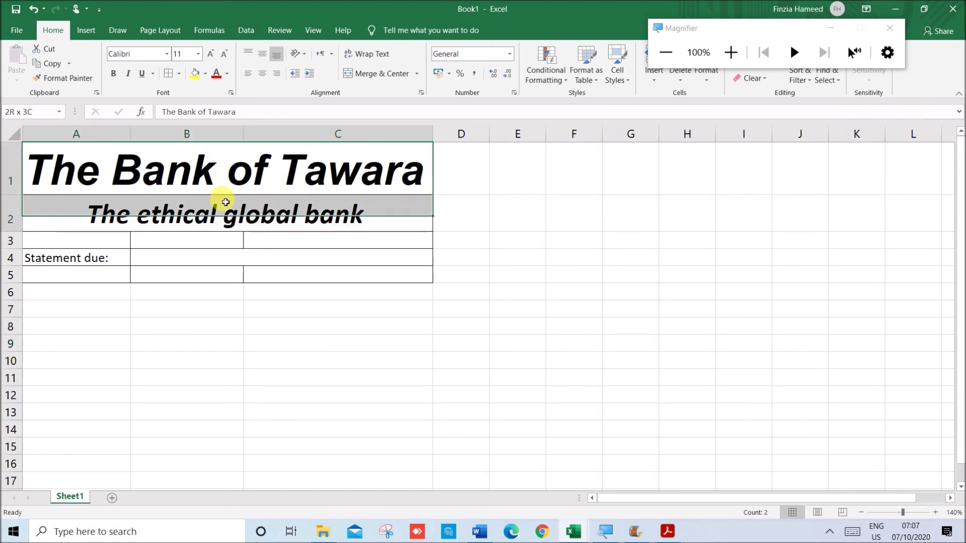
{"action": "left_click", "coordinate": [201, 79]}
{"action": "left_click", "coordinate": [274, 352]}
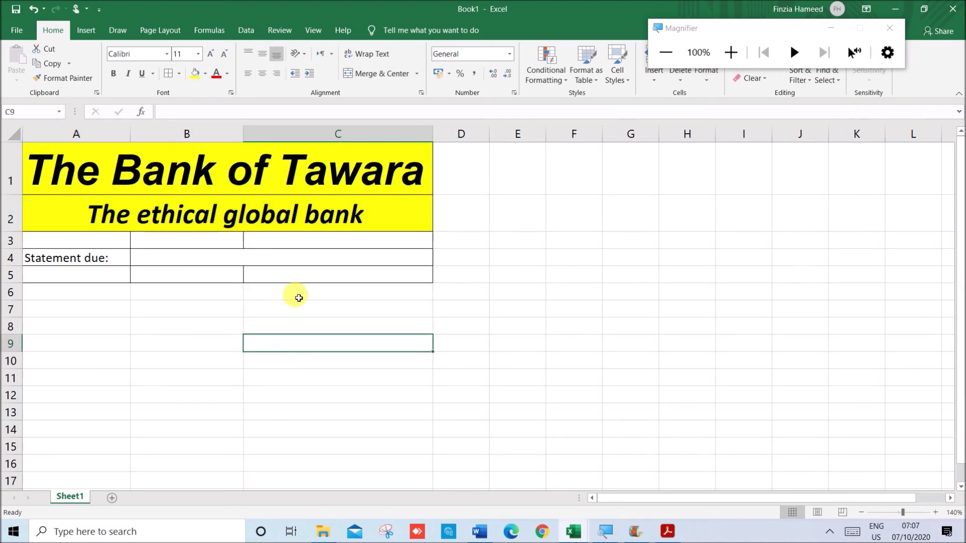
{"action": "left_click_drag", "start_coordinate": [289, 171], "coordinate": [271, 211]}
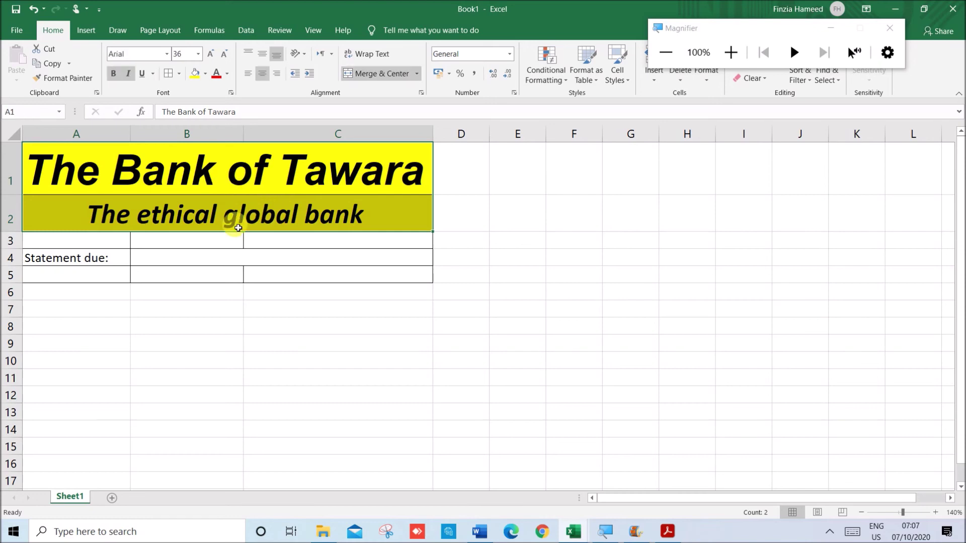
{"action": "left_click", "coordinate": [179, 74]}
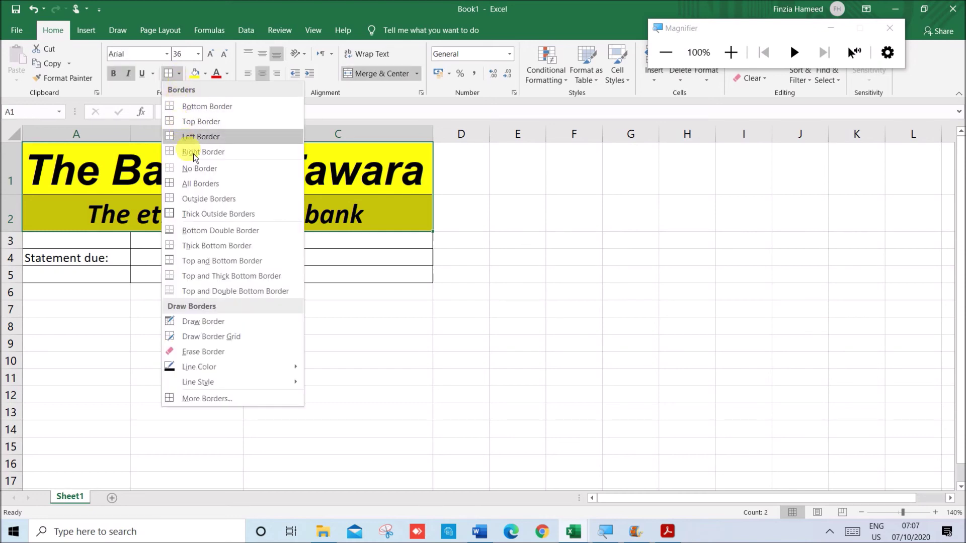
{"action": "left_click", "coordinate": [206, 170]}
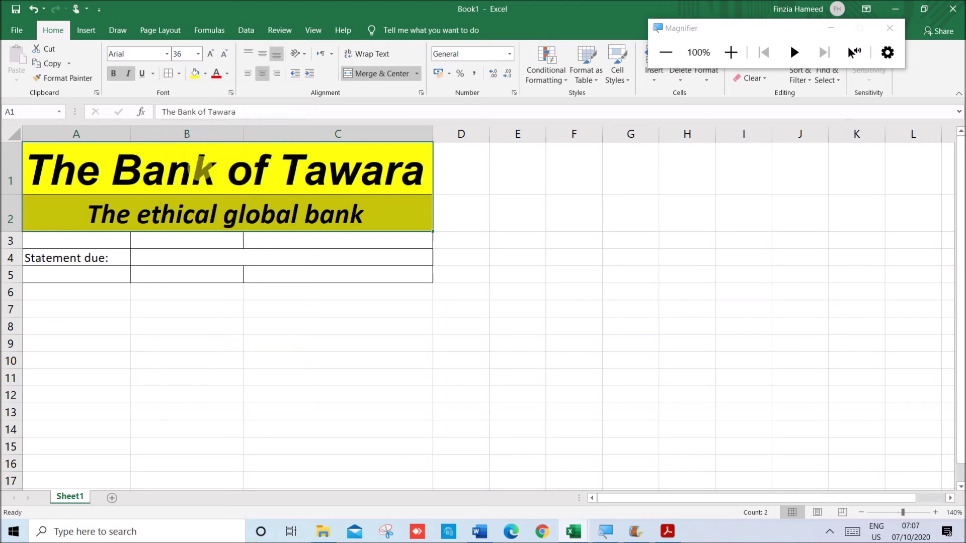
{"action": "left_click", "coordinate": [171, 292]}
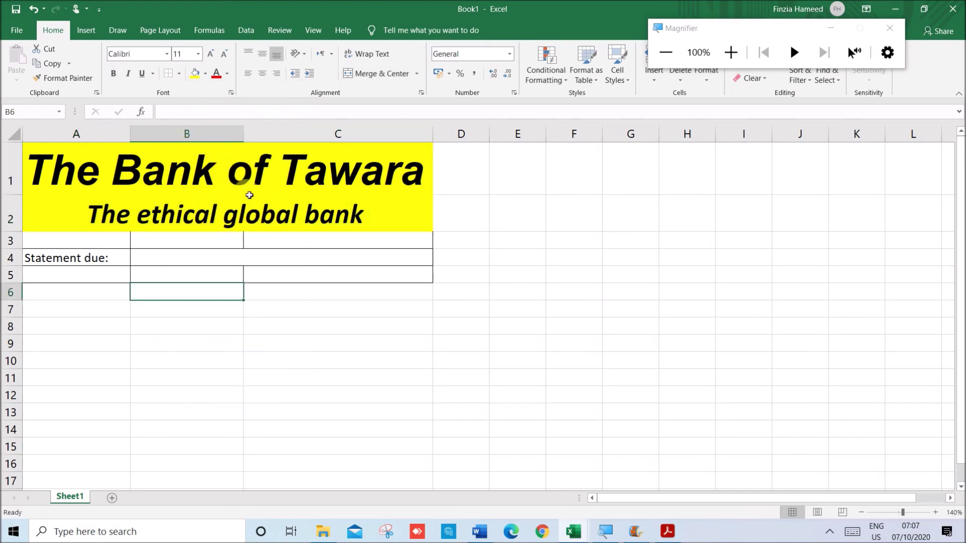
Narrow column A to fit the 'Statement due:' label
{"action": "left_click", "coordinate": [119, 252]}
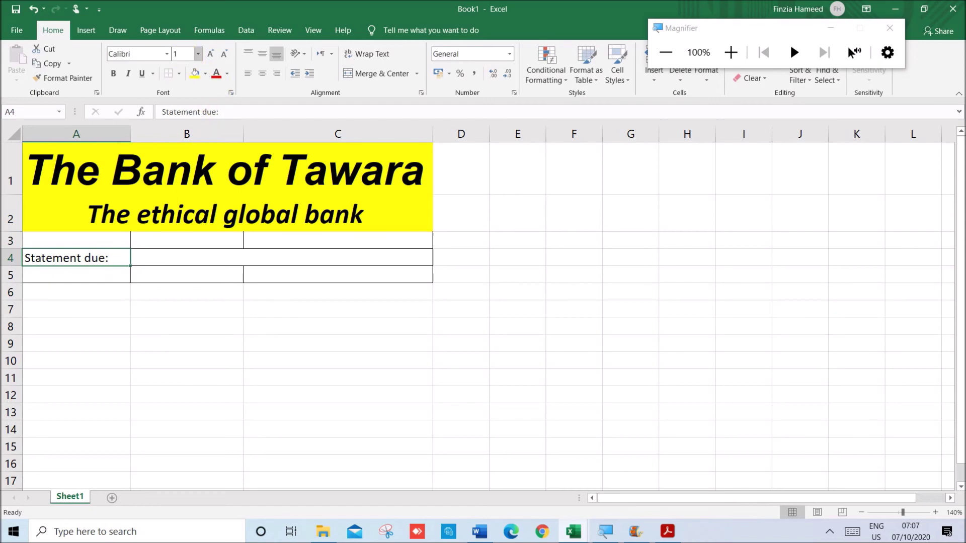
{"action": "left_click", "coordinate": [262, 378]}
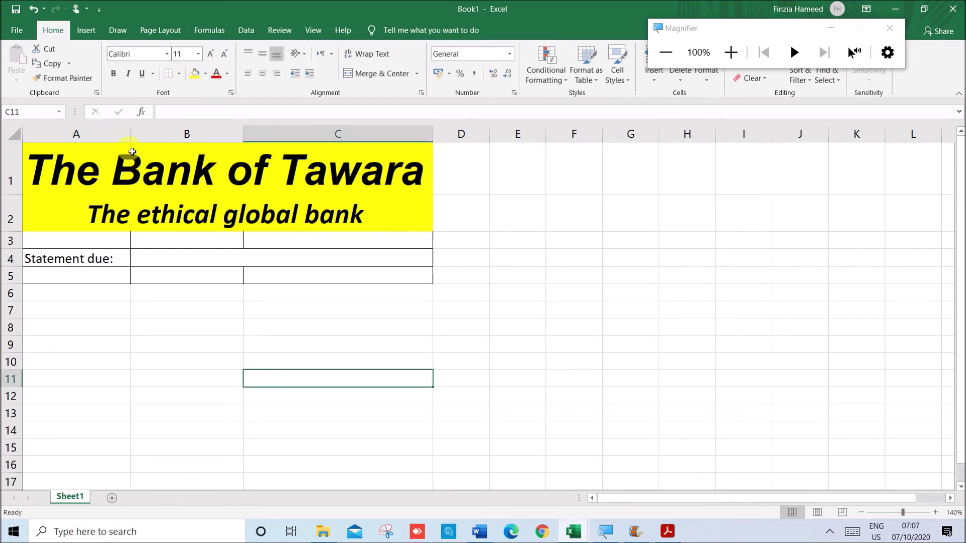
{"action": "left_click_drag", "start_coordinate": [132, 133], "coordinate": [122, 133]}
{"action": "left_click", "coordinate": [290, 322]}
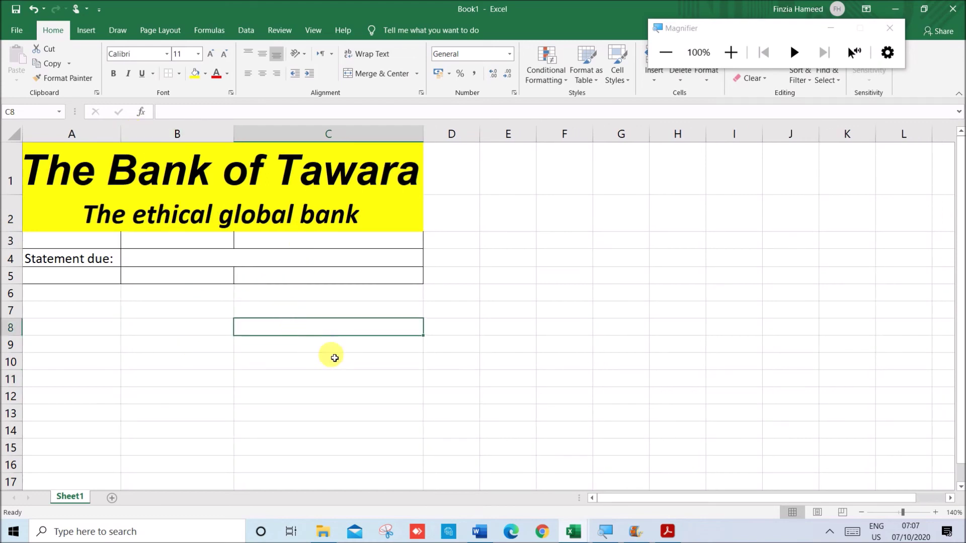
{"action": "left_click", "coordinate": [663, 529]}
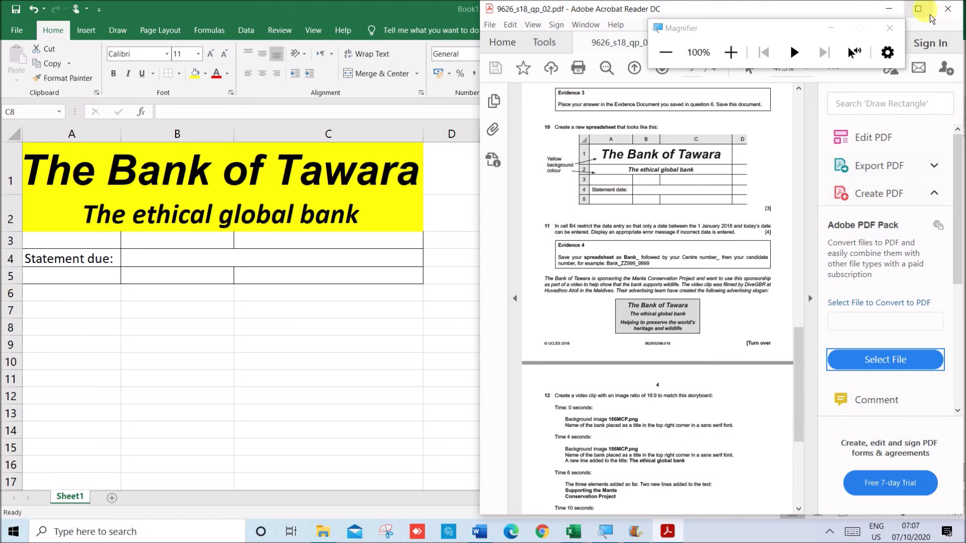
Read question 11's B4 date restriction and error-message requirement, then return to Book1
{"action": "left_click", "coordinate": [918, 8]}
{"action": "scroll", "coordinate": [433, 385], "scroll_direction": "down", "scroll_amount": 2}
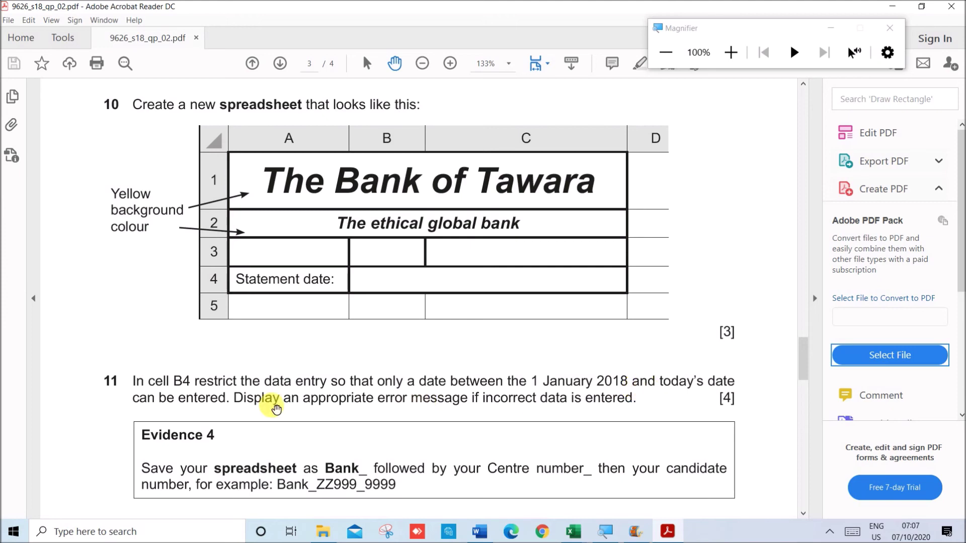
{"action": "left_click_drag", "start_coordinate": [234, 400], "coordinate": [639, 405]}
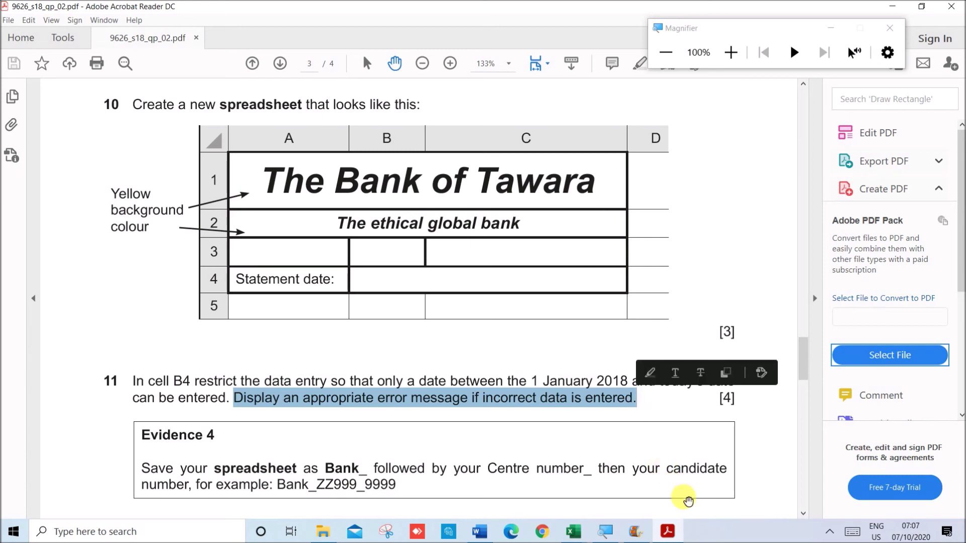
{"action": "mouse_move", "coordinate": [676, 537]}
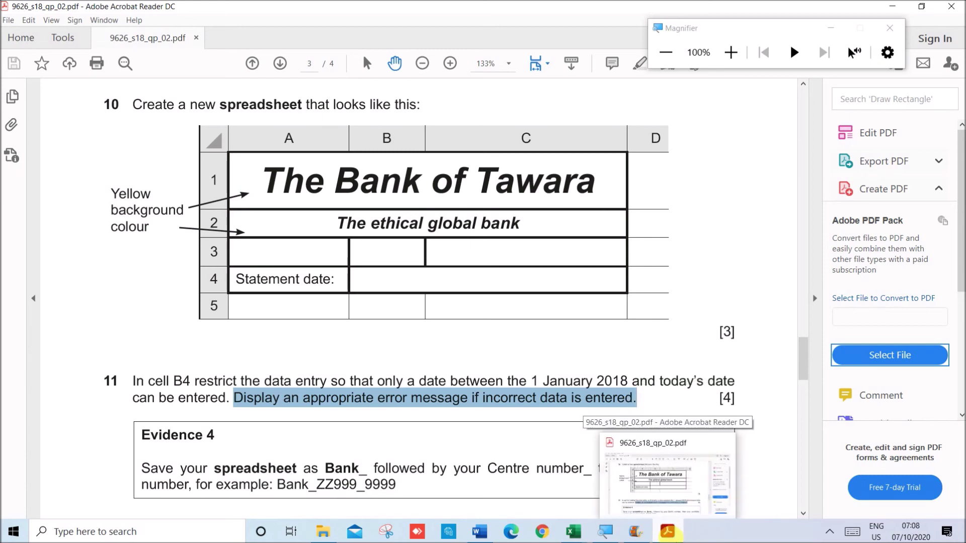
{"action": "mouse_move", "coordinate": [573, 535]}
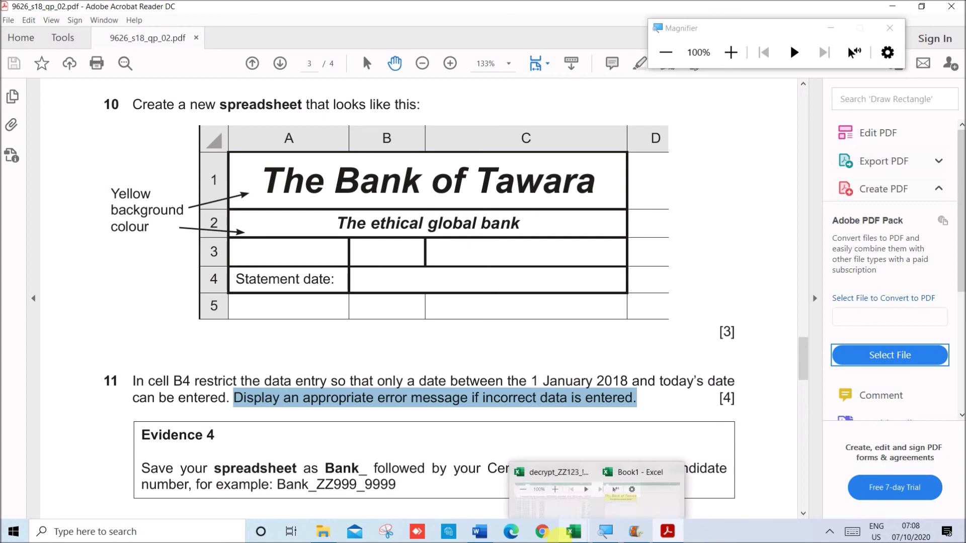
{"action": "left_click", "coordinate": [617, 480]}
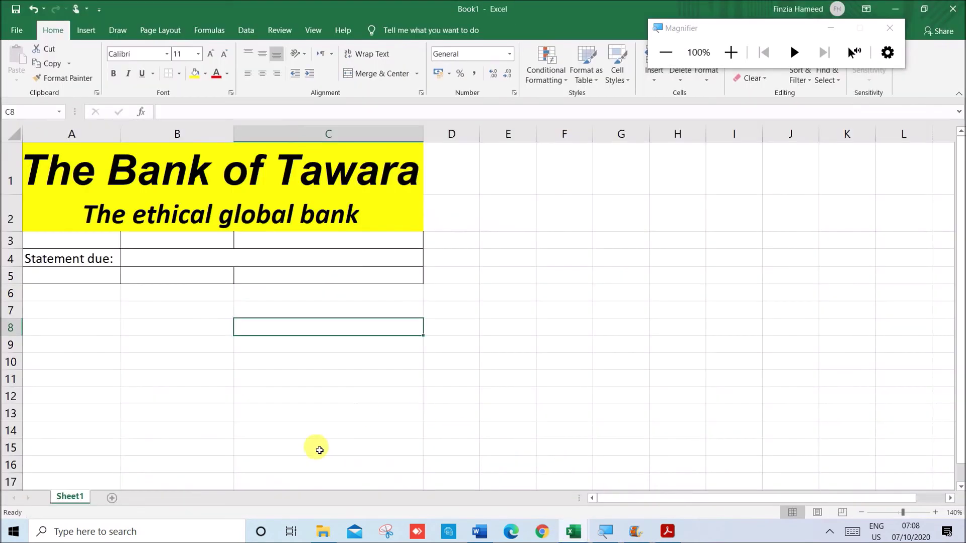
Open Data Validation for cell B4 and move the dialog aside
{"action": "left_click", "coordinate": [201, 266]}
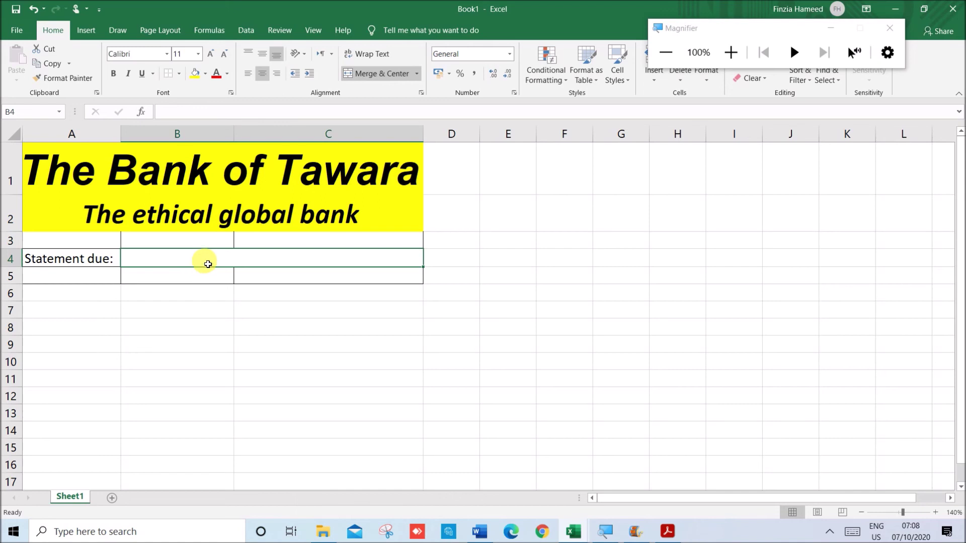
{"action": "left_click", "coordinate": [252, 36]}
{"action": "left_click", "coordinate": [608, 80]}
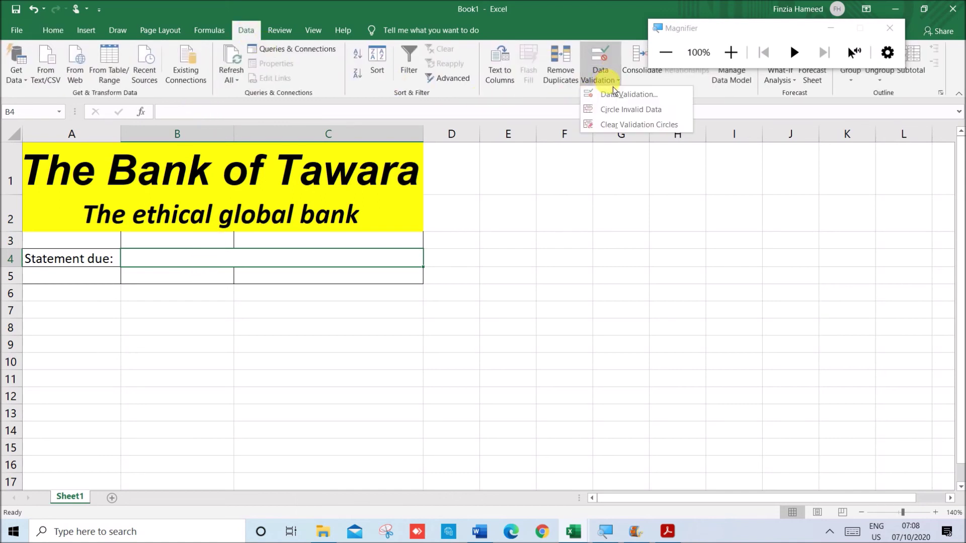
{"action": "left_click", "coordinate": [611, 94]}
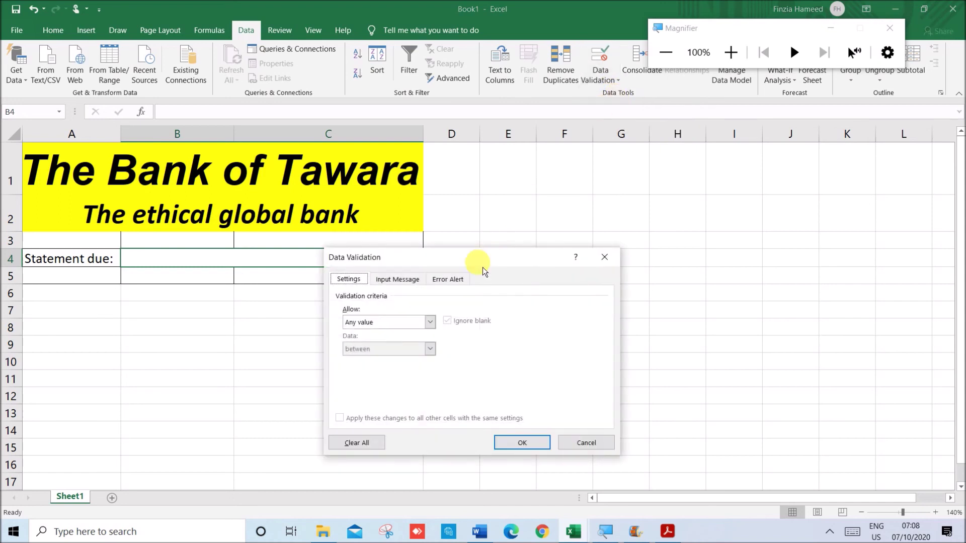
{"action": "left_click_drag", "start_coordinate": [481, 268], "coordinate": [549, 183]}
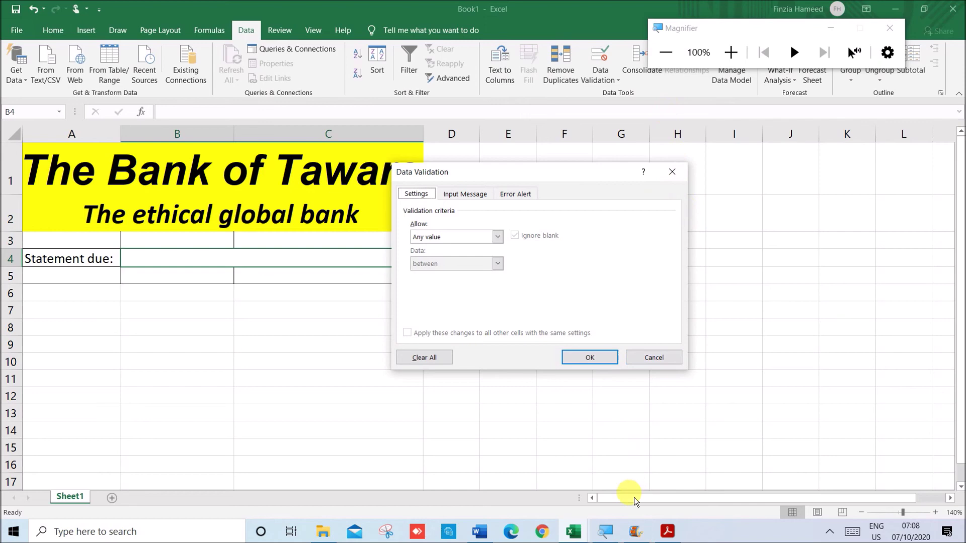
Check the exam question in the PDF, then return to Book1 magnified to 200%
{"action": "left_click", "coordinate": [666, 530]}
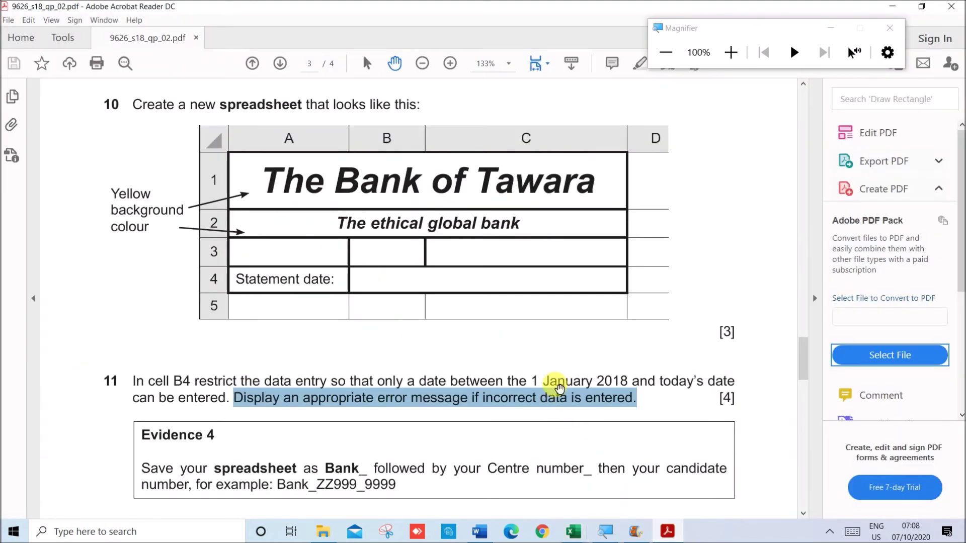
{"action": "left_click", "coordinate": [538, 379]}
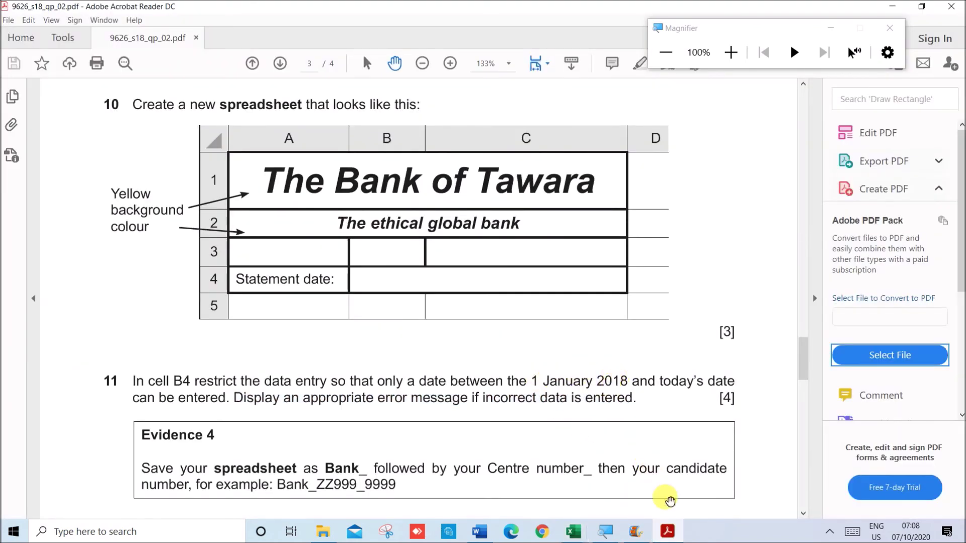
{"action": "mouse_move", "coordinate": [573, 531]}
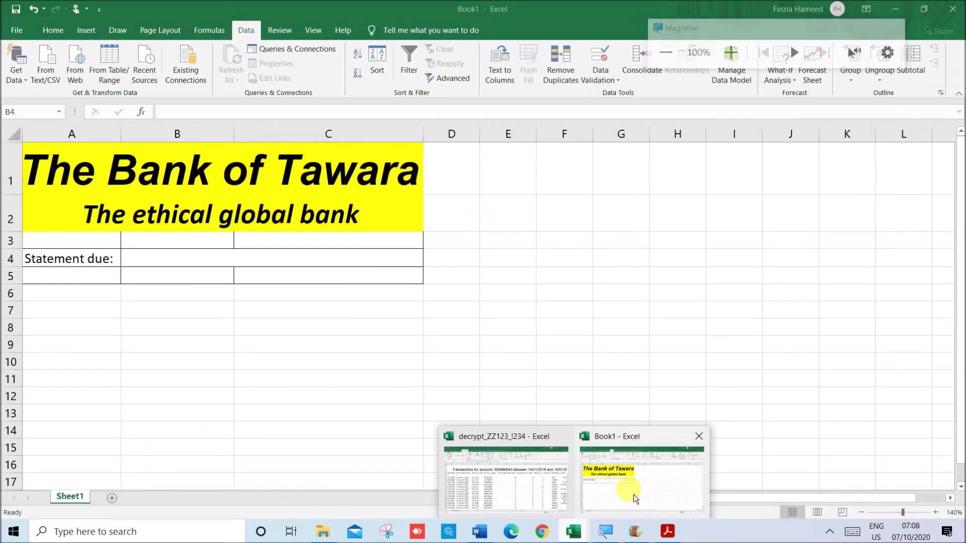
{"action": "left_click", "coordinate": [634, 498]}
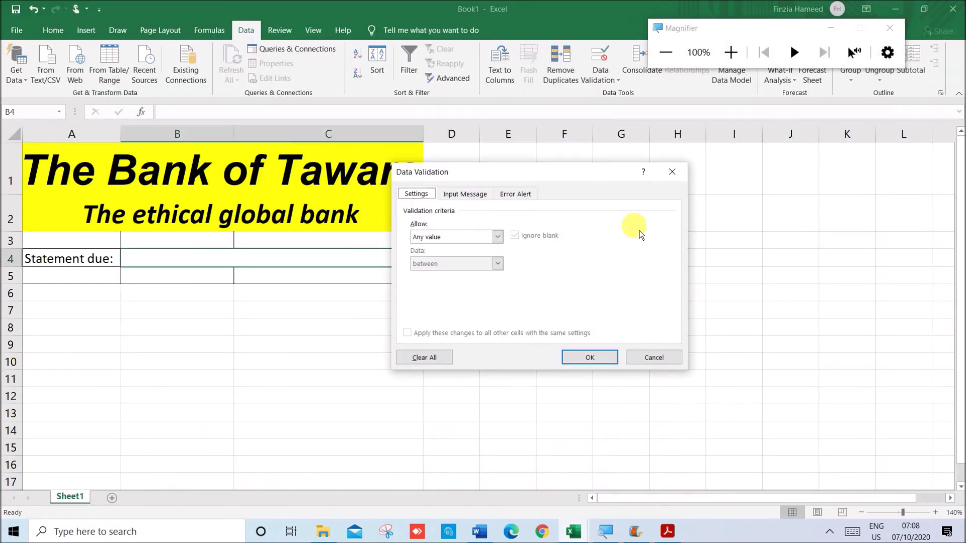
{"action": "left_click", "coordinate": [729, 64]}
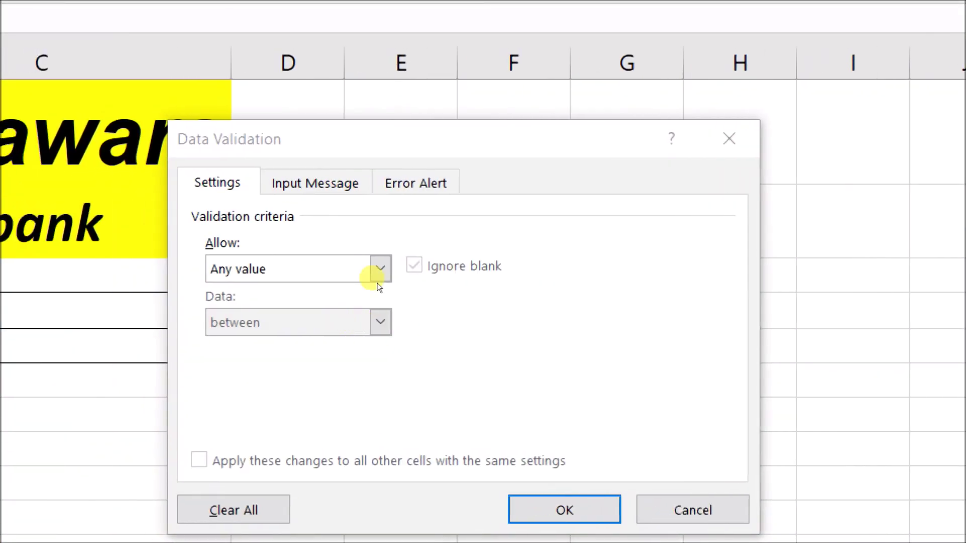
Restrict B4 to dates between 01/01/2018 and =TODAY()
{"action": "key", "text": "alt+Down"}
{"action": "key", "text": "Down"}
{"action": "key", "text": "Down"}
{"action": "key", "text": "Down"}
{"action": "key", "text": "Down"}
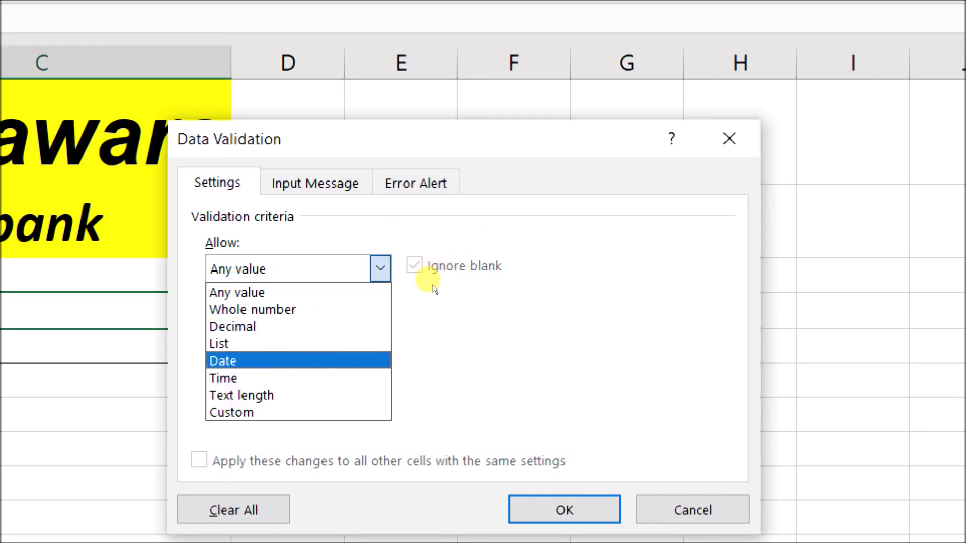
{"action": "key", "text": "Return"}
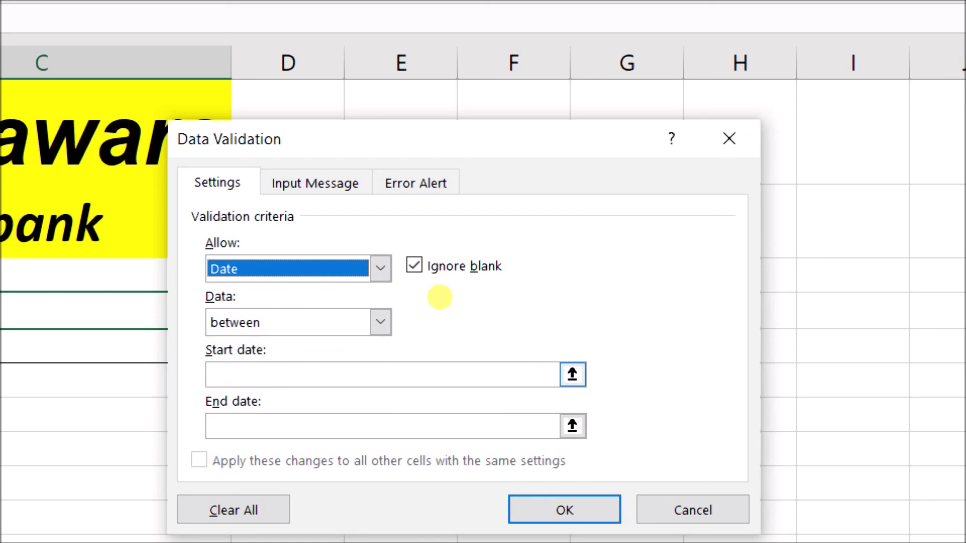
{"action": "key", "text": "Tab"}
{"action": "key", "text": "Tab"}
{"action": "key", "text": "Tab"}
{"action": "type", "text": "01/01"}
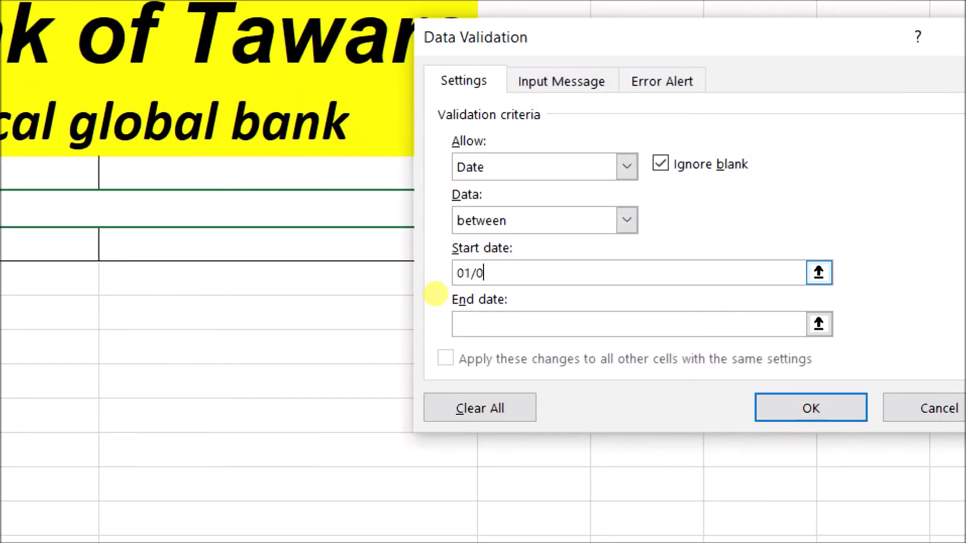
{"action": "type", "text": "/"}
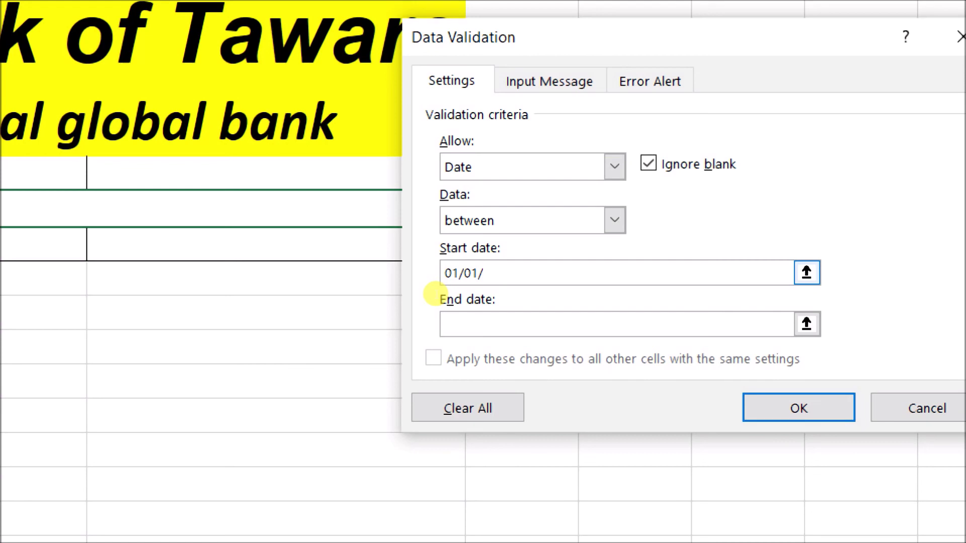
{"action": "type", "text": "2018"}
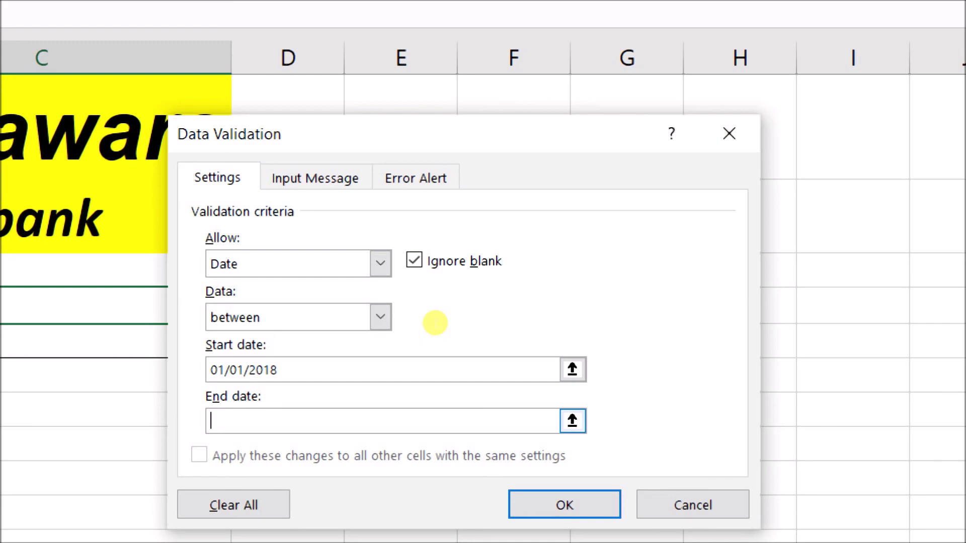
{"action": "type", "text": "="}
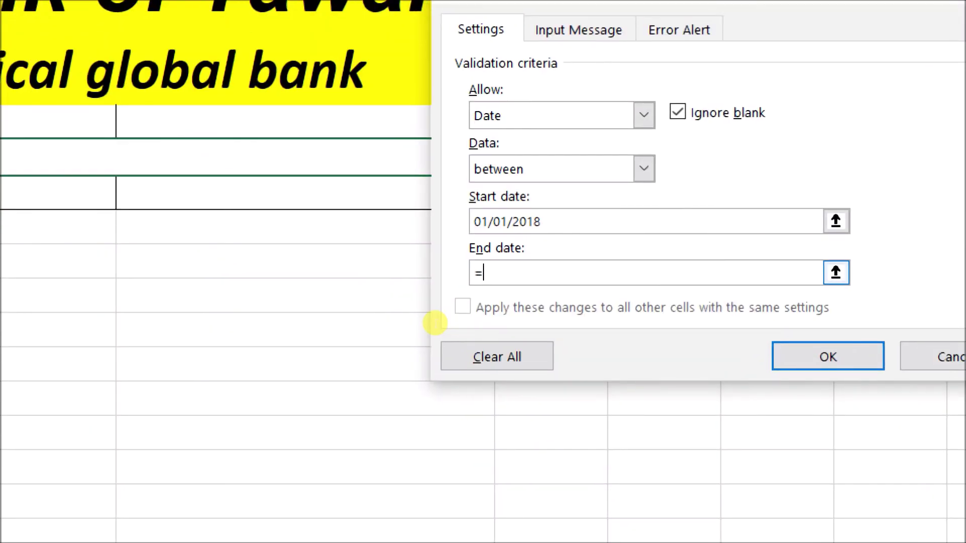
{"action": "type", "text": "TODAY"}
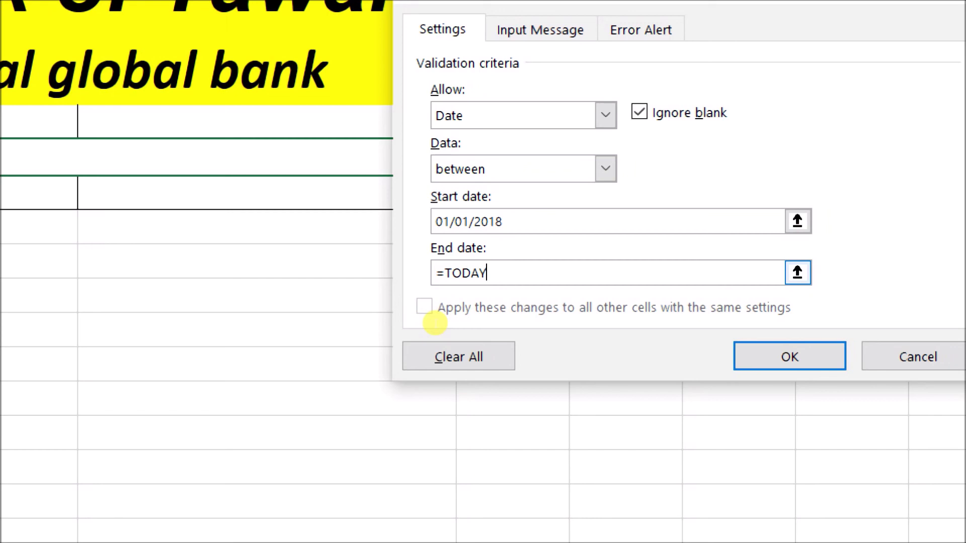
{"action": "type", "text": "()"}
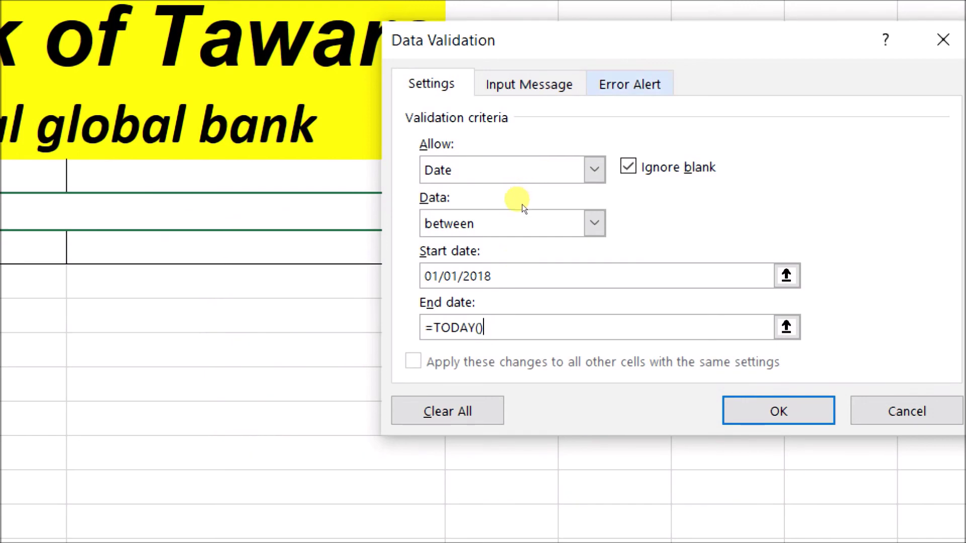
{"action": "key", "text": "ctrl+Tab"}
{"action": "key", "text": "ctrl+Tab"}
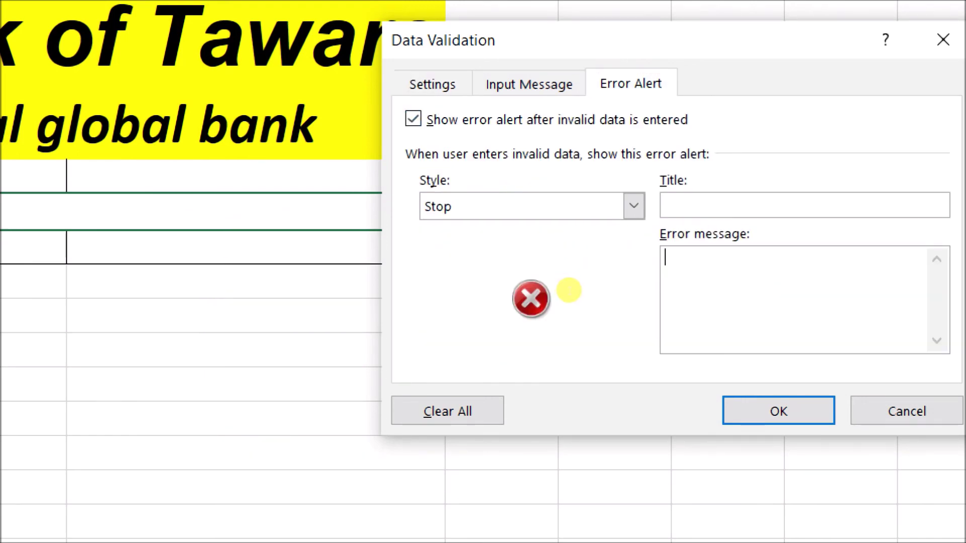
Set the error message 'Only dates from 1st January 2018 till date is accepted!!' and apply the rule
{"action": "type", "text": "Only"}
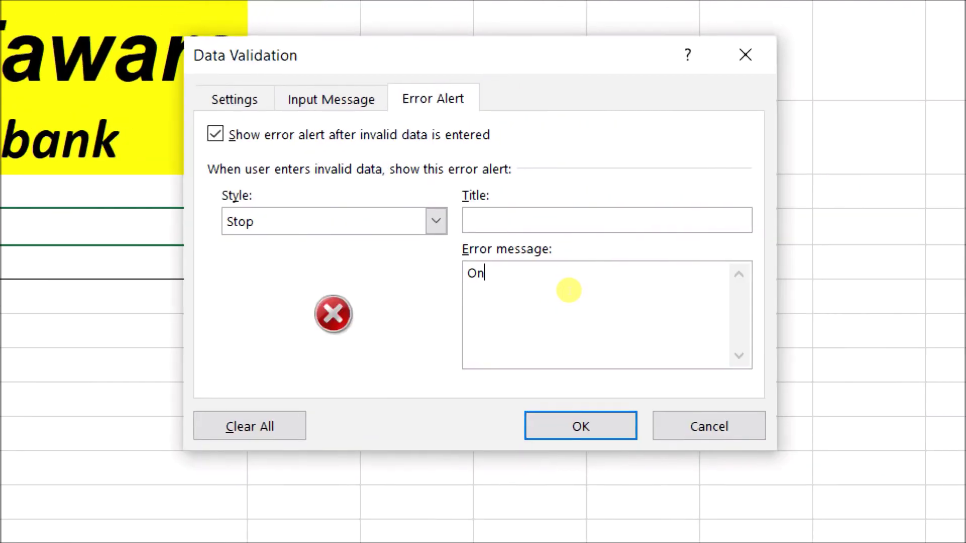
{"action": "type", "text": " dates"}
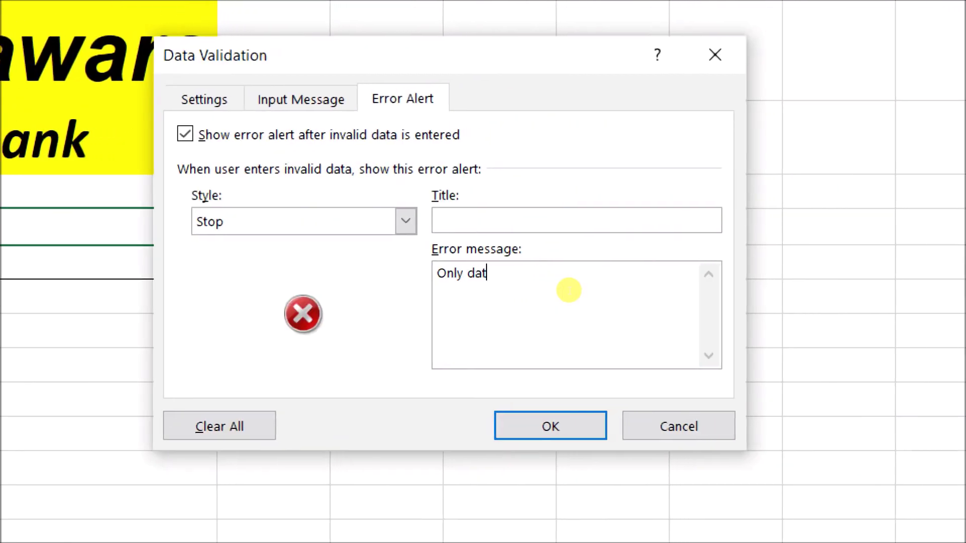
{"action": "type", "text": " from "}
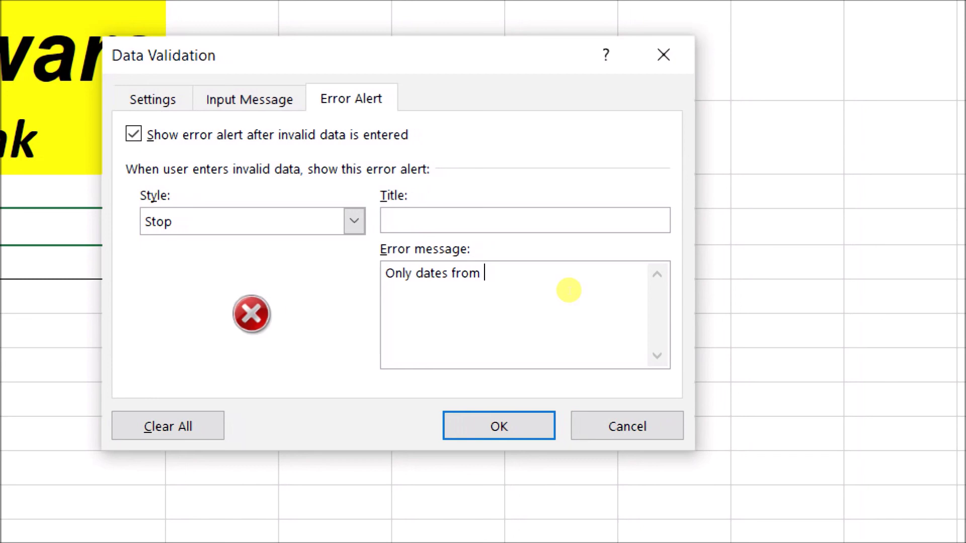
{"action": "type", "text": "1st "}
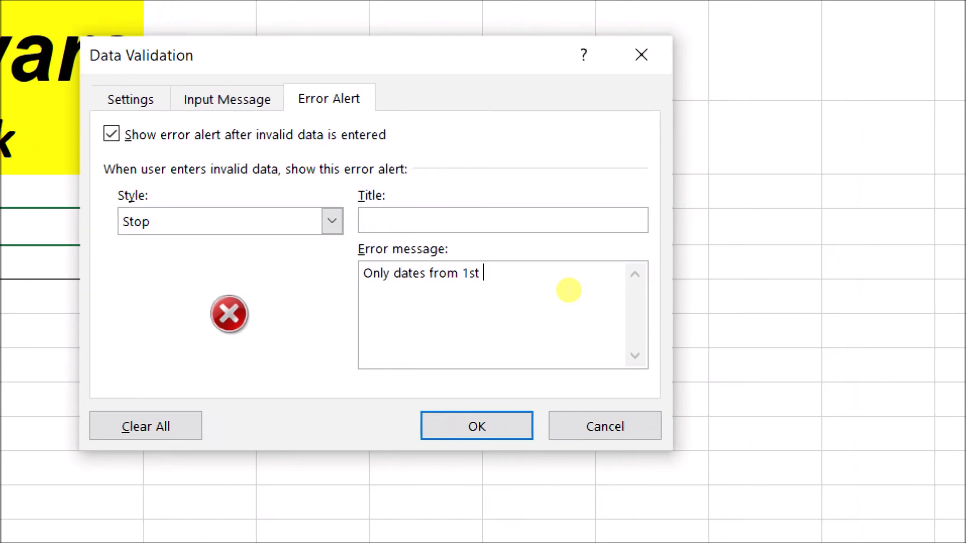
{"action": "type", "text": "January "}
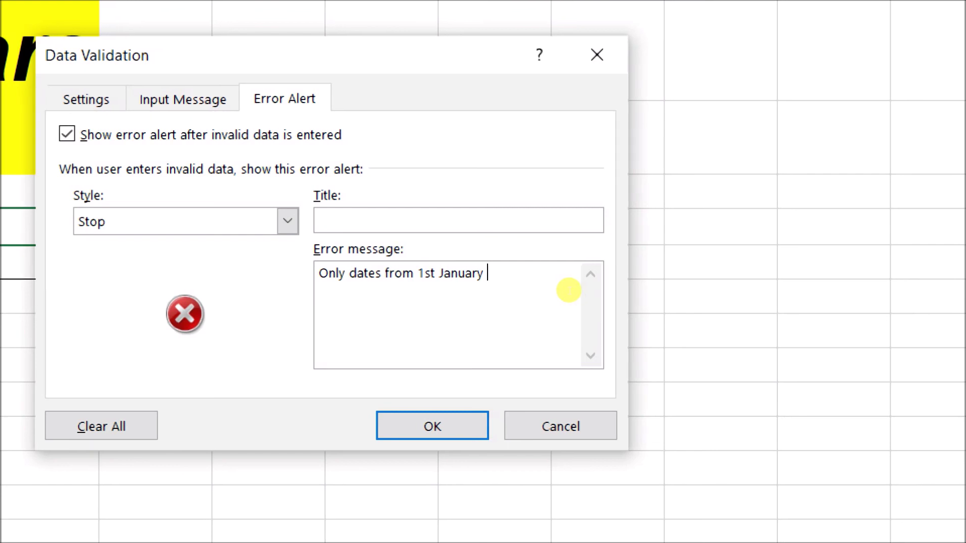
{"action": "type", "text": "2018 till date i"}
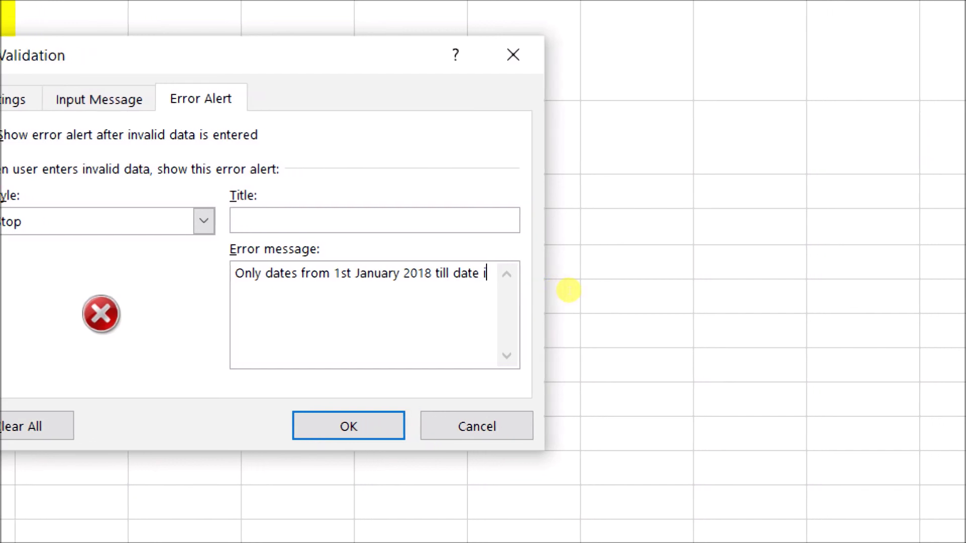
{"action": "type", "text": "s acce["}
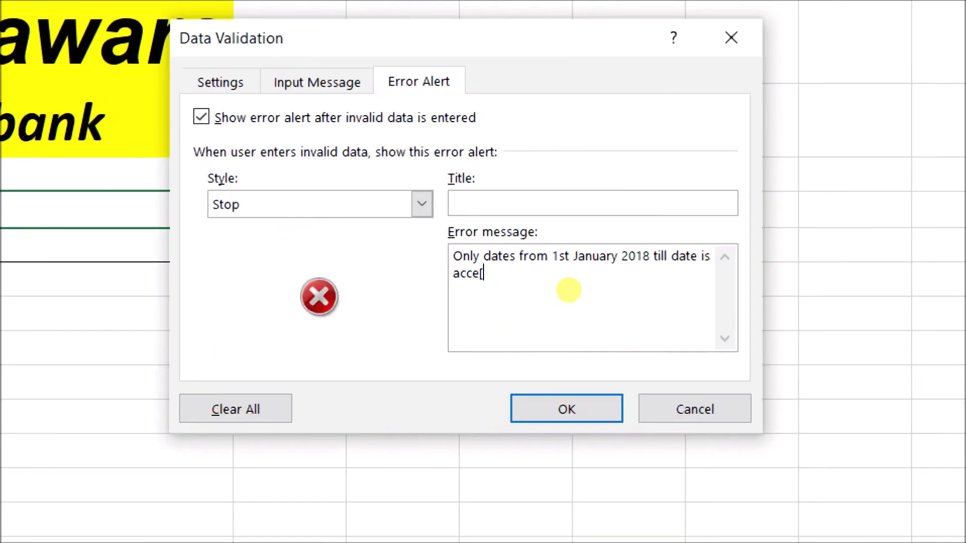
{"action": "type", "text": "ted!!"}
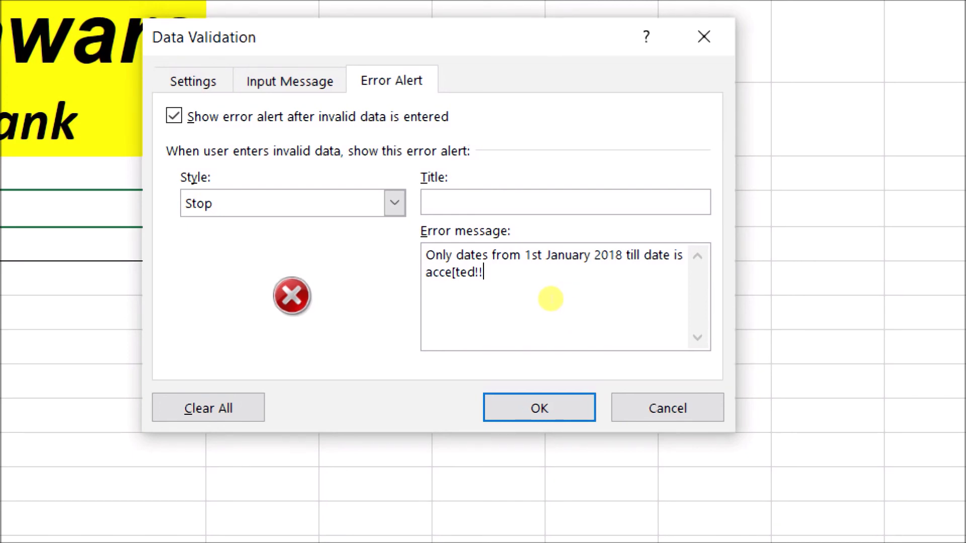
{"action": "key", "text": "Left"}
{"action": "key", "text": "Left"}
{"action": "key", "text": "Left"}
{"action": "key", "text": "Left"}
{"action": "key", "text": "Left"}
{"action": "key", "text": "Left"}
{"action": "key", "text": "Delete"}
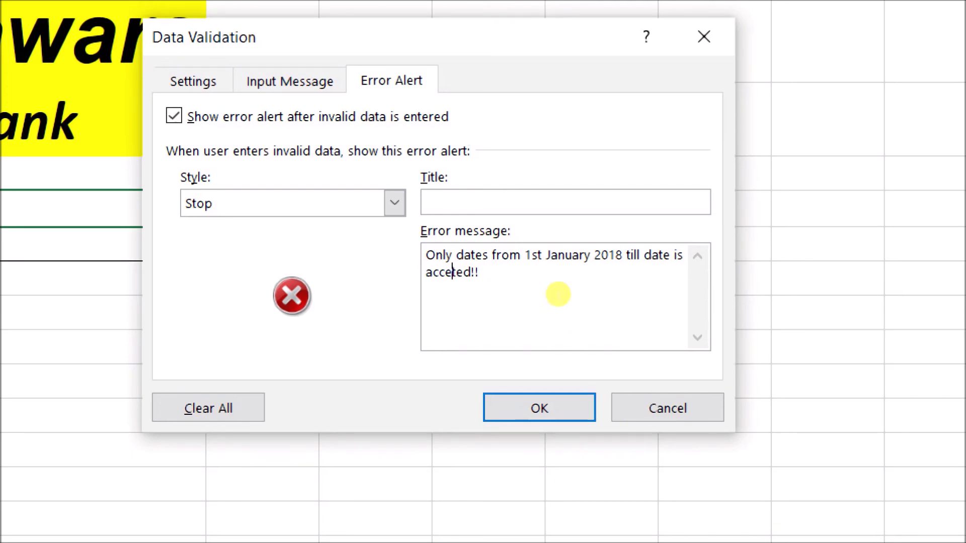
{"action": "type", "text": "p"}
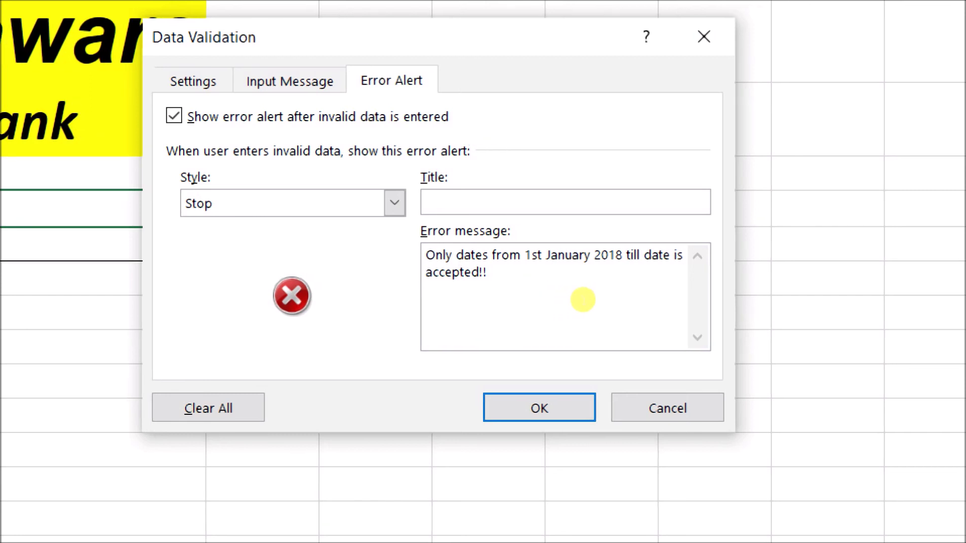
{"action": "key", "text": "End"}
{"action": "key", "text": "Return"}
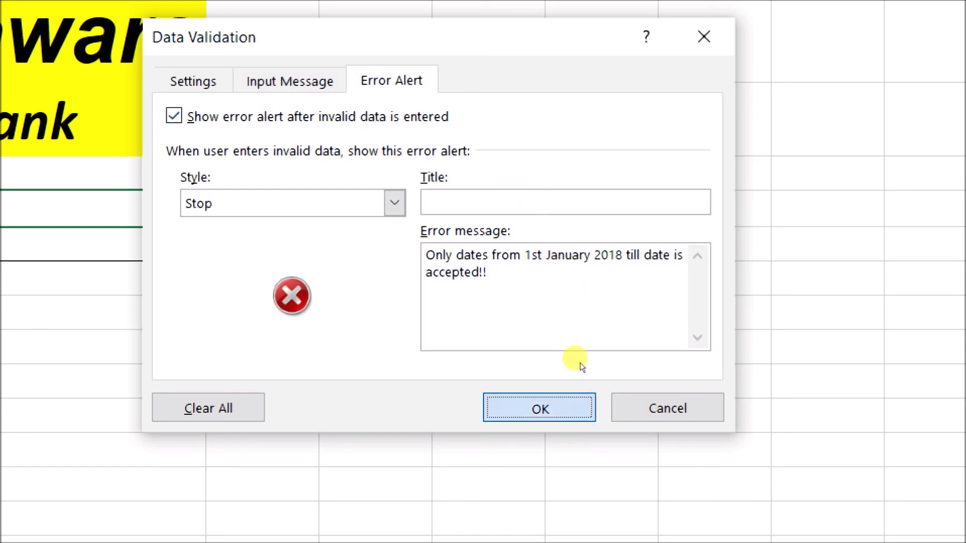
{"action": "key", "text": "Return"}
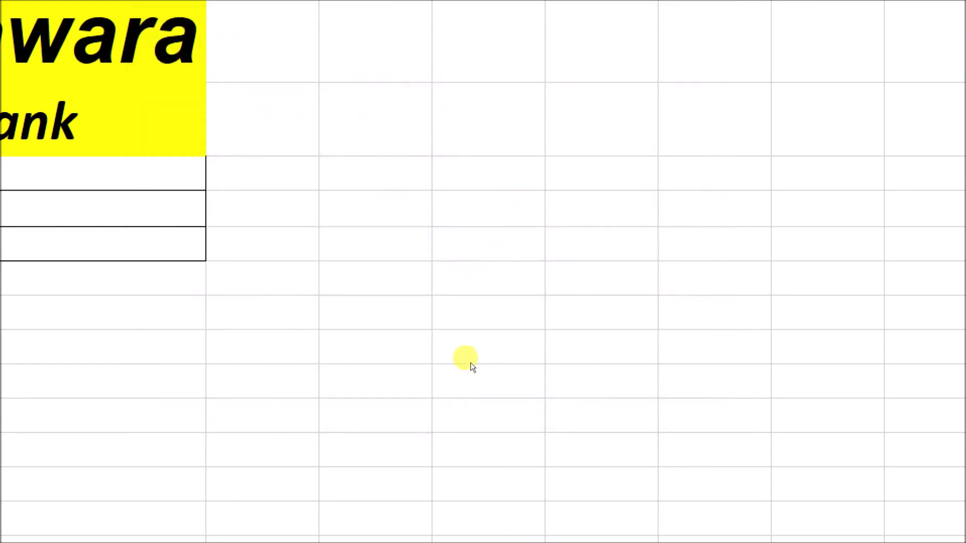
Test B4 with 31/12/2017 and cancel the rejection error
{"action": "key", "text": "super+minus"}
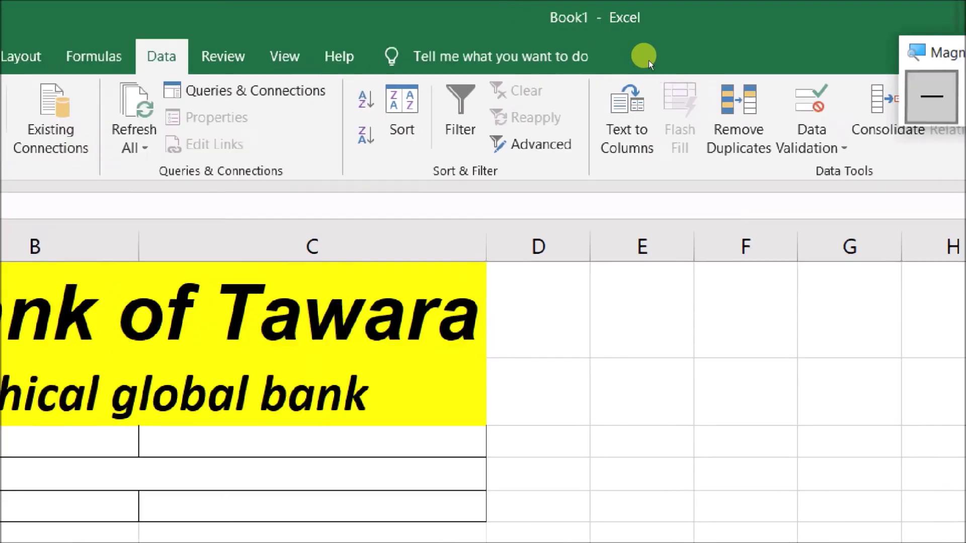
{"action": "left_click", "coordinate": [230, 260]}
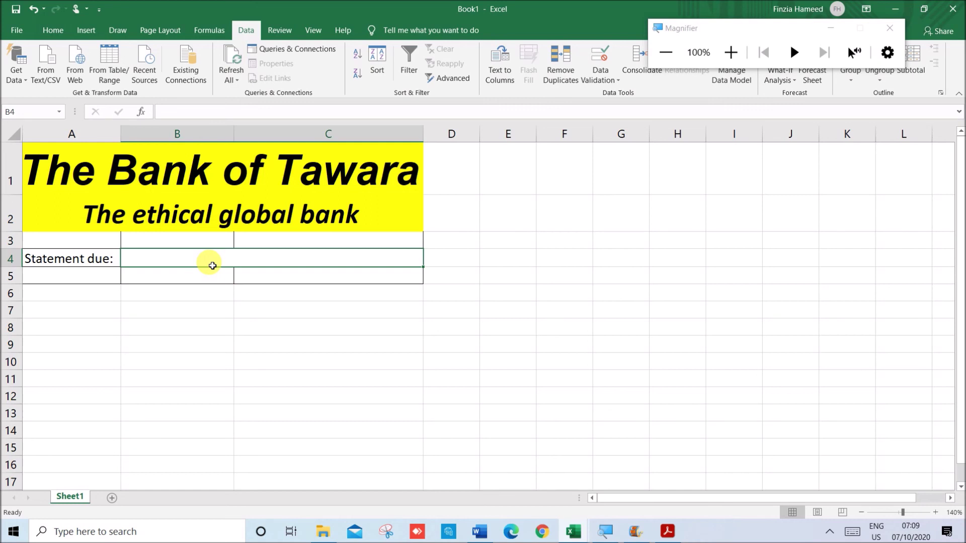
{"action": "type", "text": "3"}
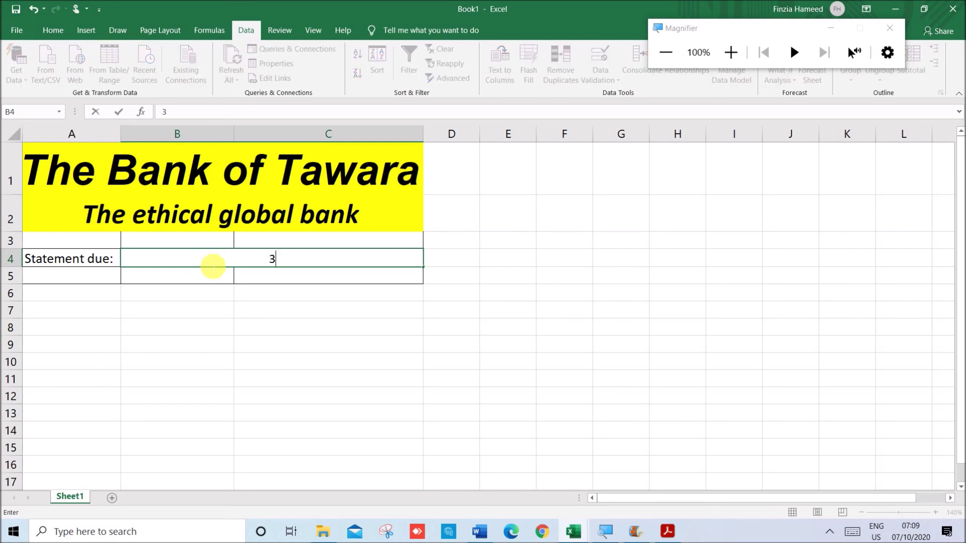
{"action": "type", "text": "1/12/2017"}
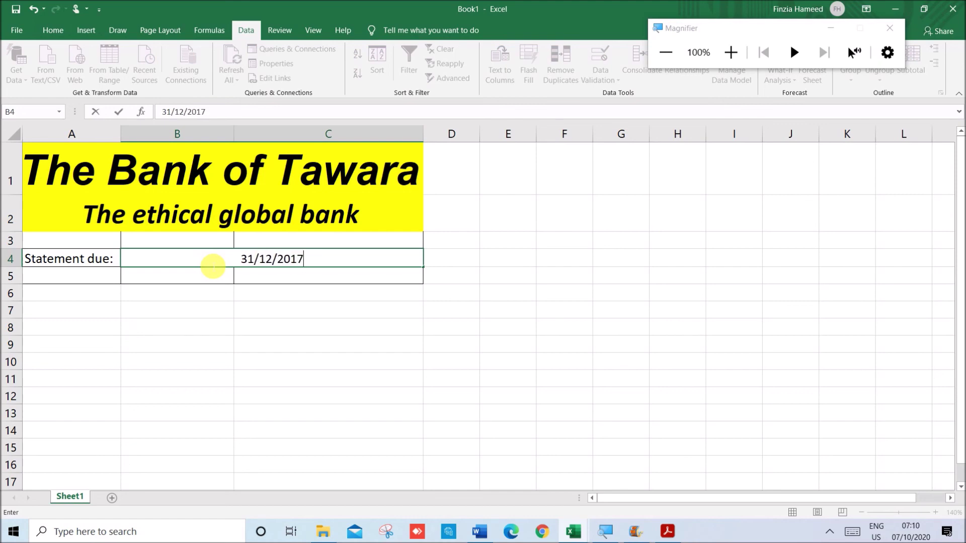
{"action": "key", "text": "Return"}
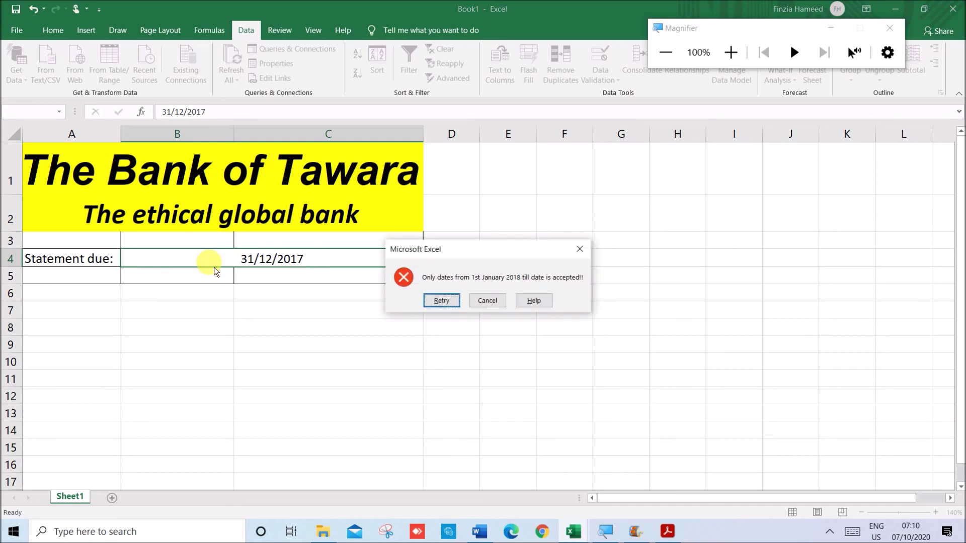
{"action": "left_click", "coordinate": [486, 300]}
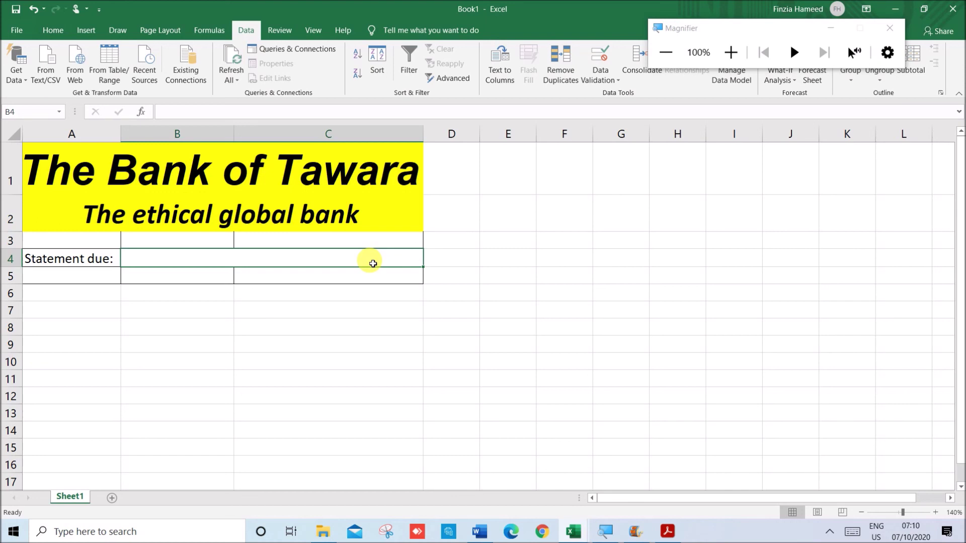
Enter the valid date 01/02/2019 in B4, then clear it
{"action": "type", "text": "0"}
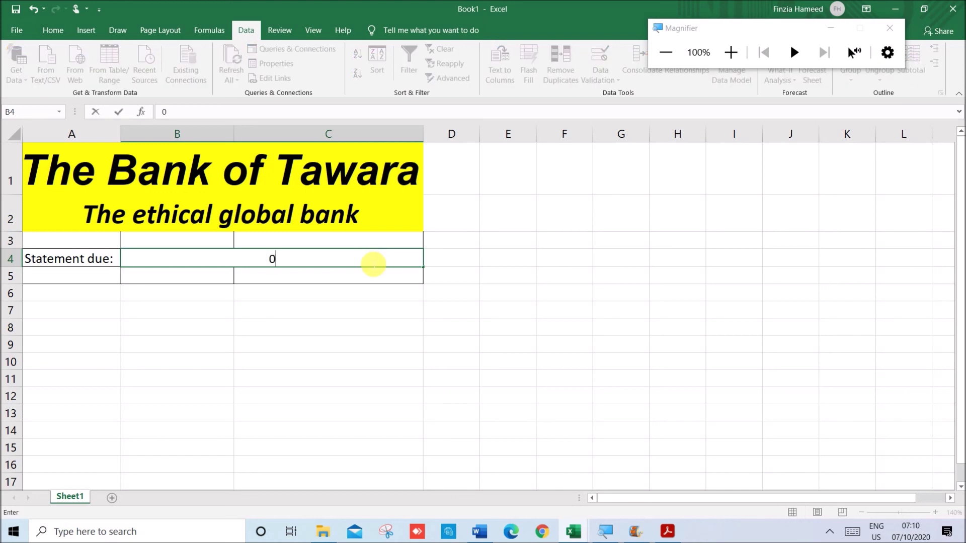
{"action": "type", "text": "1/02/2019"}
{"action": "key", "text": "Return"}
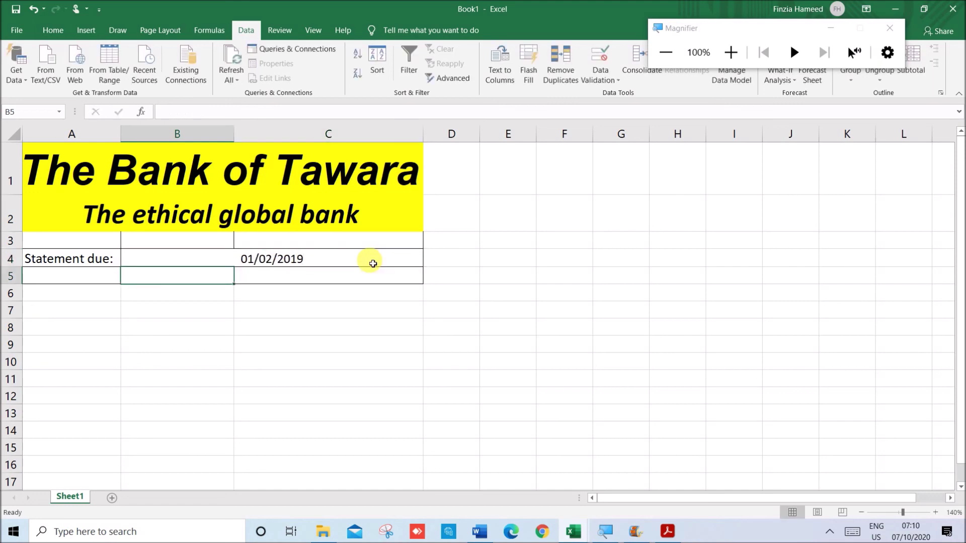
{"action": "left_click", "coordinate": [372, 263]}
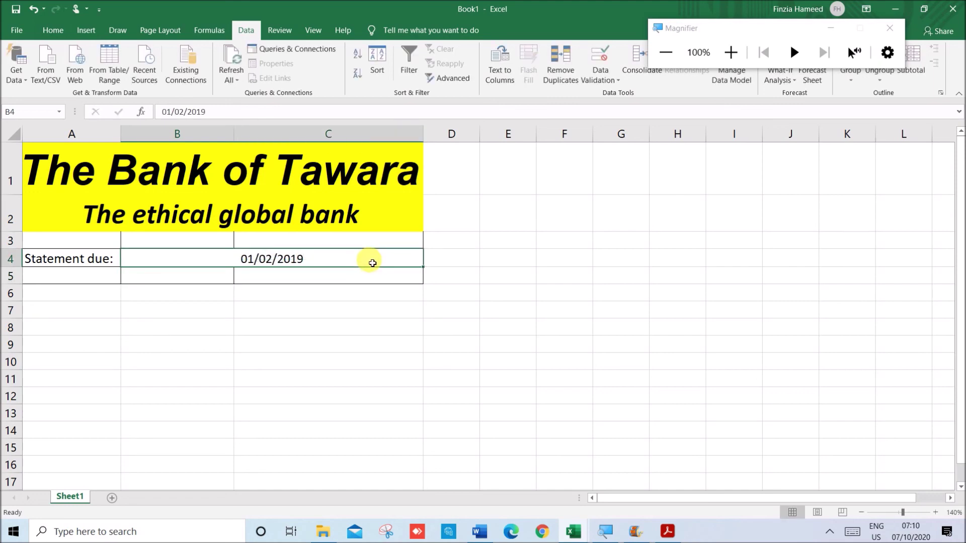
{"action": "key", "text": "Delete"}
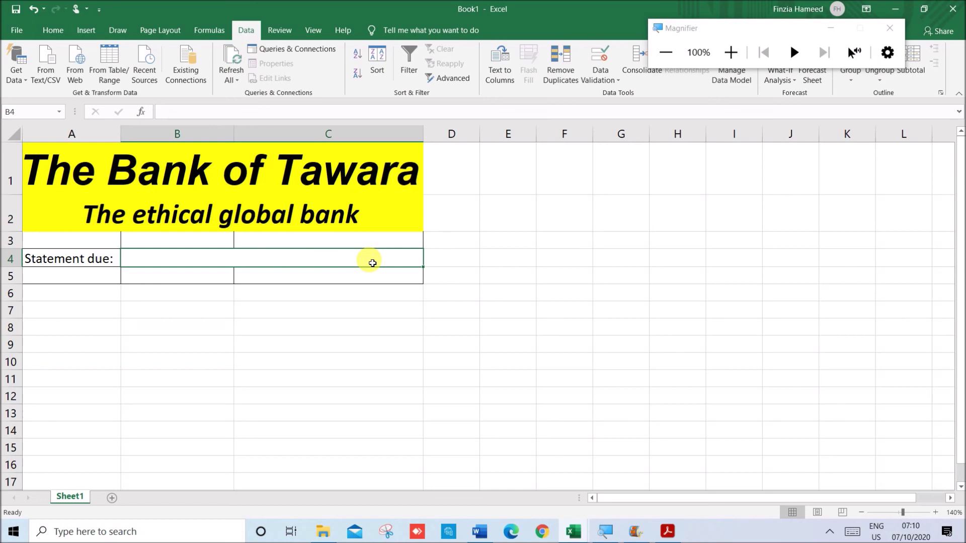
Test B4 with 08/10/2020, cancel the rejection, and return to the exam PDF
{"action": "type", "text": "0"}
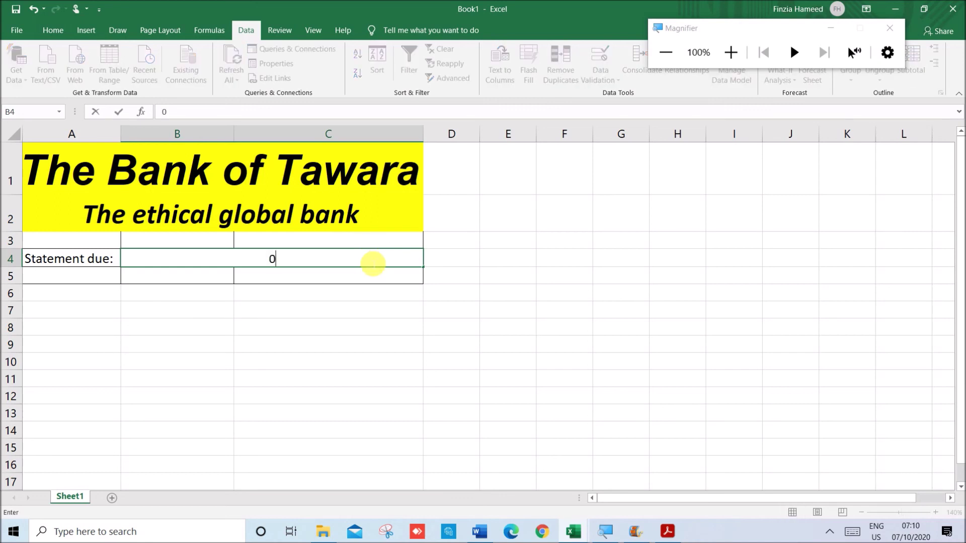
{"action": "type", "text": "8/10/2020"}
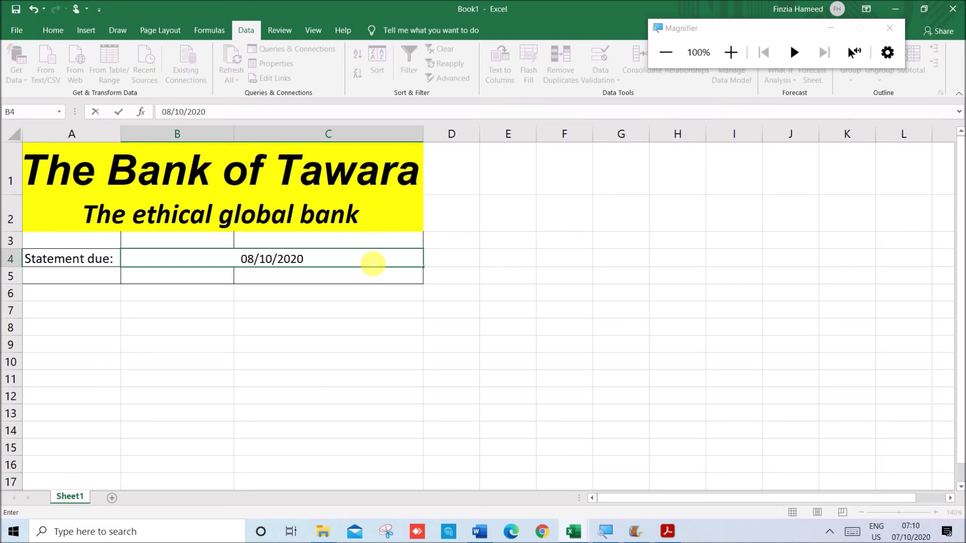
{"action": "key", "text": "Return"}
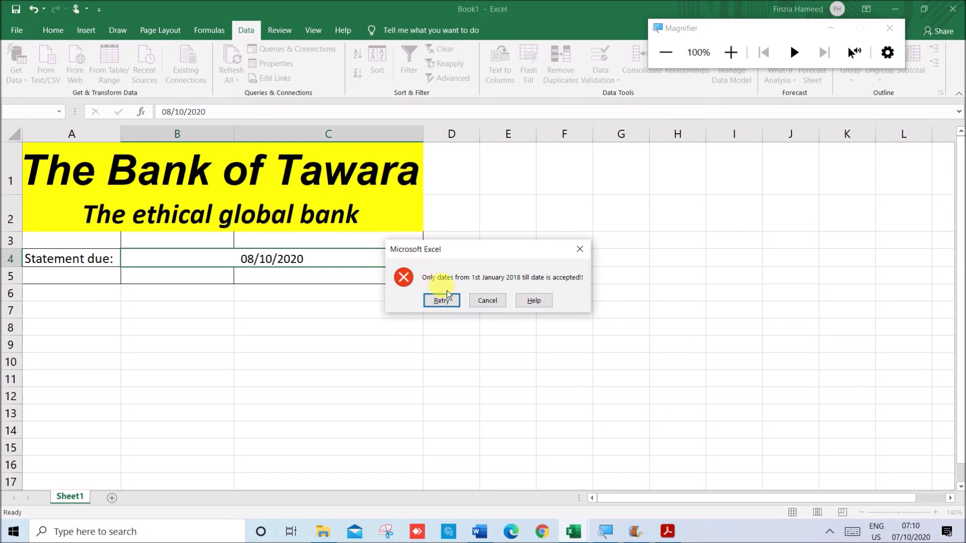
{"action": "left_click", "coordinate": [487, 300]}
{"action": "left_click", "coordinate": [375, 361]}
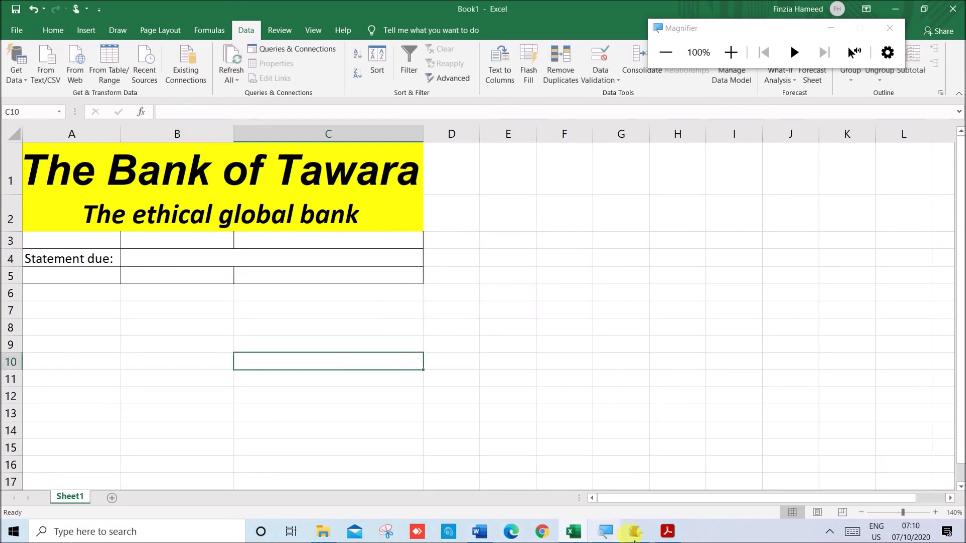
{"action": "left_click", "coordinate": [668, 532]}
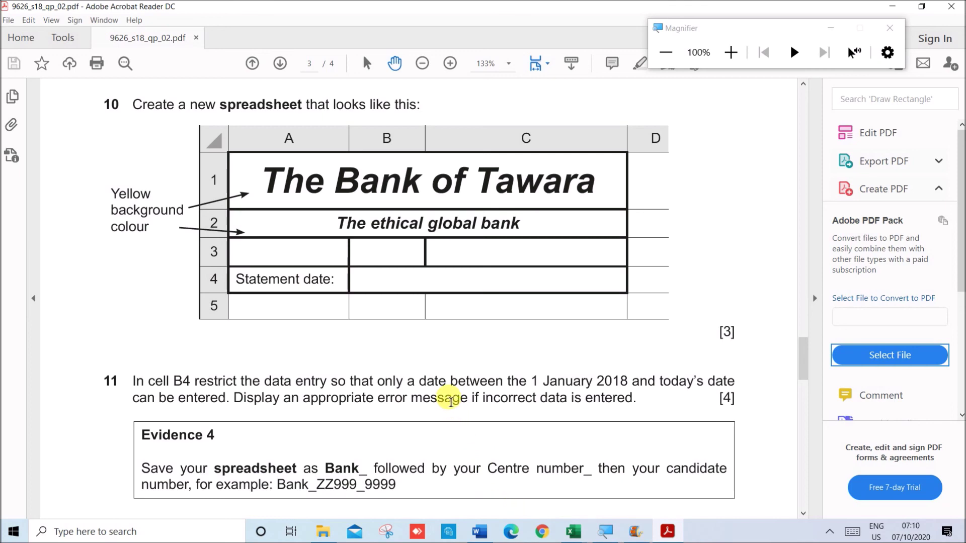
{"action": "scroll", "coordinate": [449, 403], "scroll_direction": "down", "scroll_amount": 2}
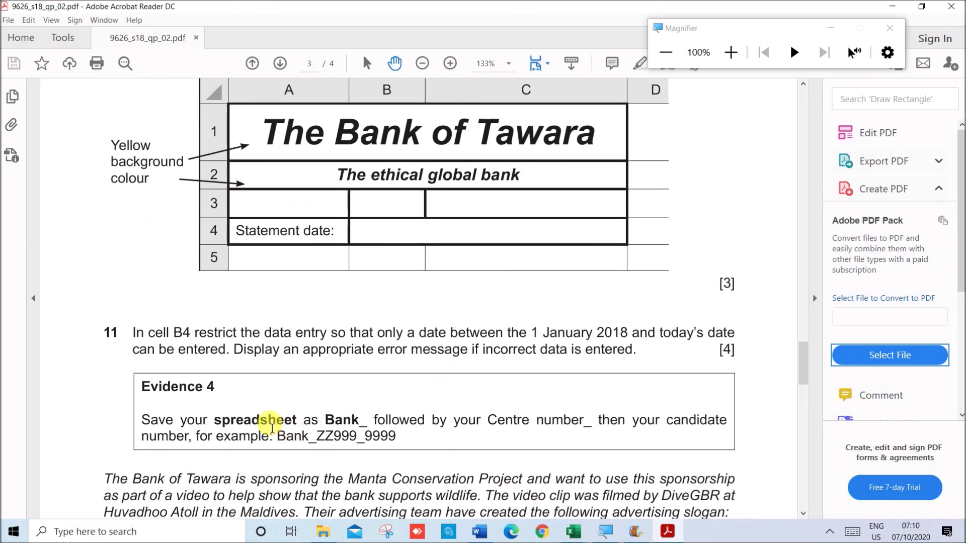
{"action": "left_click_drag", "start_coordinate": [272, 420], "coordinate": [466, 426]}
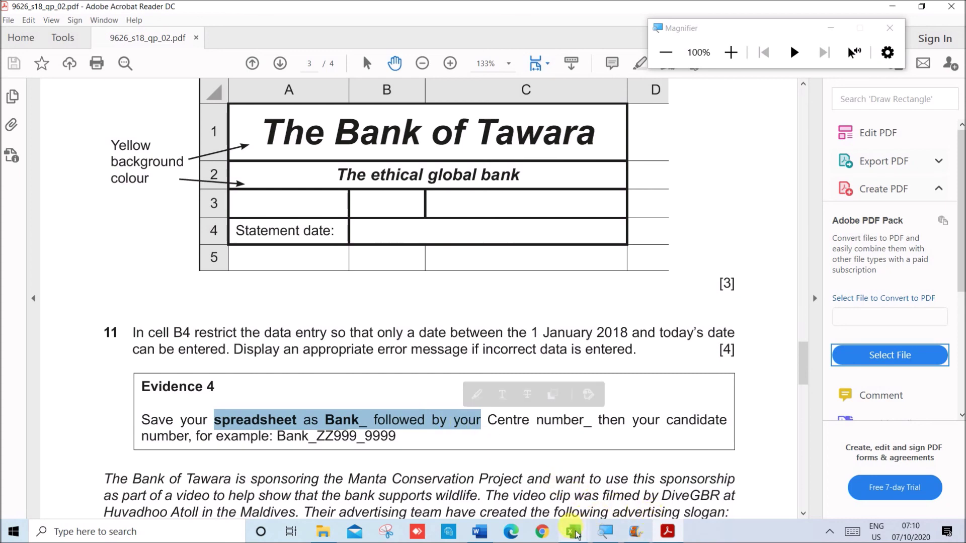
{"action": "mouse_move", "coordinate": [573, 531]}
{"action": "left_click", "coordinate": [619, 498]}
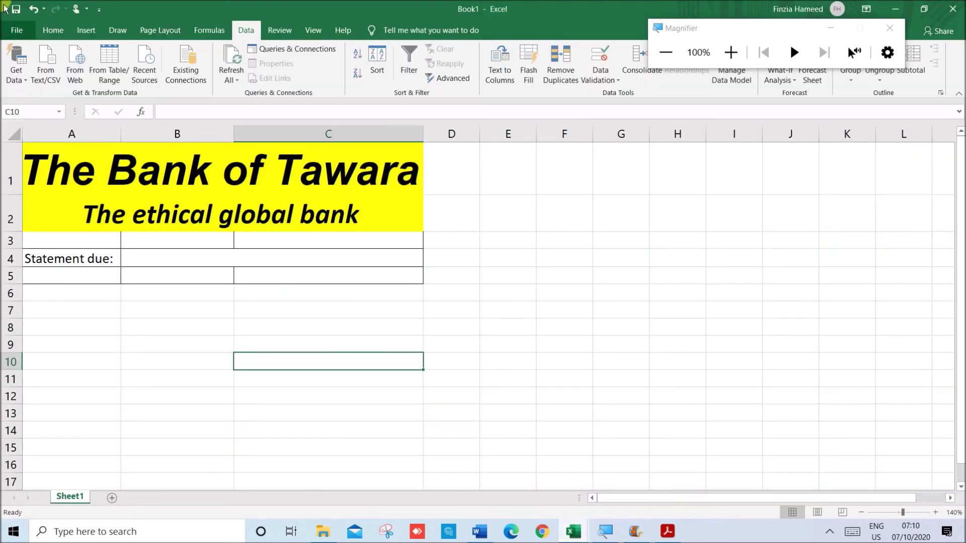
Save the workbook as Bank_1234_ZZ123 and bring the exam PDF back into view
{"action": "left_click", "coordinate": [16, 31]}
{"action": "left_click", "coordinate": [51, 206]}
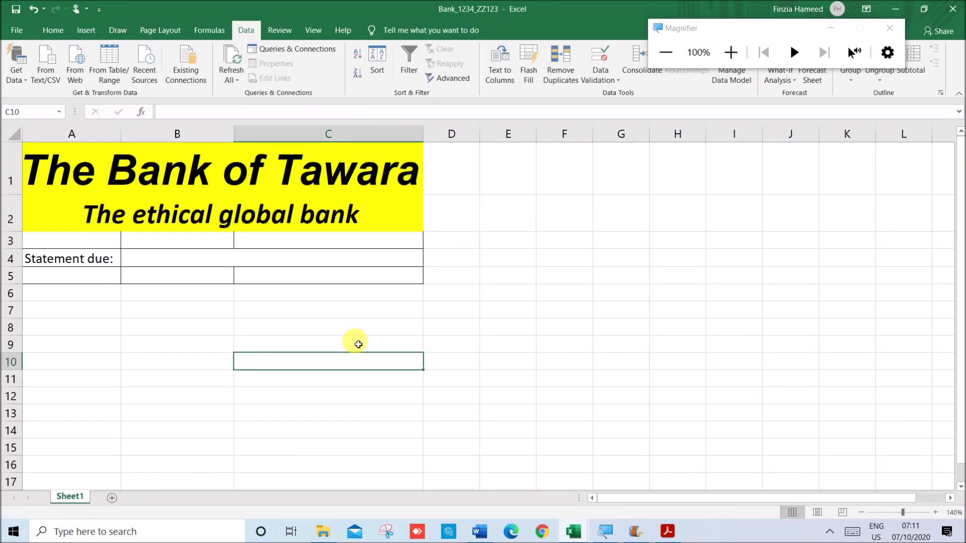
{"action": "left_click", "coordinate": [274, 297]}
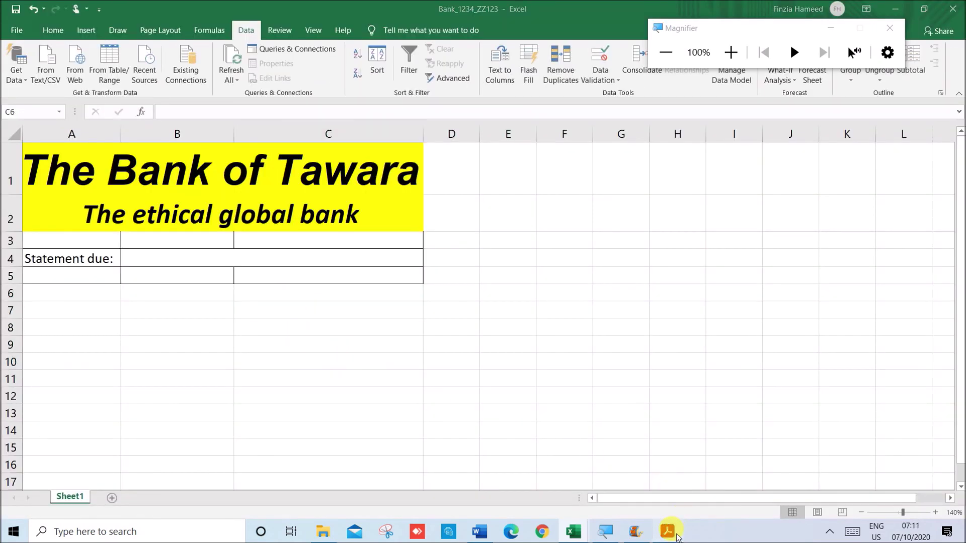
{"action": "left_click", "coordinate": [668, 529]}
{"action": "scroll", "coordinate": [450, 370], "scroll_direction": "down", "scroll_amount": 2}
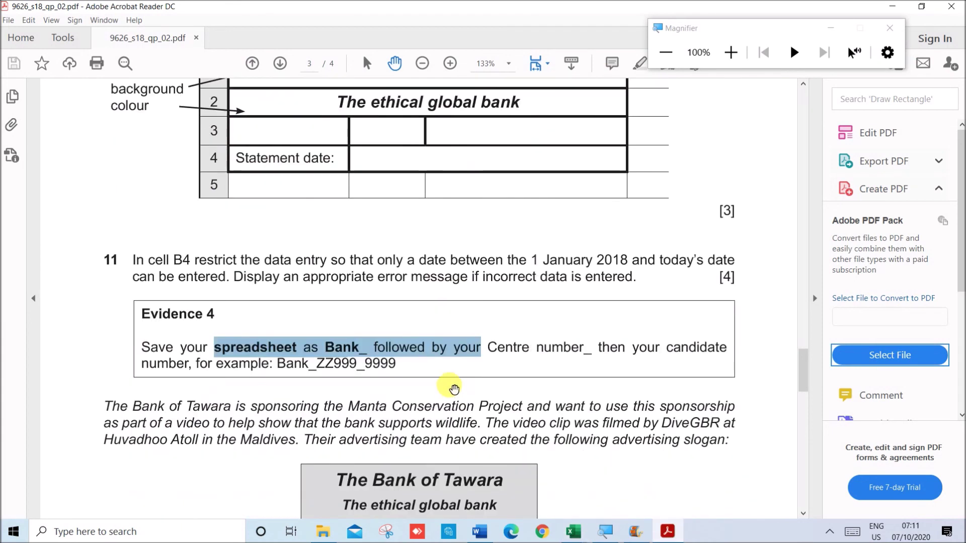
{"action": "scroll", "coordinate": [433, 334], "scroll_direction": "down", "scroll_amount": 2}
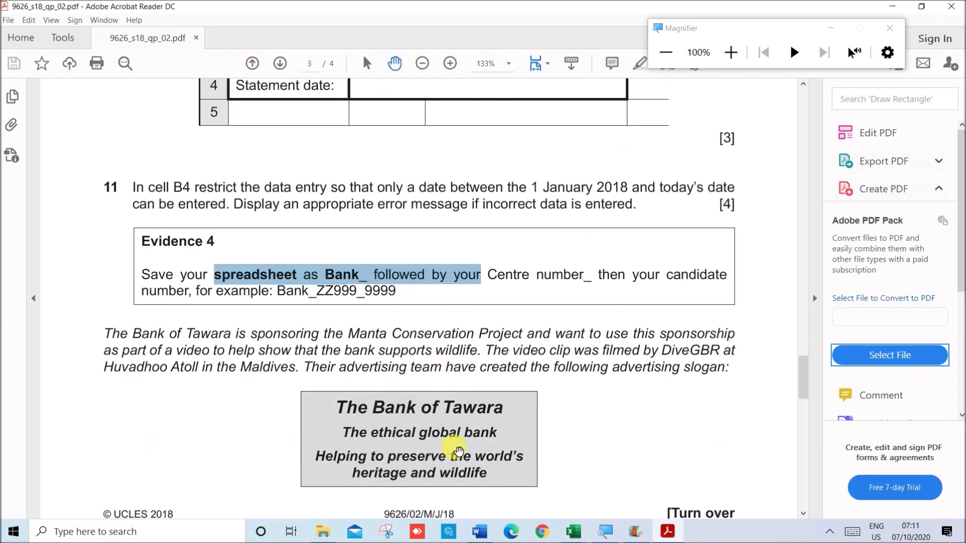
{"action": "scroll", "coordinate": [443, 390], "scroll_direction": "up", "scroll_amount": 3}
{"action": "left_click", "coordinate": [474, 382]}
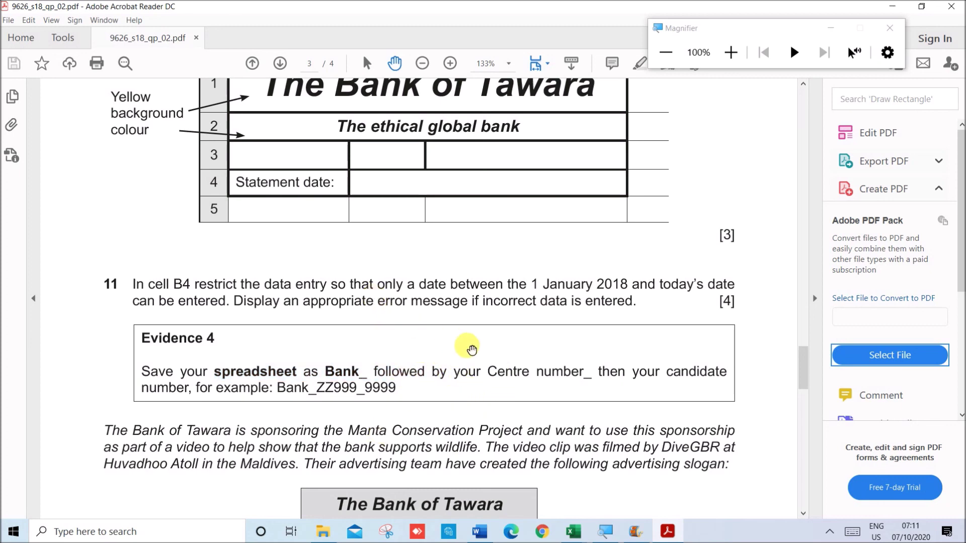
{"action": "scroll", "coordinate": [497, 383], "scroll_direction": "up", "scroll_amount": 6}
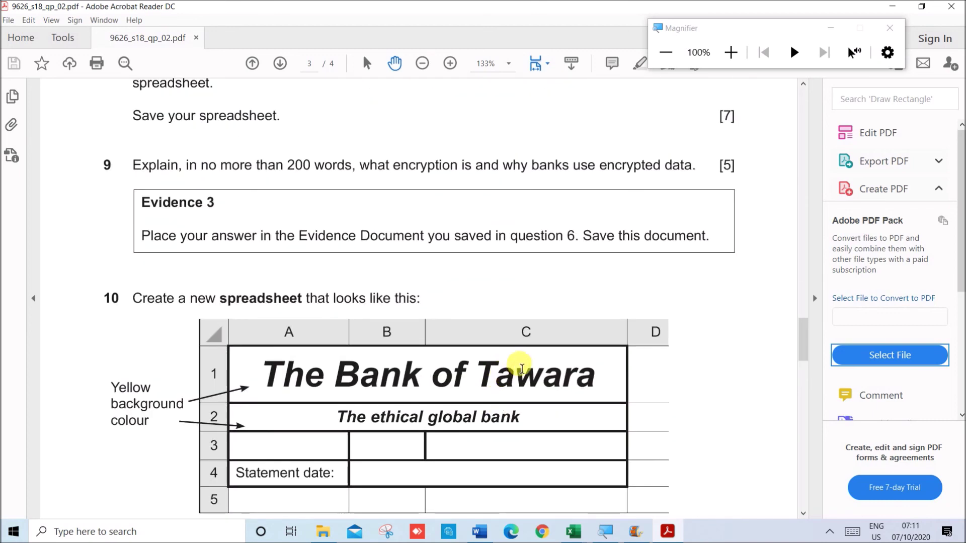
{"action": "scroll", "coordinate": [531, 375], "scroll_direction": "down", "scroll_amount": 6}
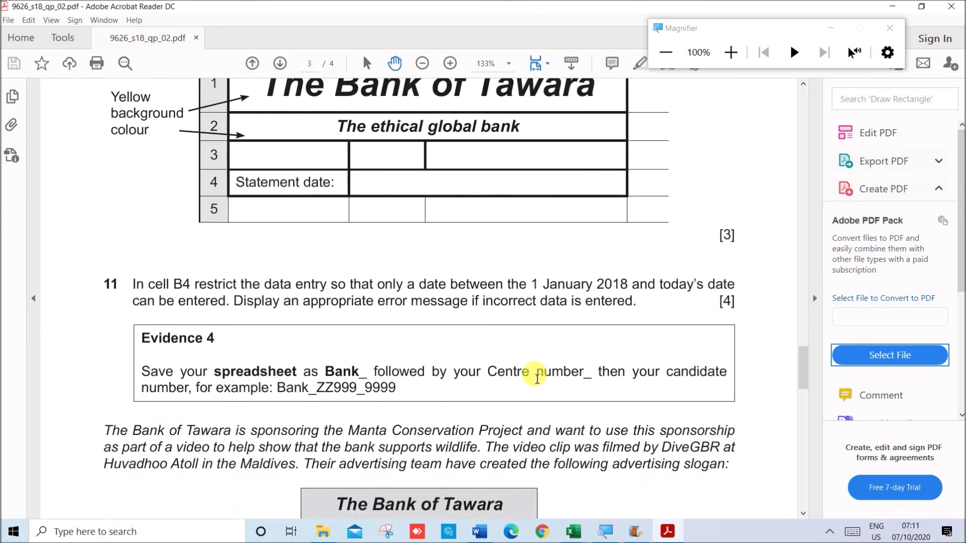
{"action": "scroll", "coordinate": [537, 379], "scroll_direction": "down", "scroll_amount": 2}
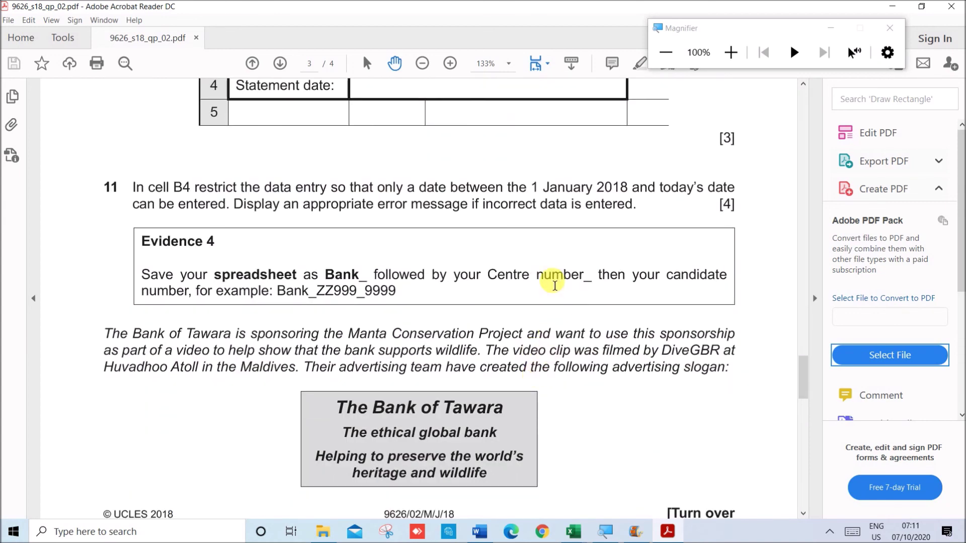